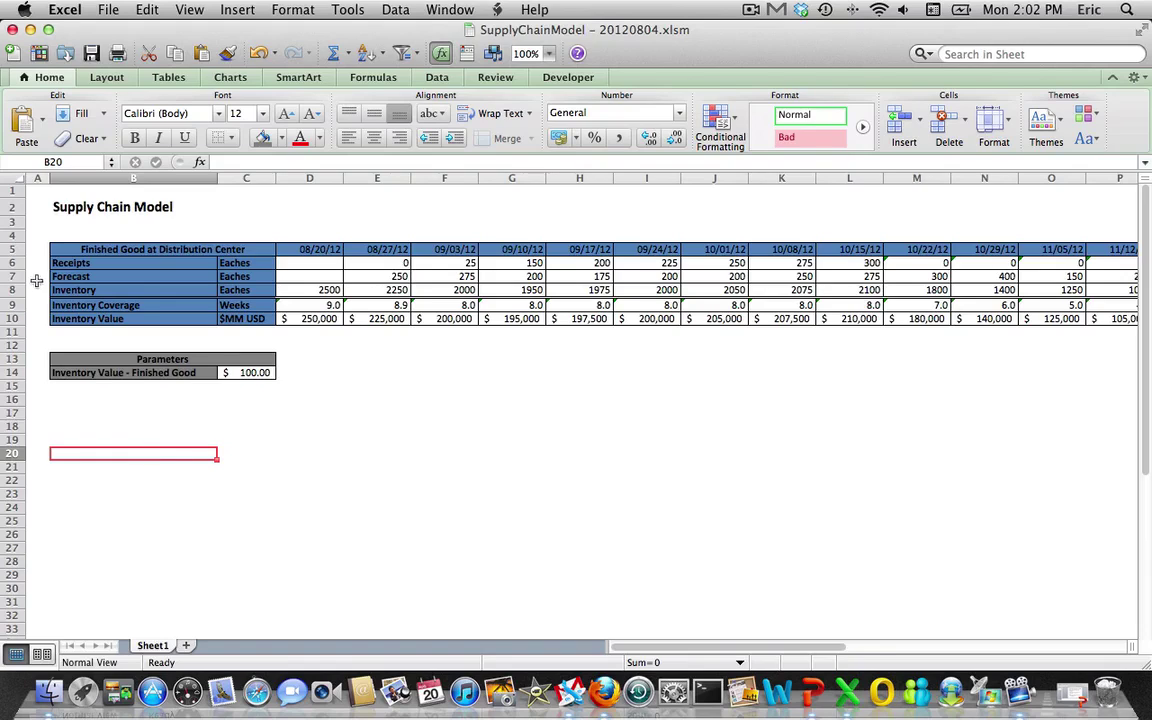
Duplicate rows 5 to 14, the finished good table and its parameters, by copying them and pasting at row 20
left_click_drag(12, 249, 45, 378)
key("super+c")
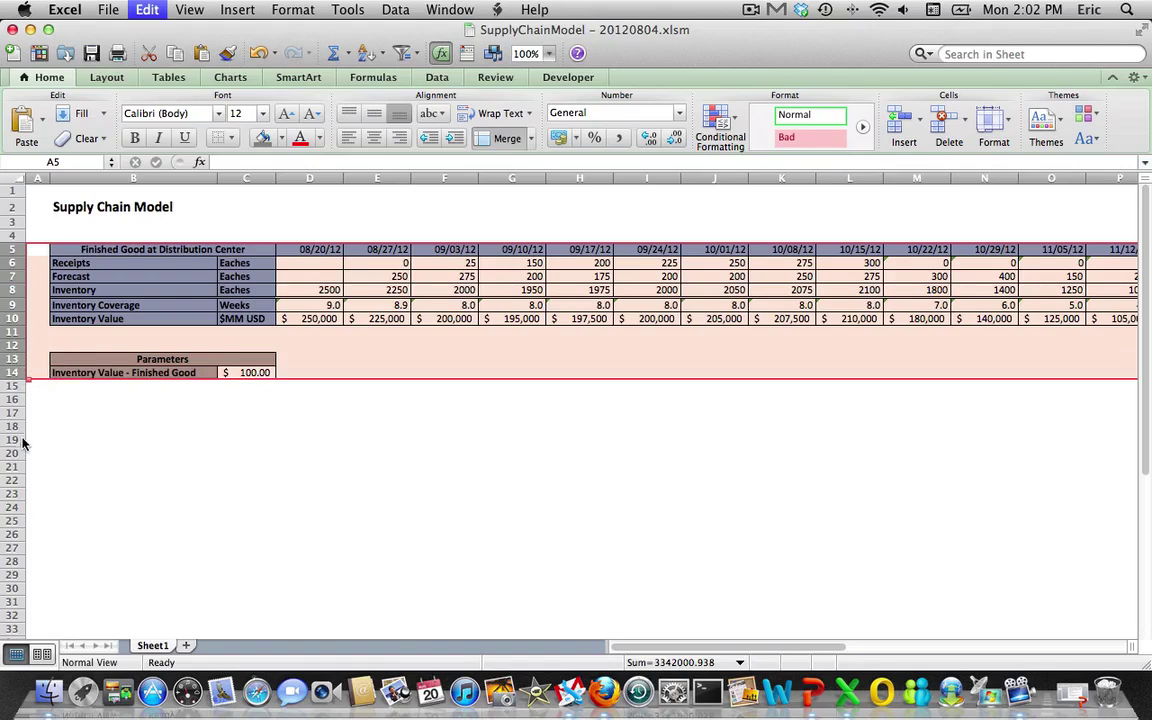
left_click(100, 454)
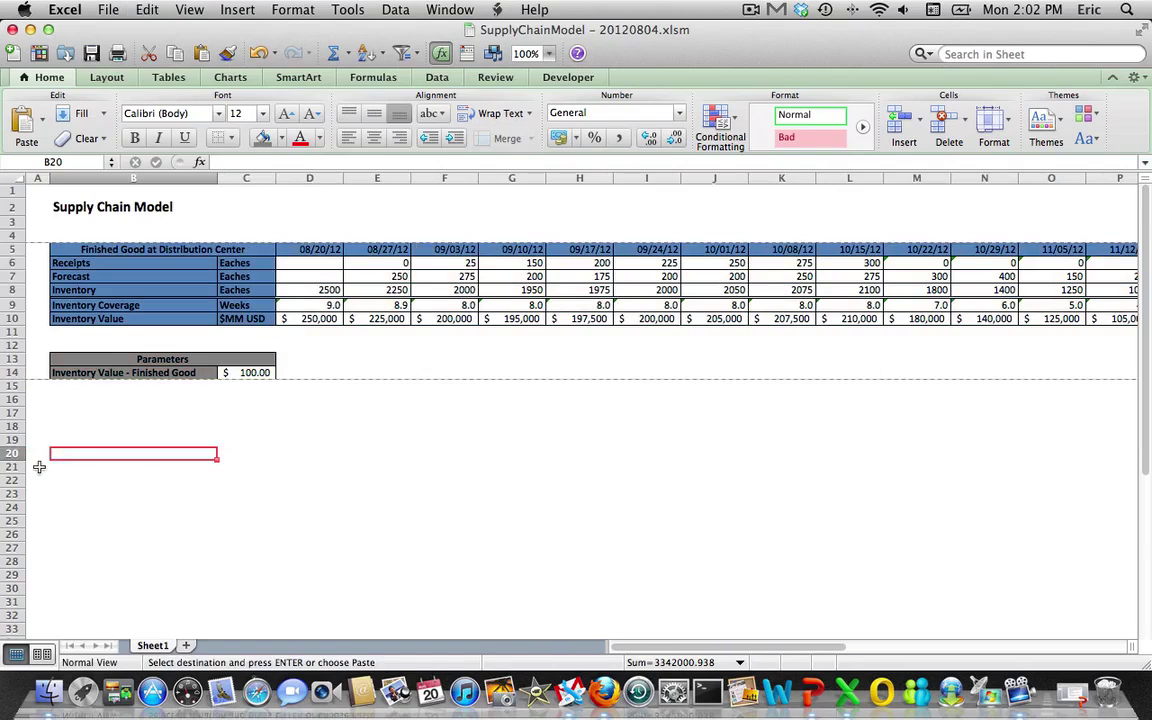
left_click(12, 454)
key("super+v")
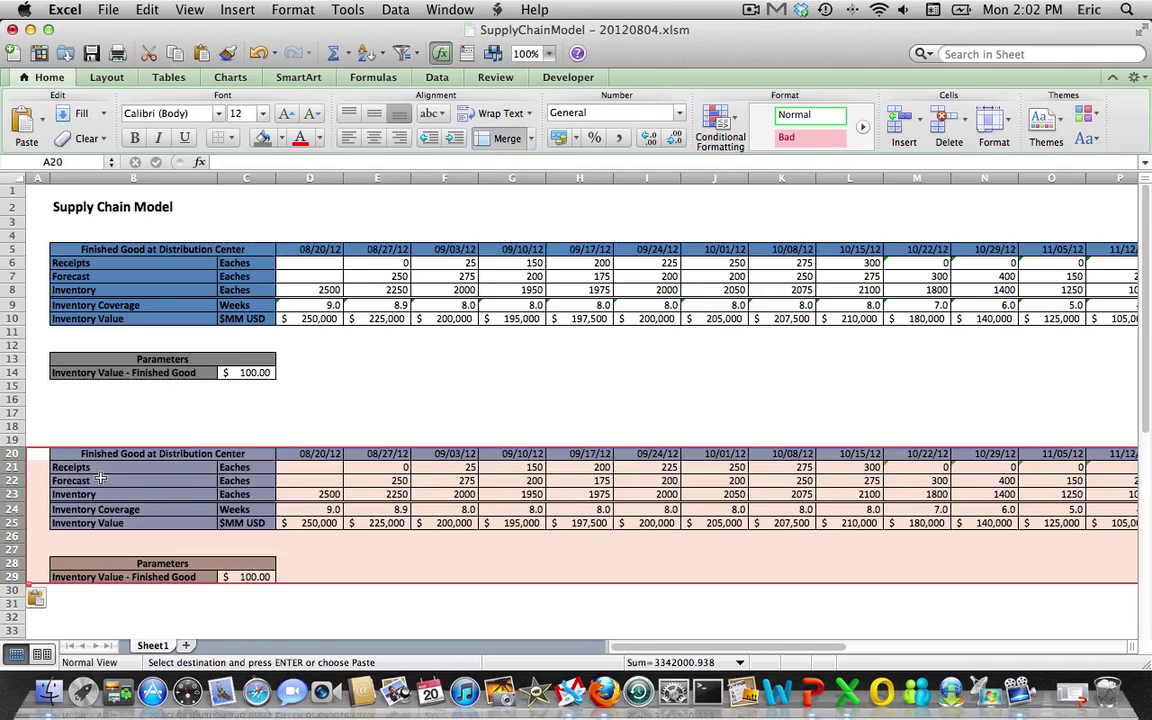
left_click(165, 494)
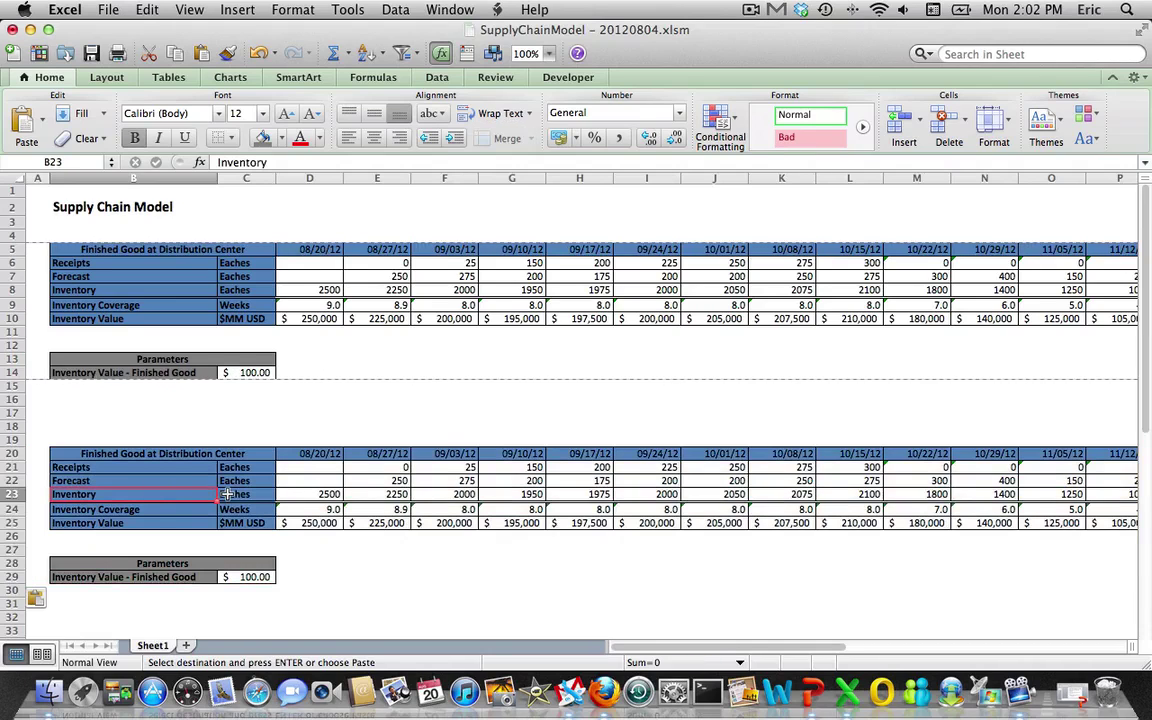
Format the lower table's date headers in D20:T20 with the month-year date type Mar-01
left_click(309, 453)
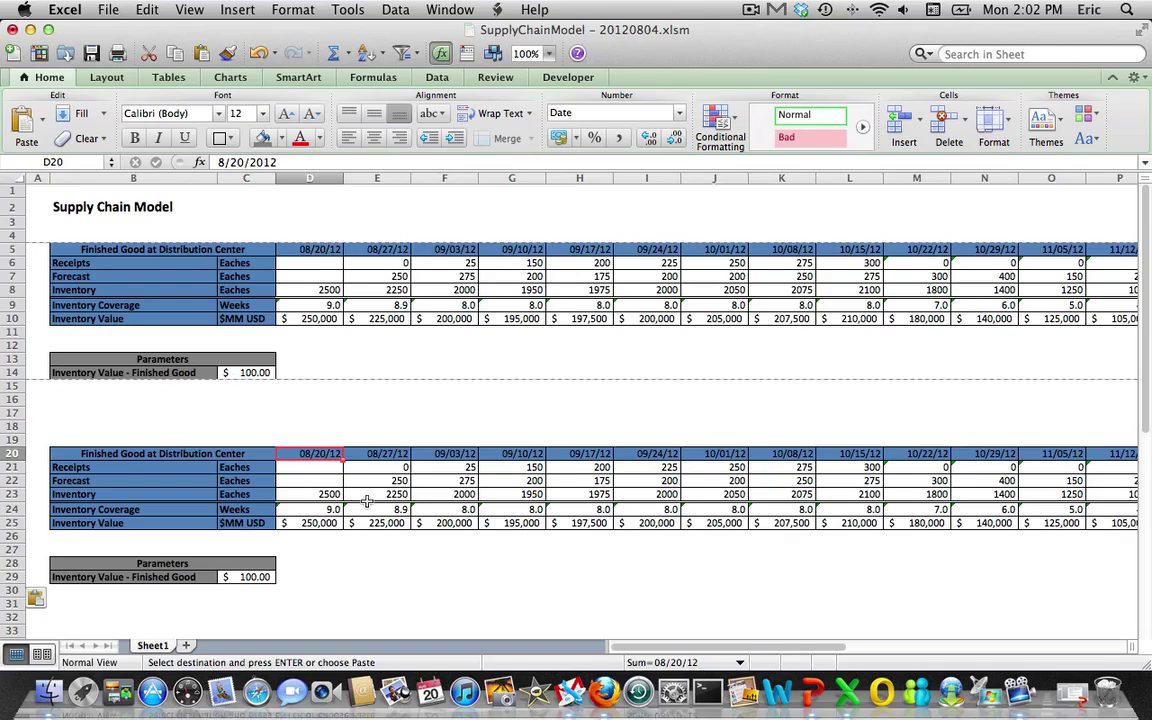
key("shift+Right")
key("shift+Right")
key("shift+Right")
key("shift+Right")
key("shift+Right")
key("shift+Right")
key("shift+Right")
key("shift+Right")
key("shift+Right")
key("shift+Right")
key("shift+Right")
key("shift+Right")
key("shift+Right")
key("shift+Right")
key("shift+Right")
key("shift+Right")
key("shift+Right")
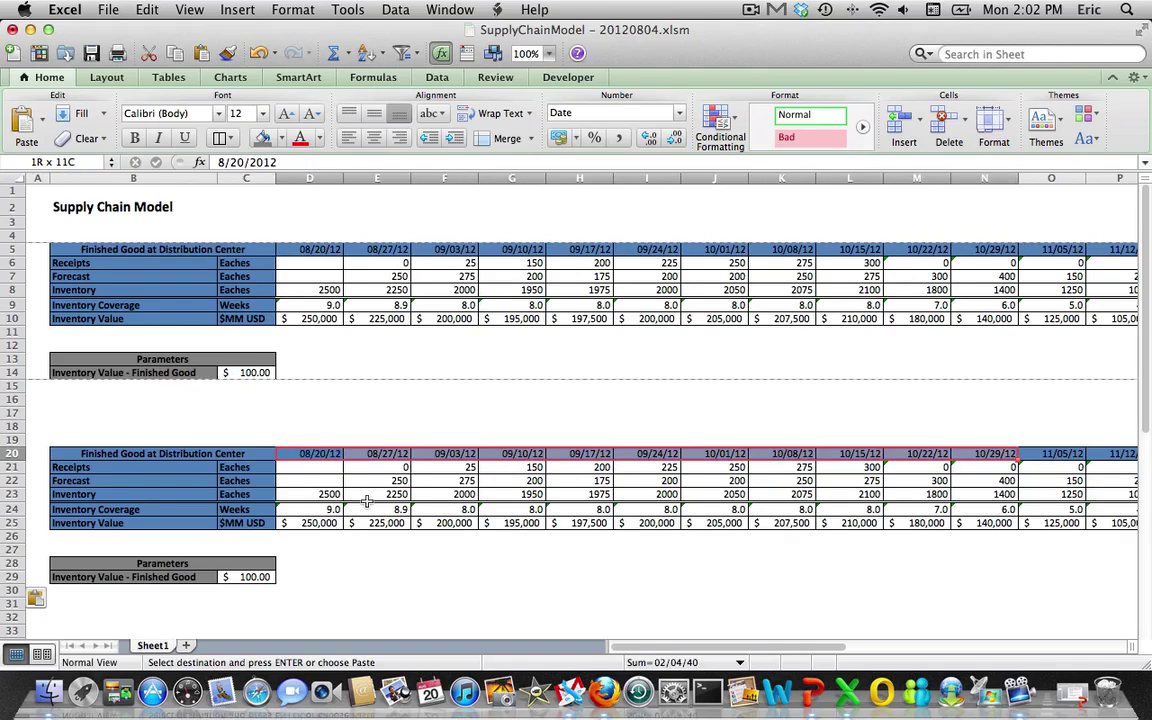
key("shift+Left")
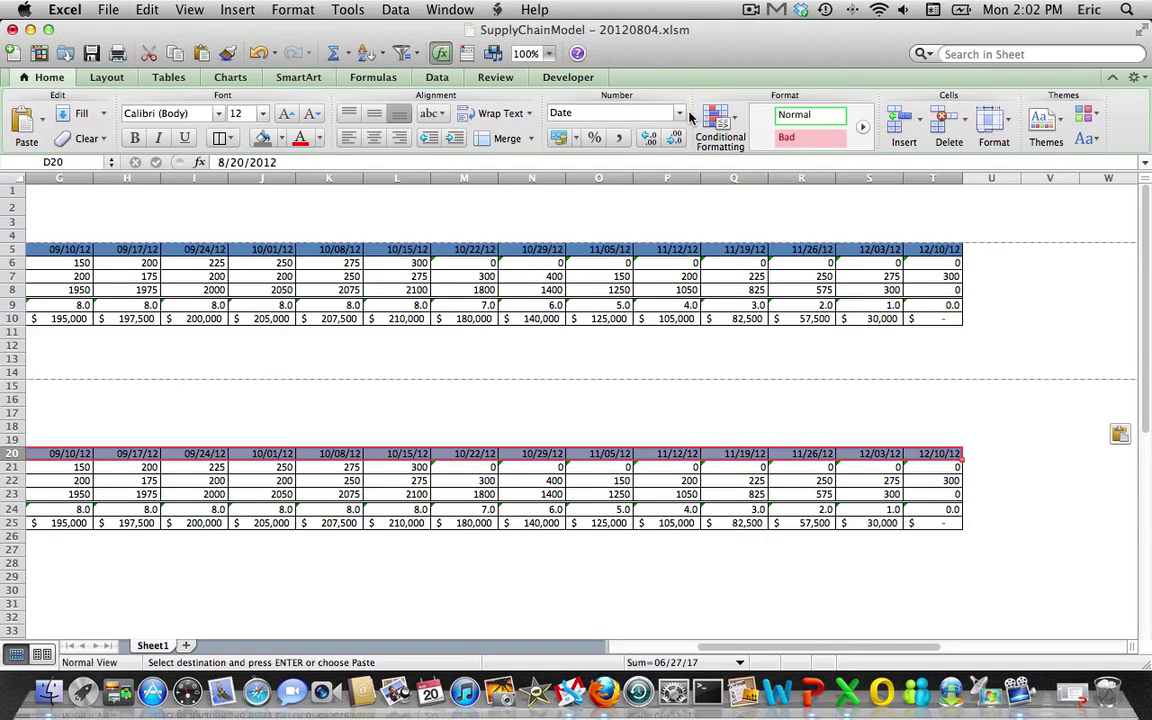
left_click(612, 113)
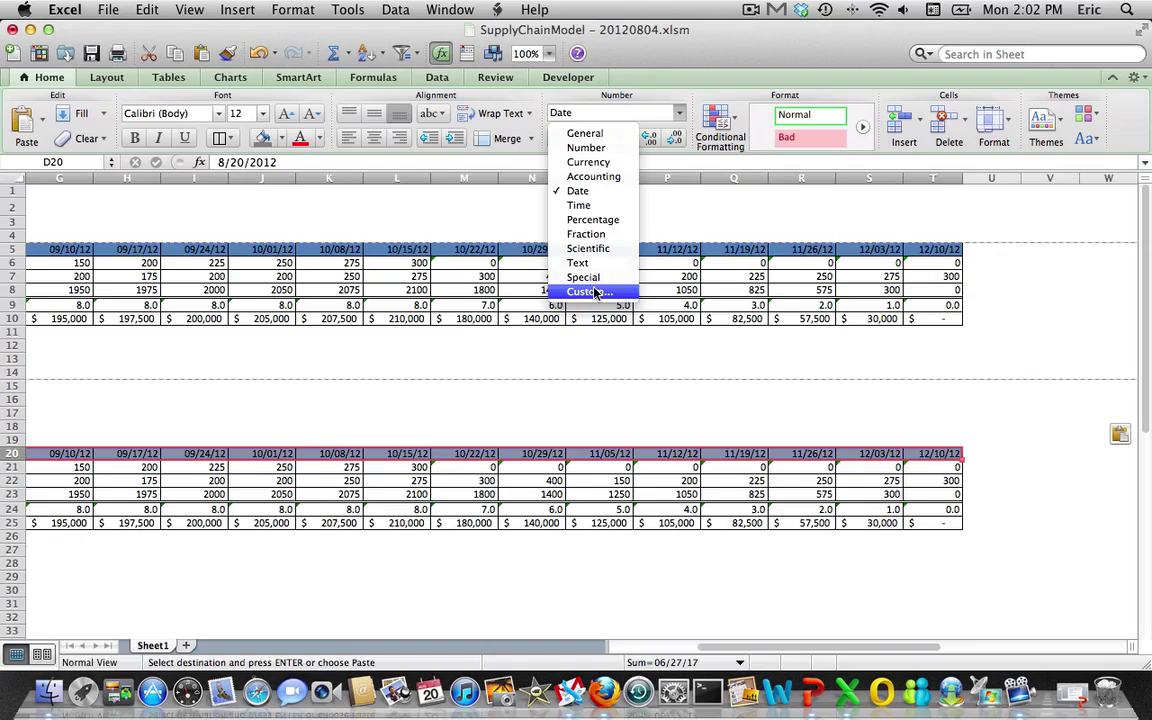
left_click(590, 291)
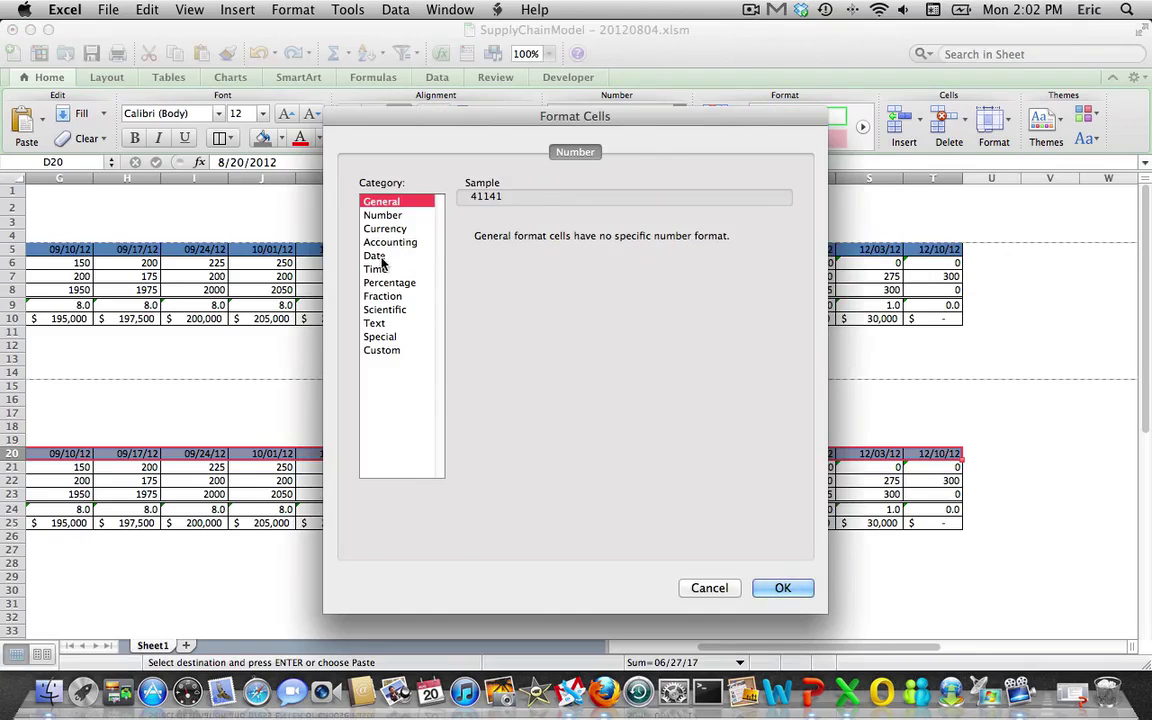
left_click(375, 257)
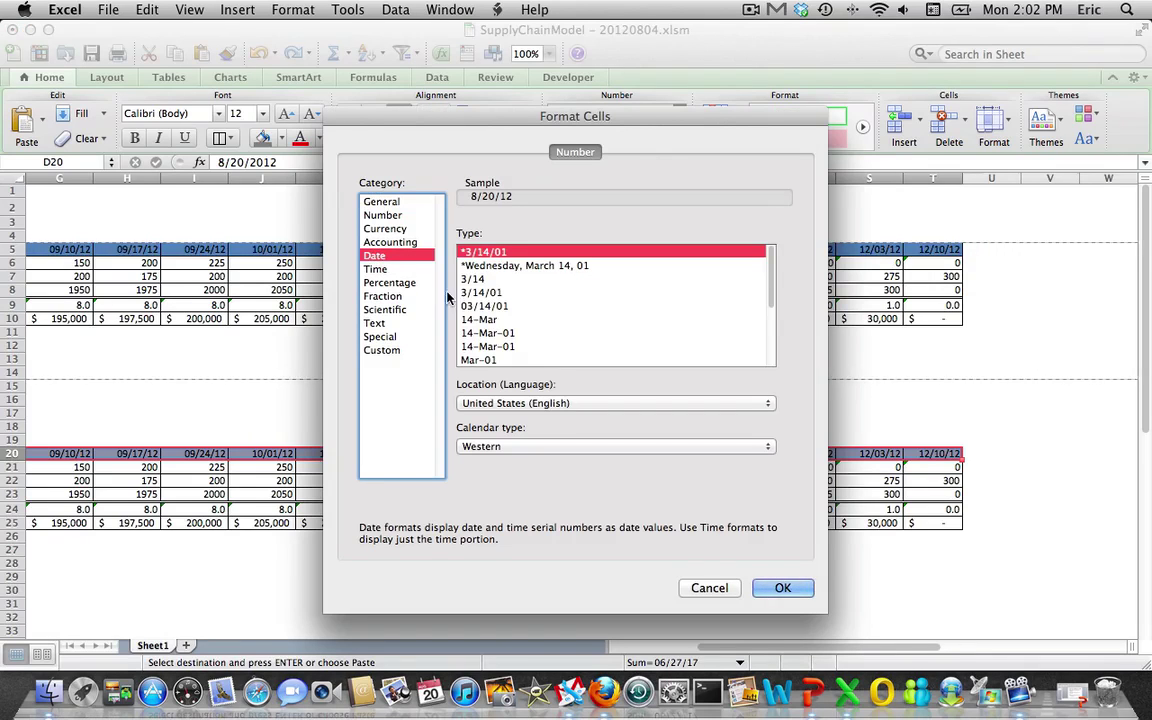
left_click(490, 359)
left_click(783, 588)
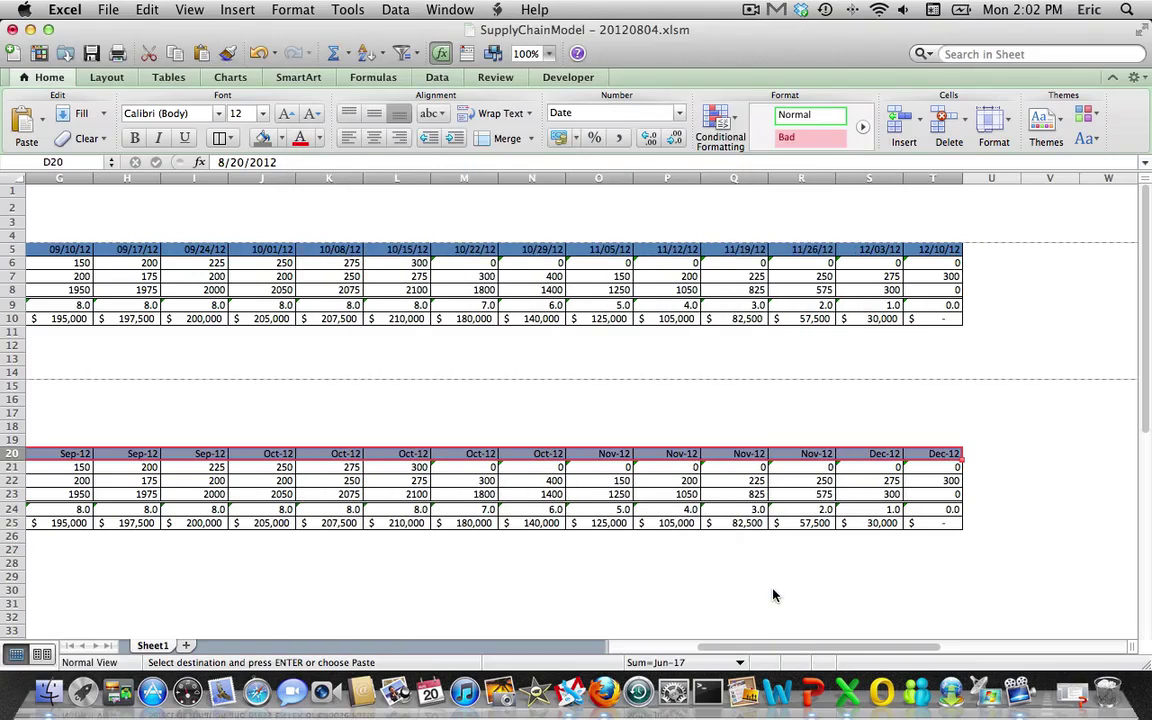
Enter August, September and October 2012 as the header dates in cells D20, E20 and F20
scroll(773, 595, "left", 5)
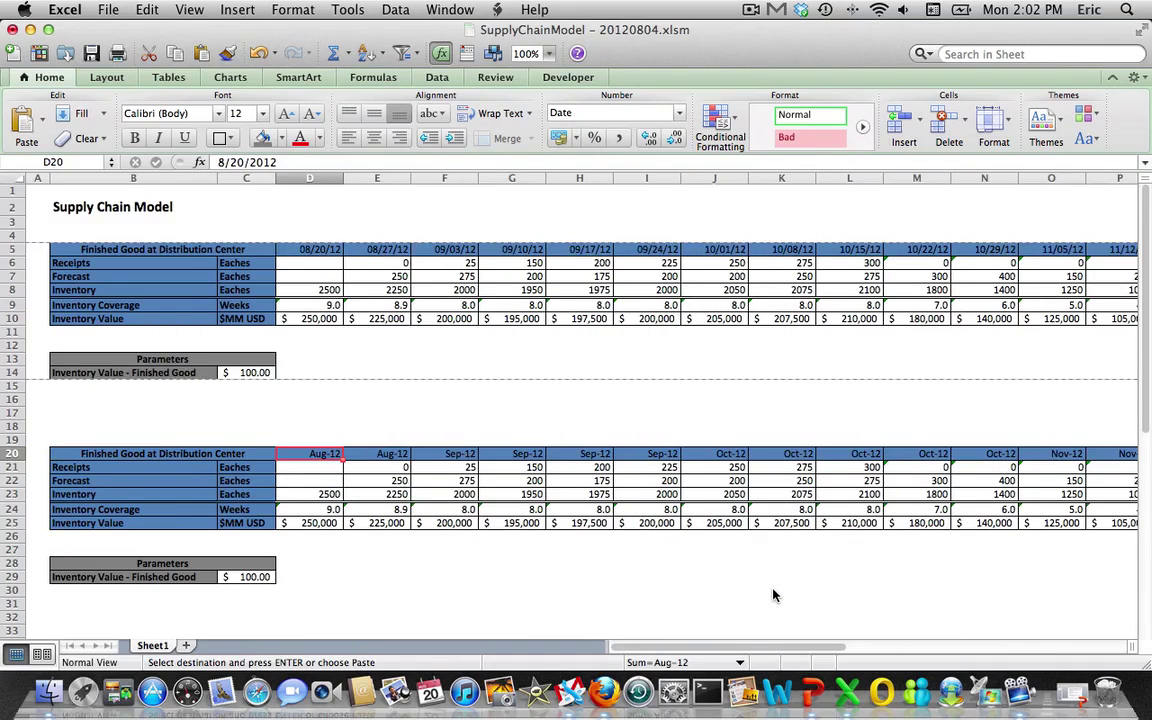
type("8/20")
key("Tab")
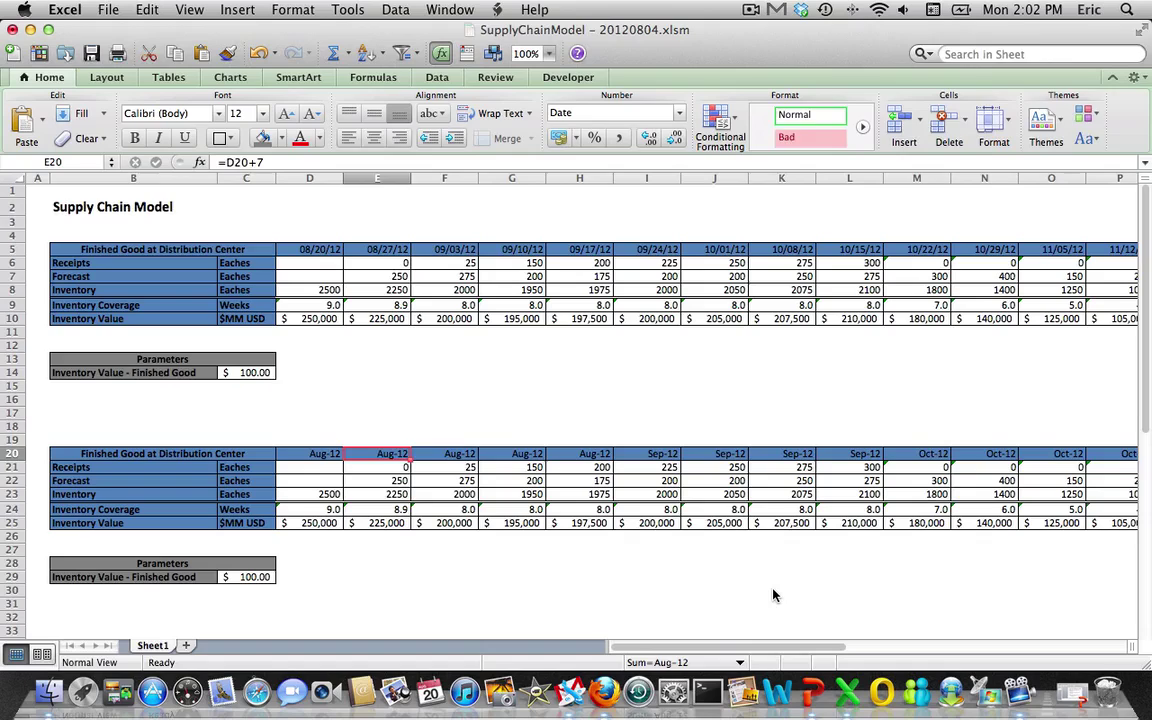
type("9/2012")
key("Return")
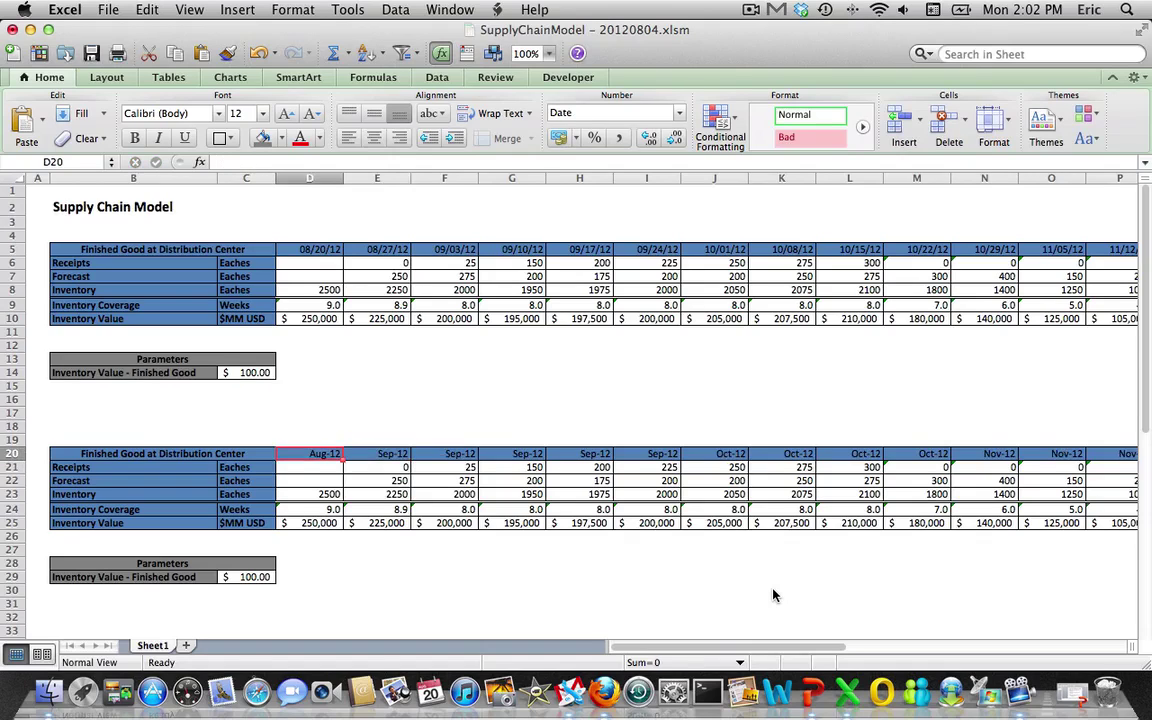
key("Tab")
type("10/2012")
key("Return")
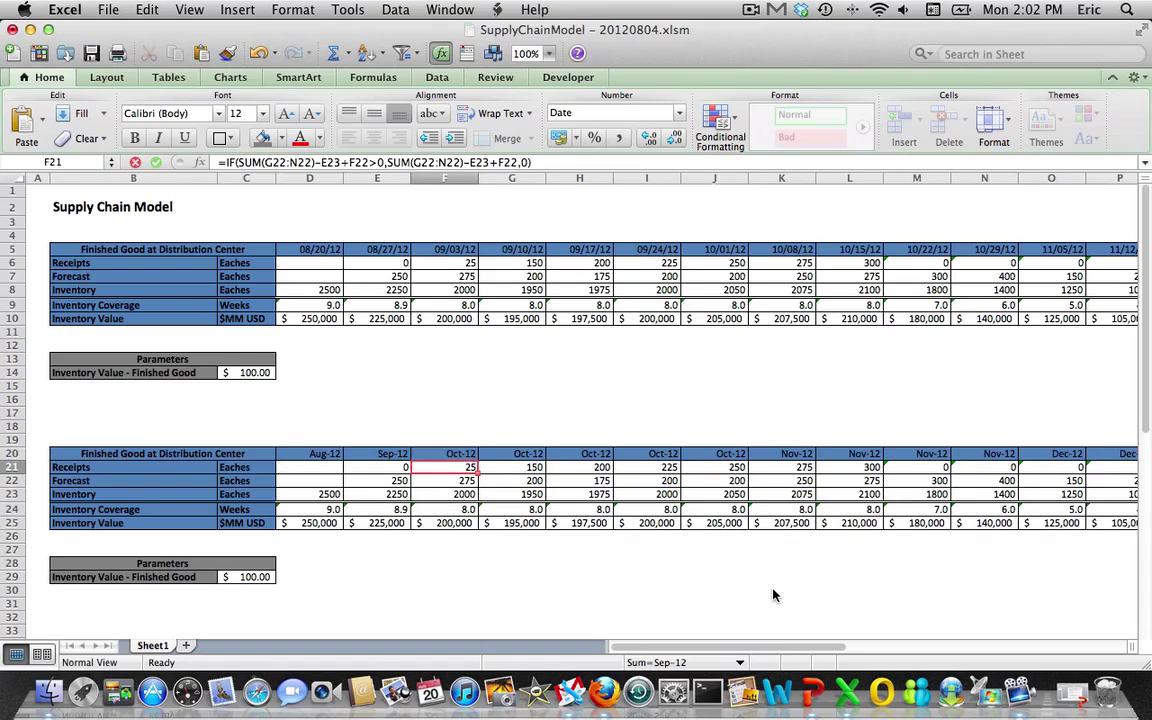
Extend the monthly series from D20:F20 across the header row to Dec-13 in T20
key("Up")
key("Left")
key("Left")
key("shift+Right")
key("shift+Right")
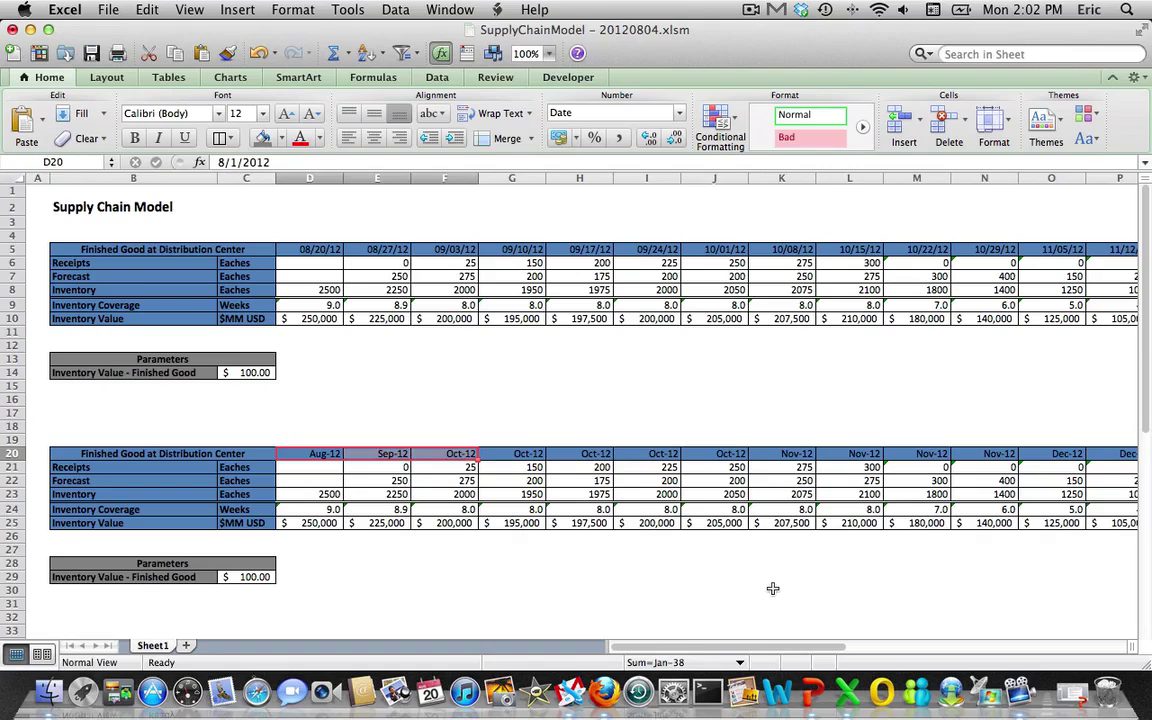
left_click_drag(478, 460, 778, 475)
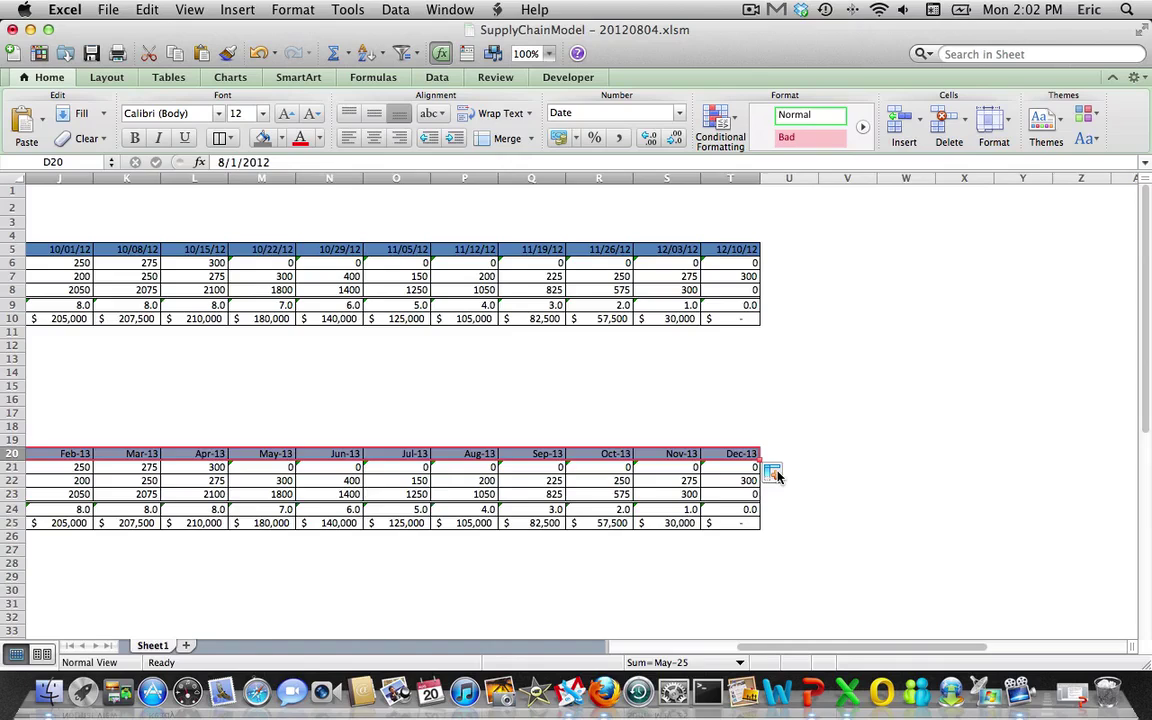
Change the lower table's Inventory Coverage unit in C24 to Months
key("Home")
key("Down")
key("Down")
key("Right")
key("Right")
key("Right")
key("Right")
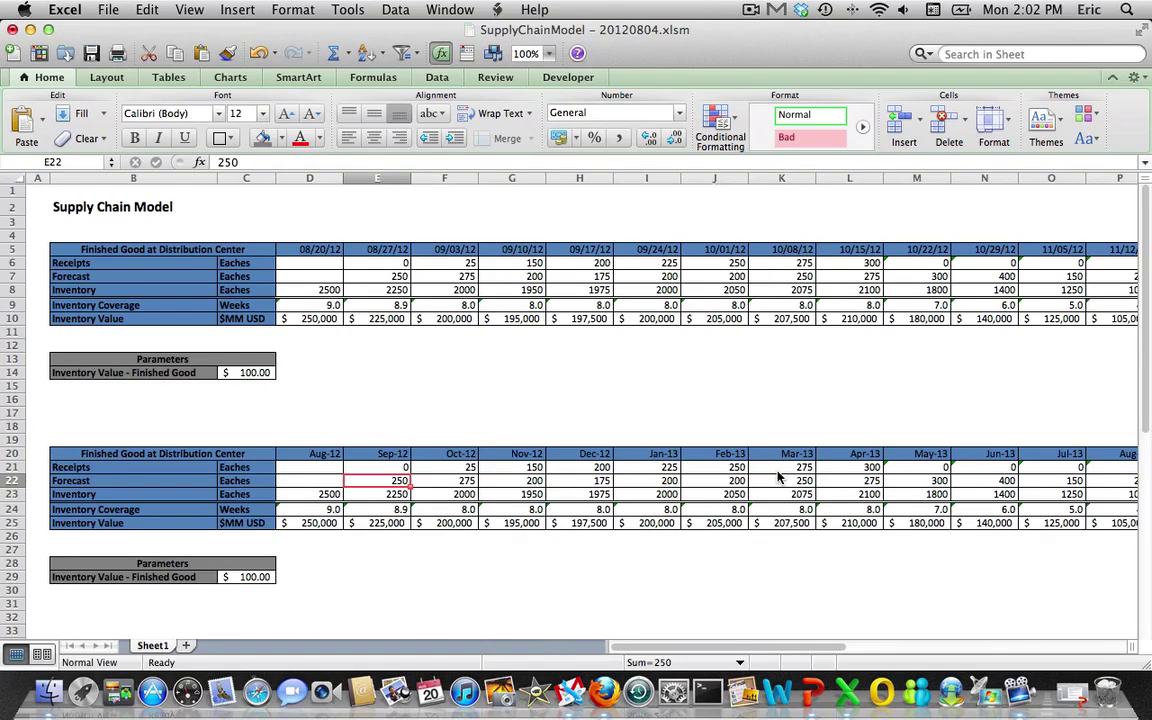
left_click(230, 510)
type("Month")
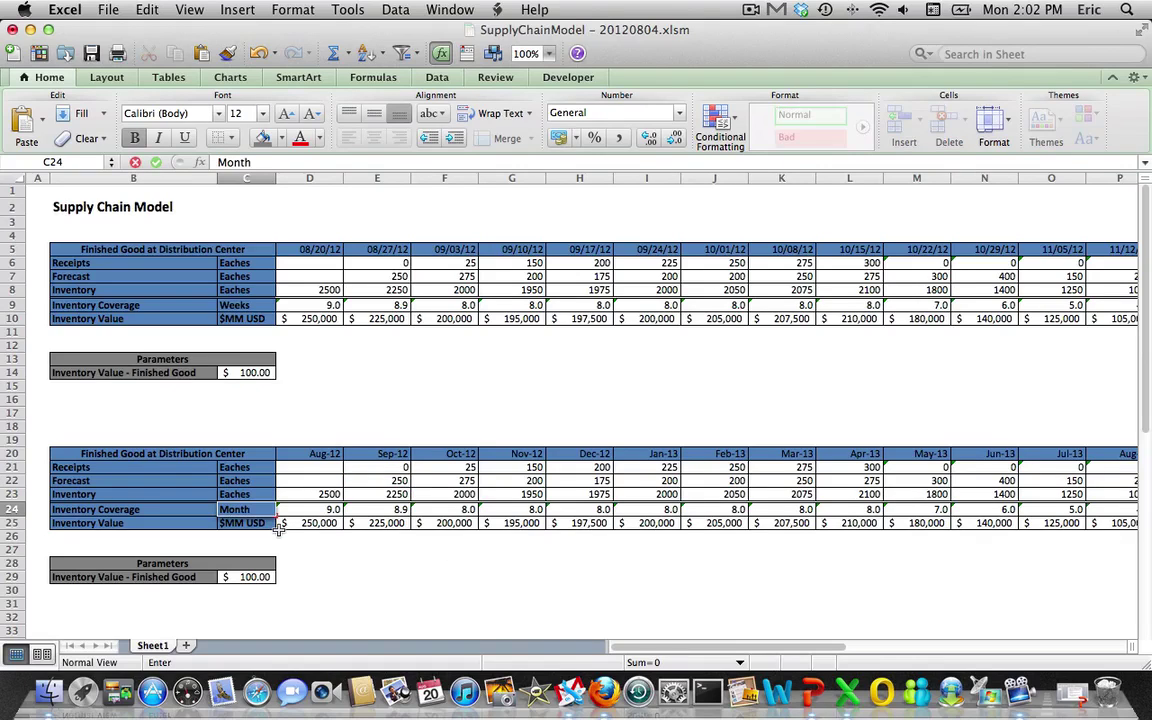
type("s")
key("Return")
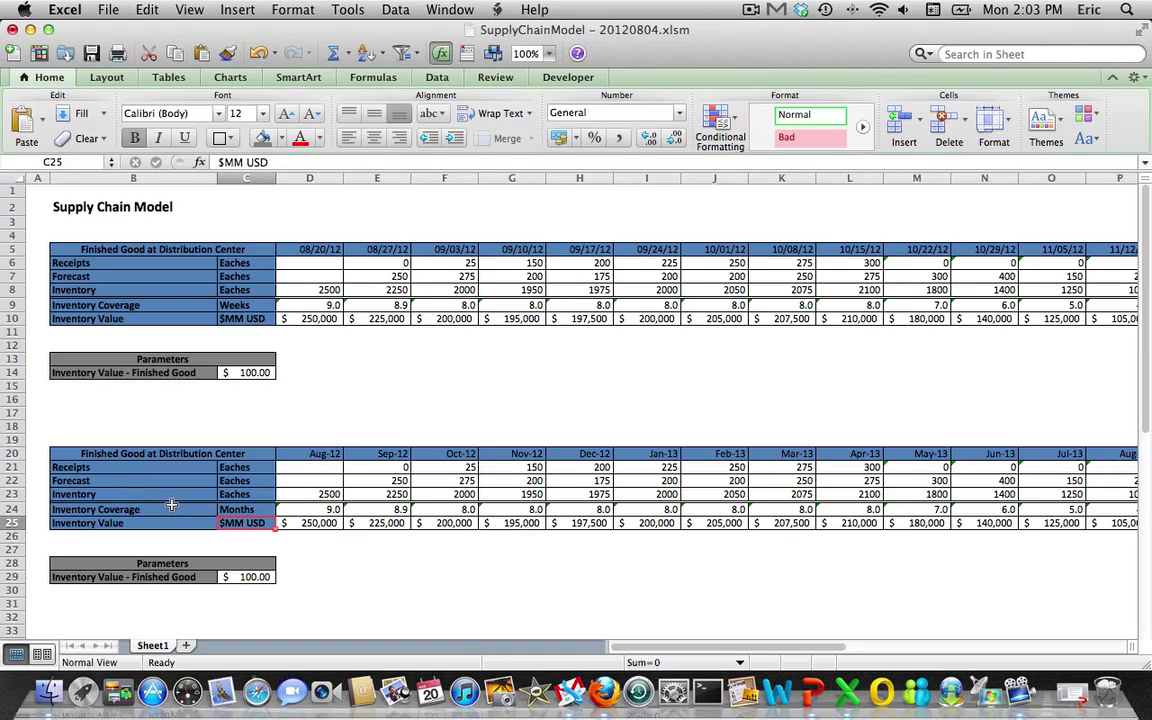
Insert two blank rows above the Forecast row in the lower table
left_click(8, 481)
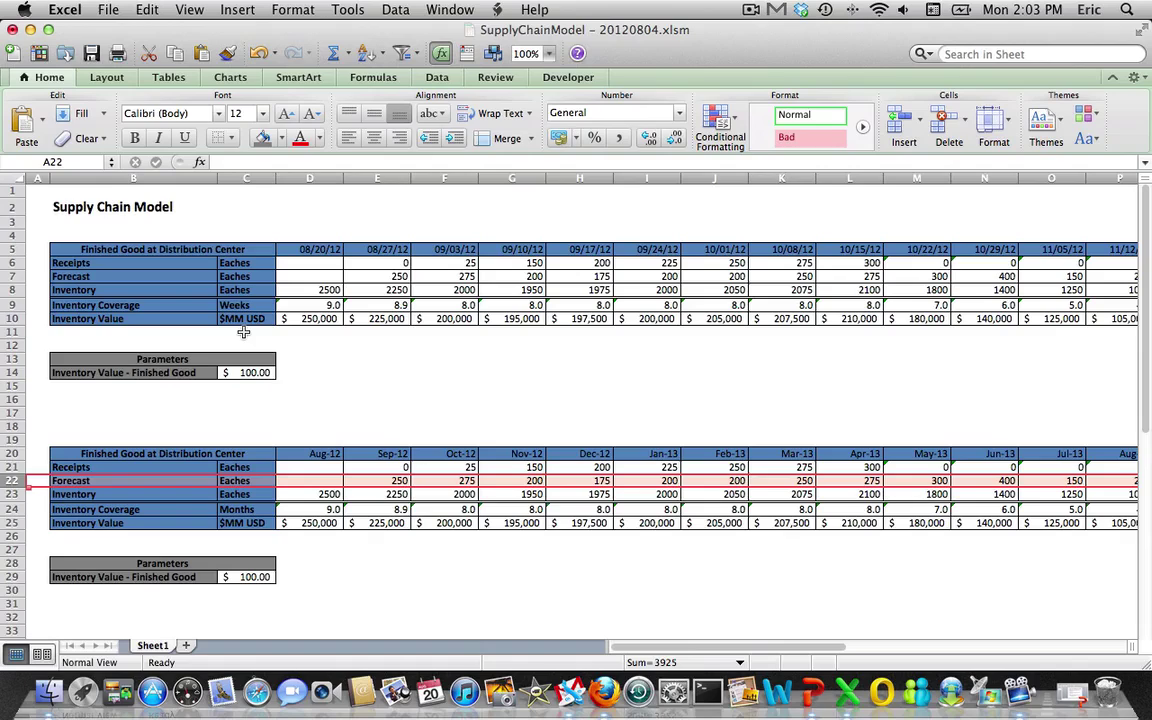
left_click(106, 78)
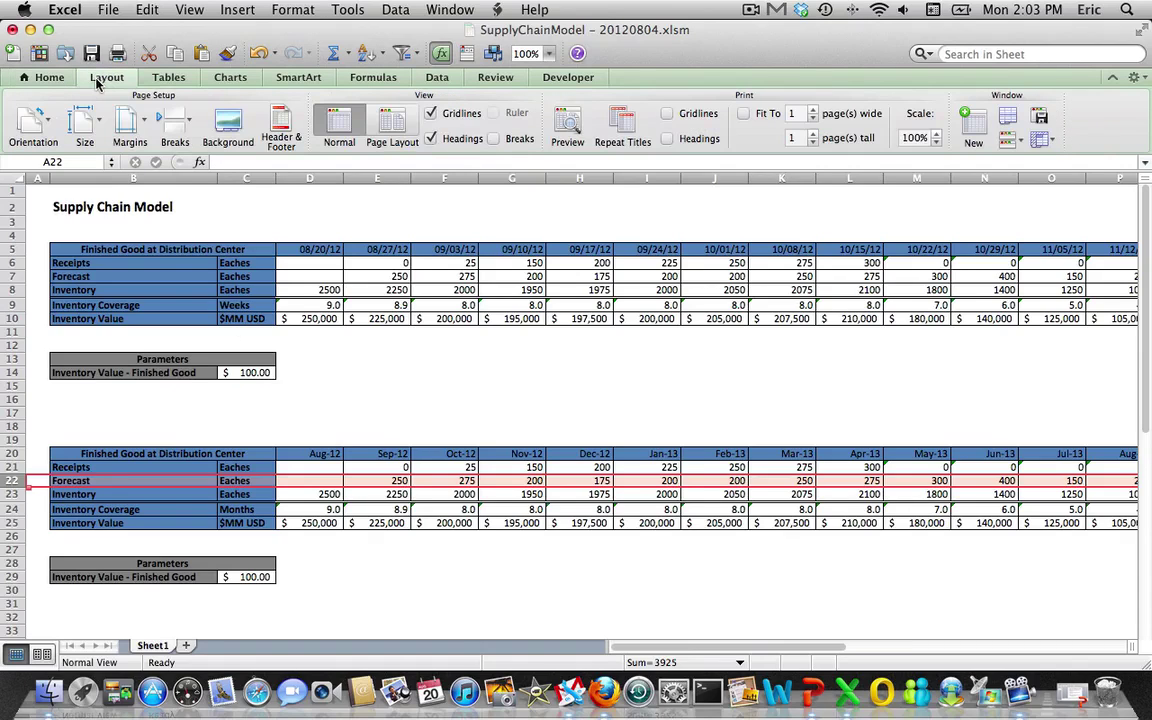
left_click(47, 77)
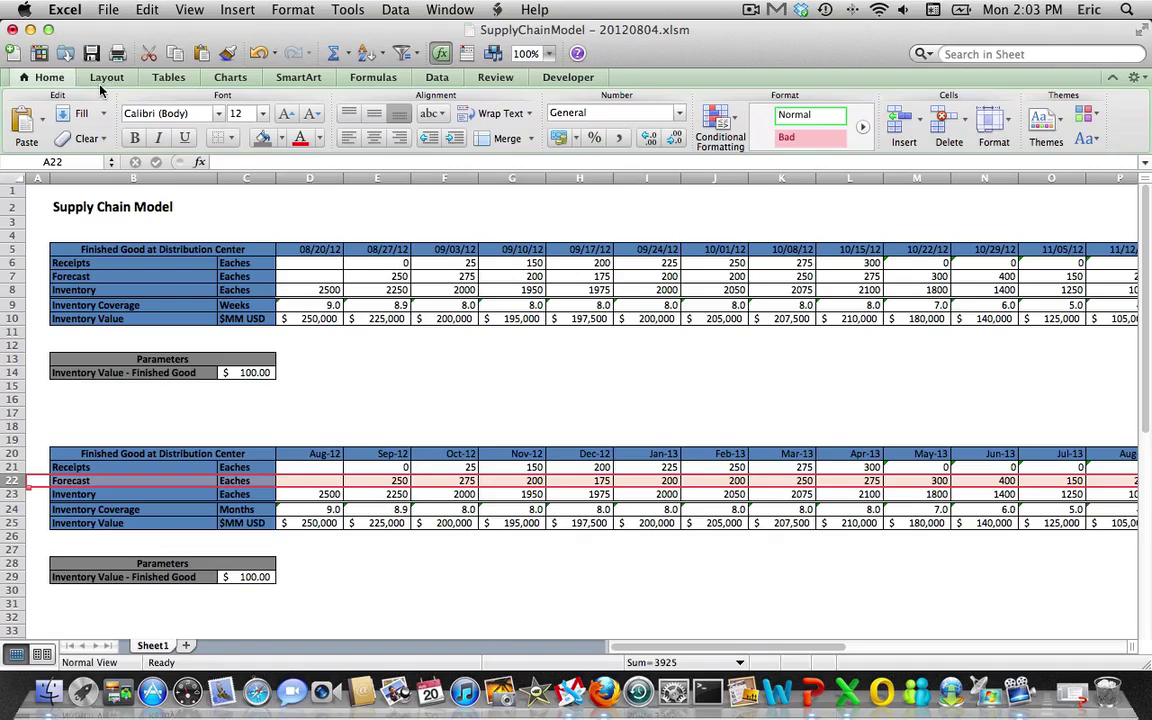
left_click(169, 80)
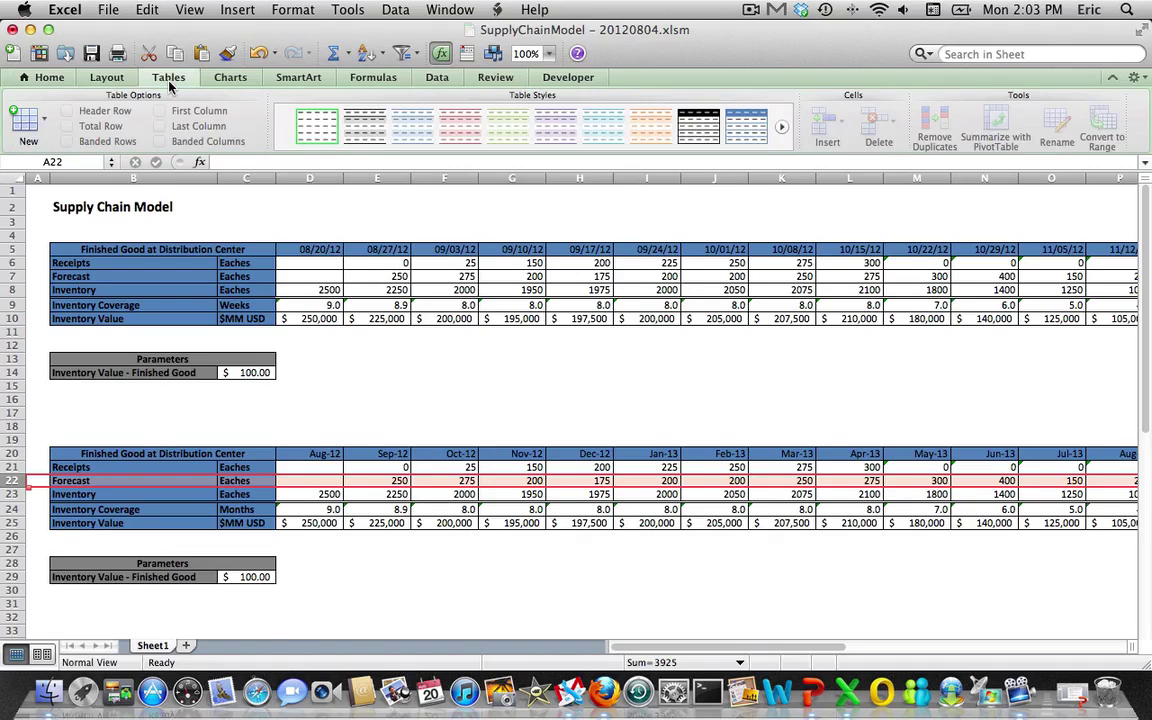
left_click(40, 78)
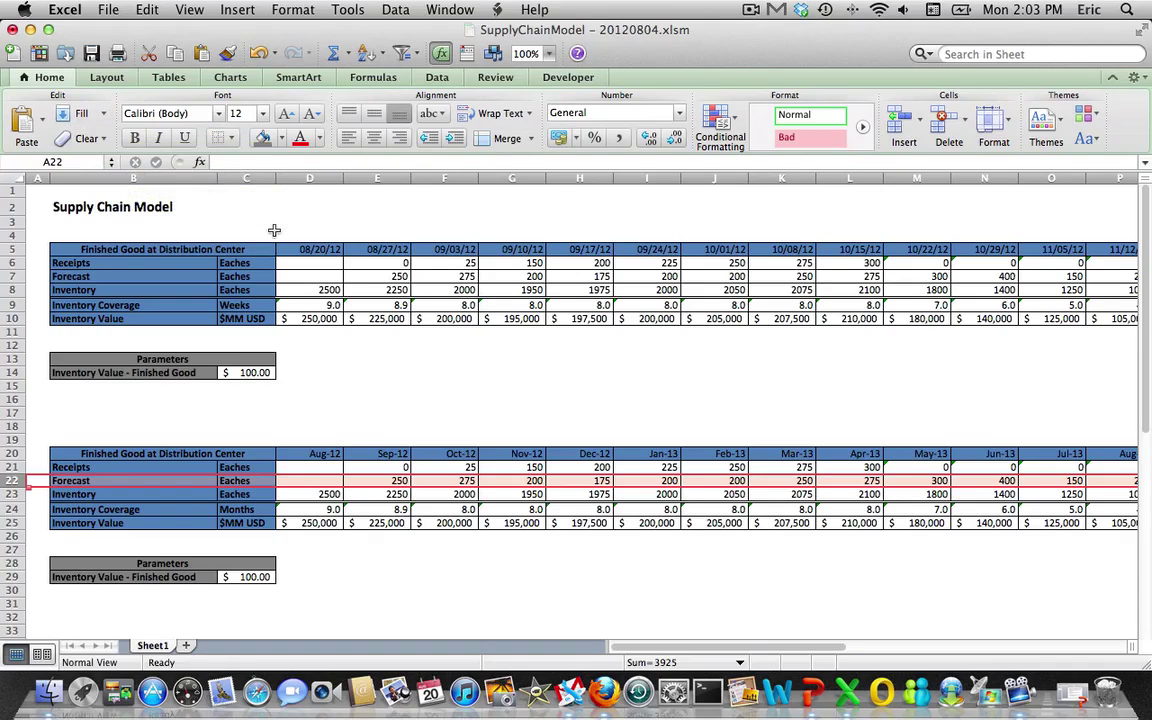
left_click(920, 120)
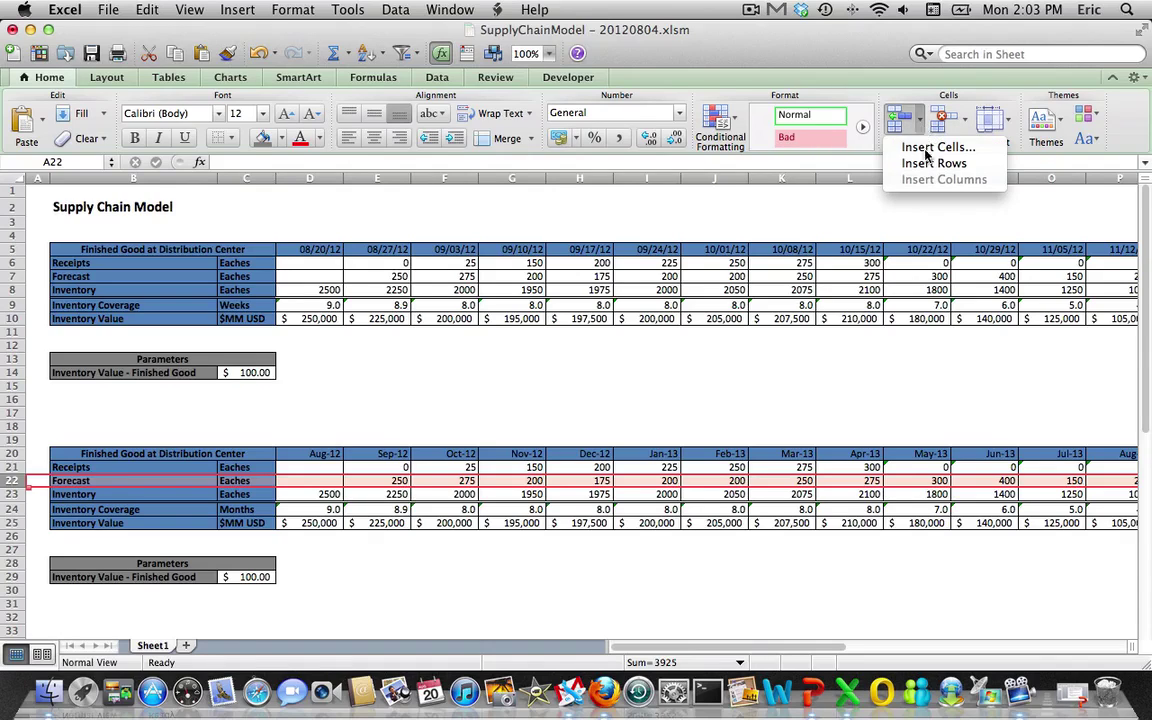
left_click(930, 164)
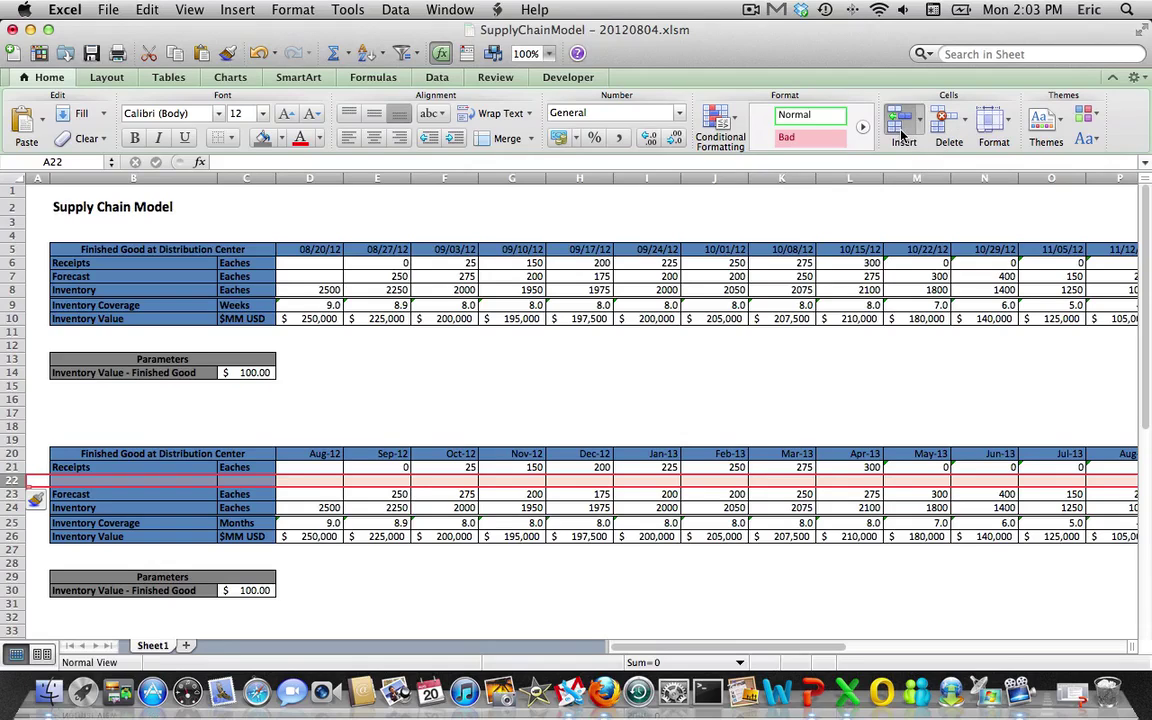
left_click(902, 126)
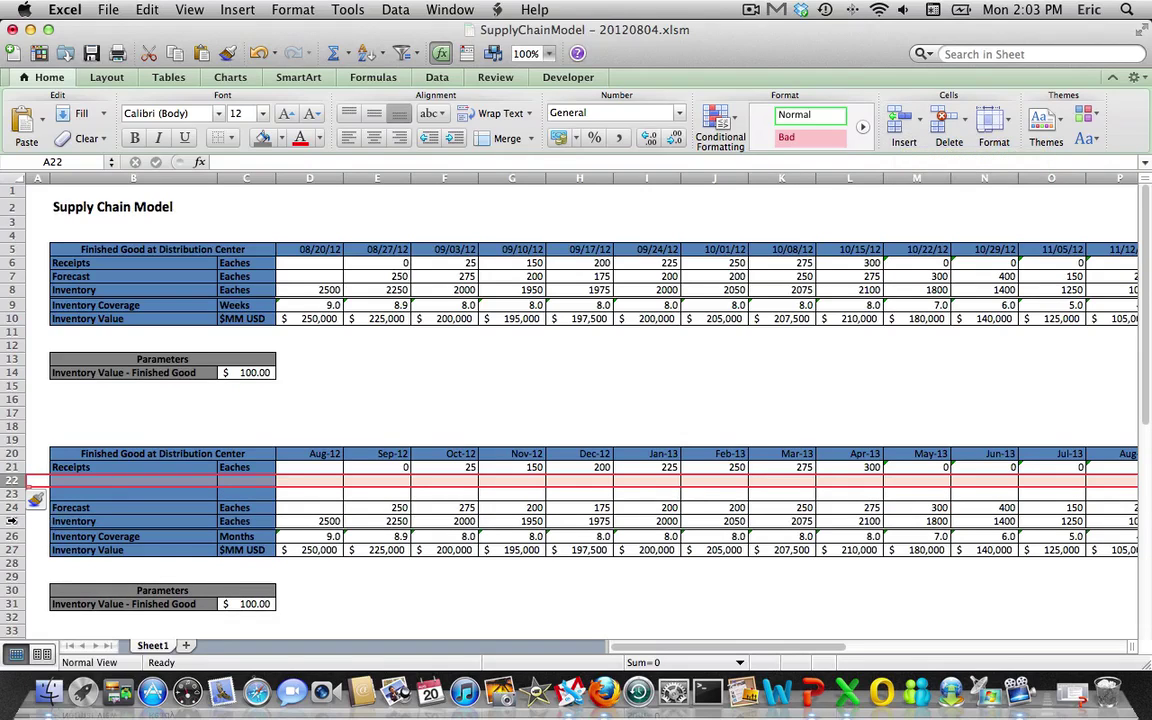
Insert two blank rows above Inventory and two more above Inventory Coverage in the lower table
left_click(12, 521)
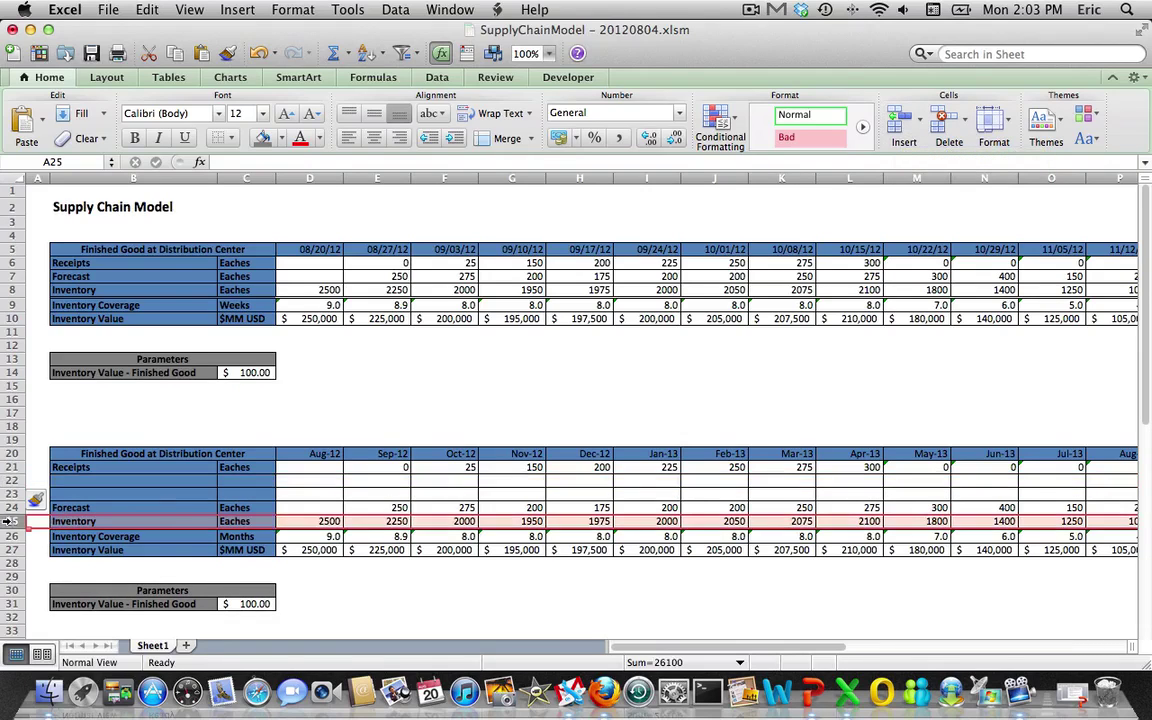
left_click(903, 128)
left_click(903, 128)
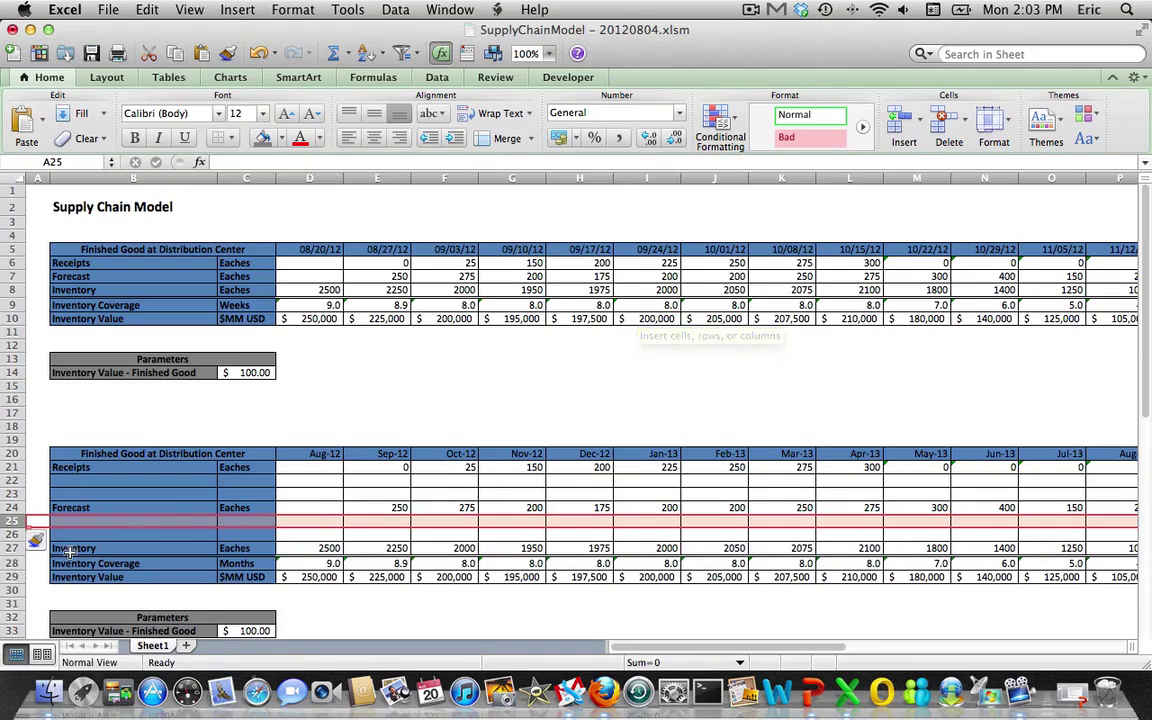
left_click(12, 563)
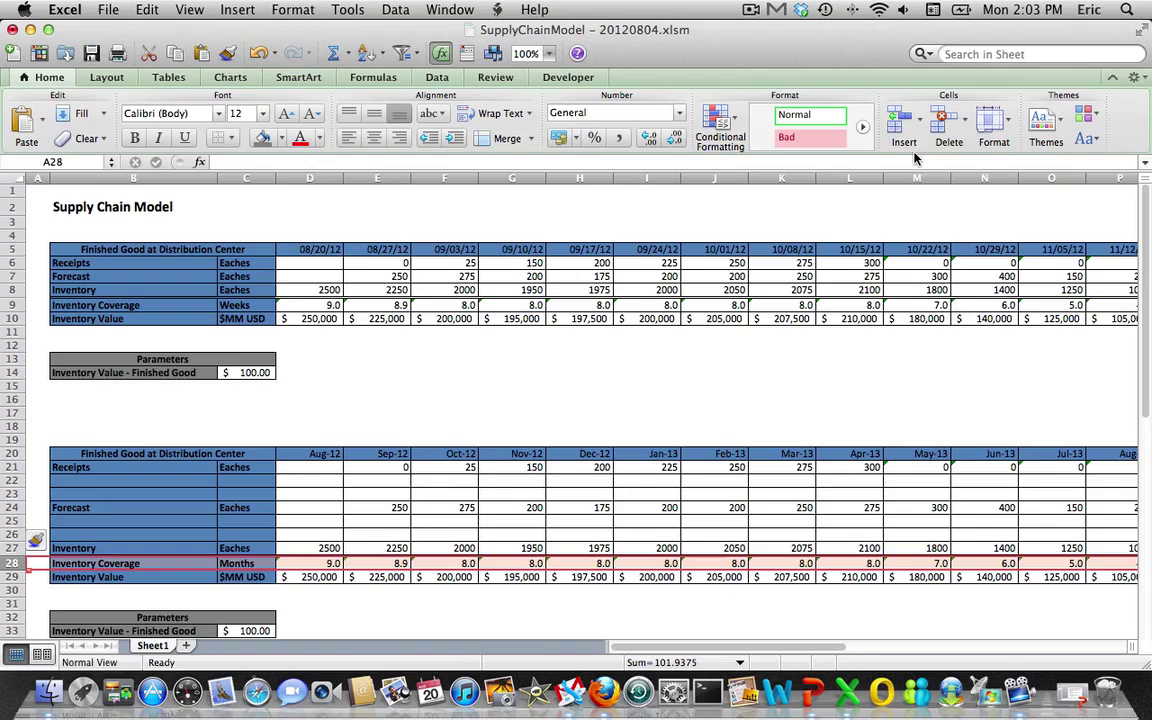
left_click(897, 127)
left_click(897, 127)
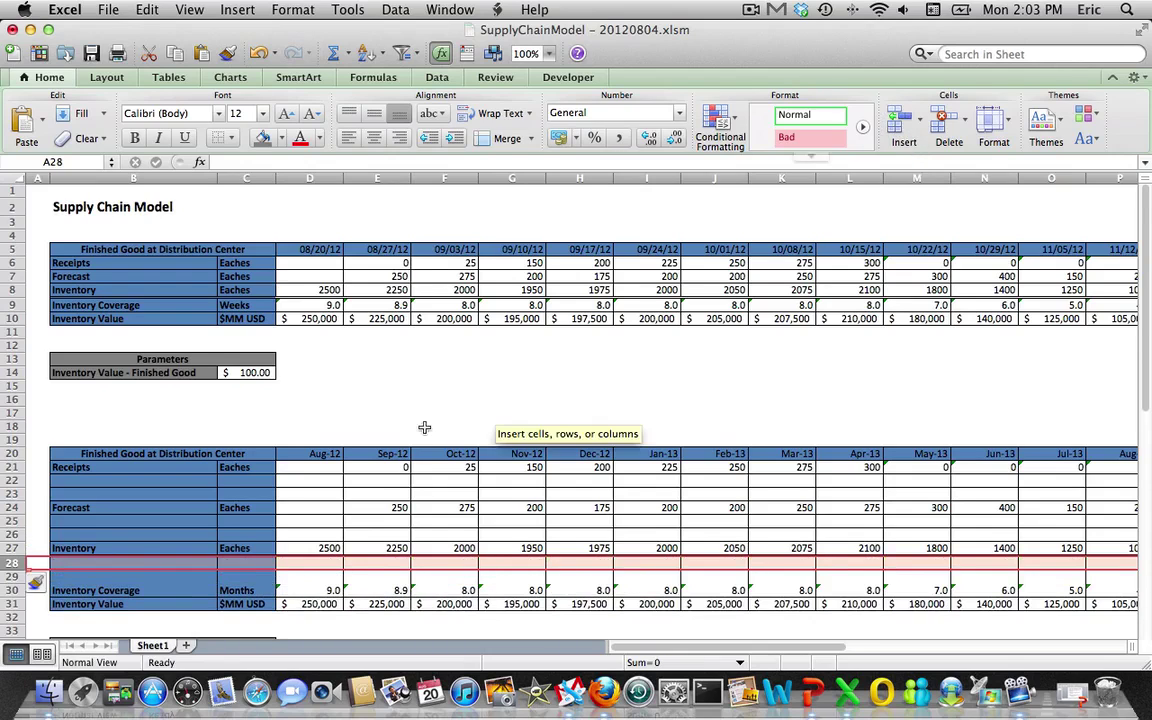
Insert two blank rows above the Inventory Value row in the lower table
scroll(338, 557, "down", 3)
scroll(338, 557, "down", 5)
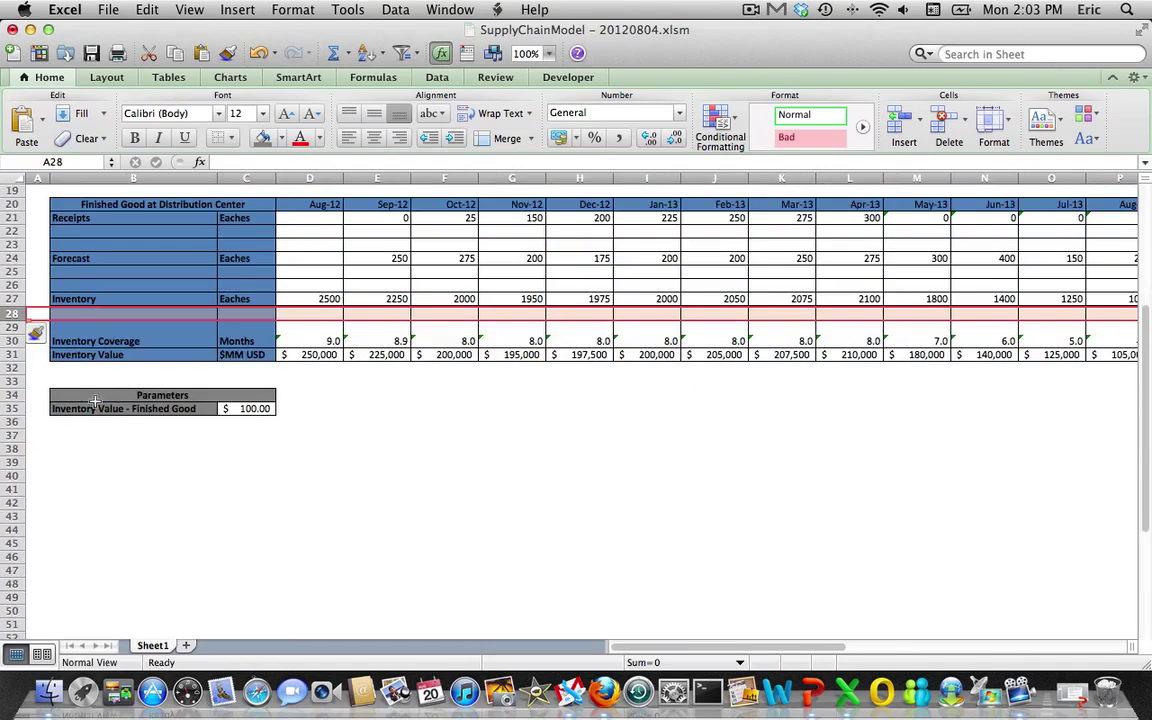
left_click(12, 355)
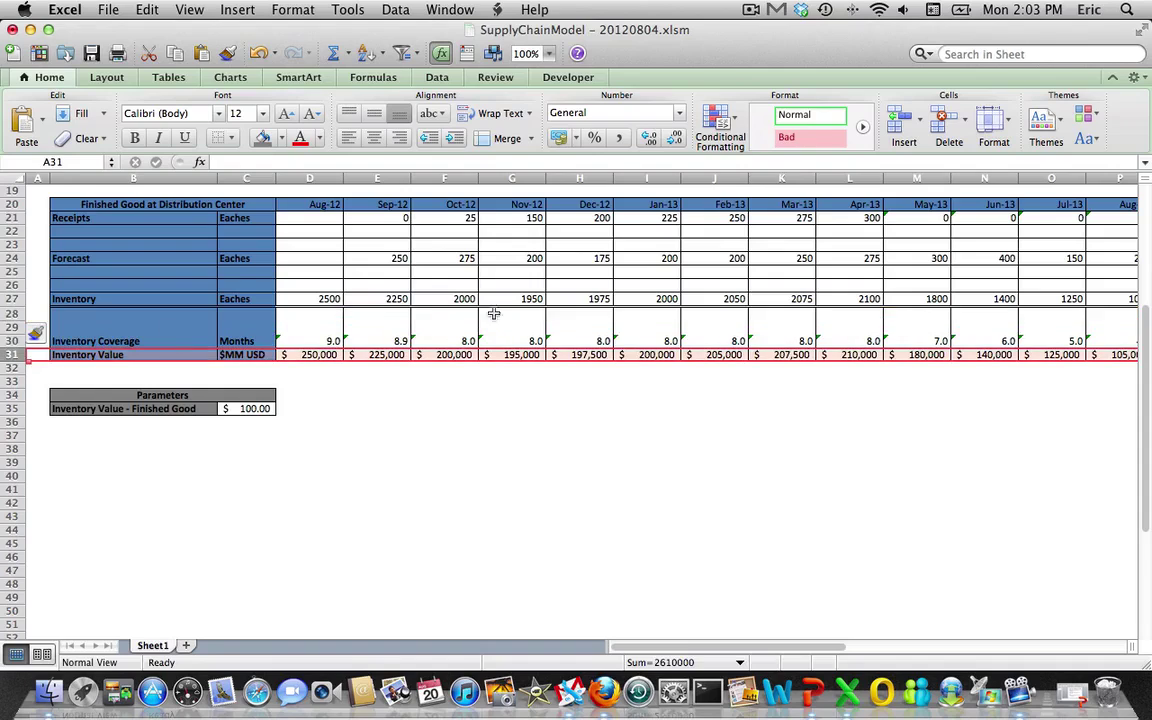
left_click(897, 121)
left_click(897, 121)
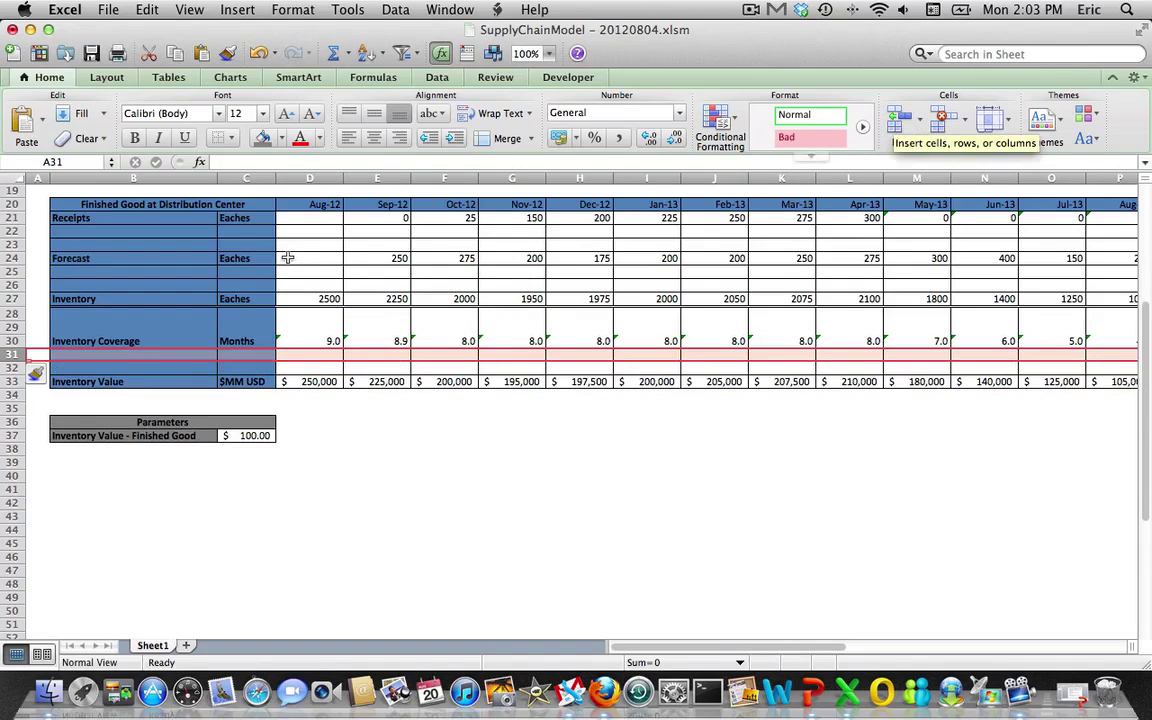
Insert two blank rows directly below the lower table's Inventory Value row
left_click(10, 394)
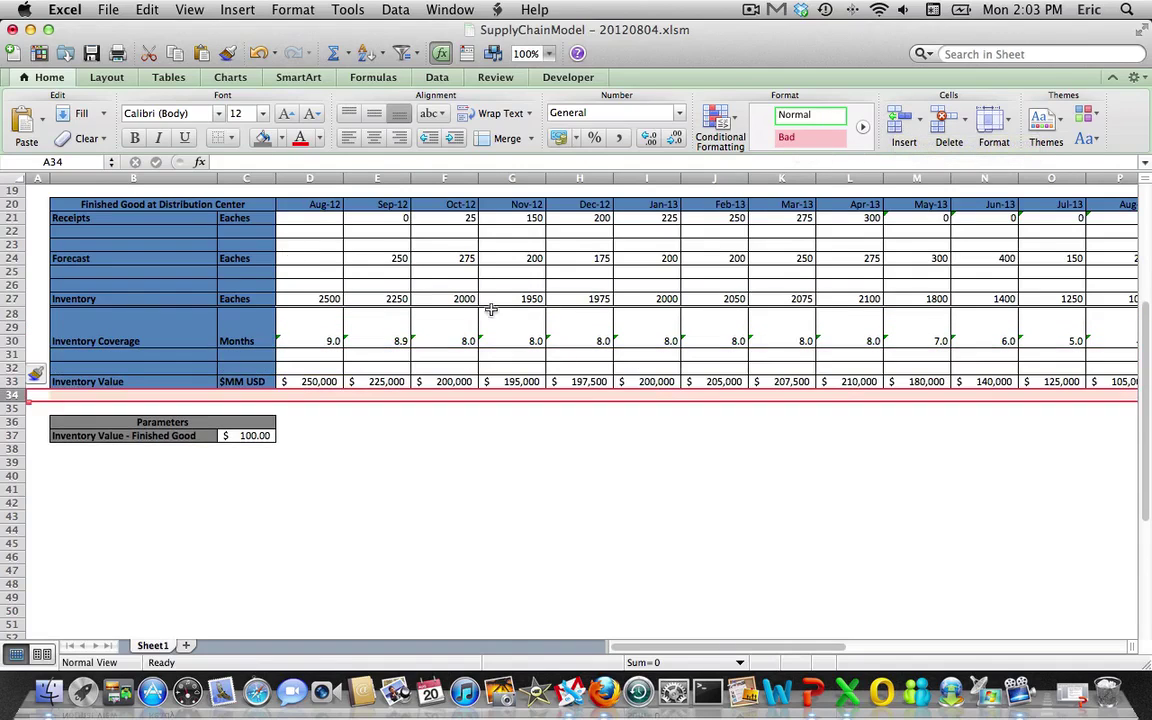
left_click(898, 138)
left_click(898, 138)
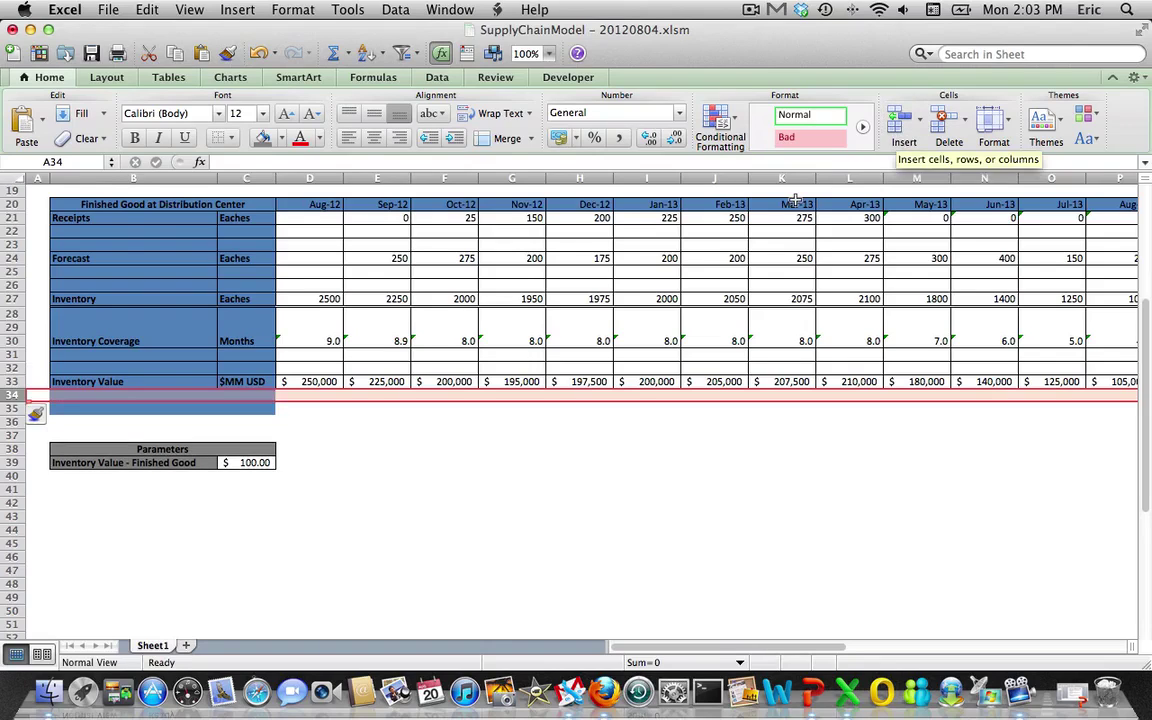
key("Up")
key("Up")
key("Up")
key("Up")
key("Up")
key("Up")
key("Up")
key("Up")
key("Up")
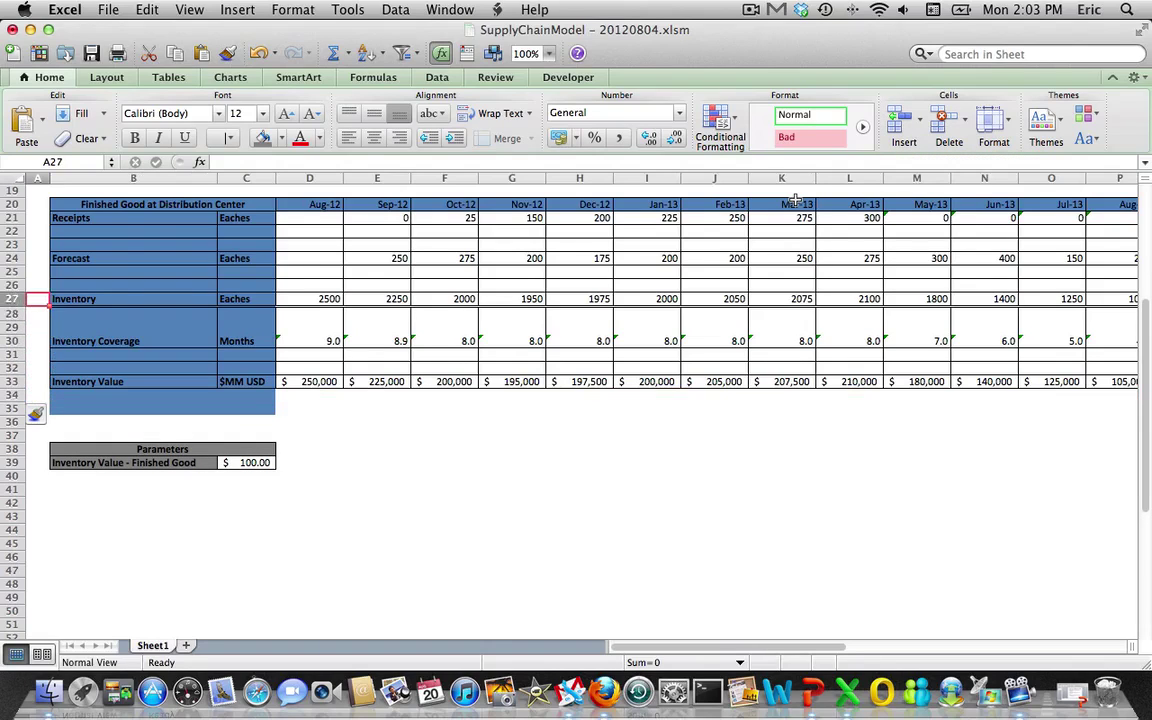
key("Right")
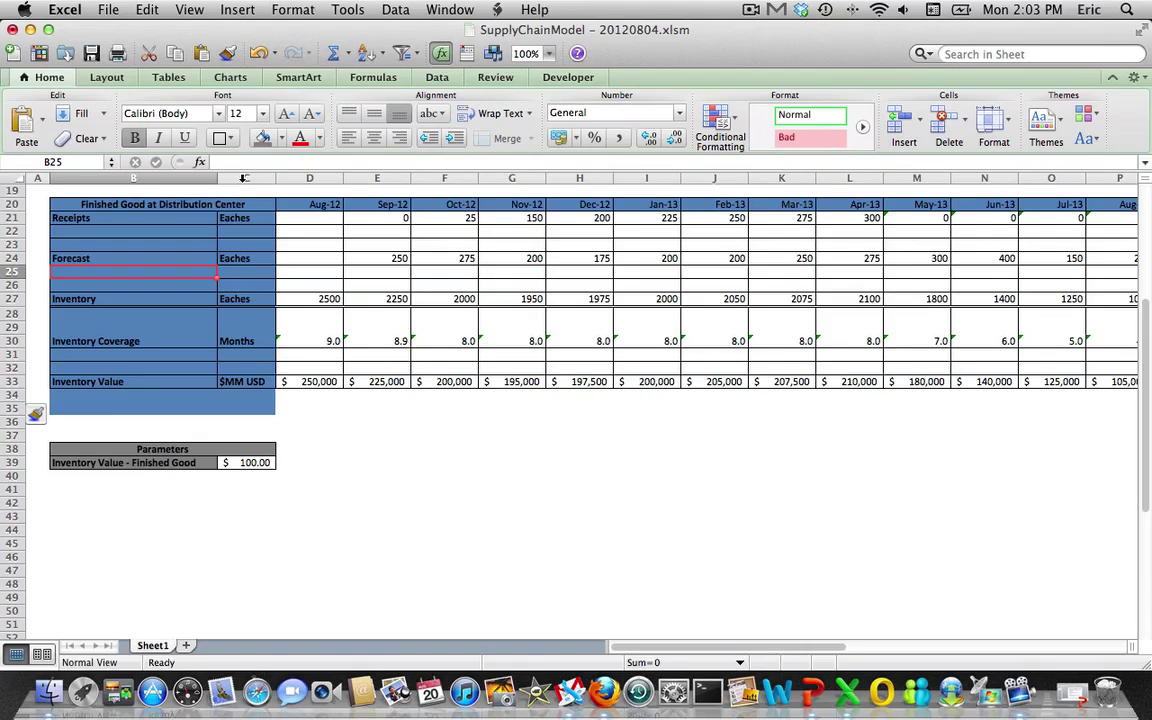
Insert a blank column between the units column and the Aug-12 column
left_click(301, 177)
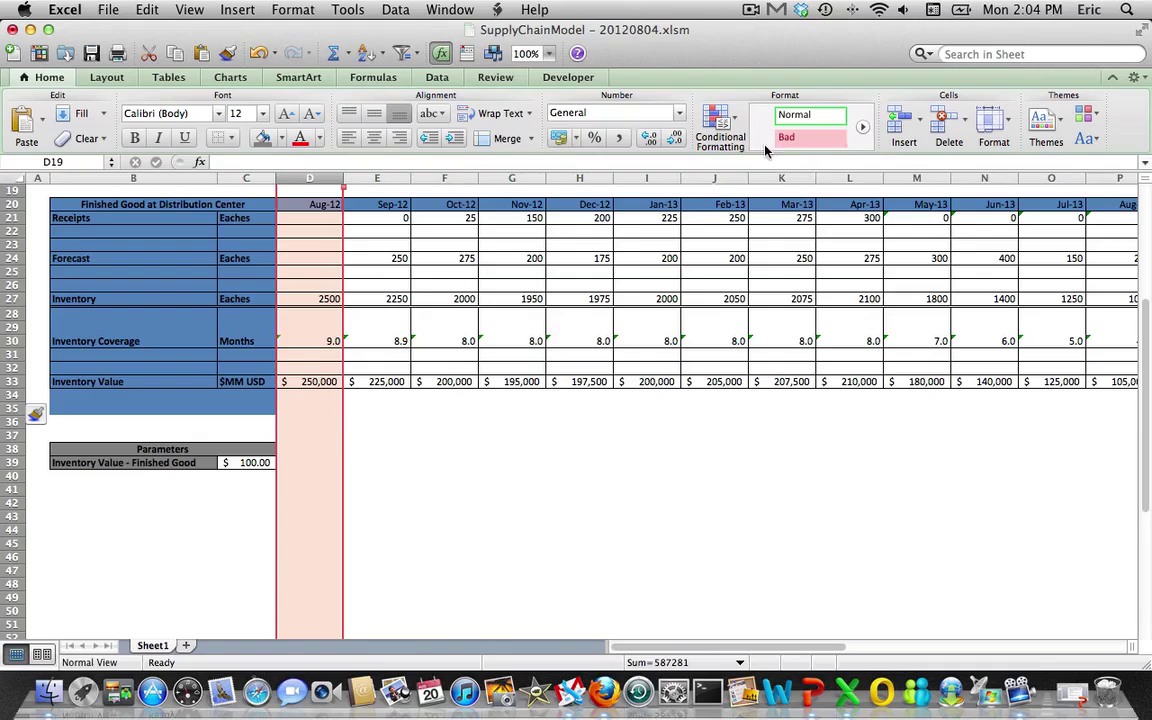
left_click(896, 130)
left_click(641, 415)
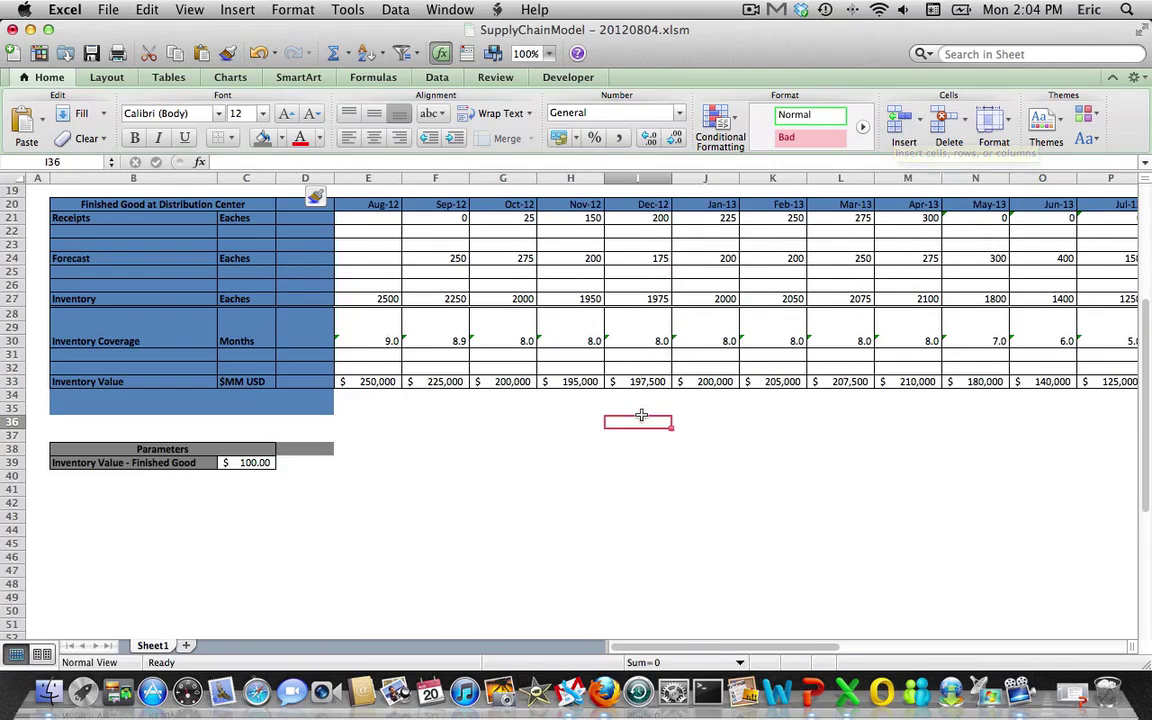
Re-merge the lower table's title cell so it spans B20:D20, covering the blank column before Aug-12
key("Left")
key("super+Up")
key("super+Up")
key("super+Up")
key("super+Up")
key("super+Up")
key("super+Up")
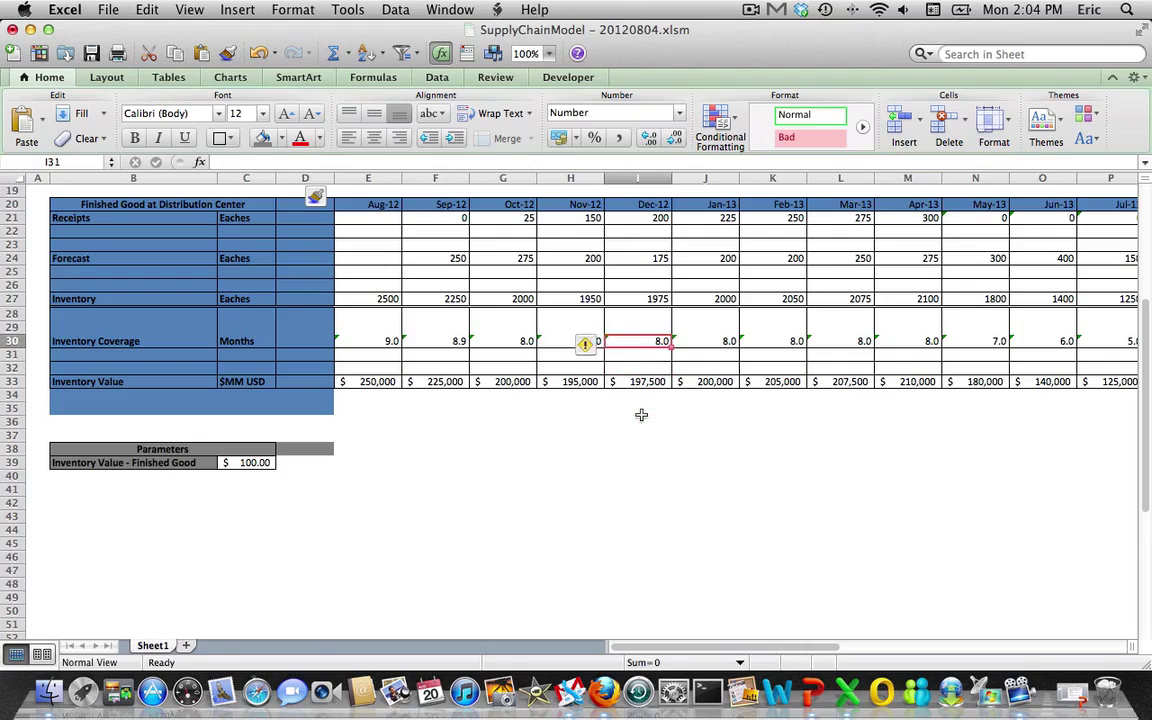
key("Left")
key("Left")
key("Left")
key("Left")
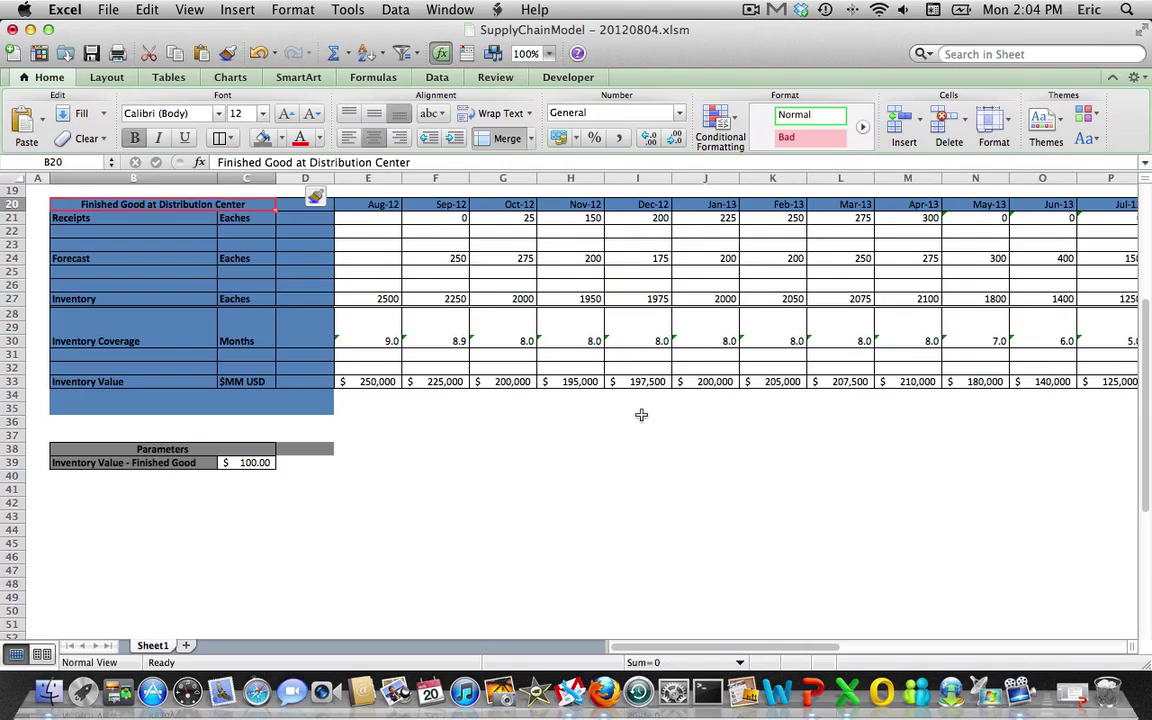
left_click(499, 139)
left_click(499, 140)
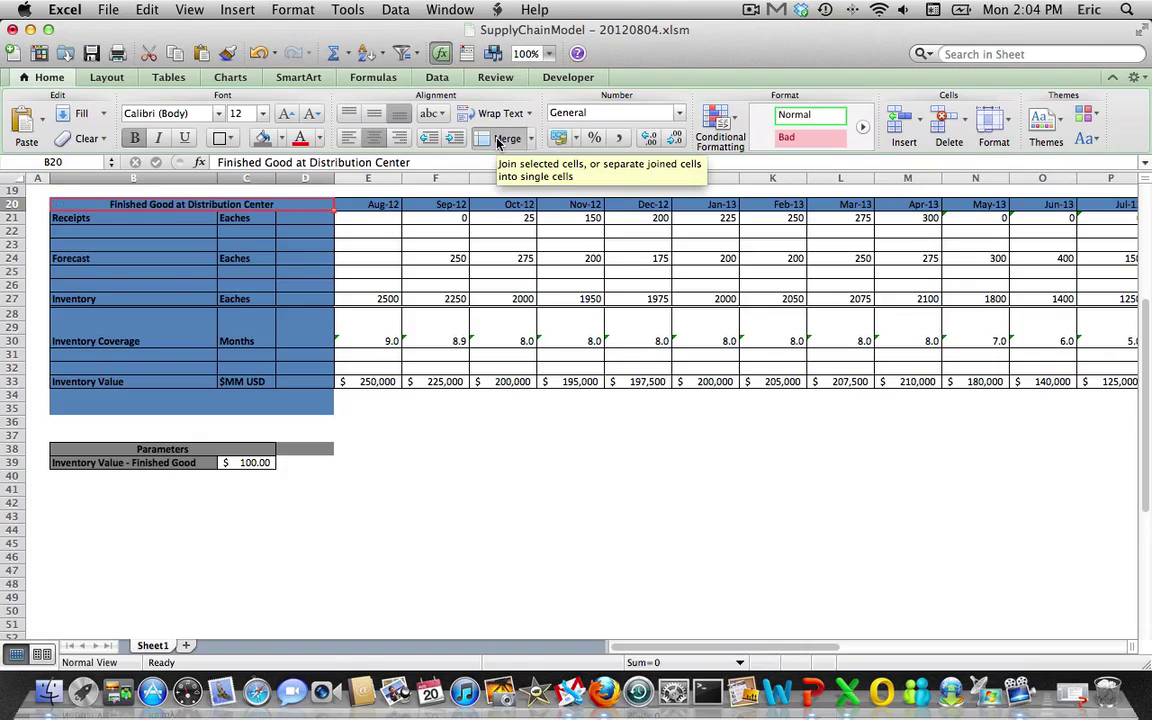
Label the two blank rows under Receipts "10mg, 30 tablets" in B22 and "10mg, 50 tablets" in B23
key("Down")
key("Down")
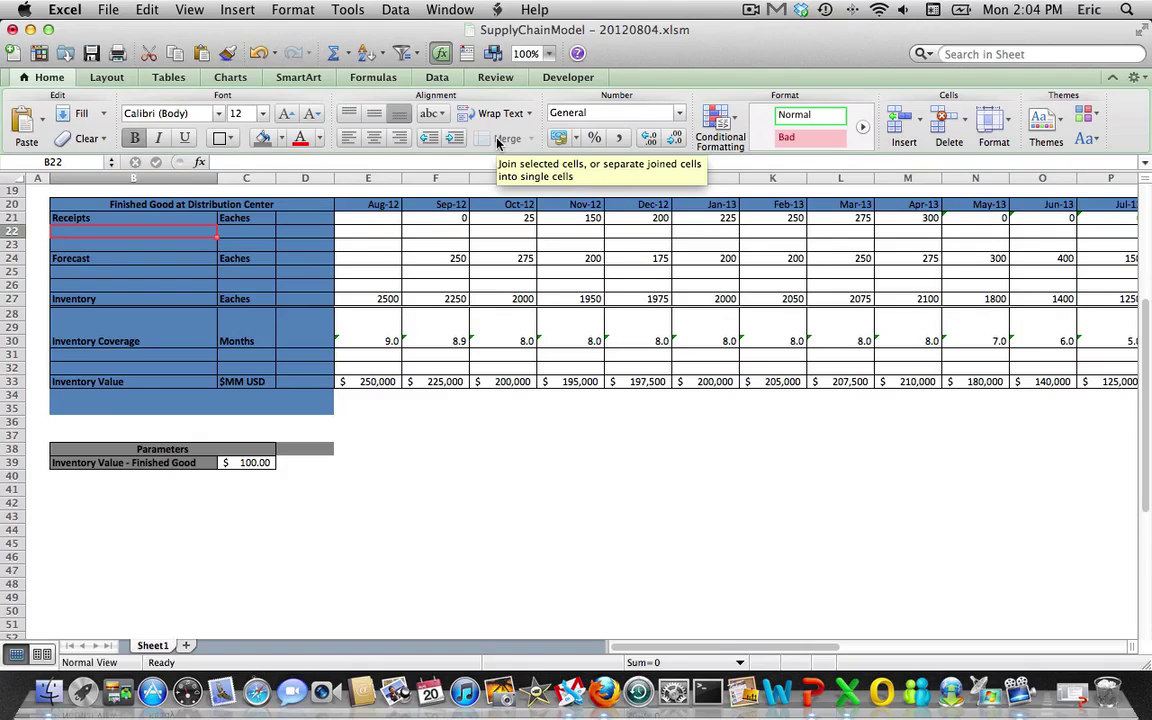
type("10mg, 30 tablets")
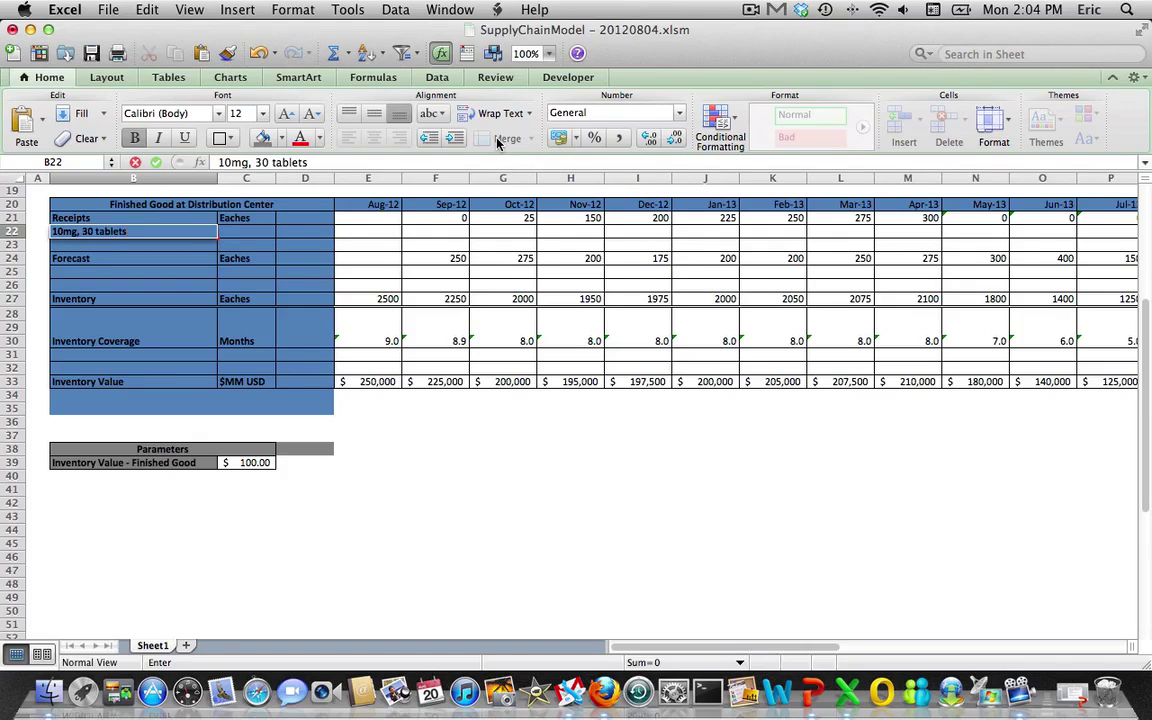
key("Return")
type("10mg, 50 tab")
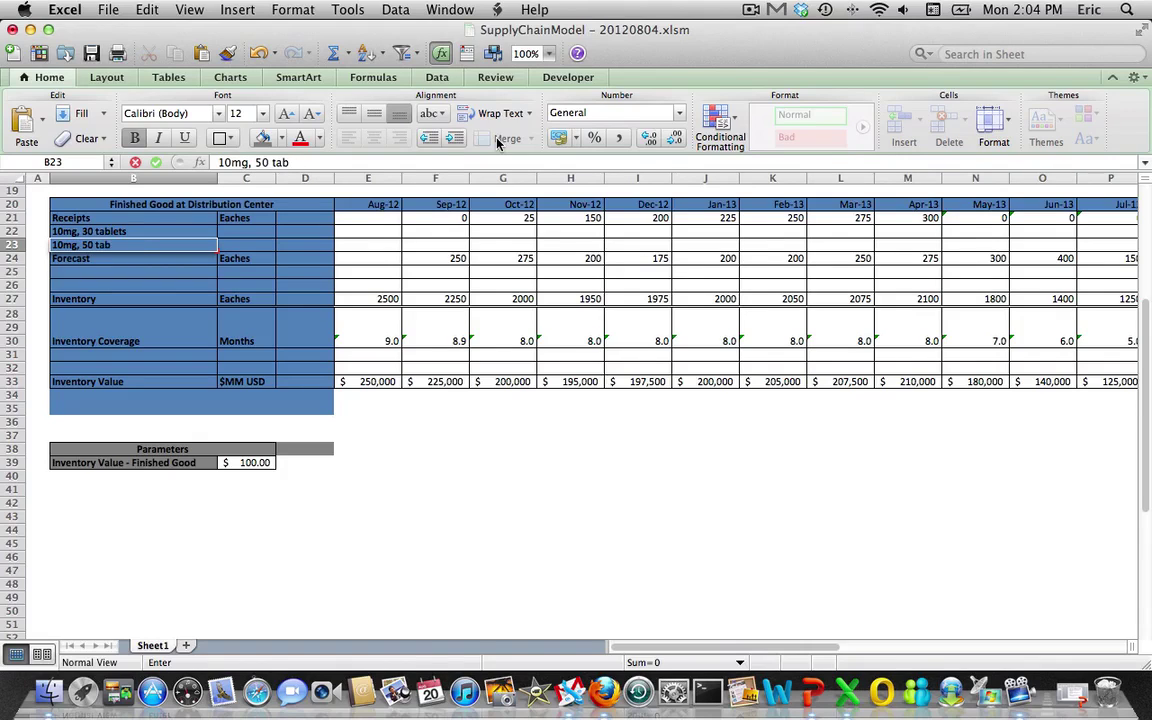
type("lets")
key("Return")
Remove the bold formatting from B22:D23, the two product rows under Receipts
key("Up")
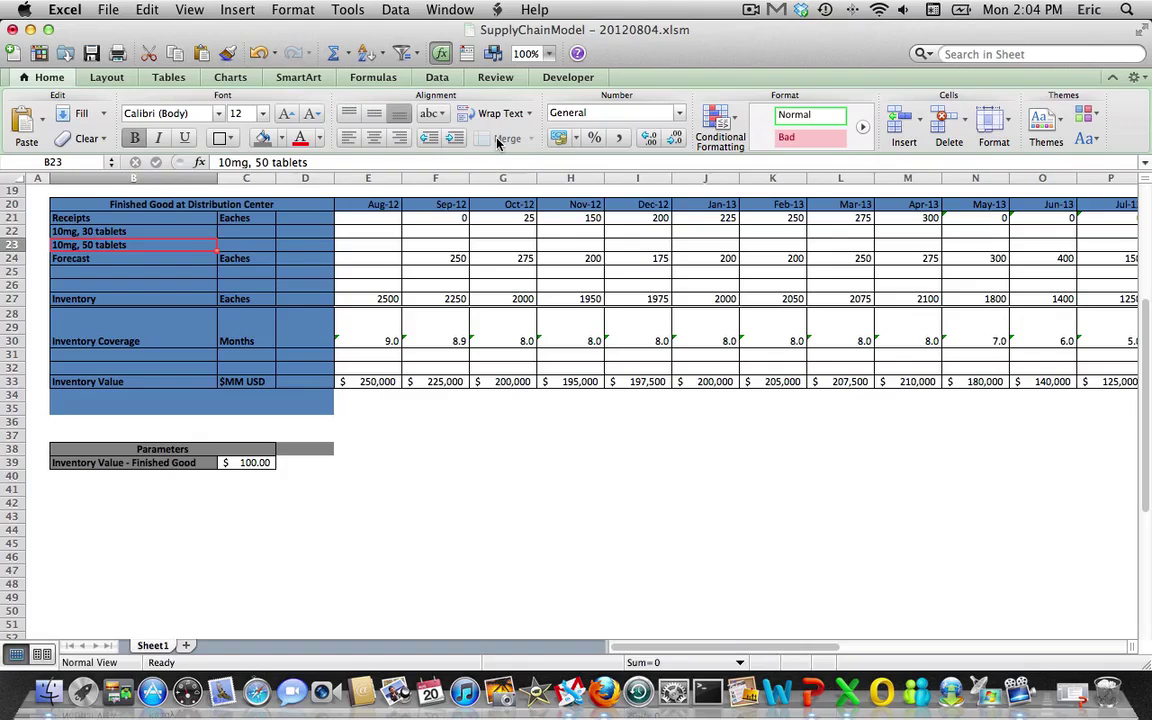
key("Up")
key("shift+Down")
key("shift+Right")
key("shift+Right")
key("shift+Right")
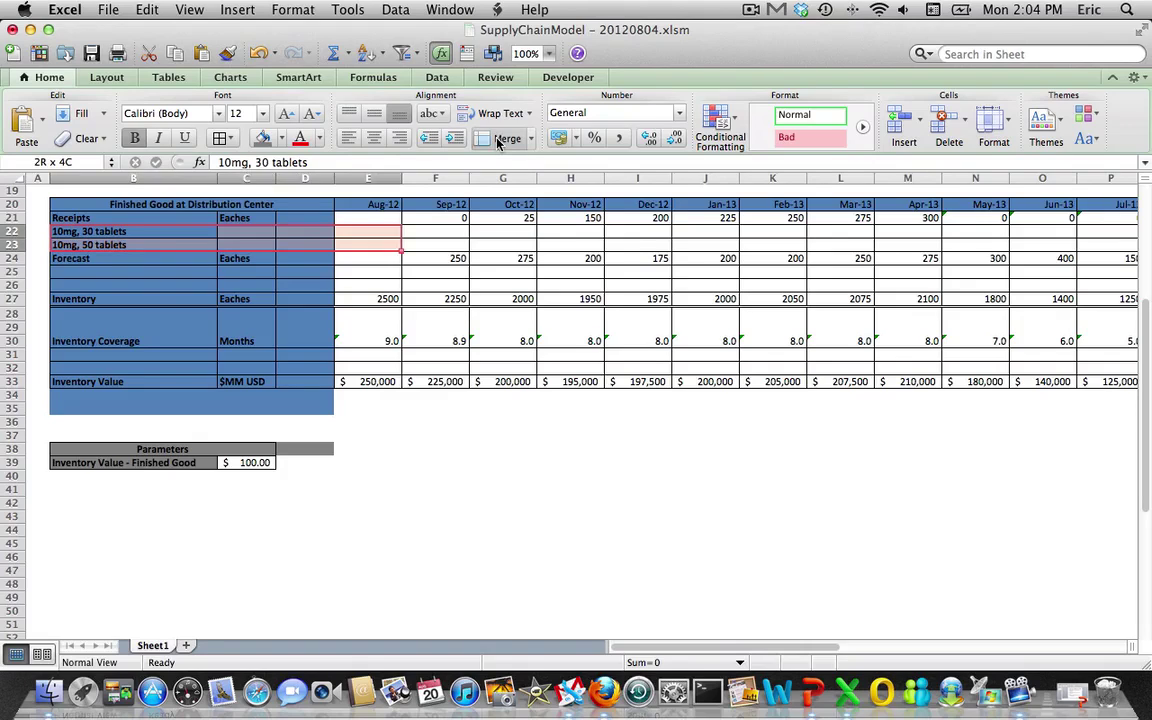
key("shift+Right")
key("shift+Right")
key("shift+Left")
key("shift+Left")
key("shift+Left")
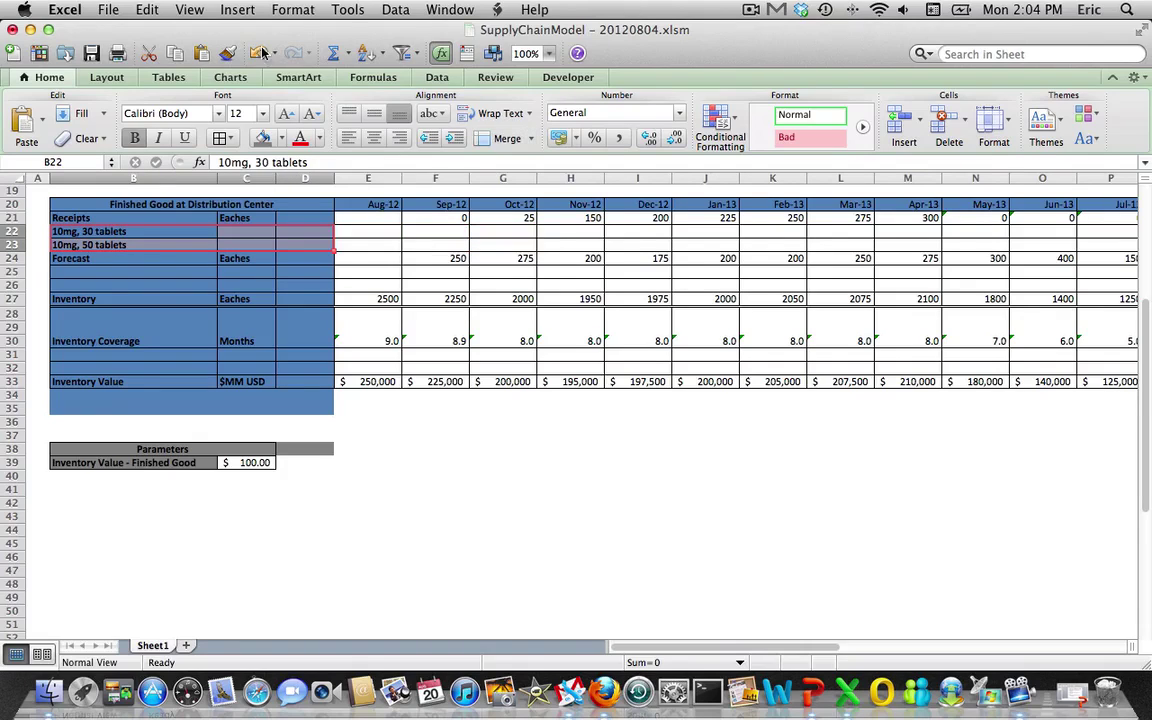
Indent the two product labels under Receipts in B22:B23 by one level
left_click(151, 234)
key("shift+Down")
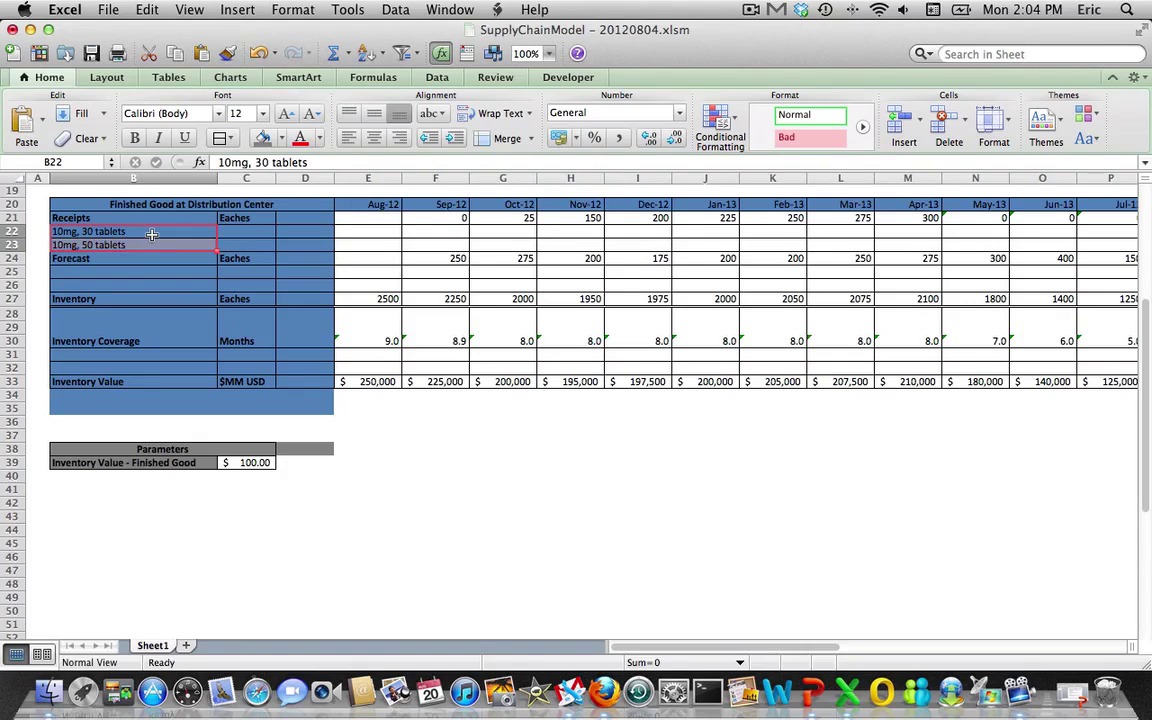
left_click(449, 143)
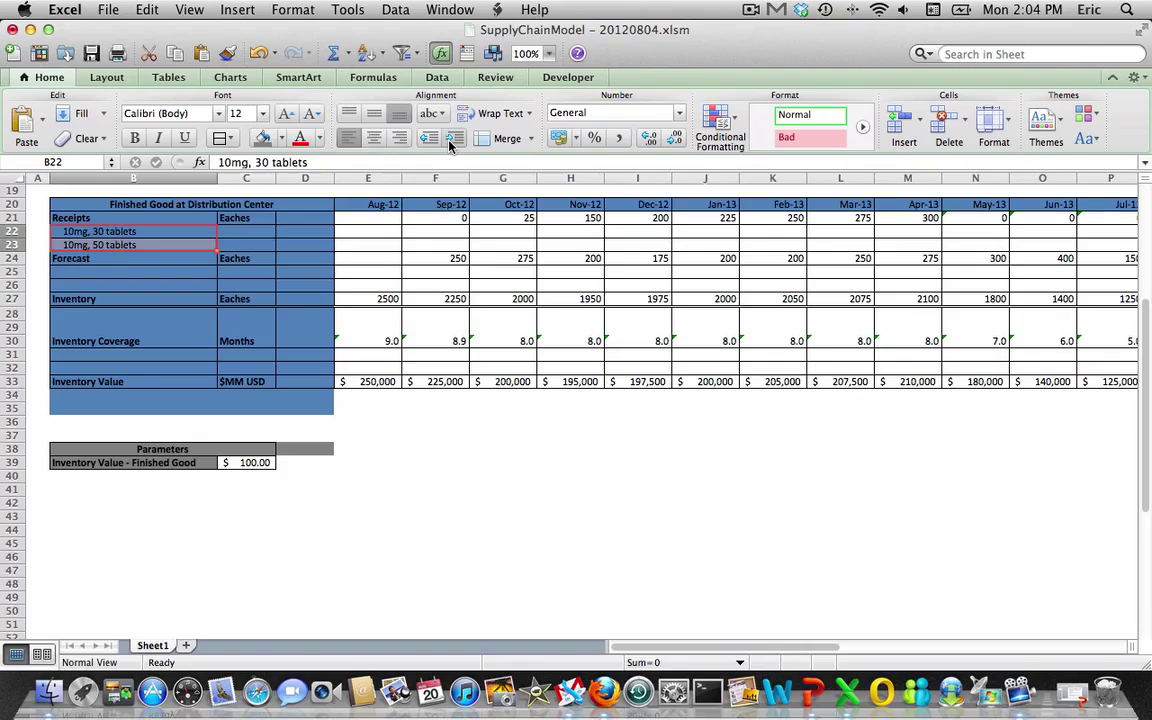
Enter the unit Eaches for both product rows under Receipts, in C22 and C23
key("Right")
key("Up")
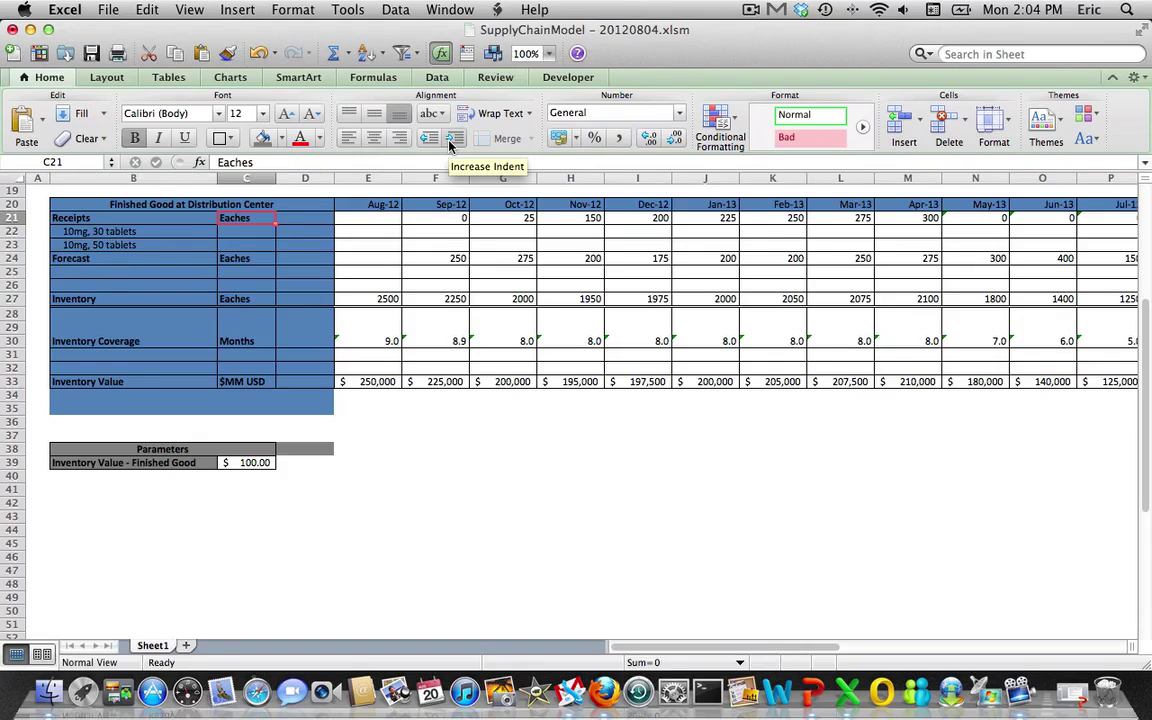
key("Down")
type("E")
key("Return")
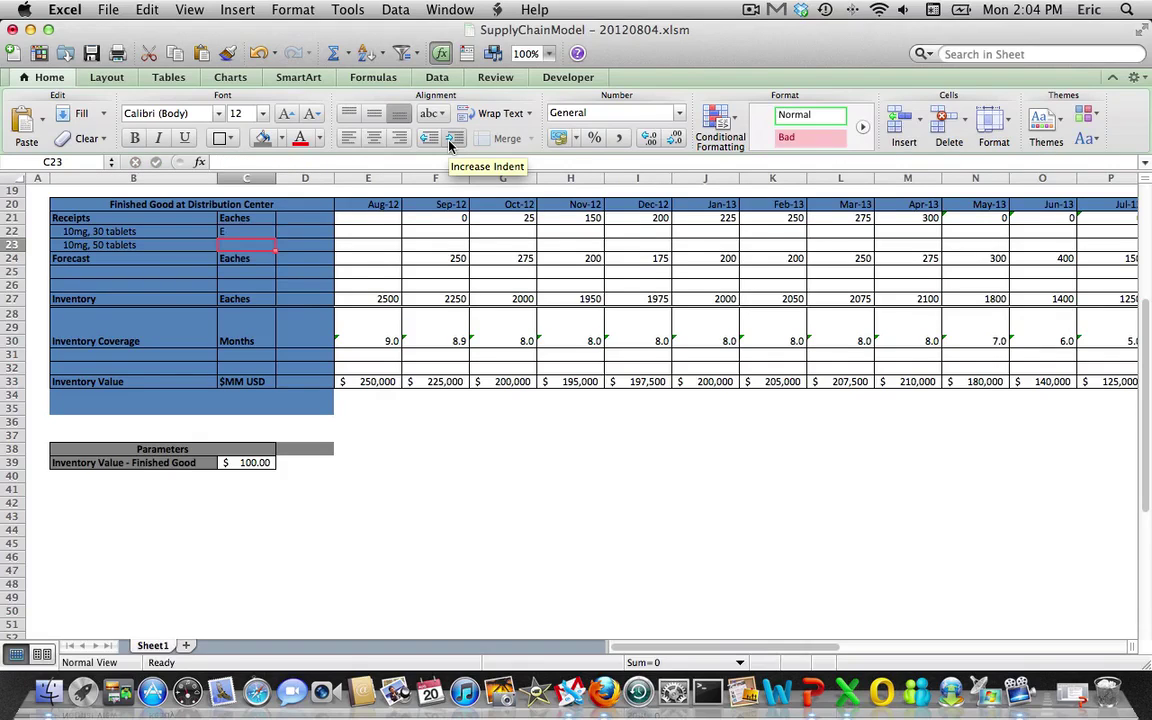
key("Up")
type("Eaches")
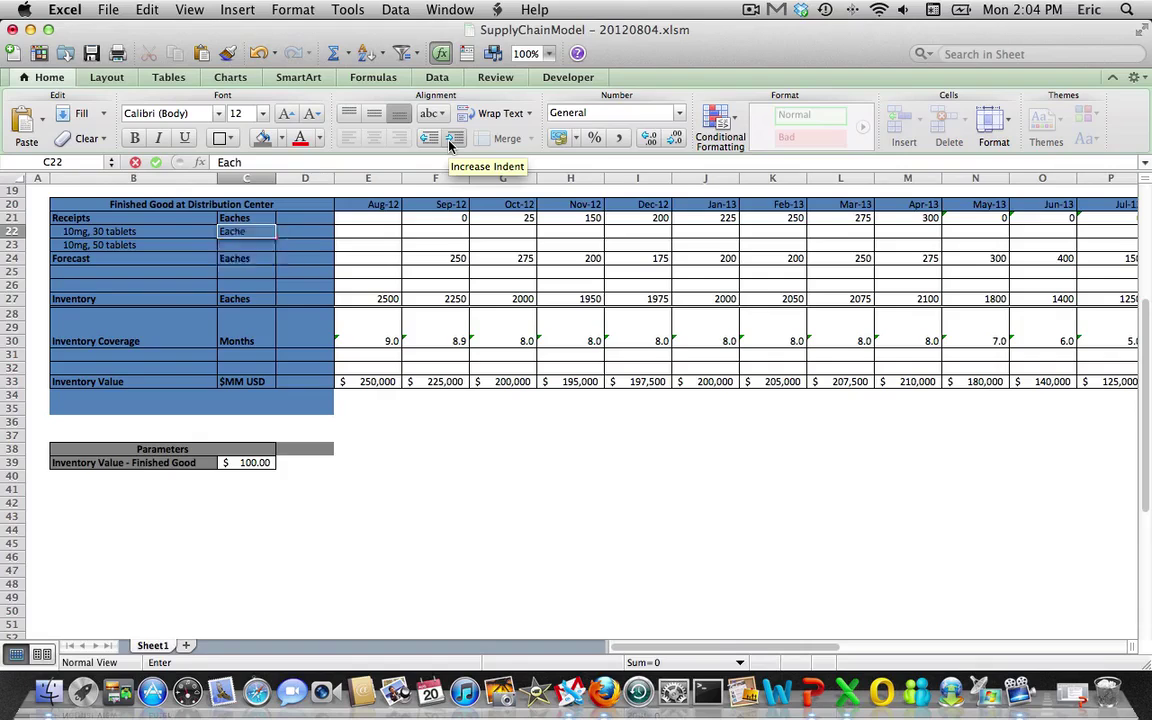
key("Return")
type("Eaches")
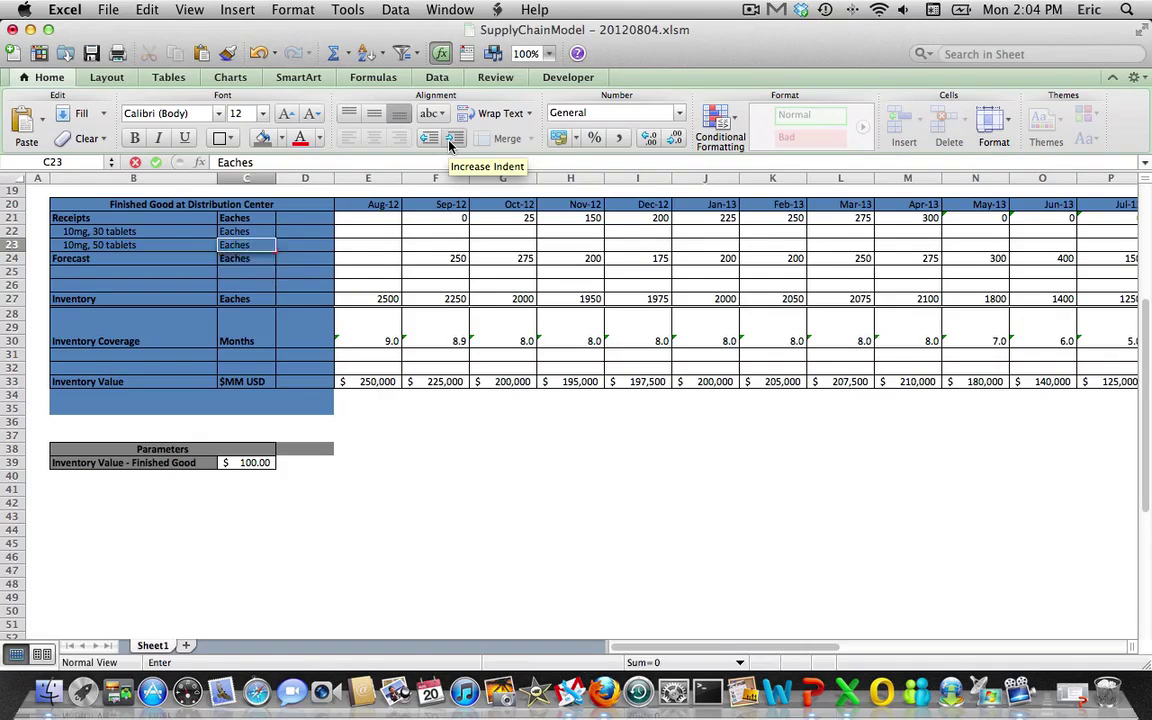
key("Return")
Link the first blank row under Forecast to the Receipts product label by entering =B22 in B25
key("Up")
key("Up")
key("Left")
key("Down")
key("Down")
key("Down")
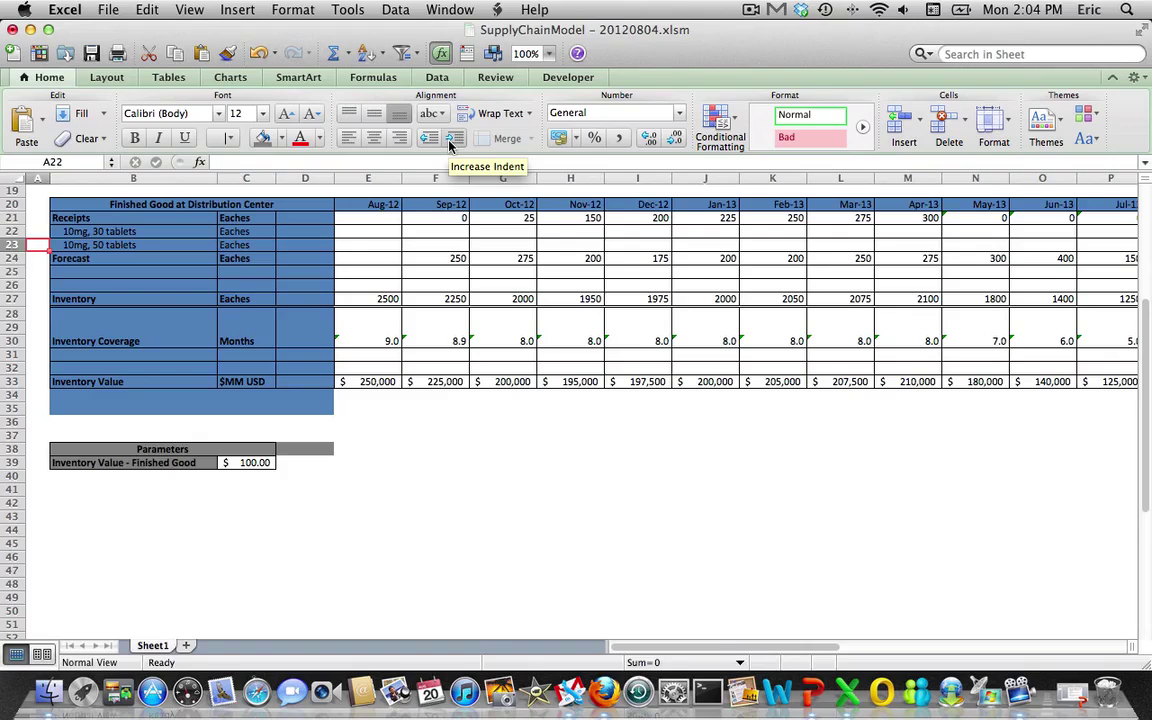
type("=")
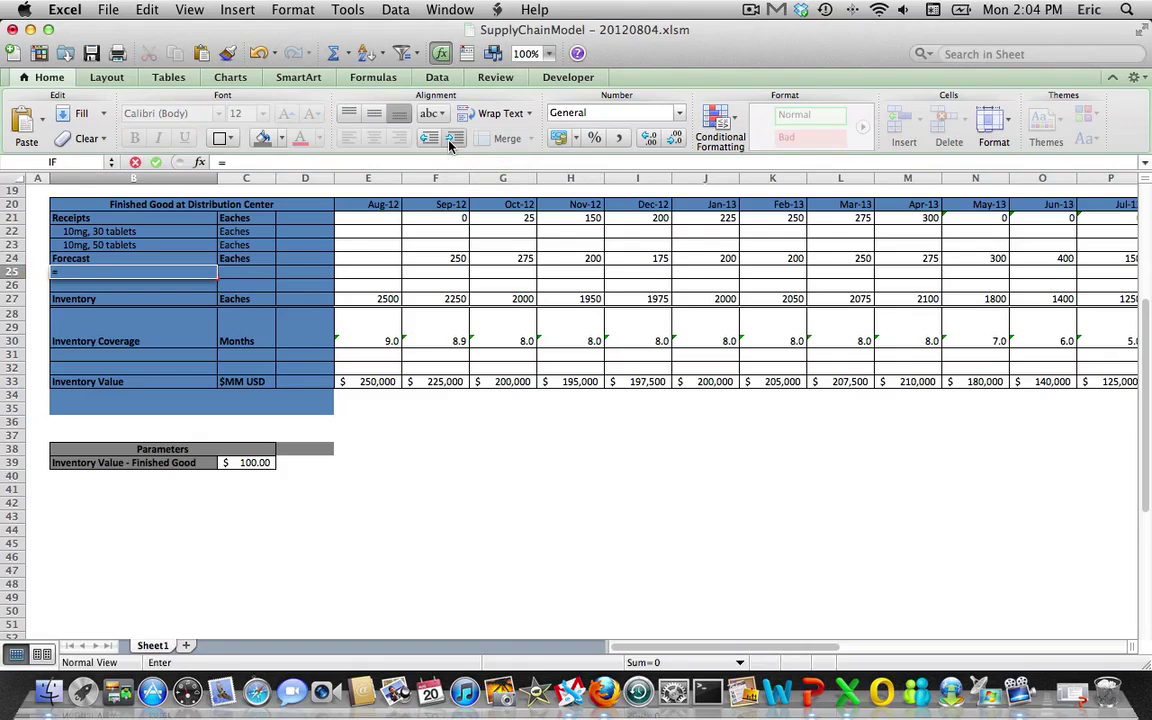
key("Up")
key("Up")
key("Up")
key("Return")
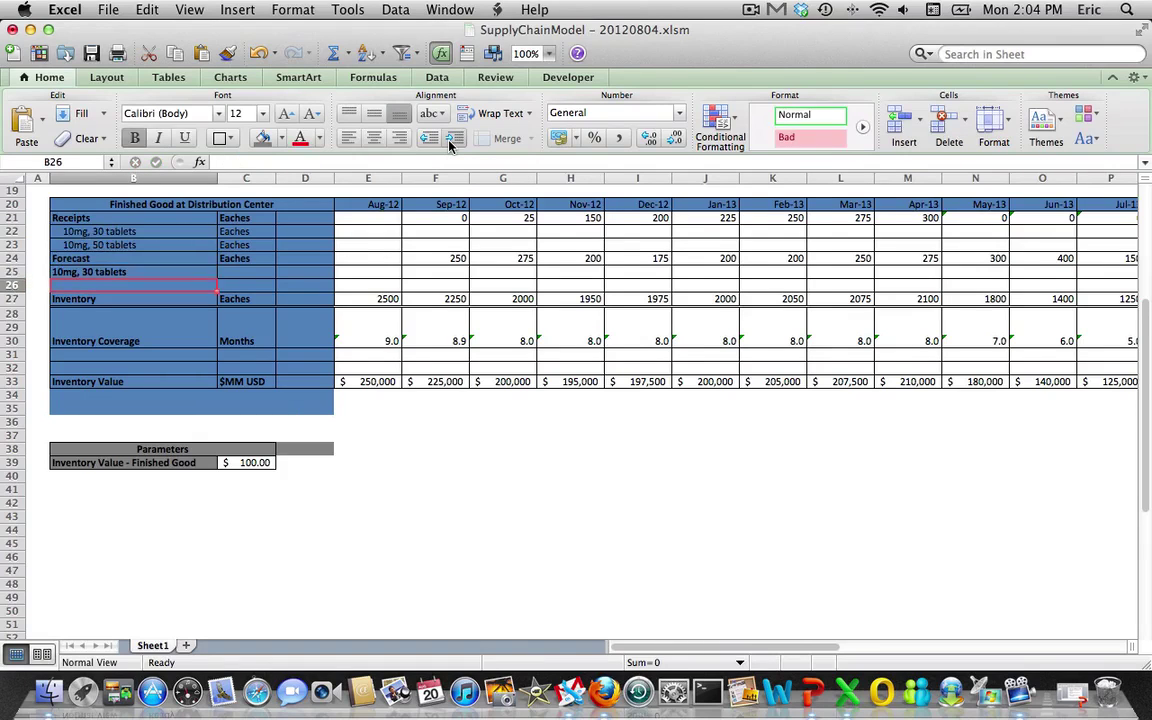
Copy the B25 link formula into B26, C25 and C26 to fill the Forecast product labels and units
key("Up")
key("super+c")
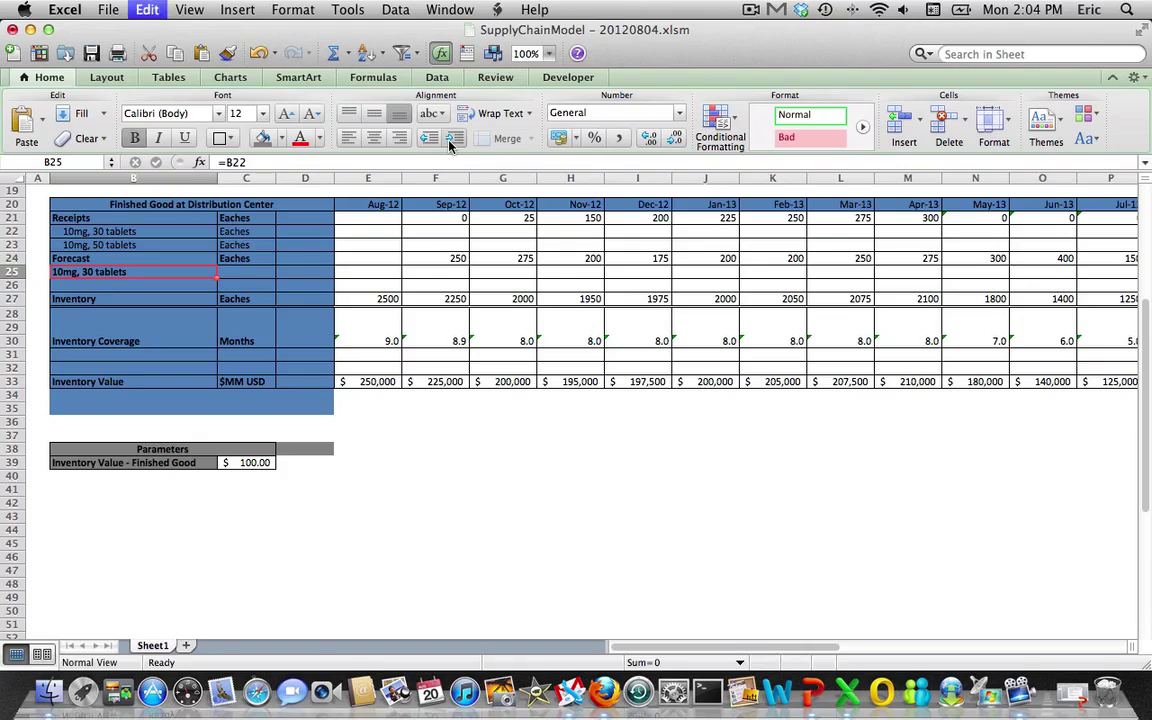
key("Down")
key("super+v")
key("Up")
key("Right")
key("super+v")
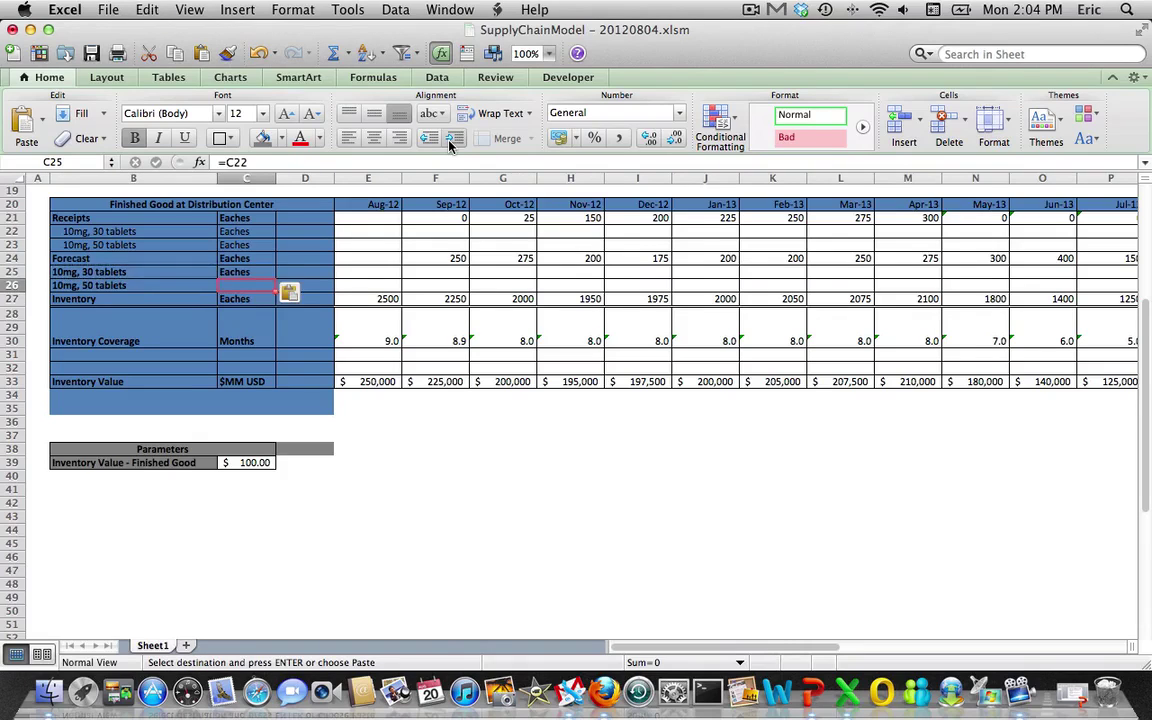
key("Down")
key("super+v")
Remove the bold formatting from B25:D26, the two product rows under Forecast
key("Left")
key("Up")
key("shift+Down")
key("shift+Right")
key("shift+Right")
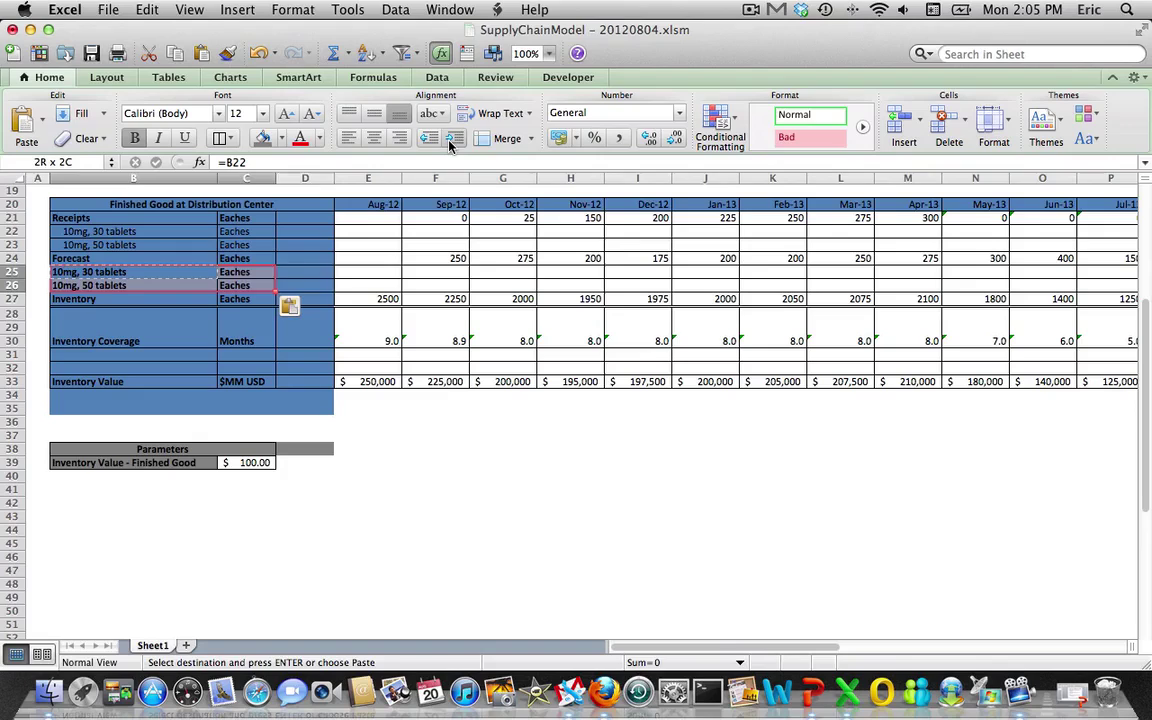
key("super+c")
left_click(135, 139)
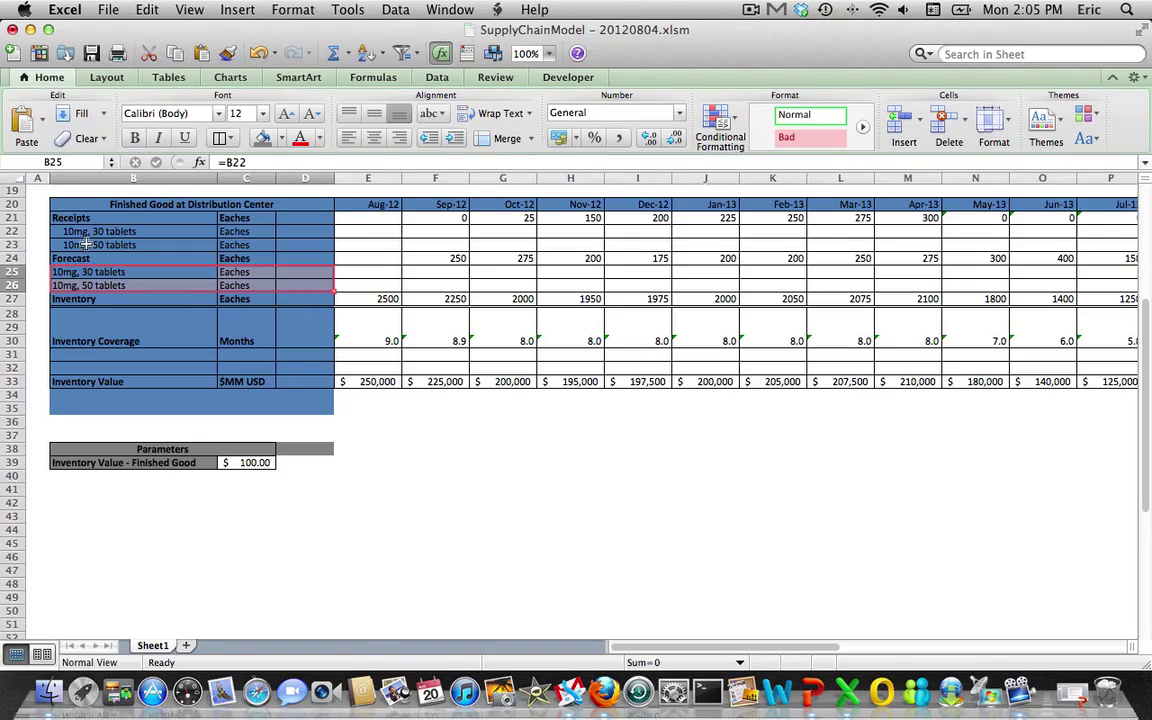
Indent the two product labels under Forecast in B25:B26 by one level
left_click(92, 272)
key("shift+Down")
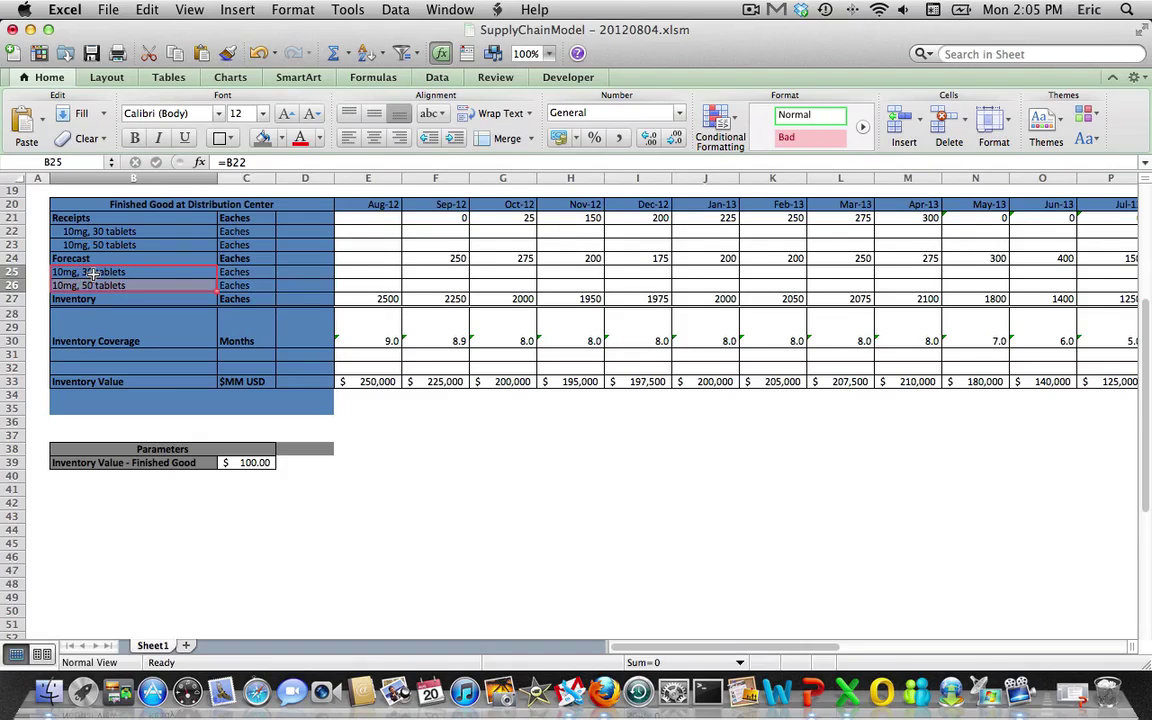
left_click(452, 139)
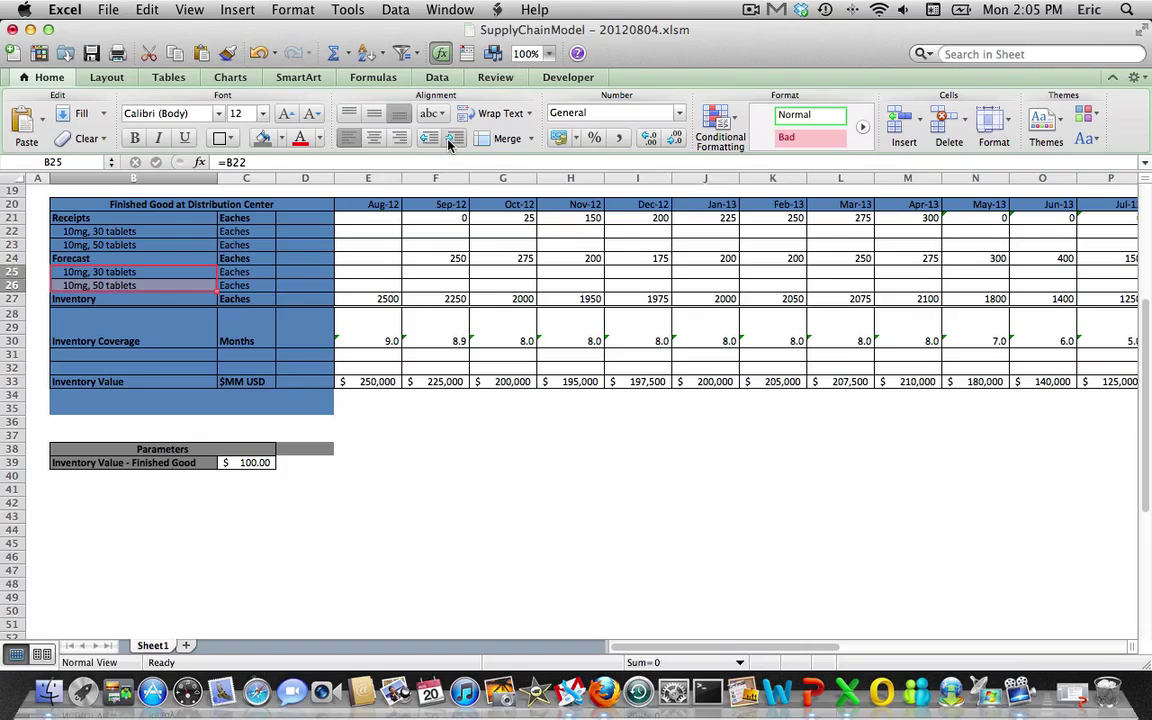
Copy the Forecast product labels and units in B25:D26 to the two blank rows under Inventory, starting at B28
key("shift+Right")
key("shift+Right")
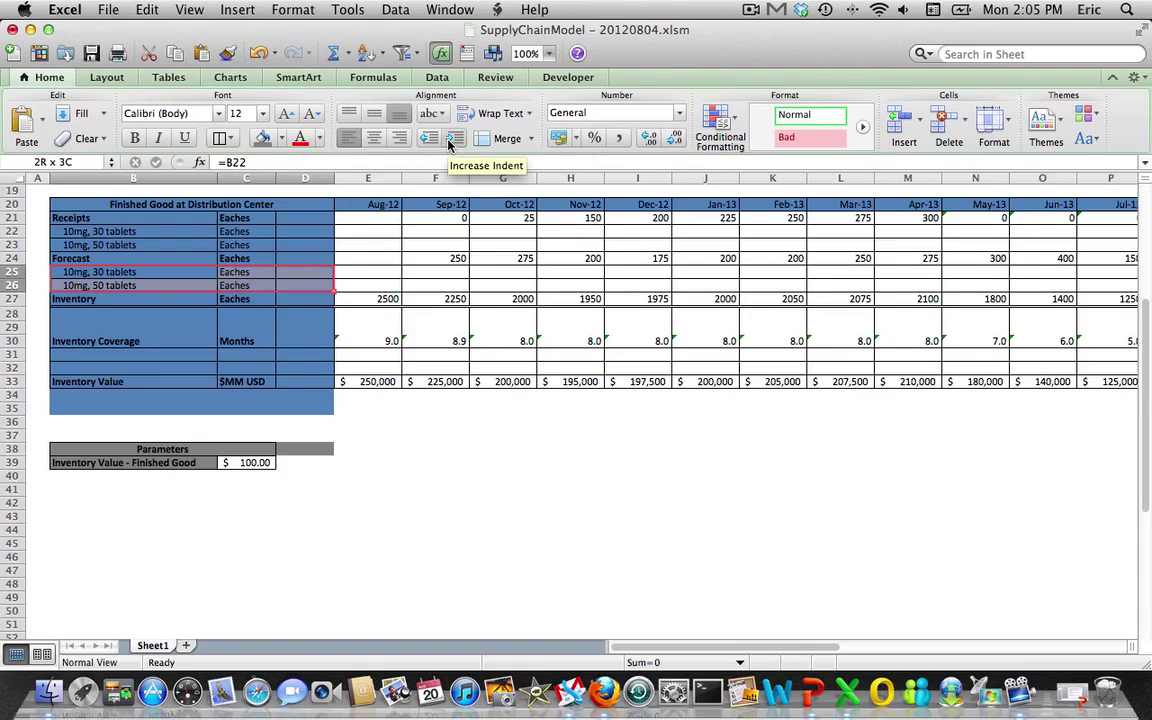
key("super+c")
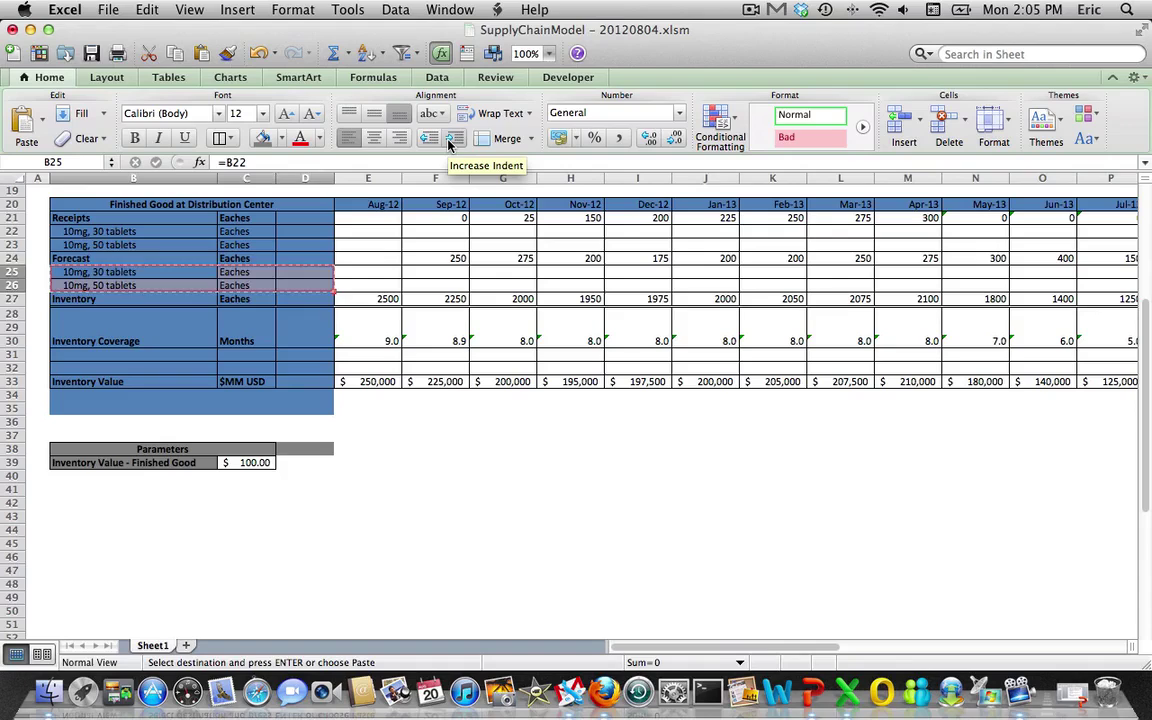
key("Down")
key("Down")
key("Down")
key("super+v")
Paste the copied product labels and units under Inventory Coverage at B31 and under Inventory Value at B34
key("Down")
key("Down")
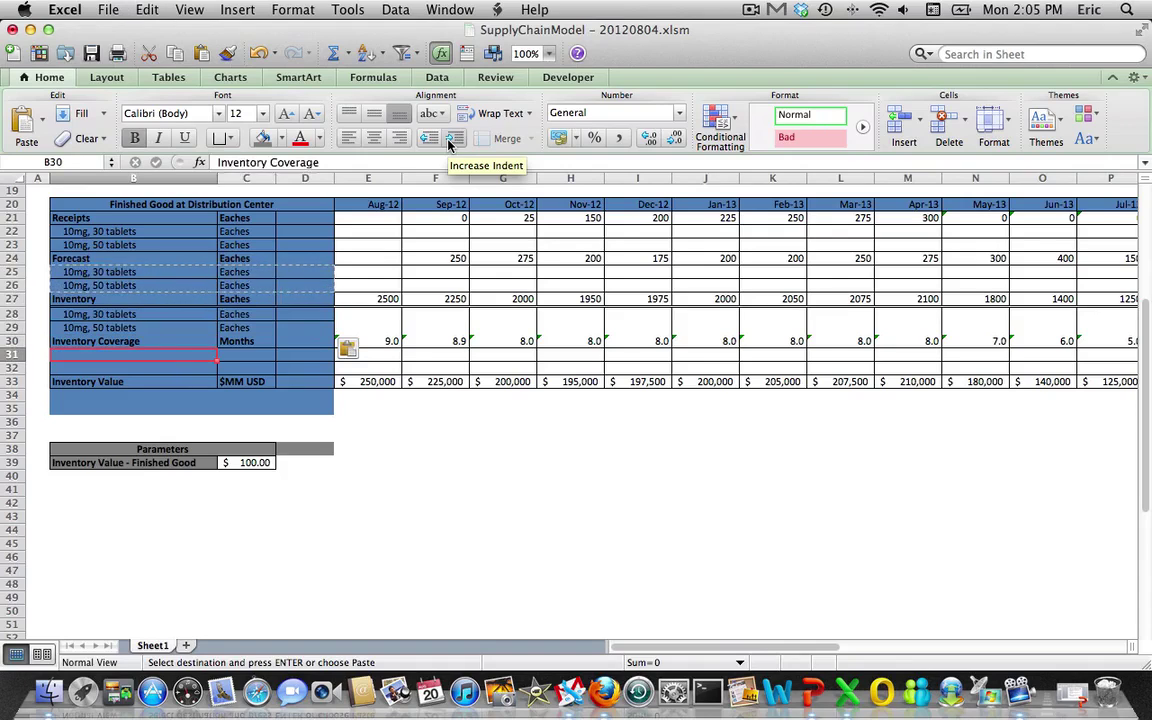
key("Down")
key("super+v")
key("Down")
key("Down")
key("Down")
key("super+v")
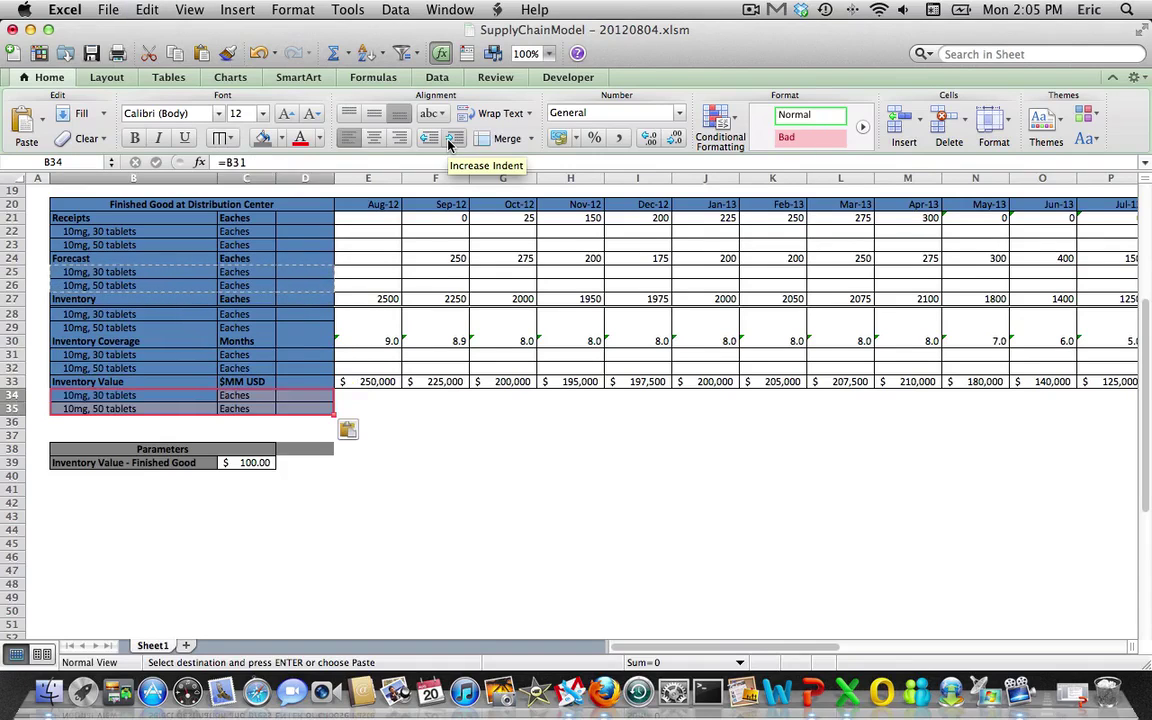
key("Down")
key("Down")
key("Left")
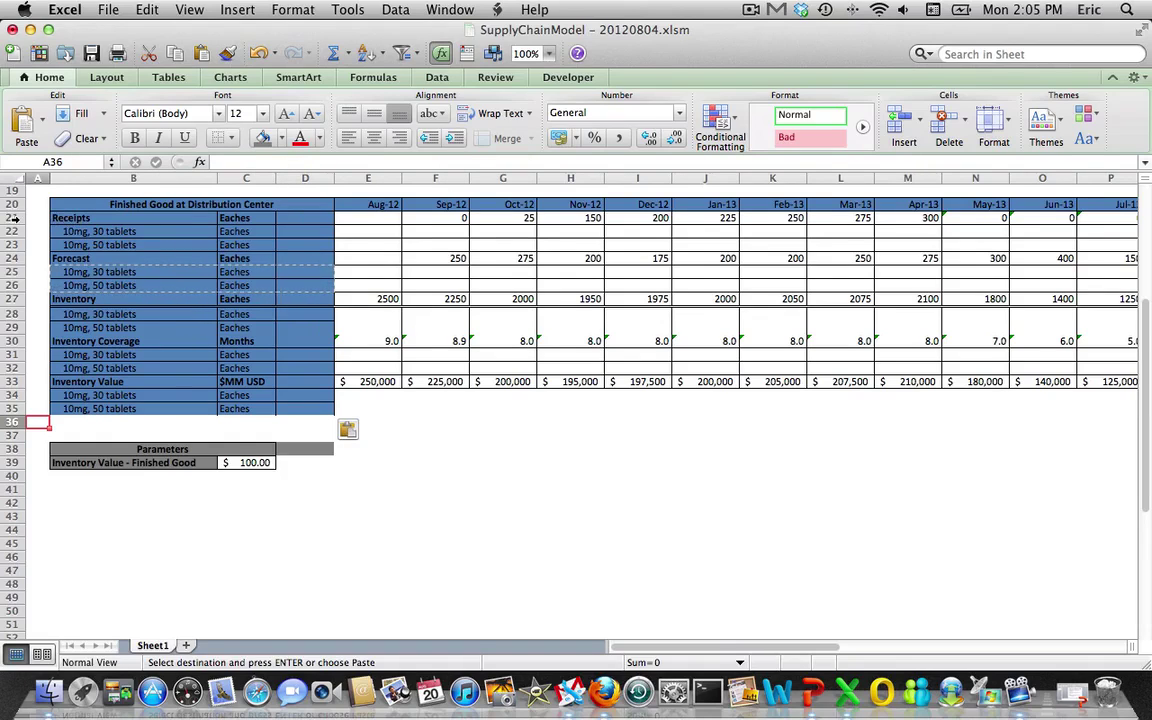
Change the unit of the Receipts row in C21 to Tablets
left_click_drag(10, 217, 12, 231)
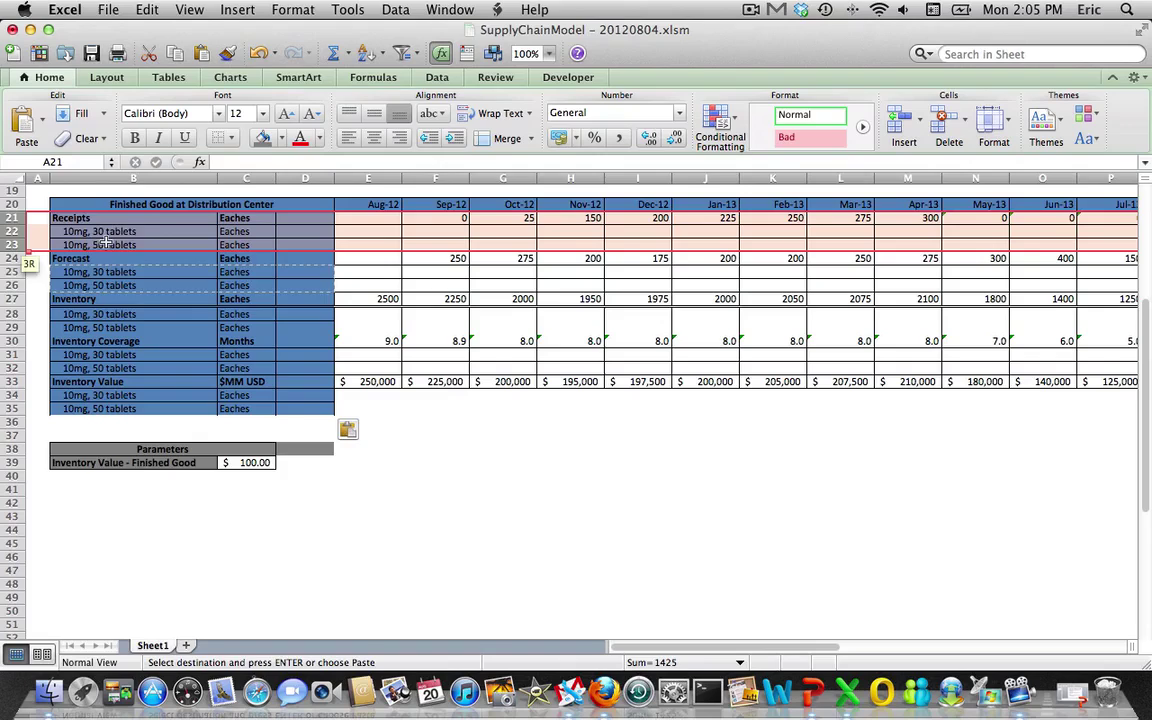
left_click_drag(106, 242, 113, 236)
left_click(80, 218)
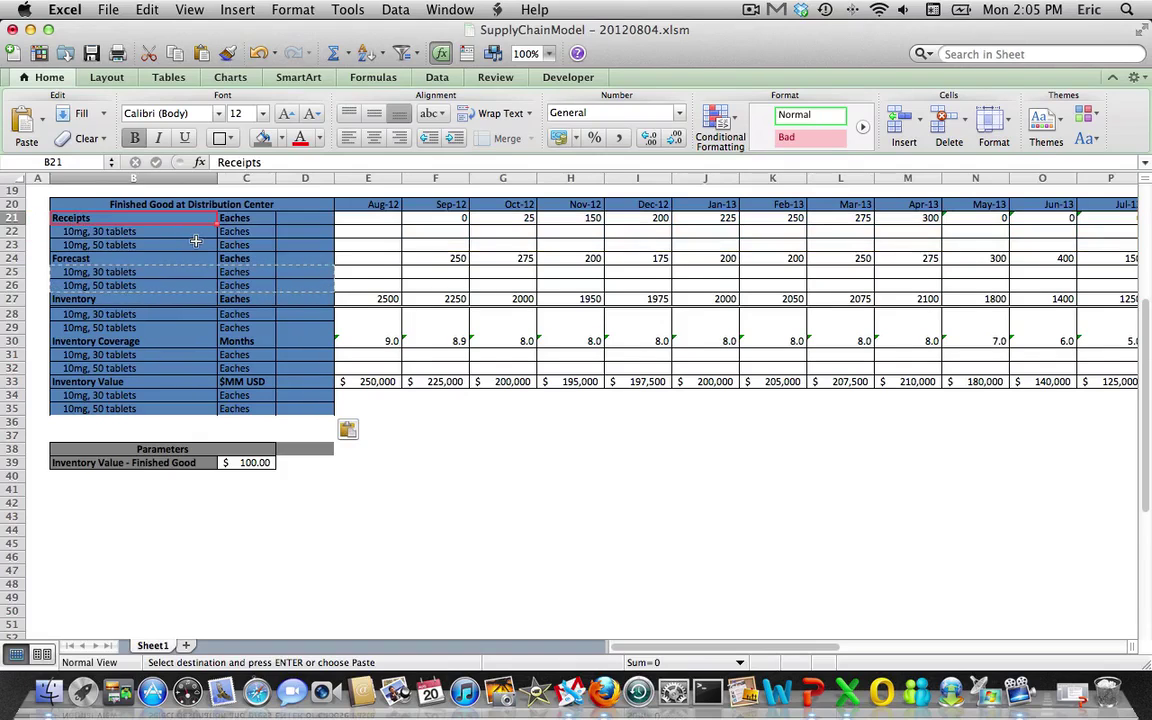
key("Right")
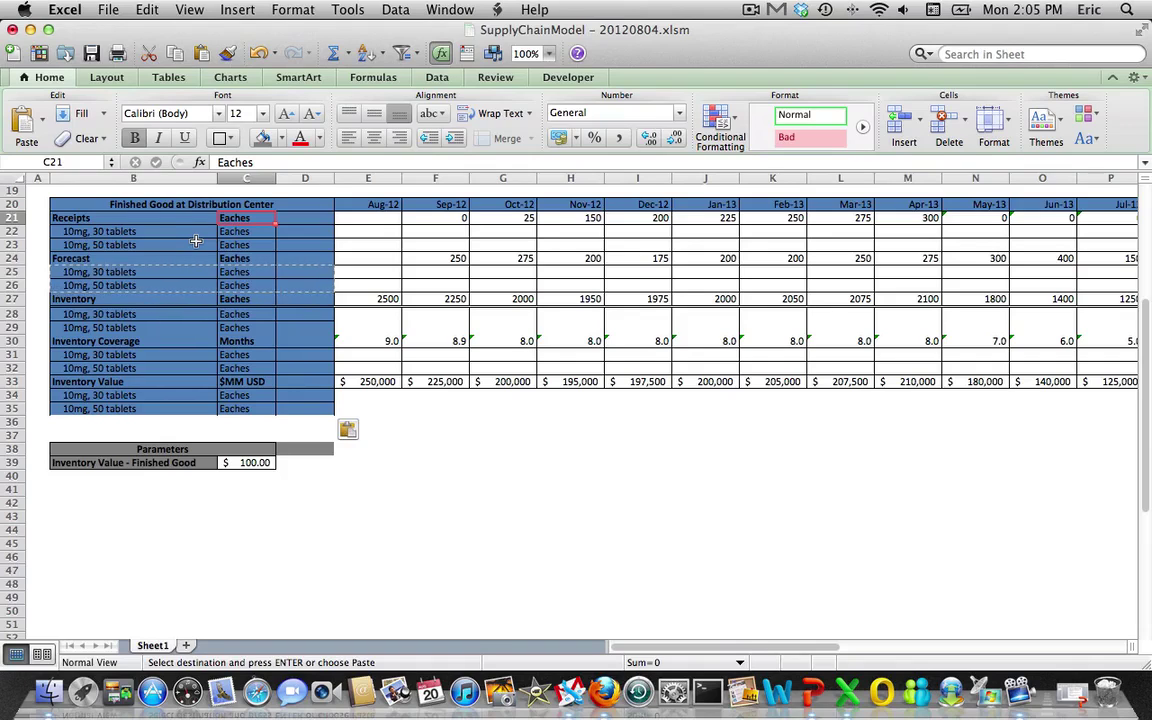
type("Tablets")
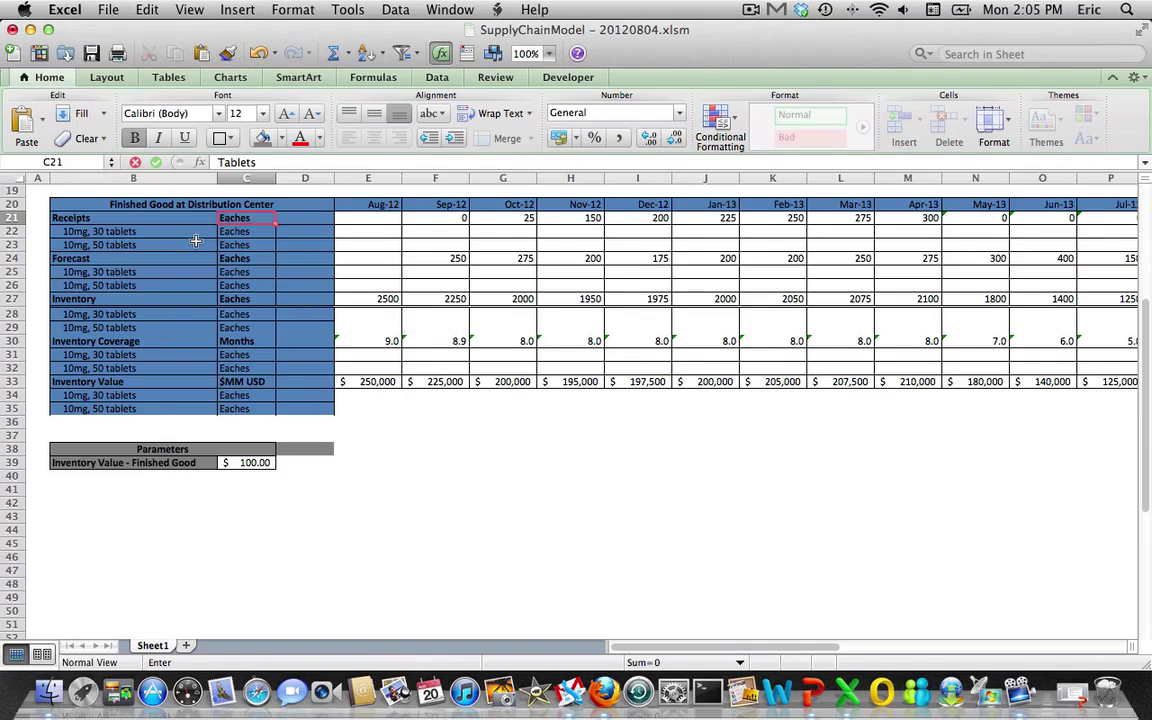
key("Return")
Copy the Receipts unit from C21 to the Forecast row at C24 and the Inventory row at C27
key("Up")
key("super+c")
key("Down")
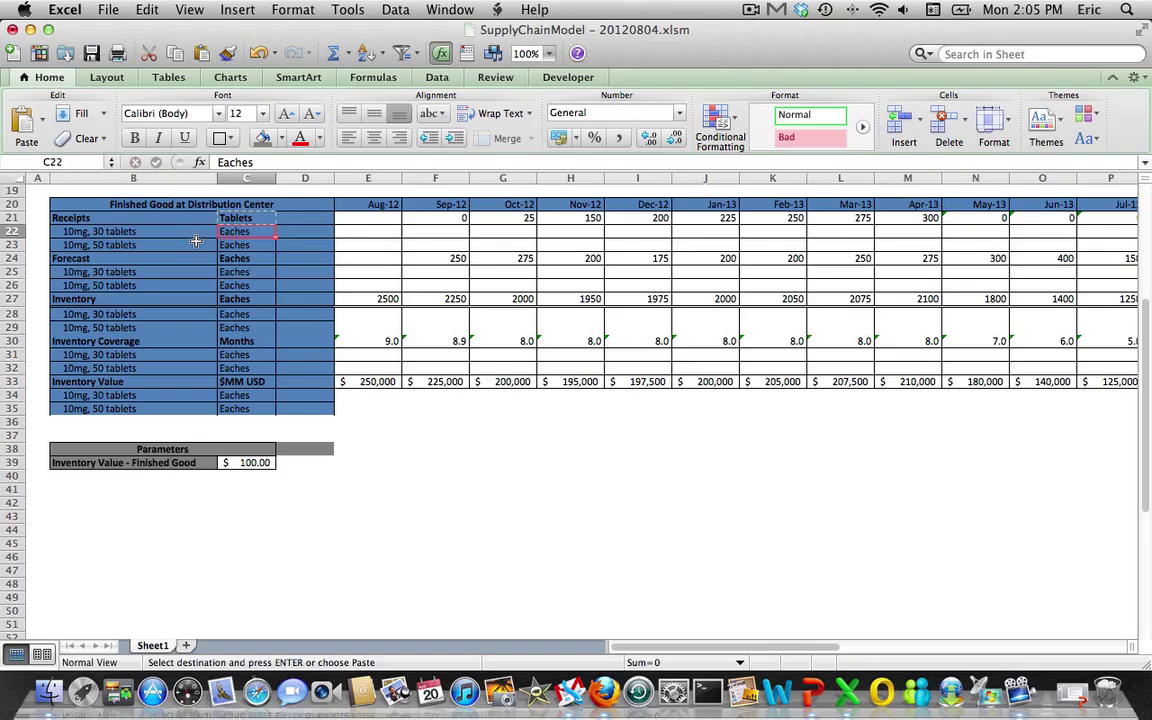
key("Down")
key("Down")
key("super+v")
key("Down")
key("Down")
key("Down")
key("super+v")
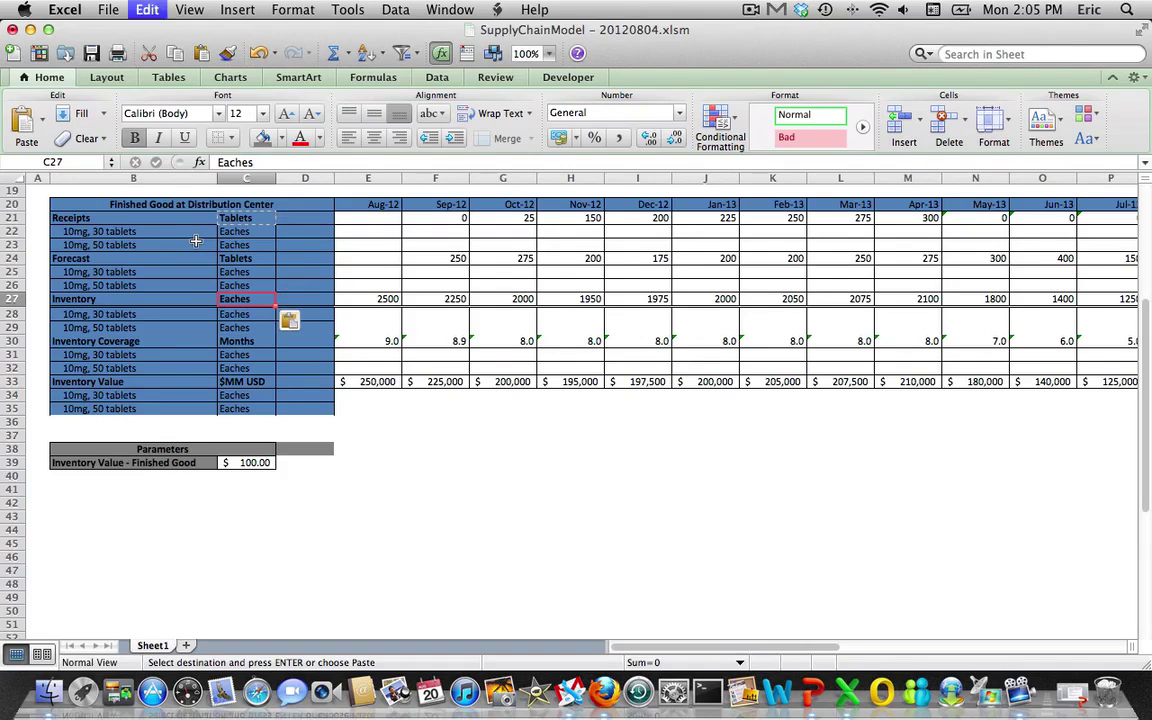
Set the units of the two product rows under Inventory Coverage, C31:C32, to Months
key("Down")
key("Down")
key("Down")
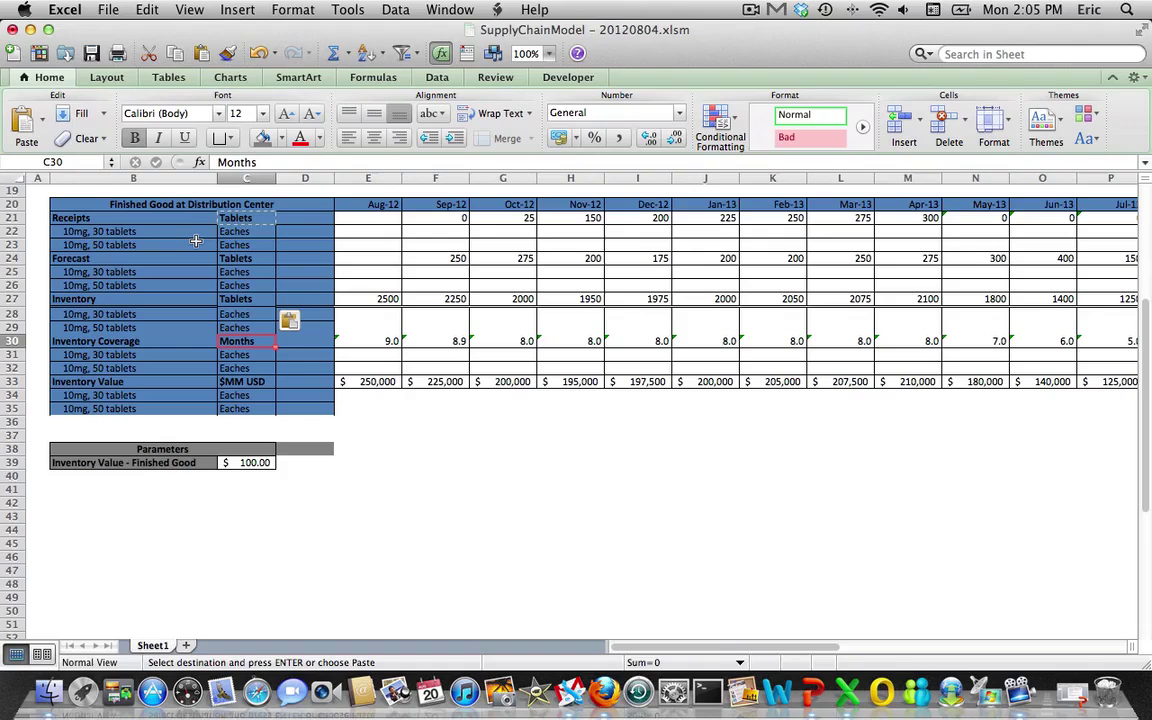
key("Down")
type("Mon")
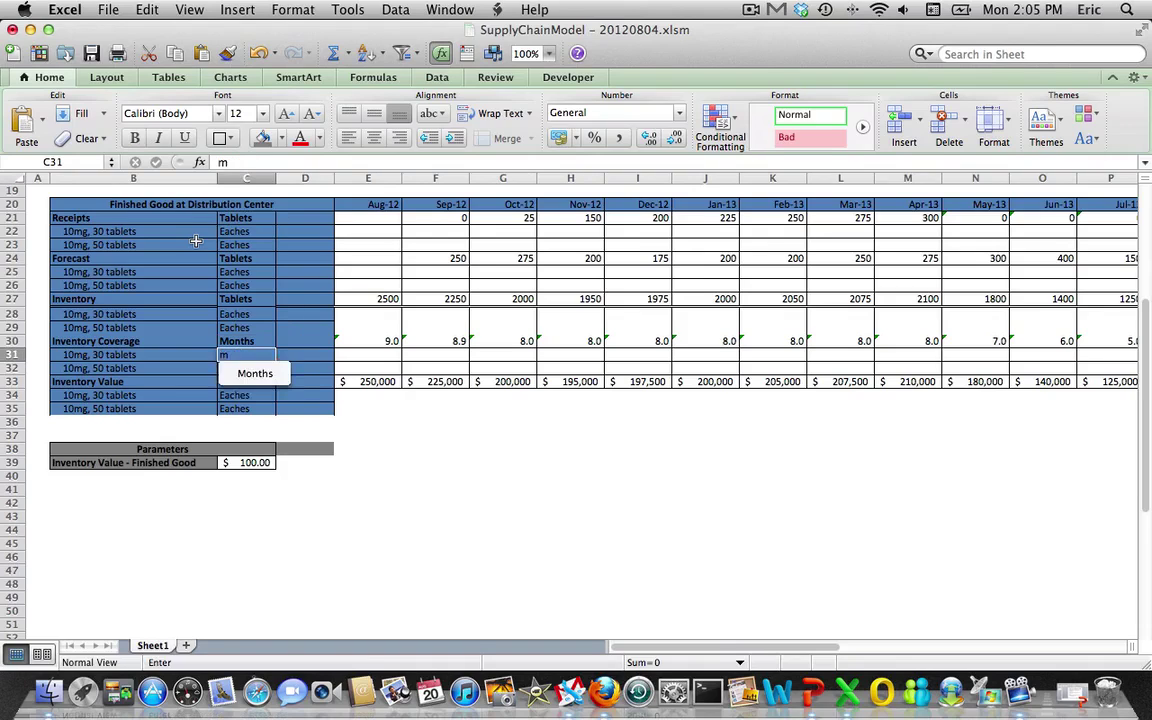
type("ths")
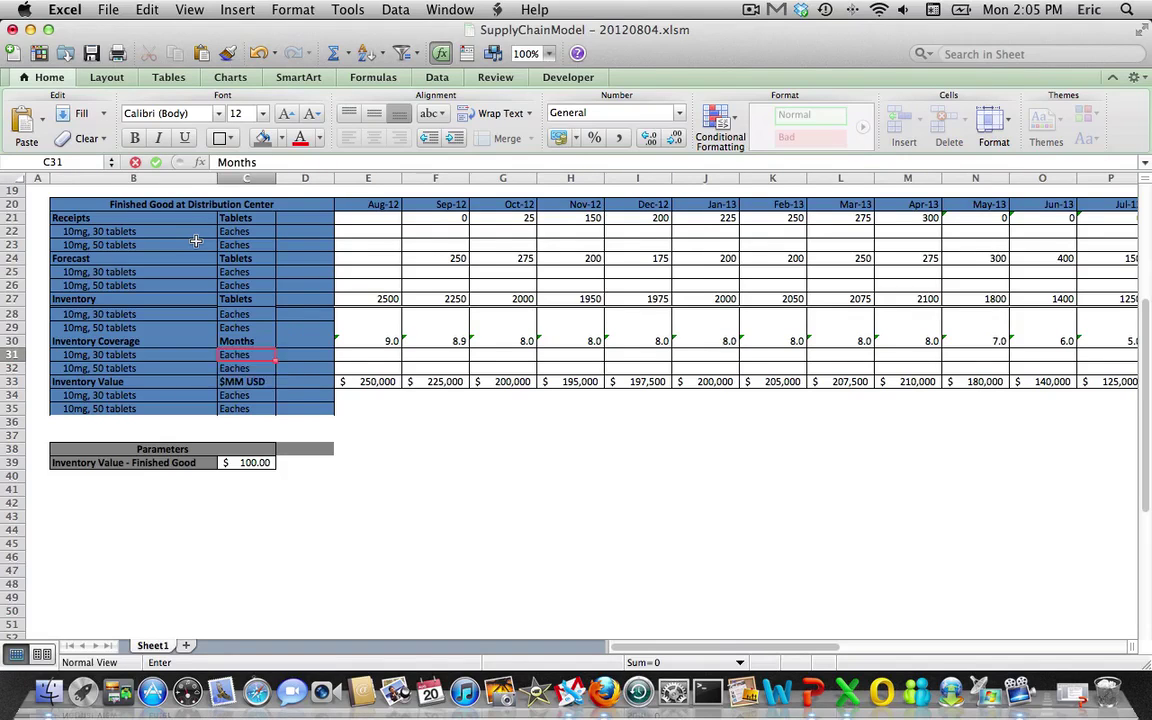
key("Return")
type("Months")
key("Return")
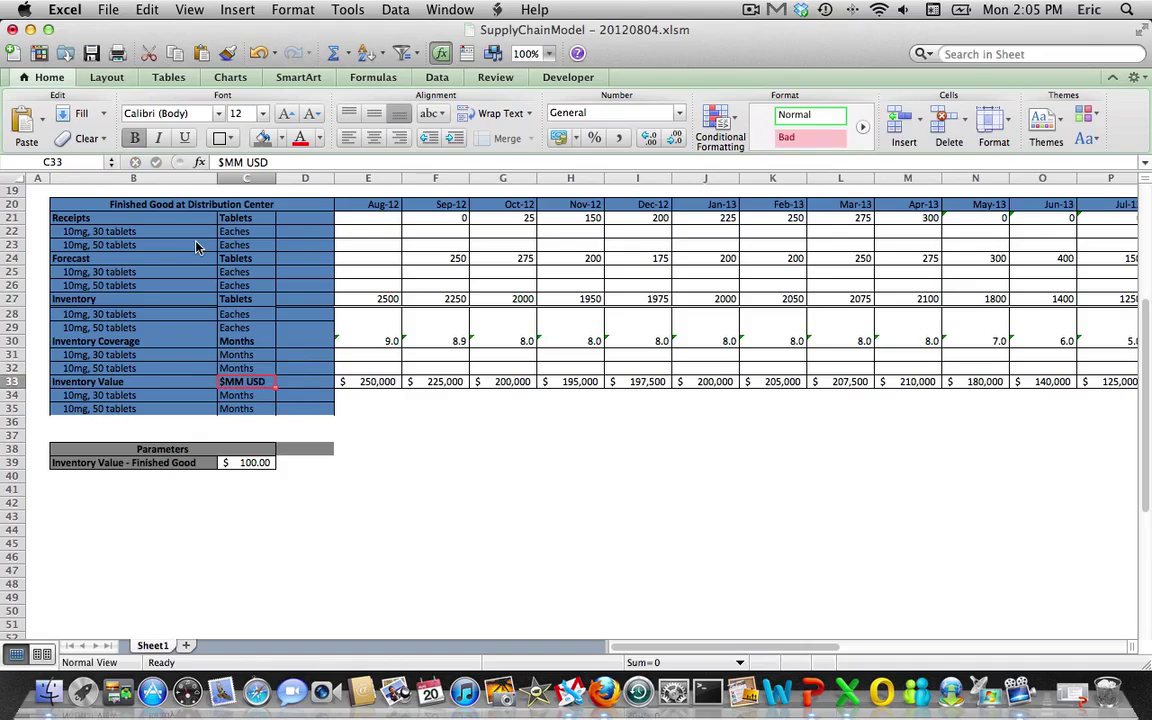
Set the units of the two product rows under Inventory Value, C34:C35, to $MM USD
key("Down")
type("$M")
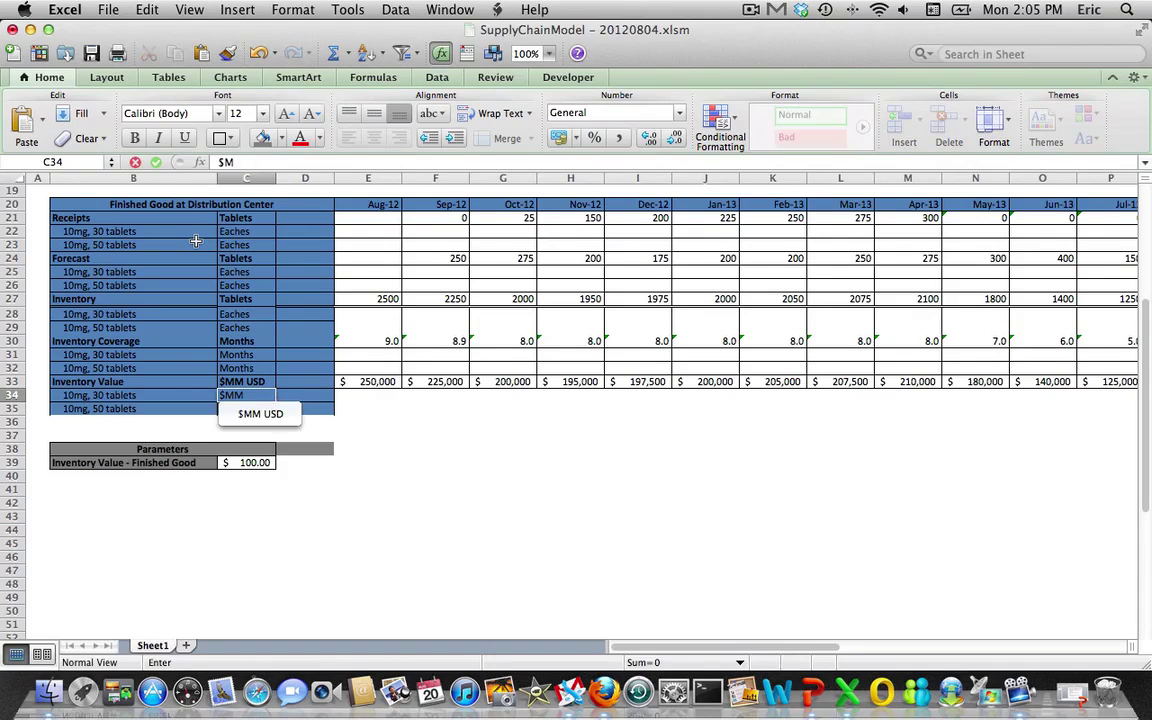
type("M USD")
key("Return")
type("$")
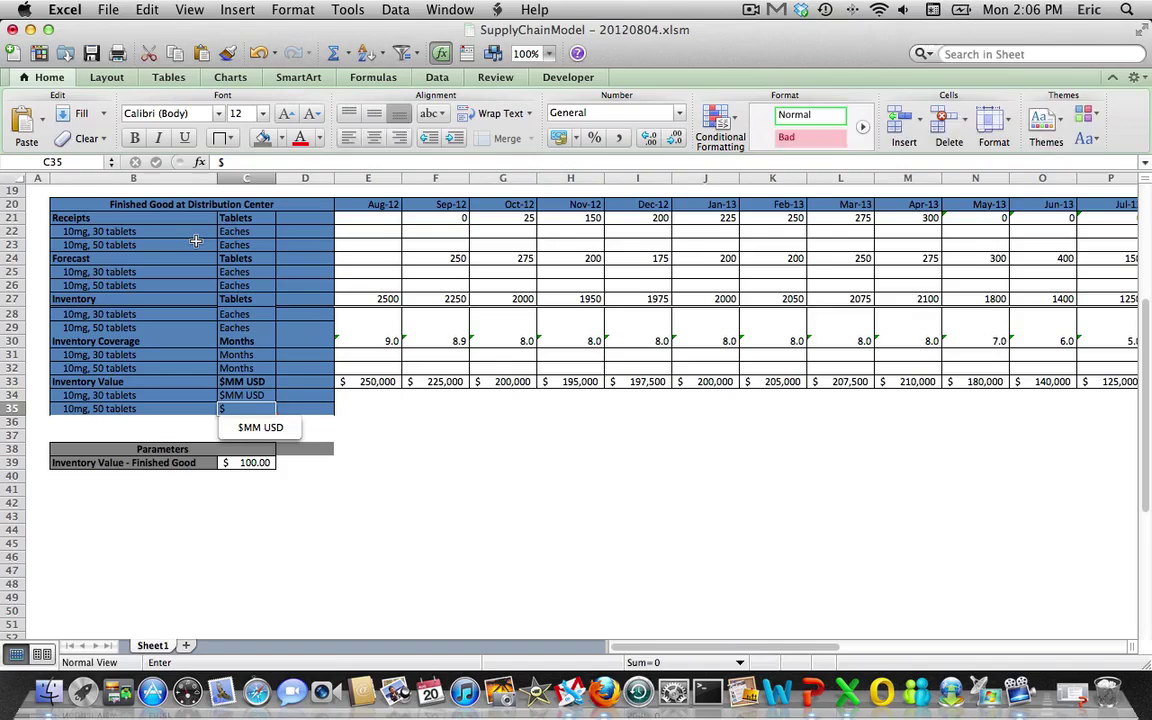
type("MM USD")
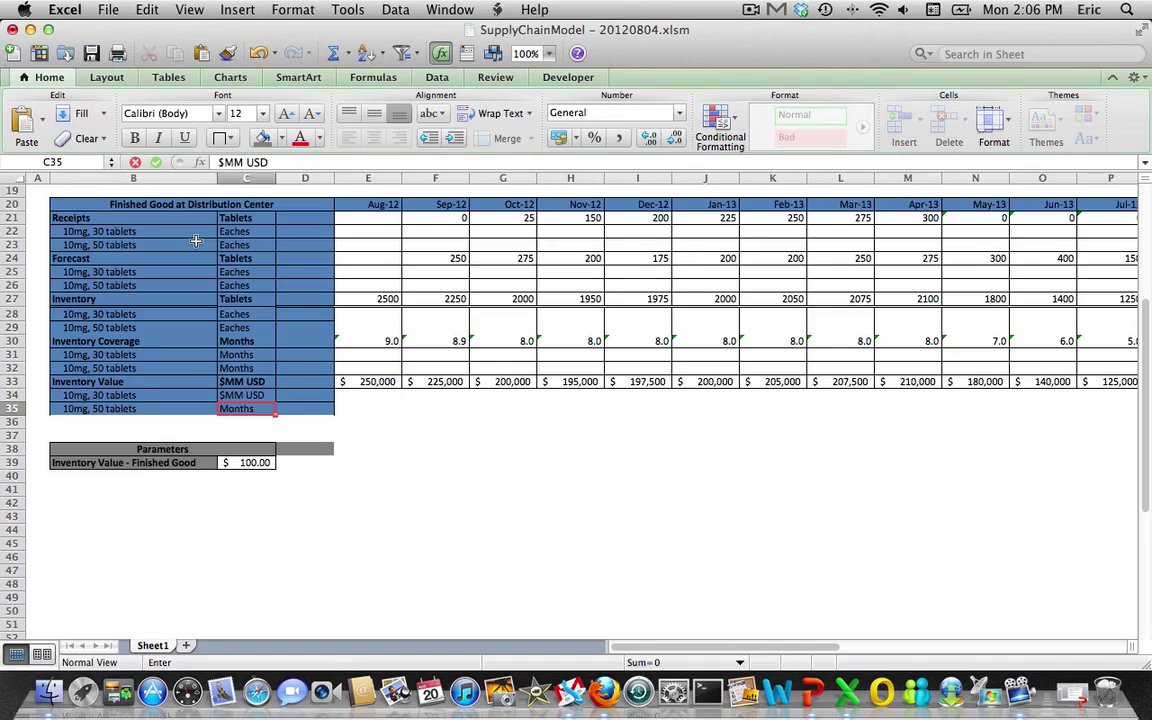
key("Return")
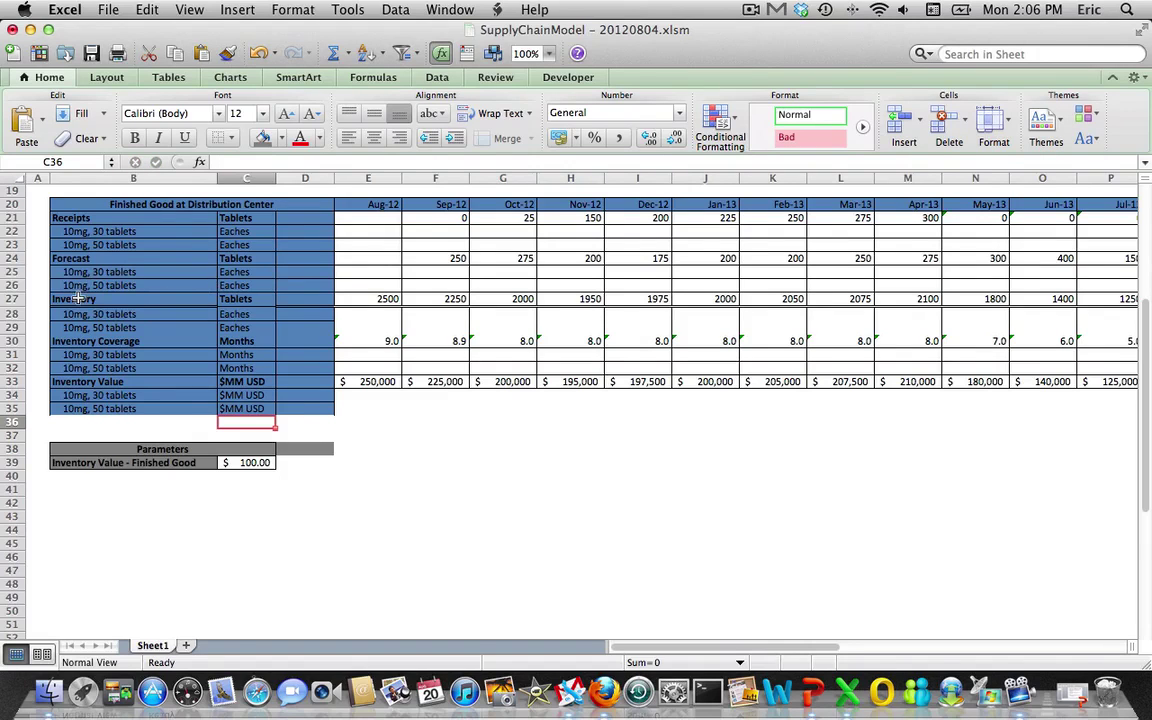
Apply all borders to the Inventory block in rows 27 to 29, from column B through the Dec-13 column
left_click_drag(75, 299, 748, 321)
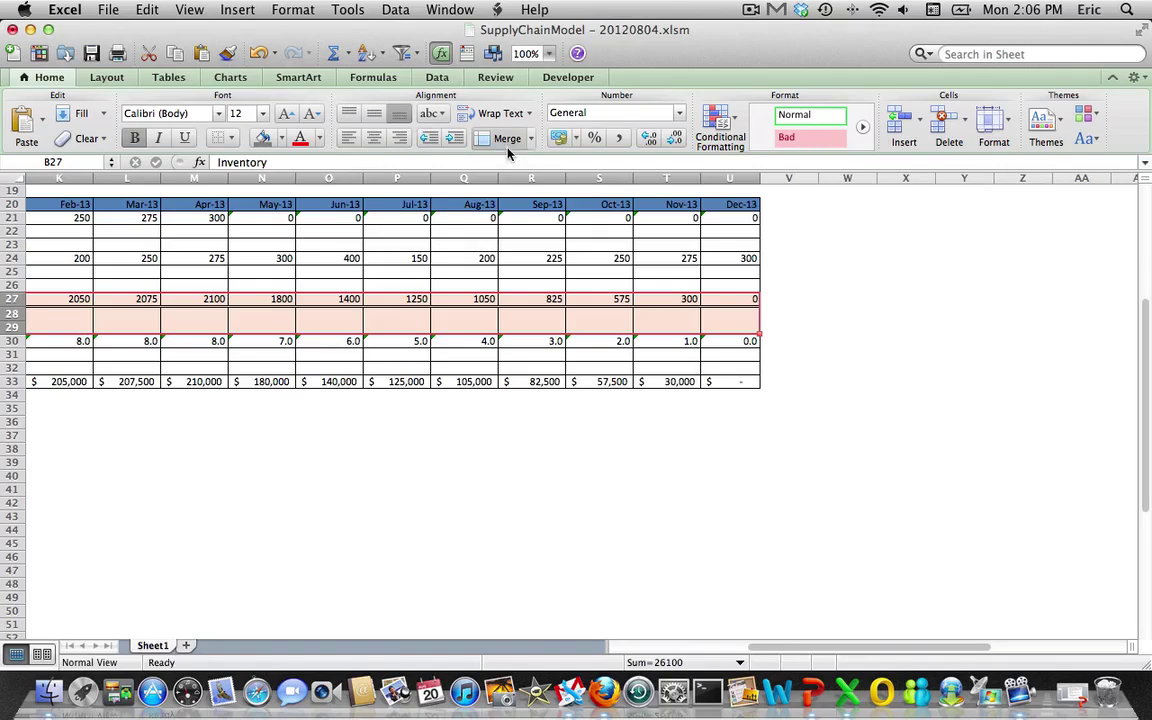
left_click(231, 138)
left_click(245, 184)
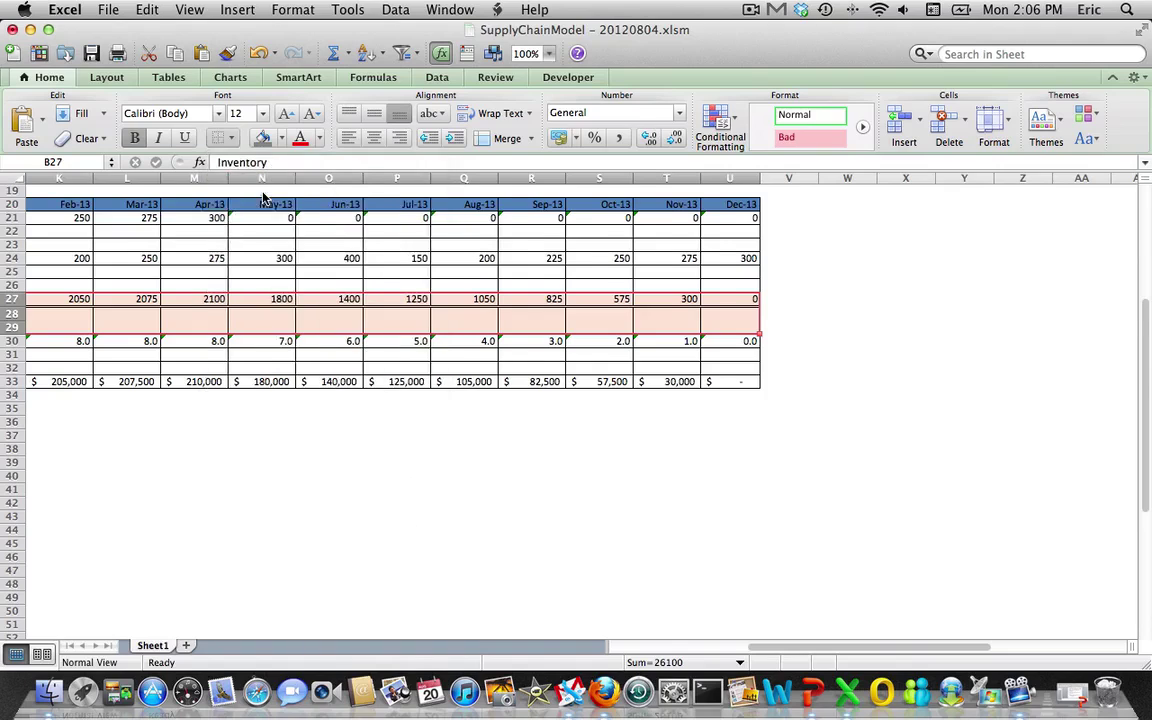
Apply all borders to the Inventory Coverage and Inventory Value blocks in rows 30 to 35, from column B through Dec-13
key("Home")
key("Down")
key("Right")
key("Down")
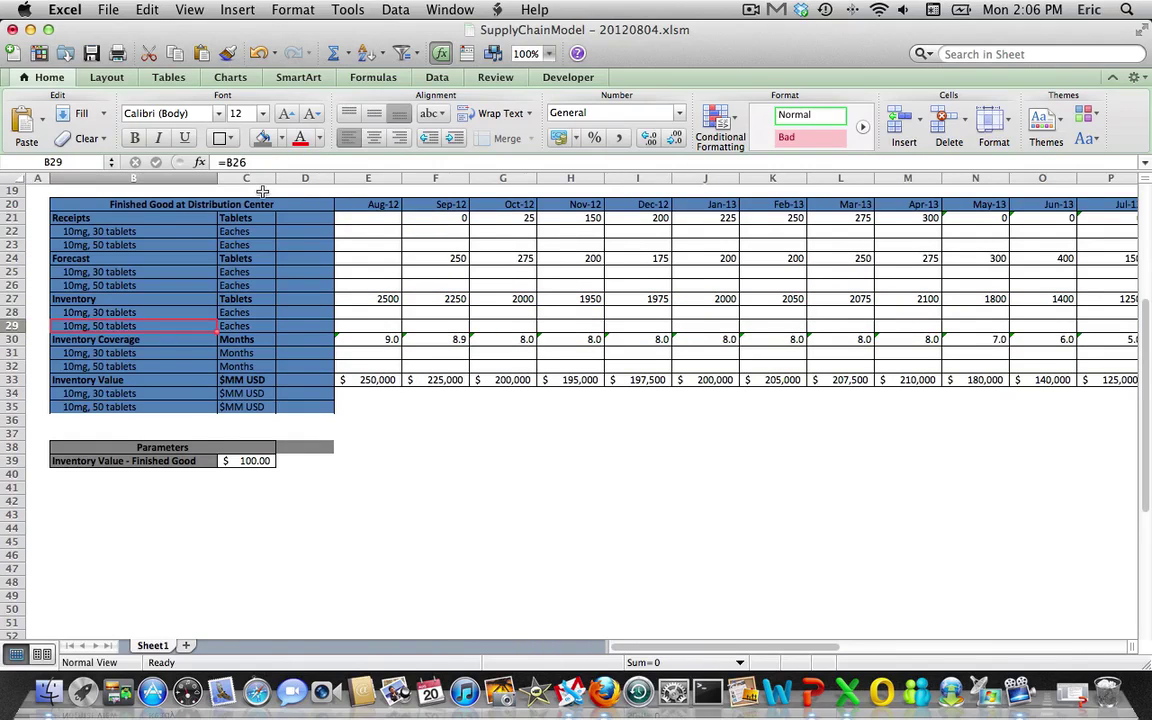
key("Down")
key("shift+Down")
key("shift+Down")
key("shift+Down")
key("shift+Down")
key("shift+Right")
key("shift+Down")
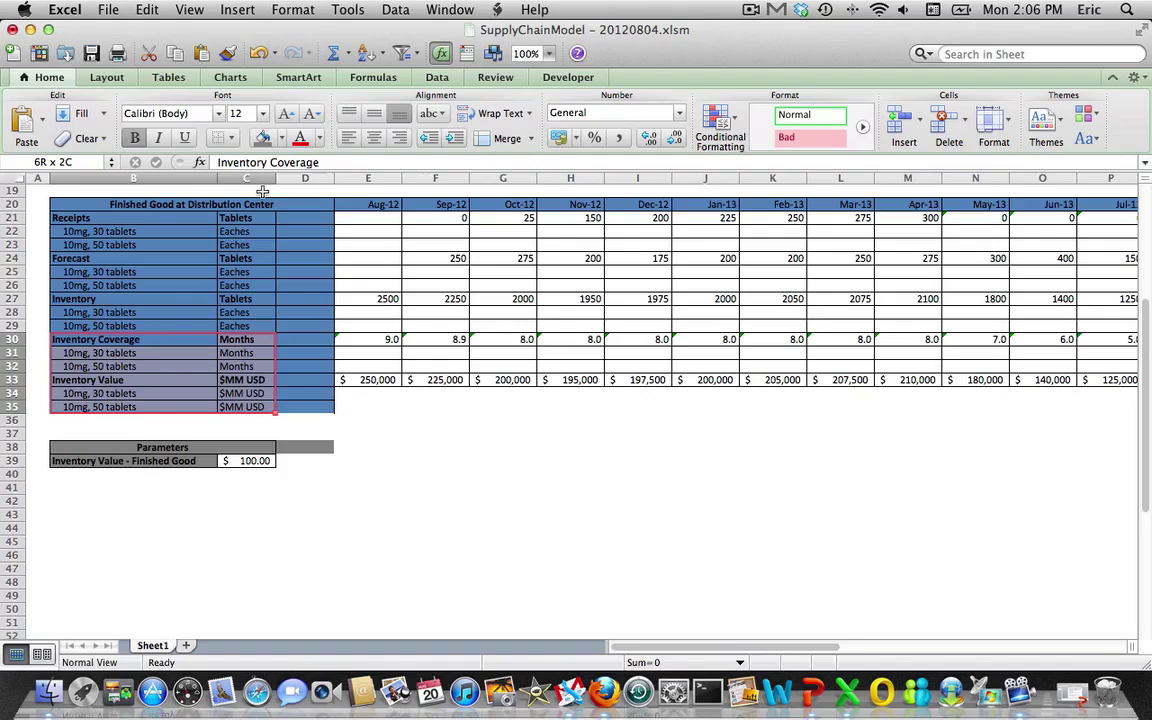
key("shift+Right")
key("shift+Right")
key("shift+Right")
key("shift+Right")
key("shift+Right")
key("shift+Right")
key("shift+Right")
key("shift+Right")
key("shift+Right")
key("shift+Right")
key("shift+Right")
key("shift+Right")
key("shift+Right")
key("shift+Right")
key("shift+Right")
key("shift+Right")
key("shift+Right")
key("shift+Right")
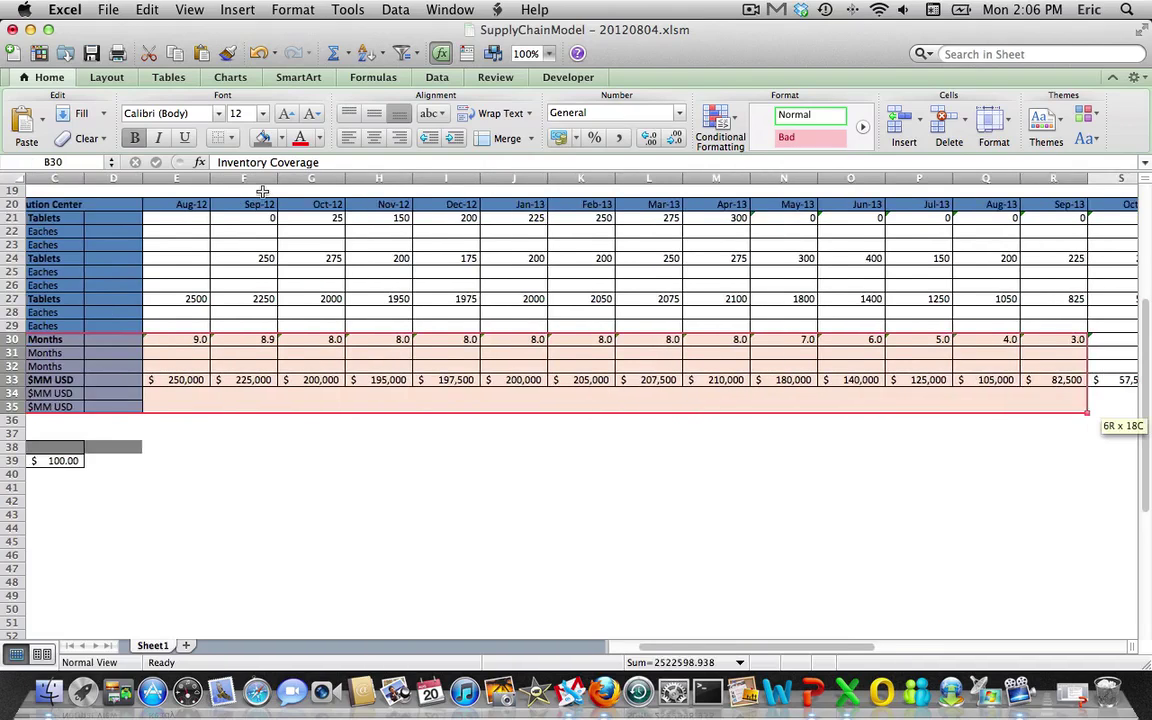
left_click(234, 140)
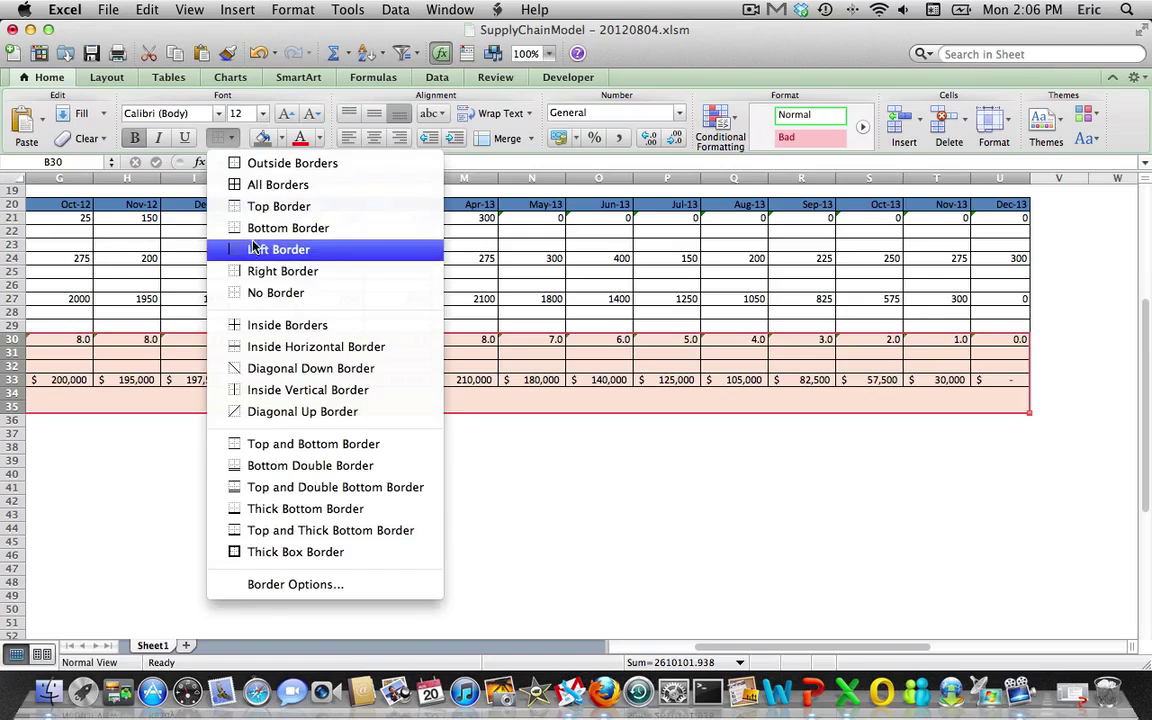
left_click(256, 189)
key("Left")
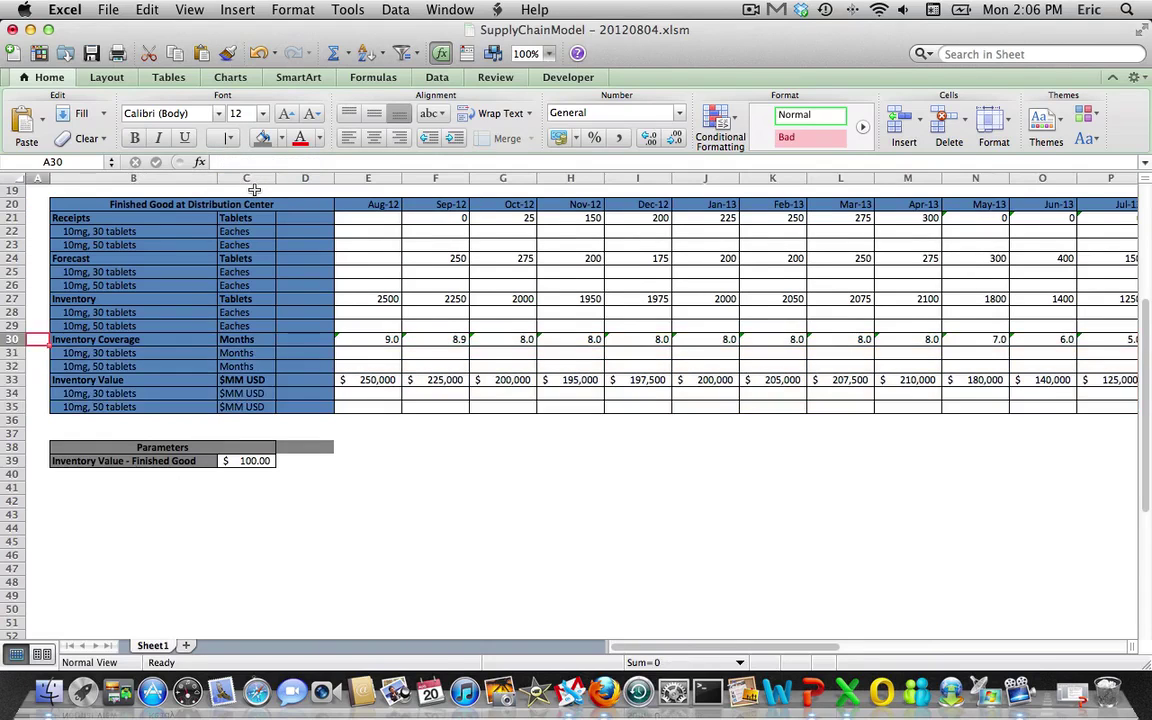
Clear the stray grey fill beside the lower Parameters heading in D38 by pasting the blank cell F38 over it
key("Down")
key("Down")
key("Down")
key("Down")
key("Right")
key("Right")
key("Right")
key("Down")
key("Down")
key("Down")
key("Down")
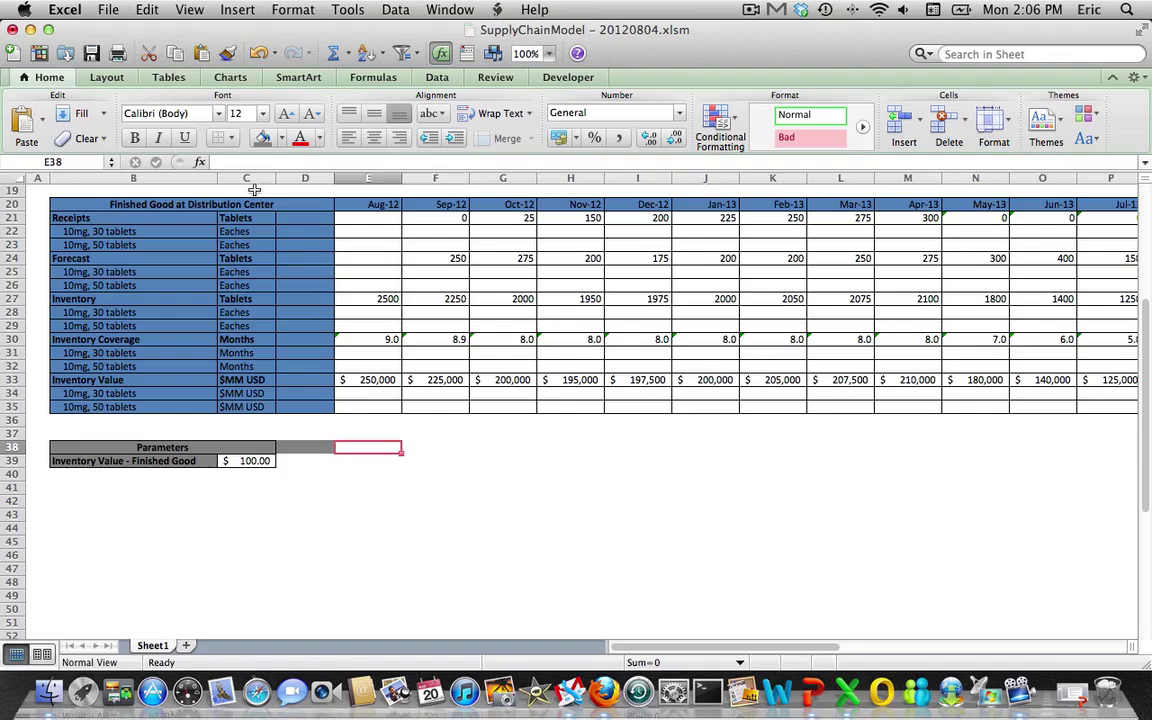
key("Right")
key("super+c")
key("Left")
key("super+v")
key("Down")
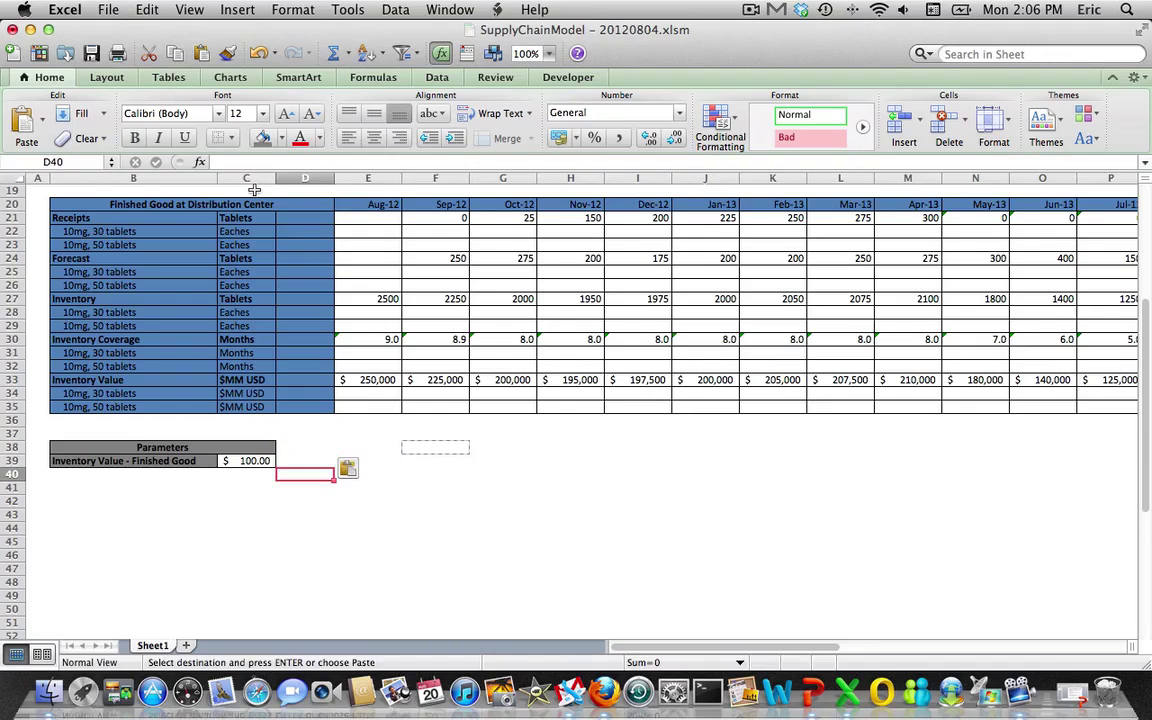
Change the parameter label in B39 to "Inventory Value - 10mg, 30 tablet"
key("Down")
key("Left")
key("Left")
key("Left")
key("Up")
key("Right")
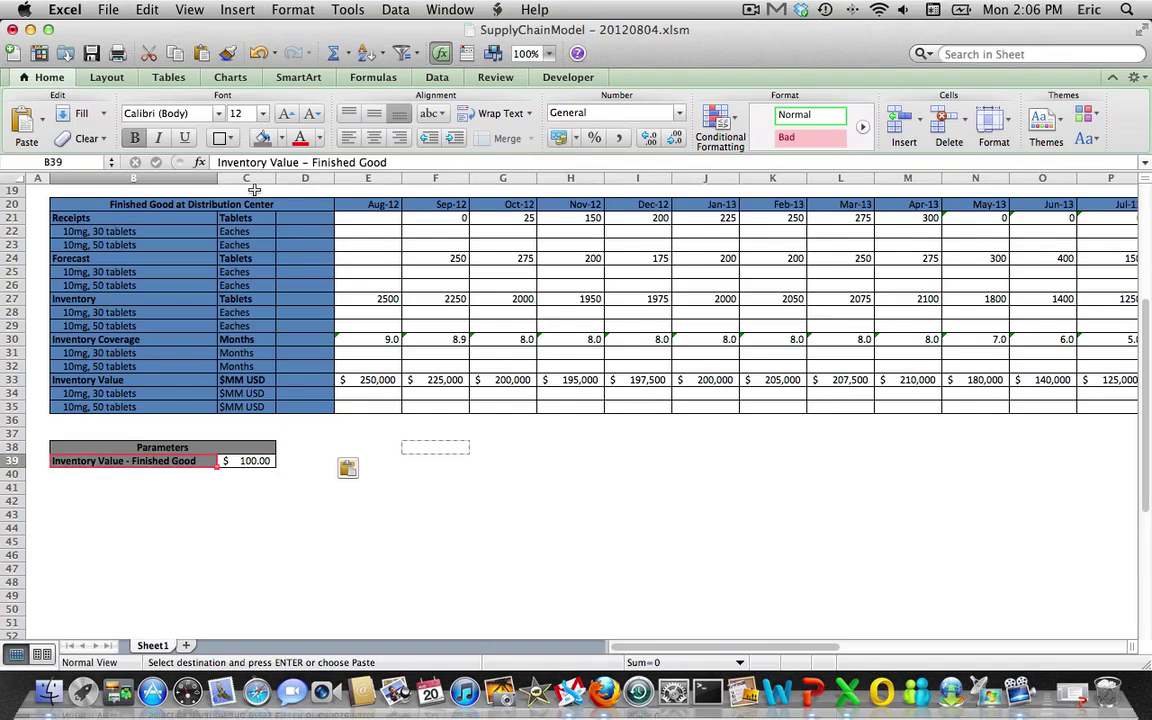
left_click(398, 165)
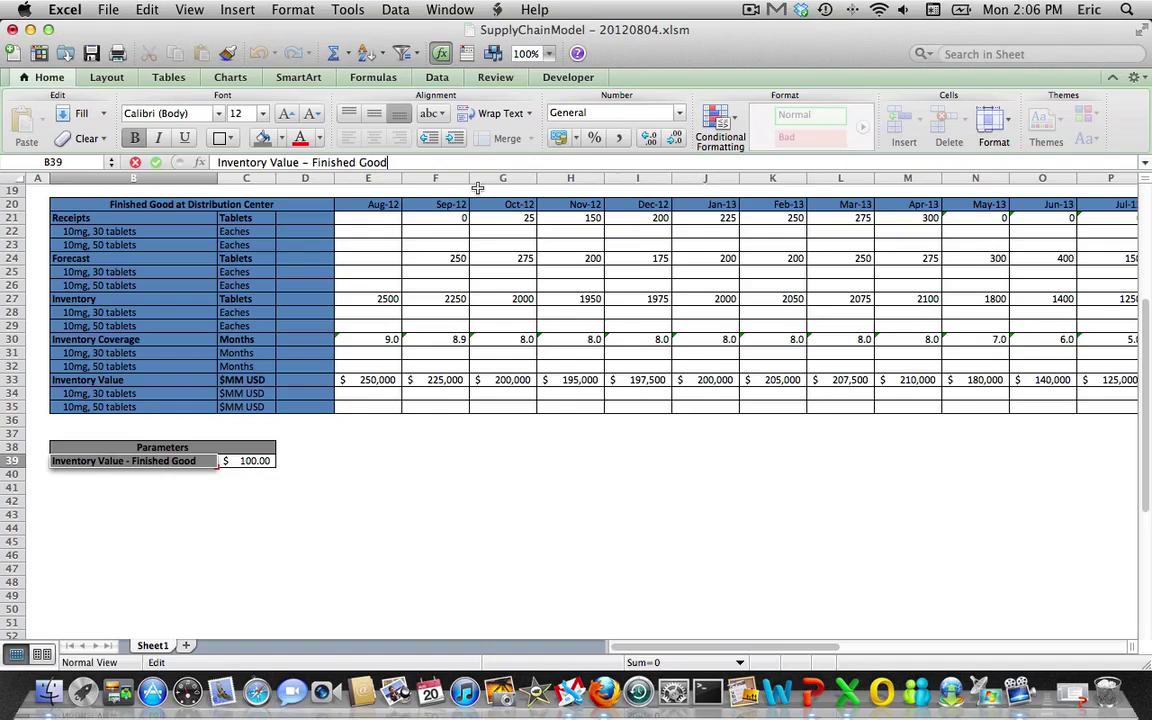
key("BackSpace")
key("BackSpace")
key("BackSpace")
key("BackSpace")
key("BackSpace")
key("BackSpace")
key("BackSpace")
key("BackSpace")
key("BackSpace")
key("BackSpace")
type("1")
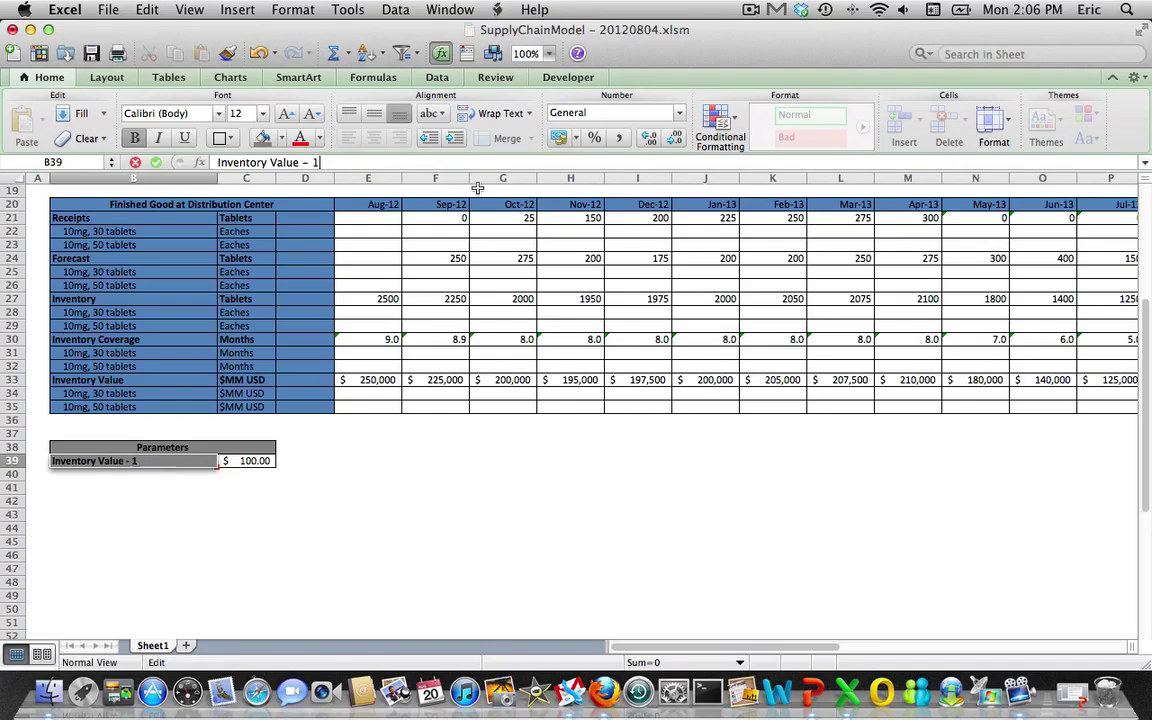
type("0mg, 30 co")
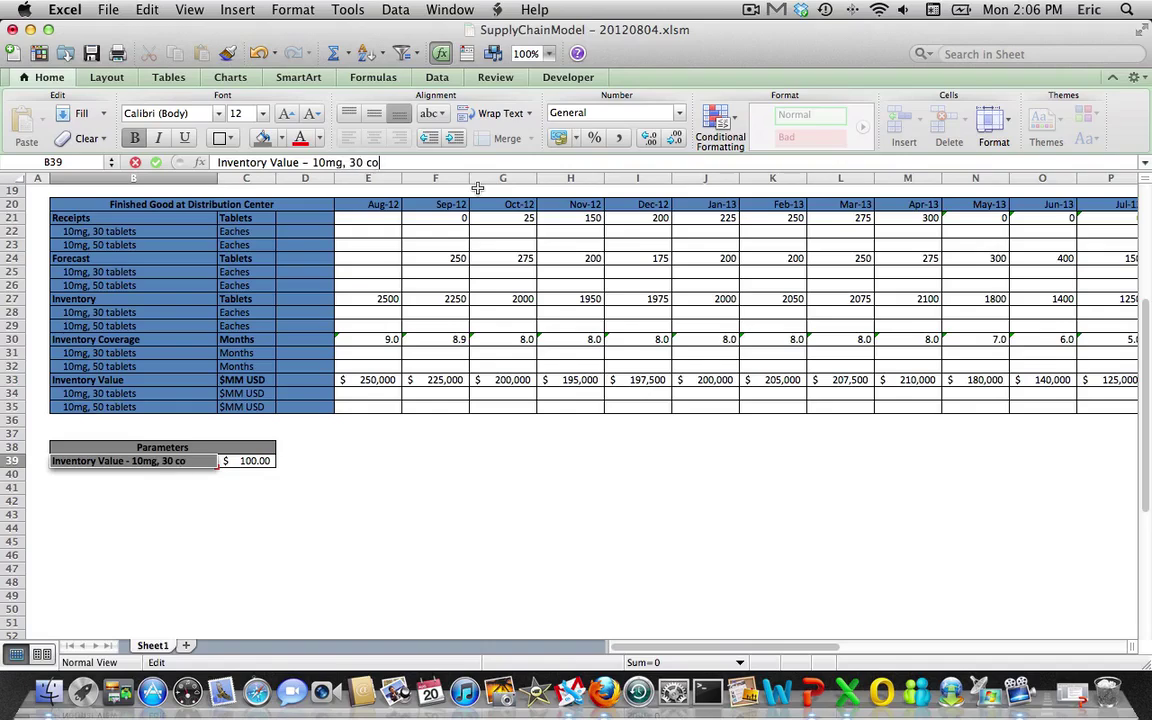
key("BackSpace")
key("BackSpace")
type("tablet")
key("Return")
Add the parameter "Inventory Vaue - 109mg, 50 tablet" in B40 with a value of 175 in C40
type("Inv")
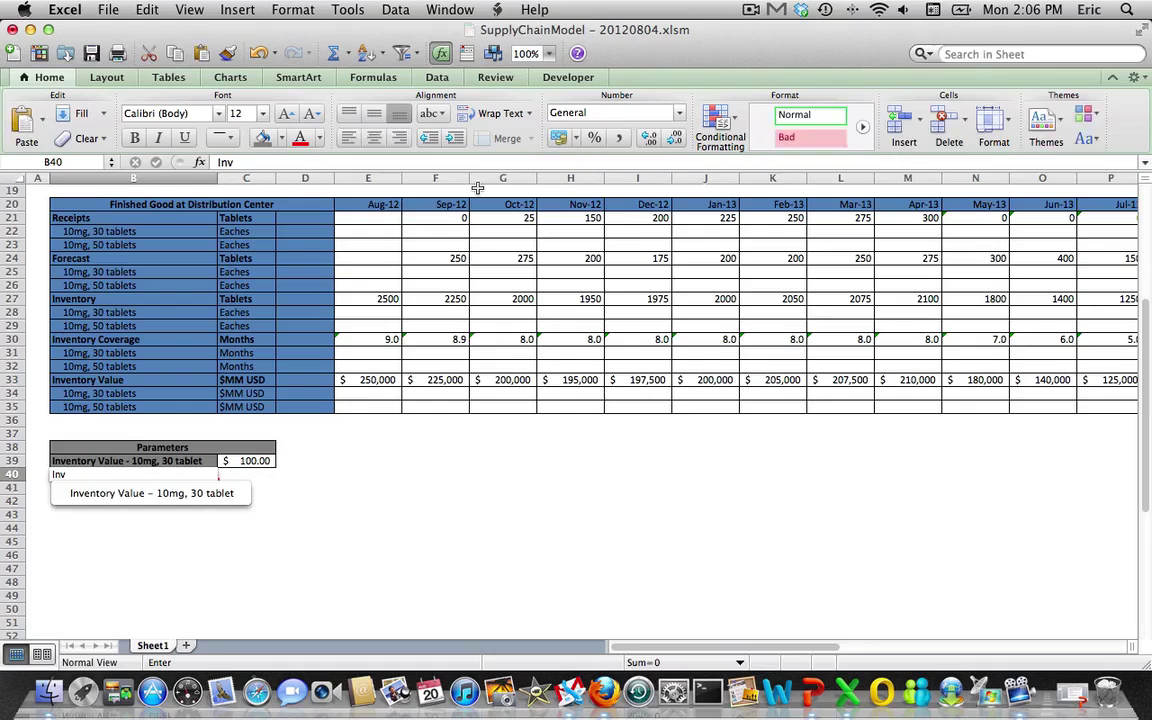
type("entory Vaue")
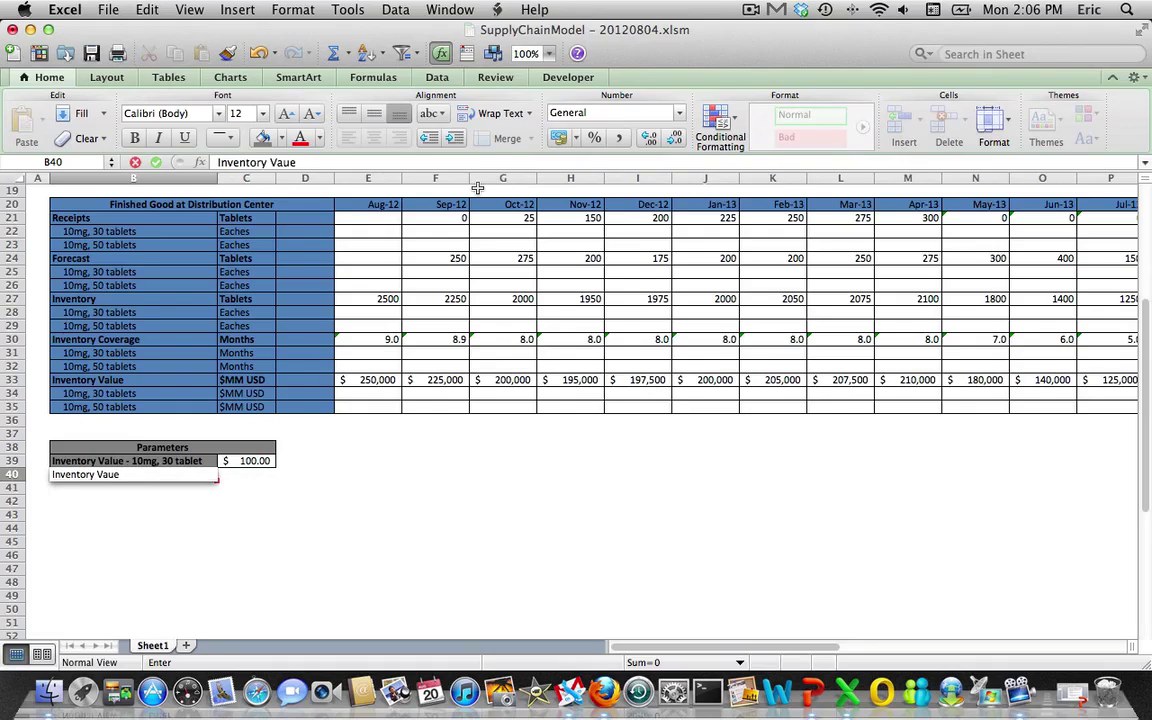
type(" – 109mg, 50 tablet")
key("Tab")
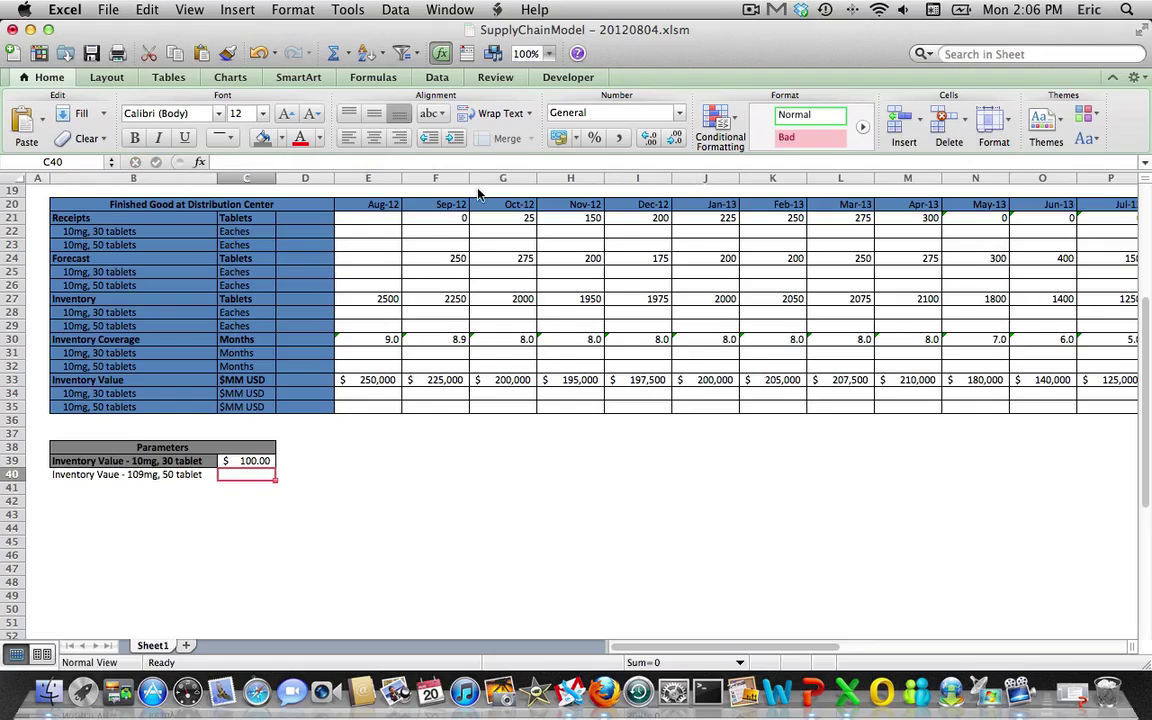
type("175")
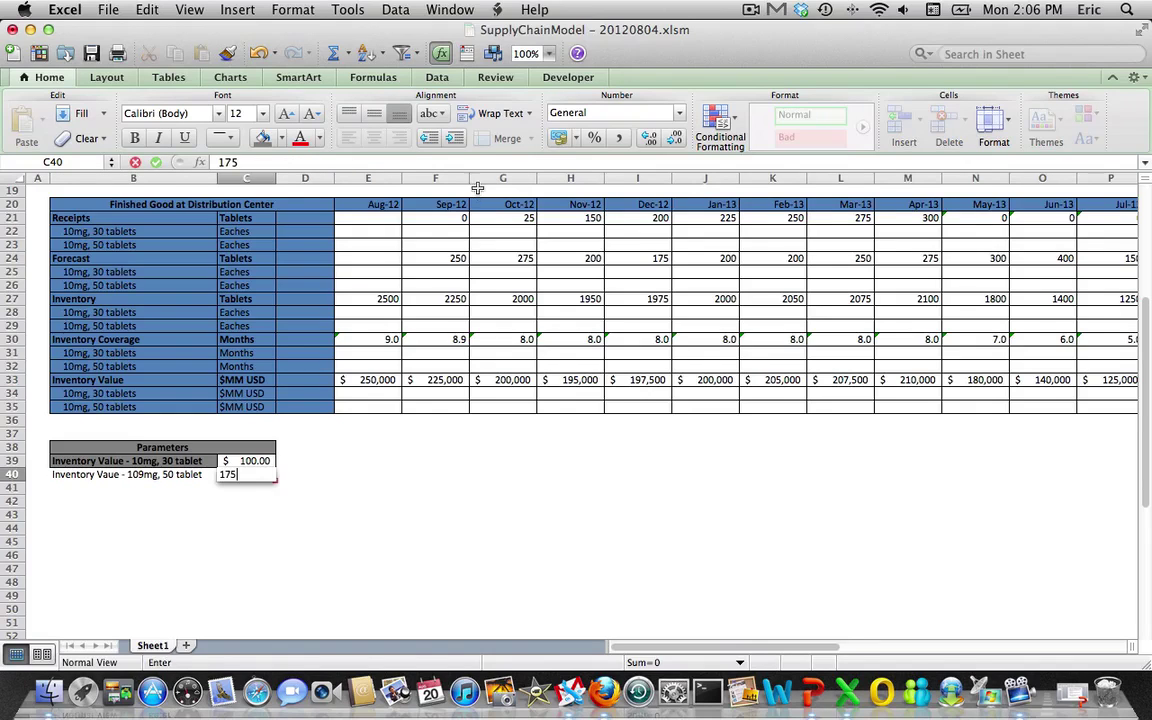
key("Return")
Copy the formatting of the 30-tablet parameter row B39:C39 onto the 50-tablet row B40:C40
key("Up")
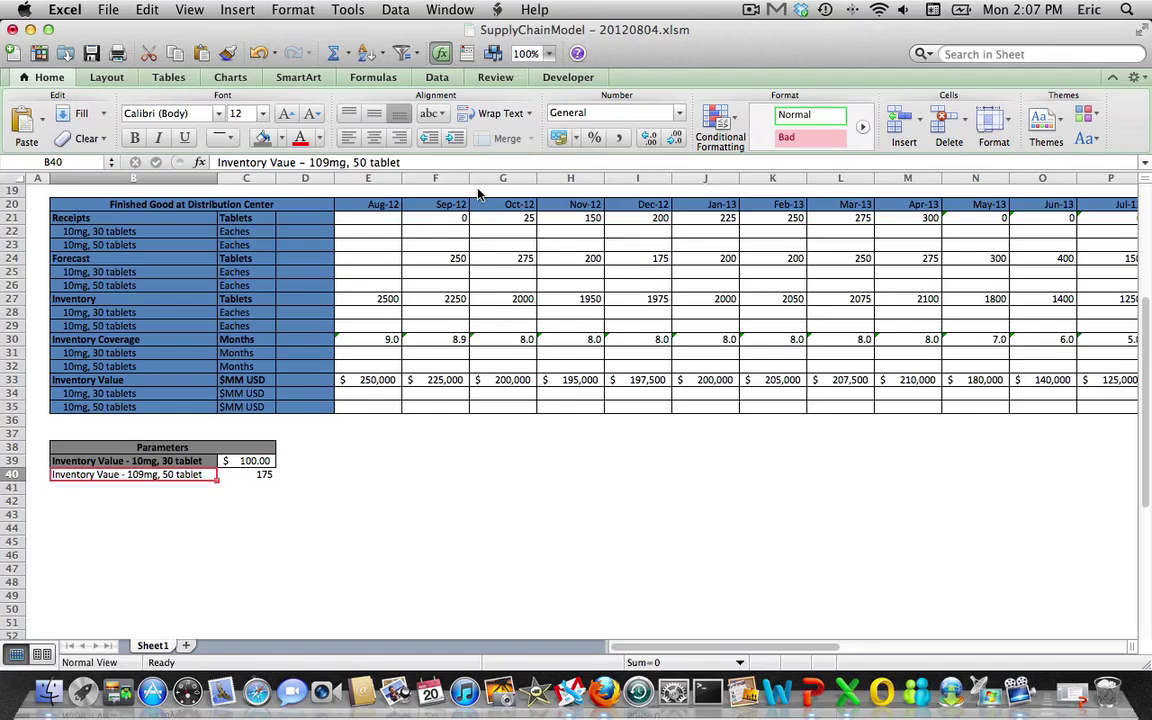
key("Up")
key("shift+Right")
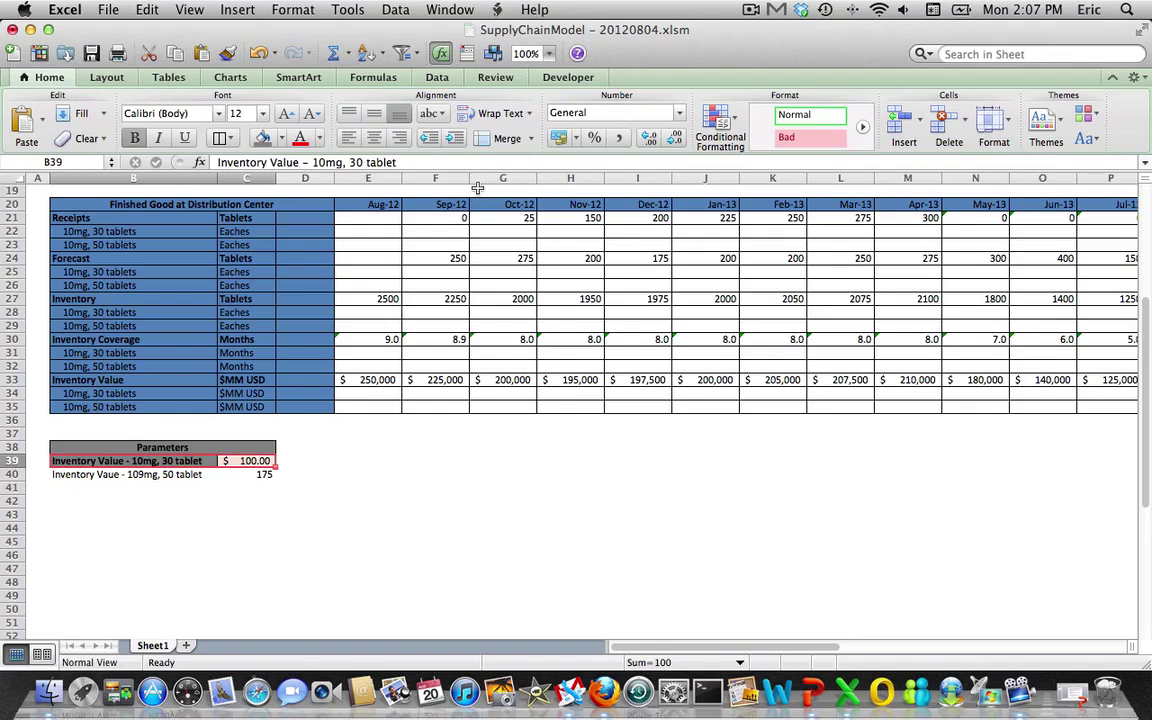
left_click(227, 53)
left_click_drag(123, 475, 255, 475)
left_click(305, 515)
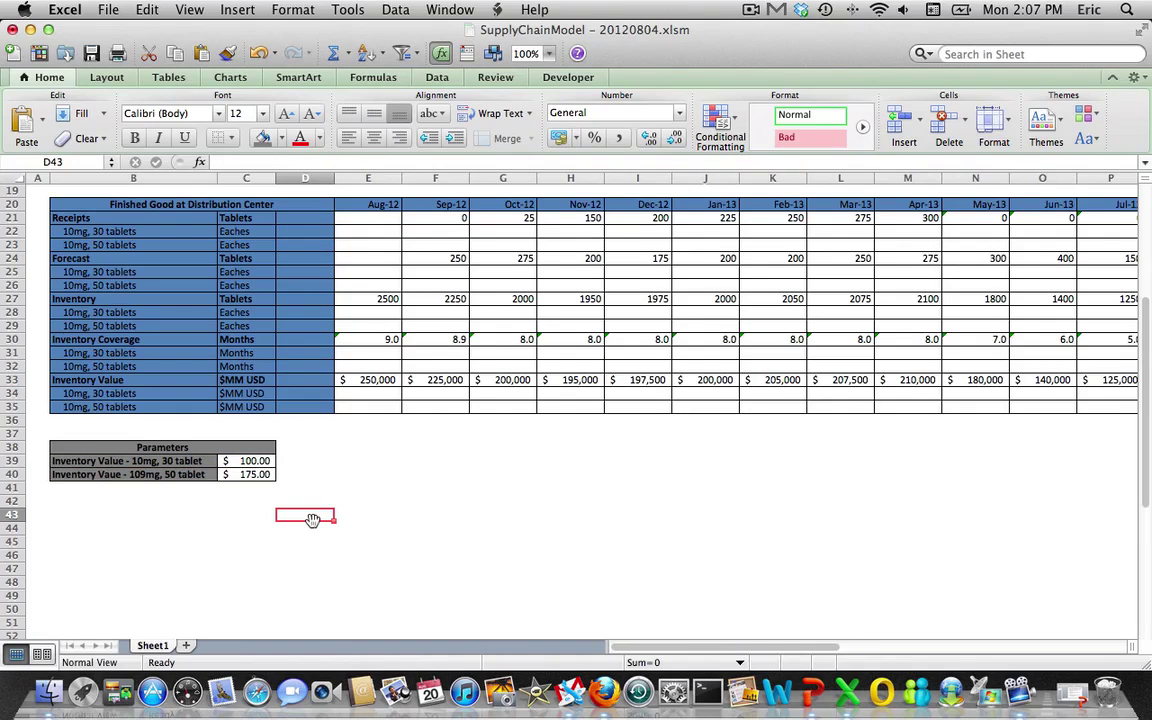
key("Left")
key("Up")
key("Up")
key("Up")
key("Left")
scroll(290, 400, "up", 5)
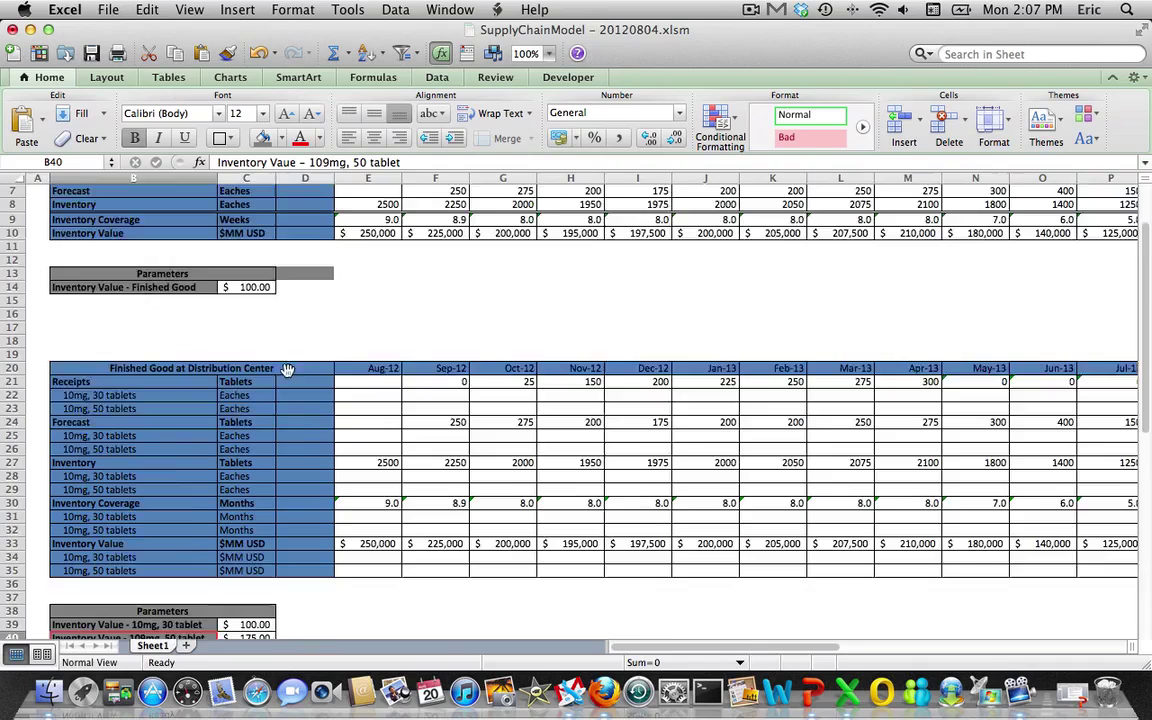
Correct the parameter label in B40 to read "Inventory Vaue - 10mg, 50 tablet"
scroll(287, 369, "up", 3)
left_click(326, 162)
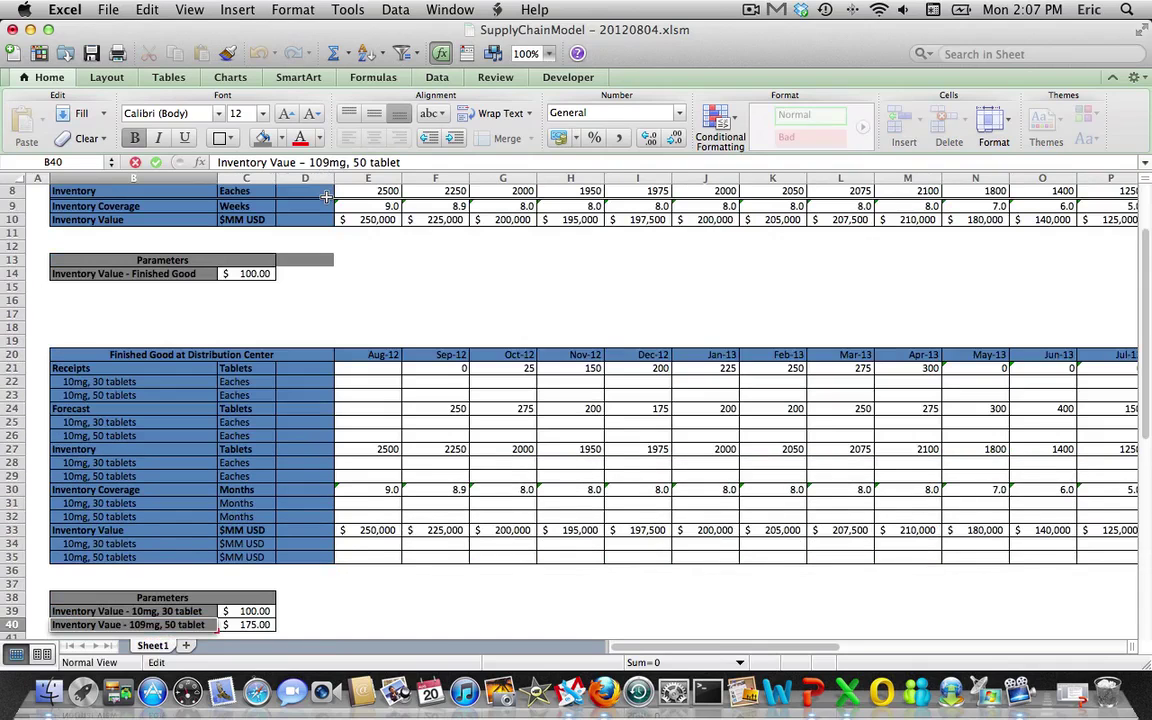
key("BackSpace")
key("Return")
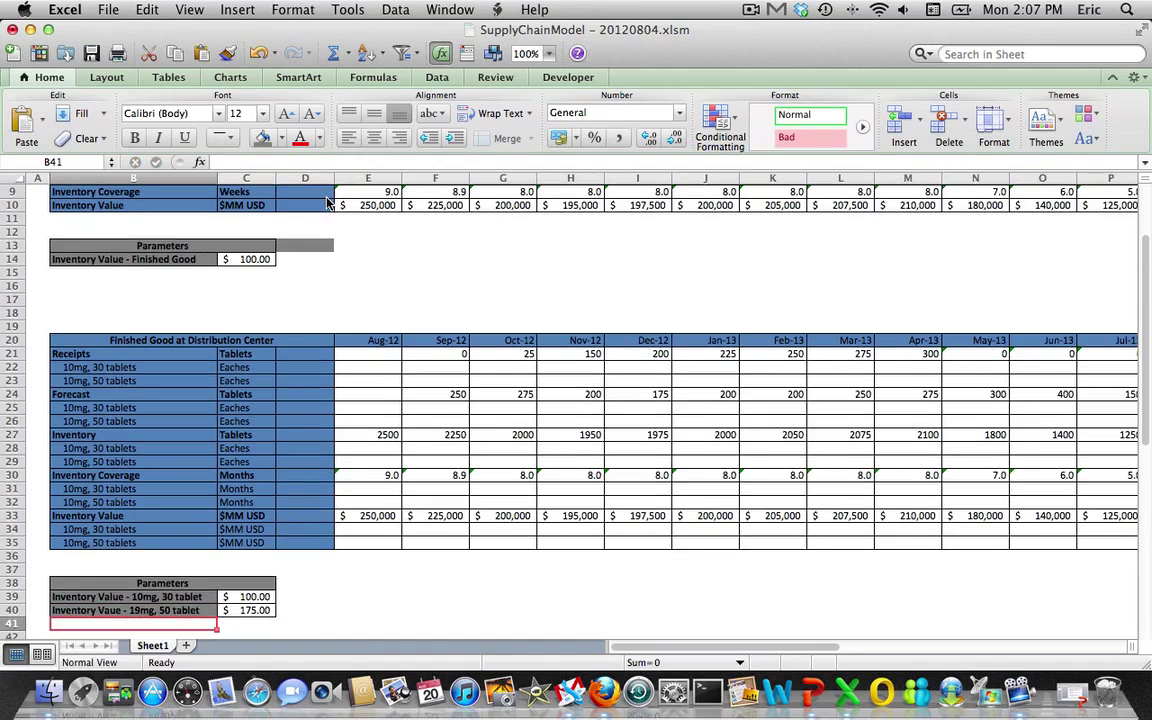
key("Up")
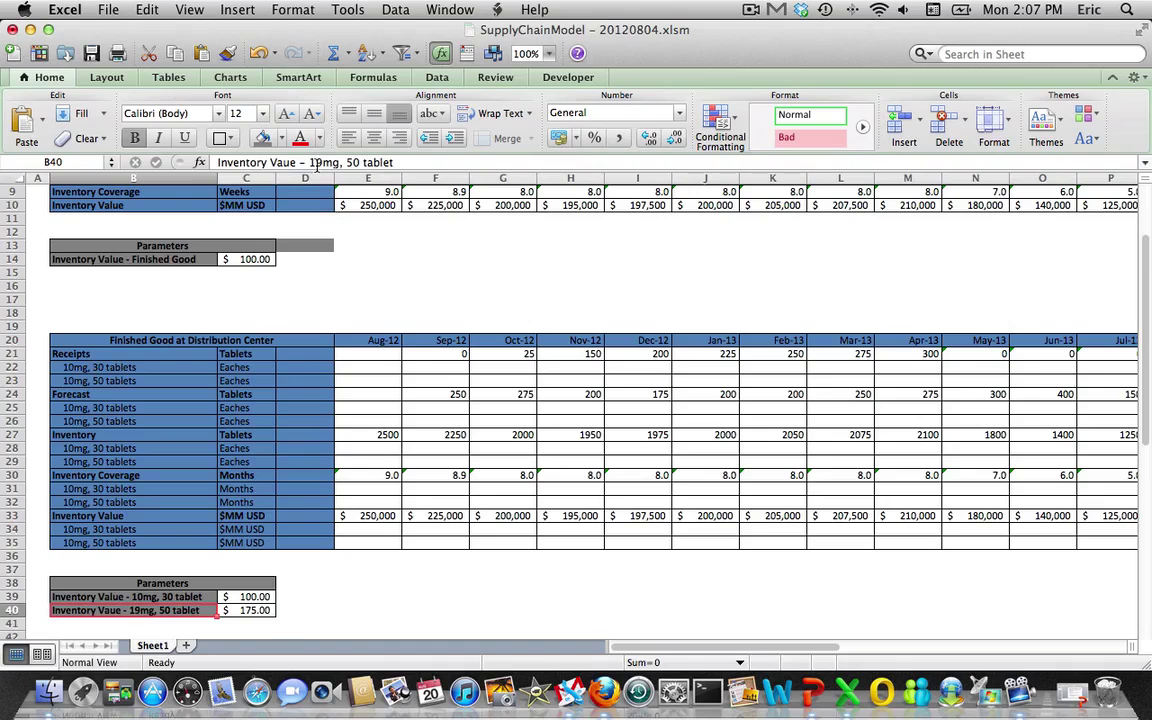
left_click(321, 162)
key("BackSpace")
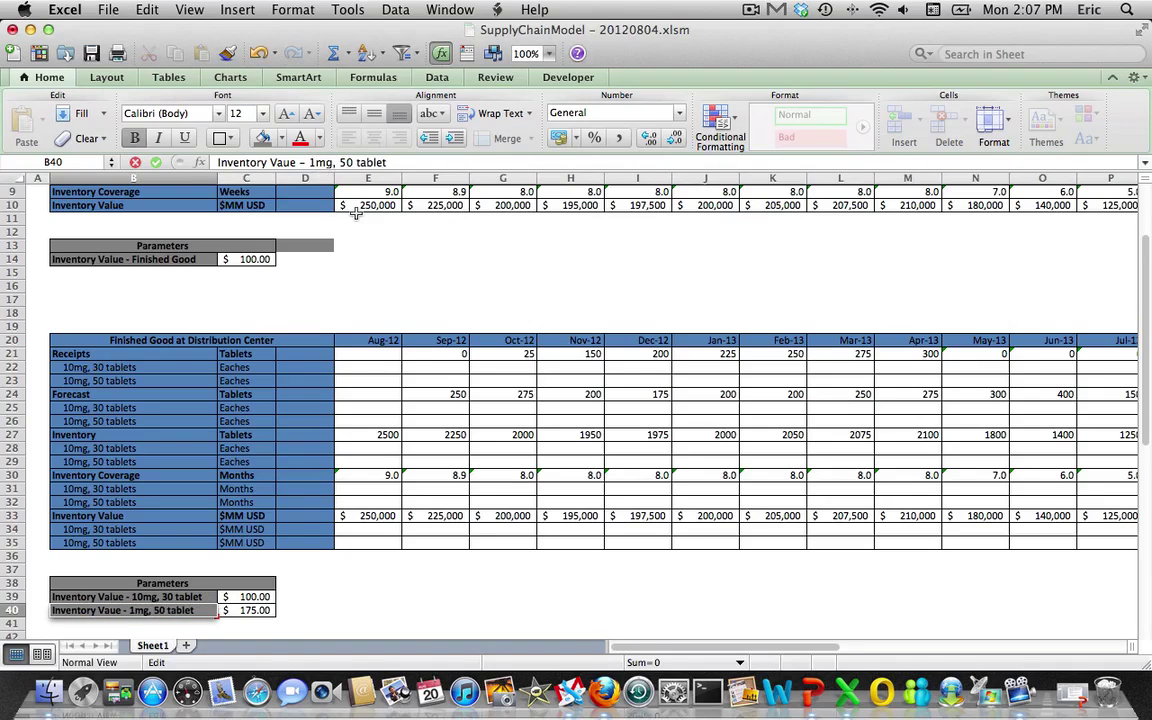
type("0")
key("Return")
key("Return")
key("Return")
key("Return")
key("Return")
key("Return")
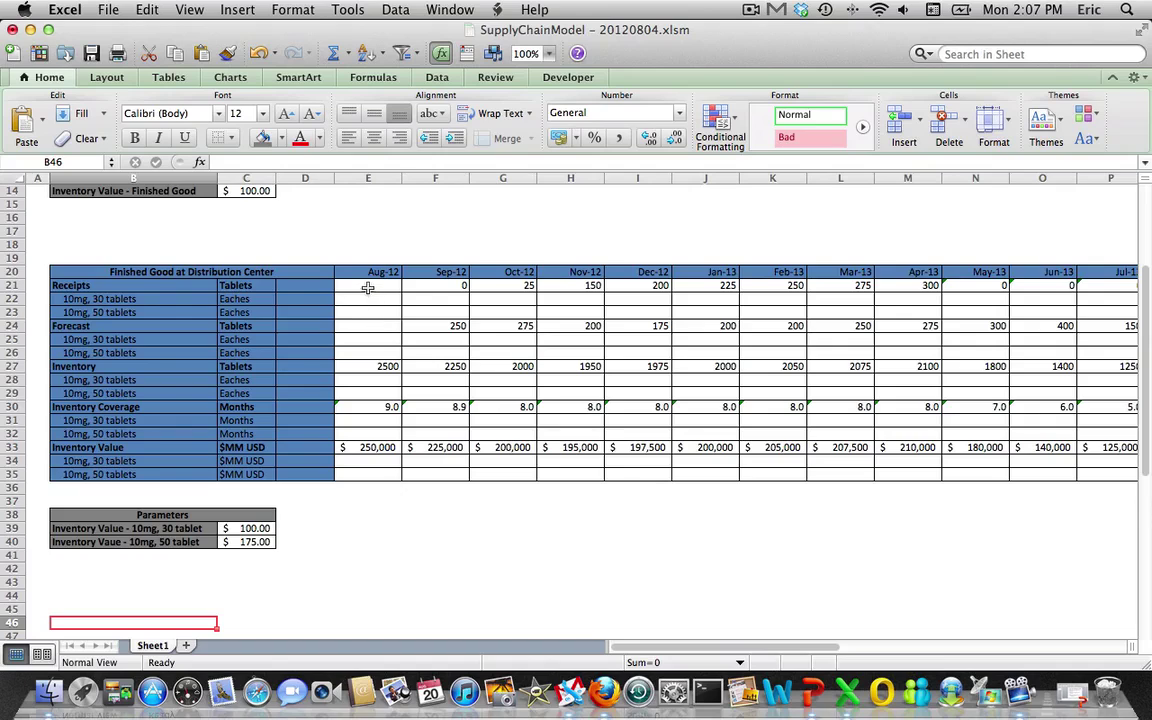
left_click_drag(372, 287, 925, 474)
key("BackSpace")
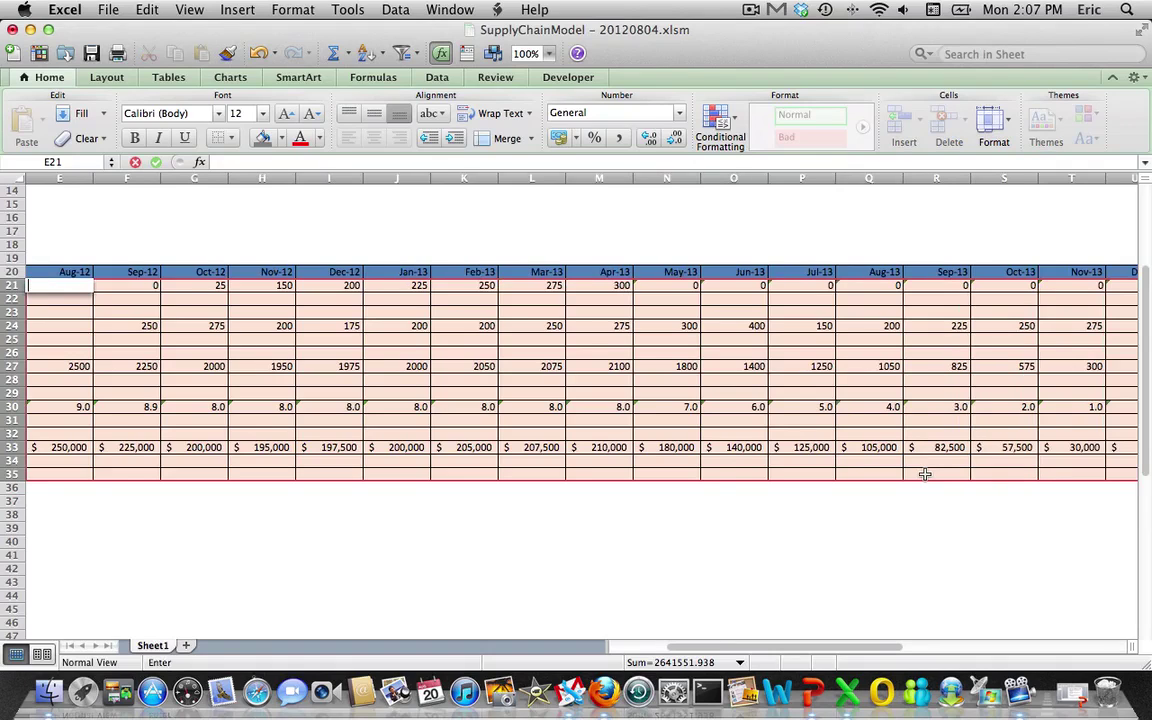
left_click(88, 140)
left_click(78, 160)
Clear all contents and formatting from the lower table's monthly cells E21:U35 and save the workbook
key("shift+Down")
key("shift+Down")
key("shift+Down")
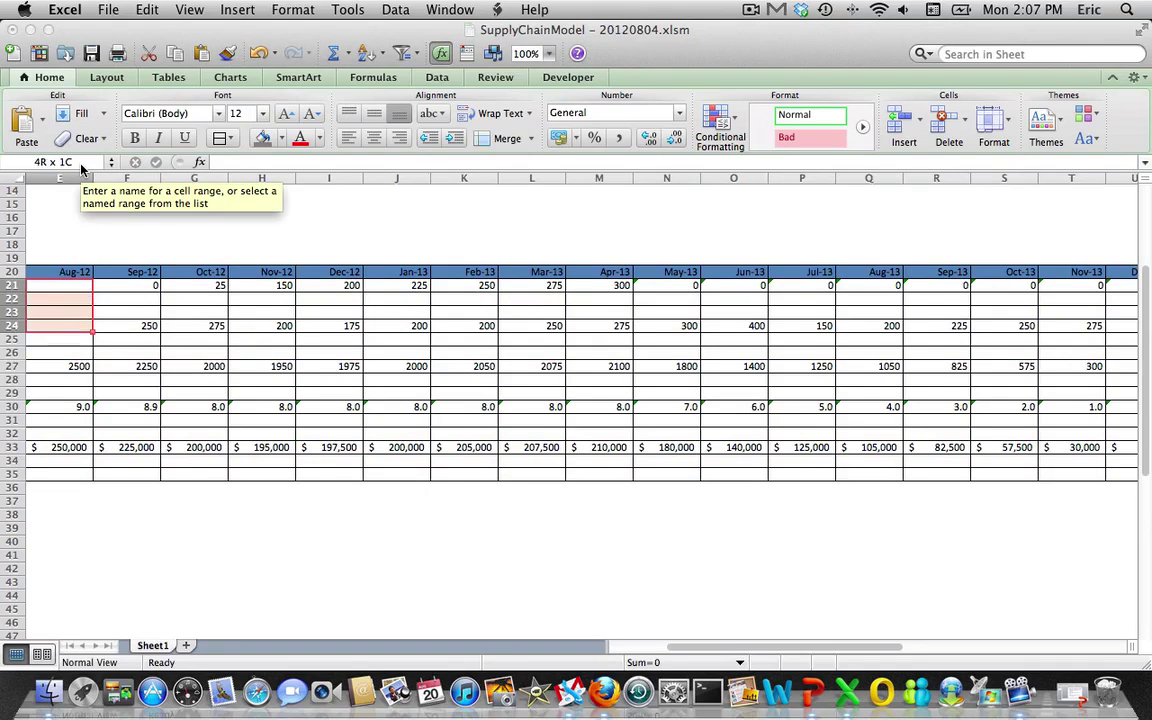
key("shift+Down")
key("shift+Down")
key("shift+Down")
key("shift+Down")
key("shift+Down")
key("shift+Down")
key("shift+Right")
key("shift+Down")
key("shift+Down")
key("shift+Down")
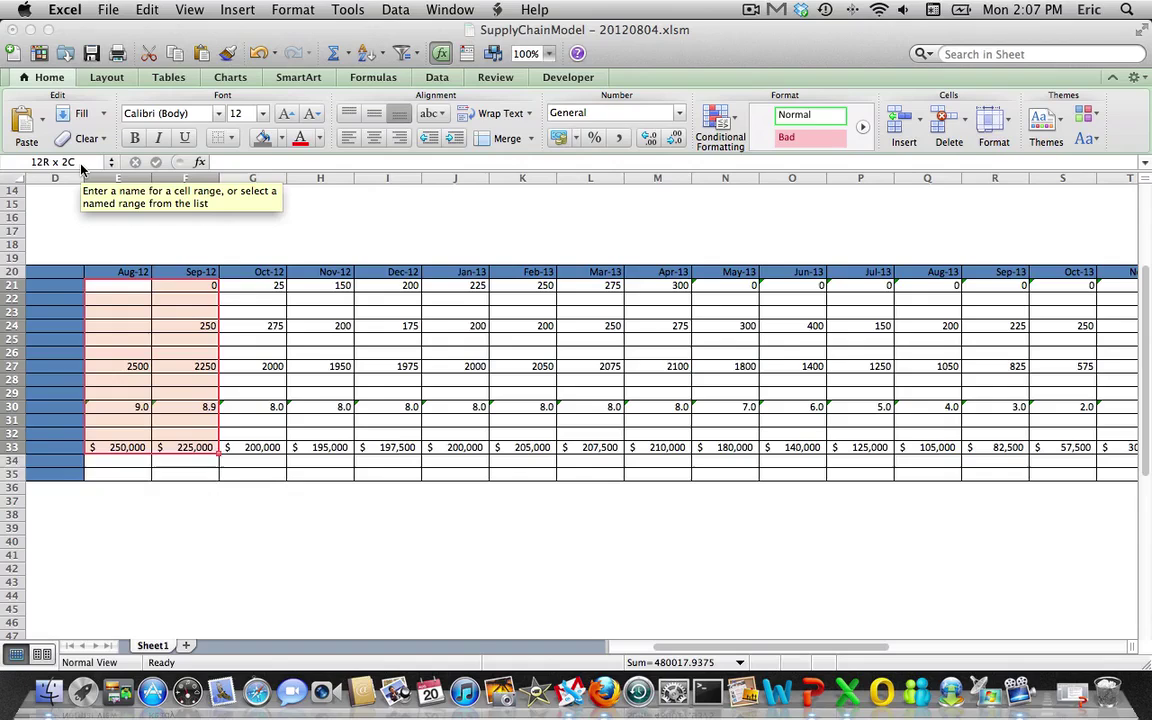
key("shift+Down")
key("shift+Down")
key("shift+Down")
key("shift+Right")
key("shift+Right")
key("shift+Right")
key("shift+Right")
key("shift+Right")
key("shift+Right")
key("shift+Right")
key("shift+Right")
key("shift+Right")
key("shift+Right")
key("shift+Right")
key("shift+Right")
key("shift+Right")
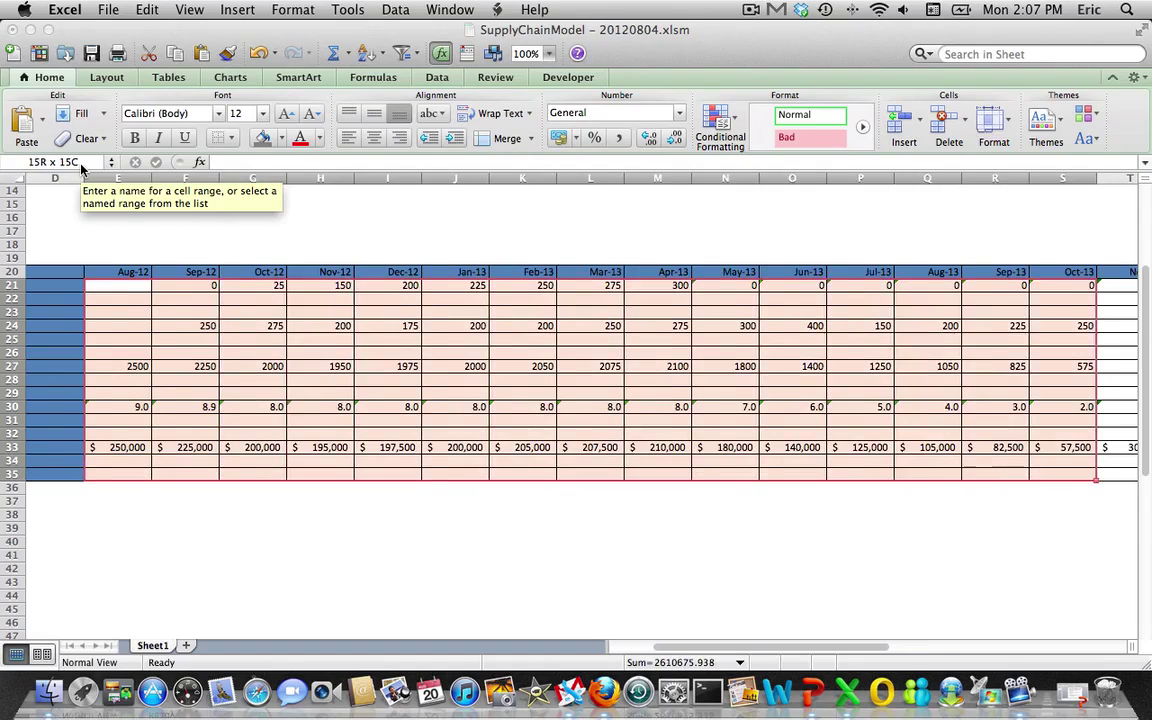
key("shift+Right")
key("shift+Right")
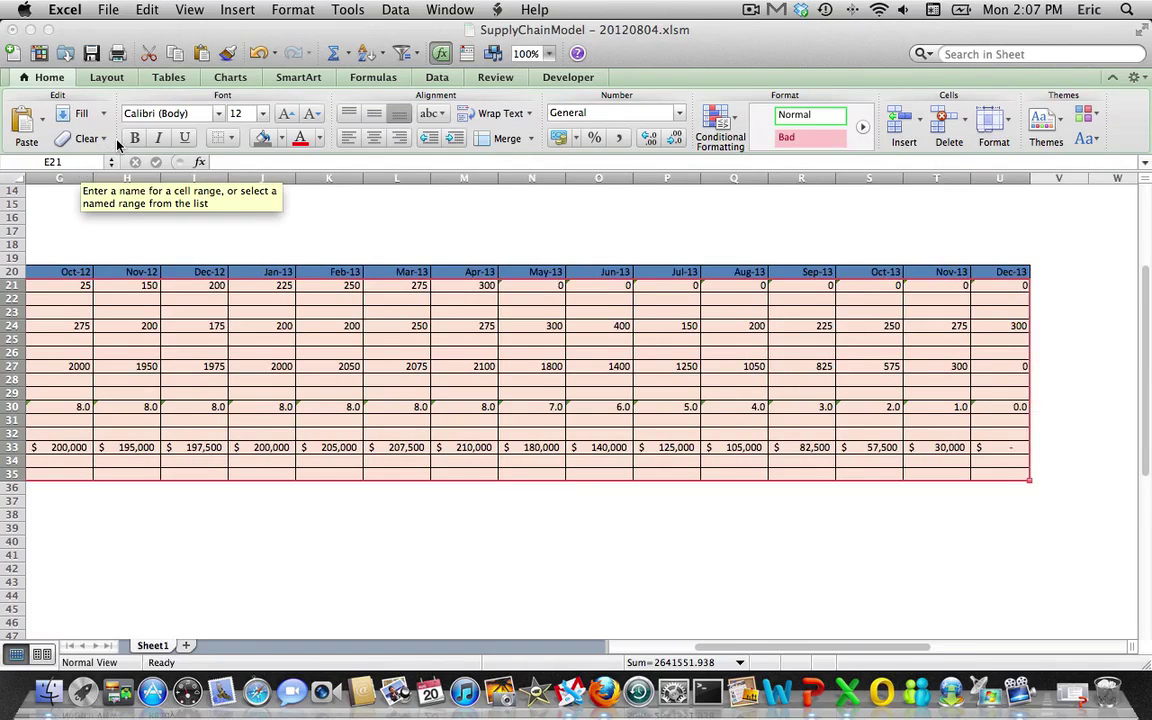
left_click(103, 138)
left_click(85, 162)
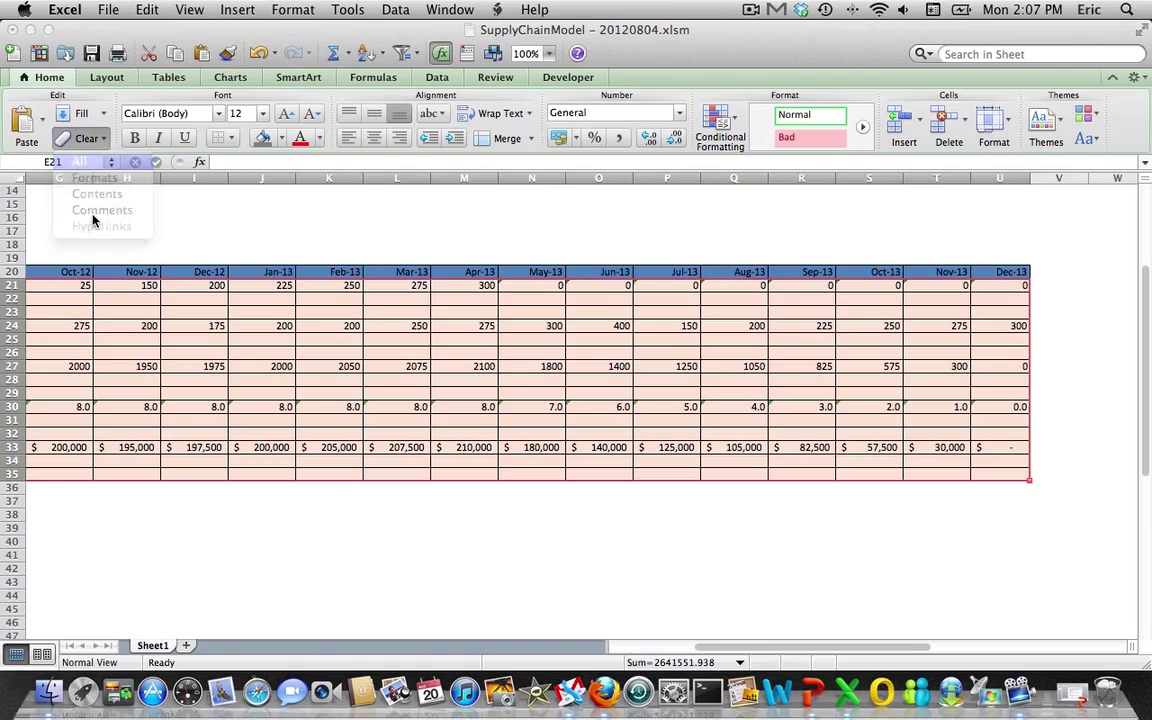
left_click(91, 54)
Apply all borders to the lower table's monthly grid E20:U35, including the month header row
key("Left")
key("Left")
key("Down")
key("Down")
key("Down")
key("Down")
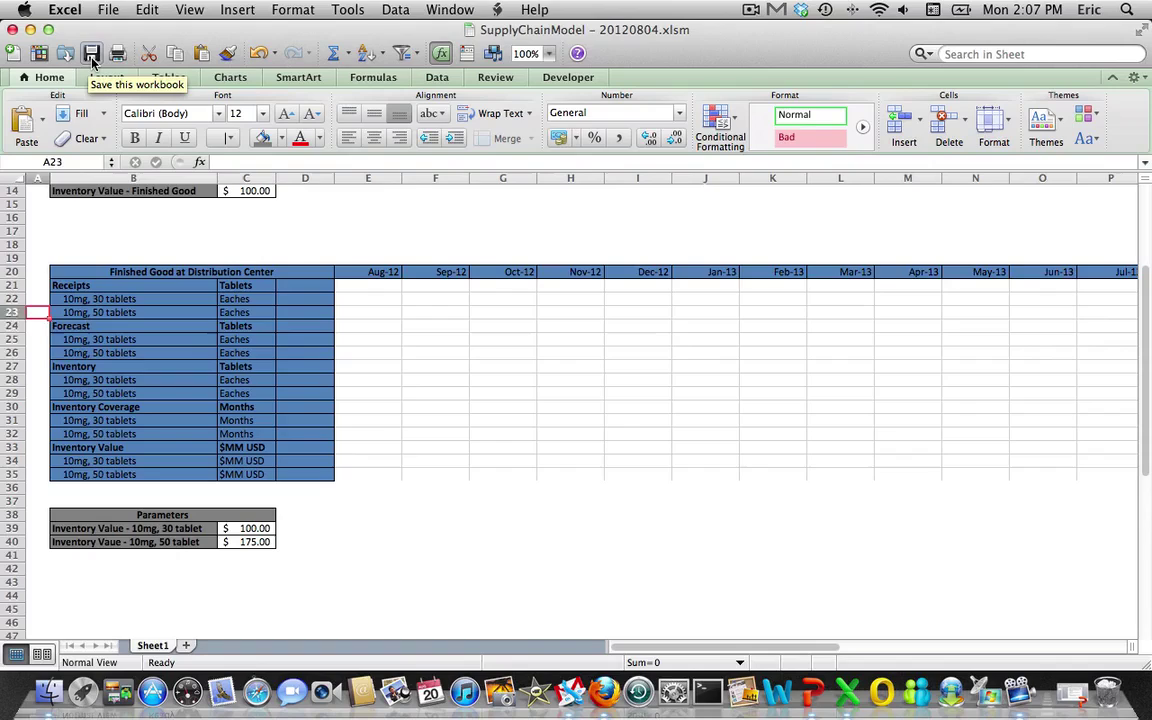
key("Right")
key("Right")
key("Right")
key("Right")
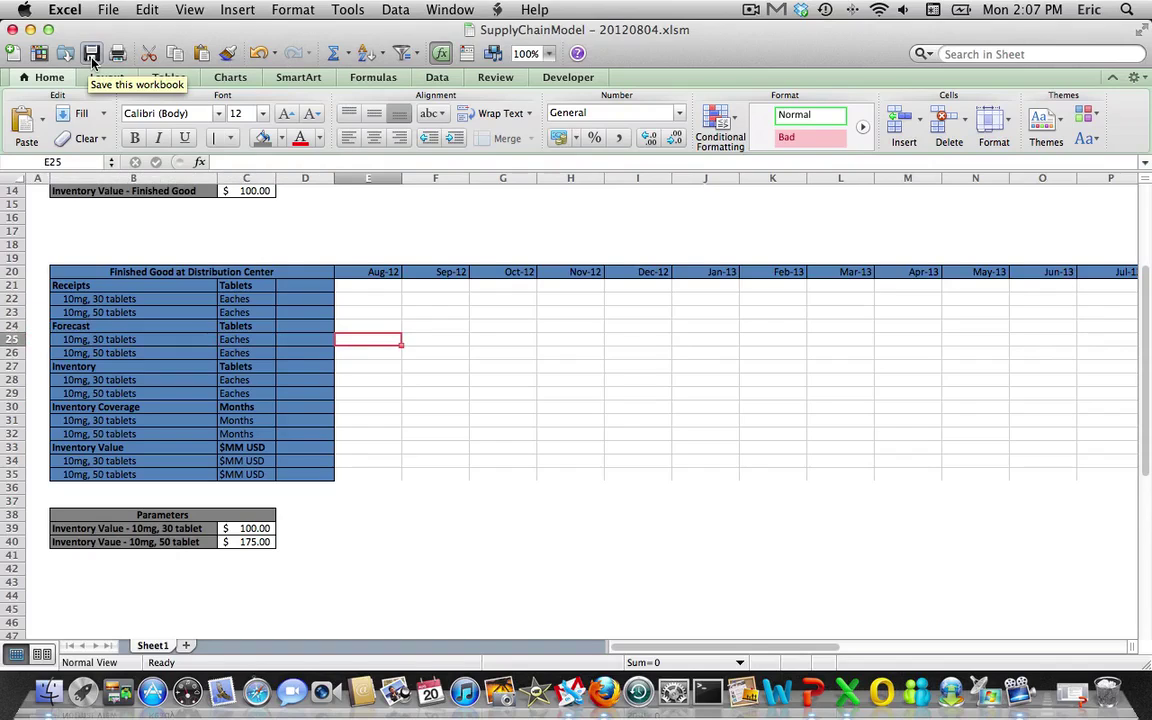
key("Up")
key("Up")
key("Up")
key("Up")
key("Up")
key("shift+Down")
key("shift+Down")
key("shift+Down")
key("shift+Down")
key("shift+Down")
key("shift+Down")
key("shift+Down")
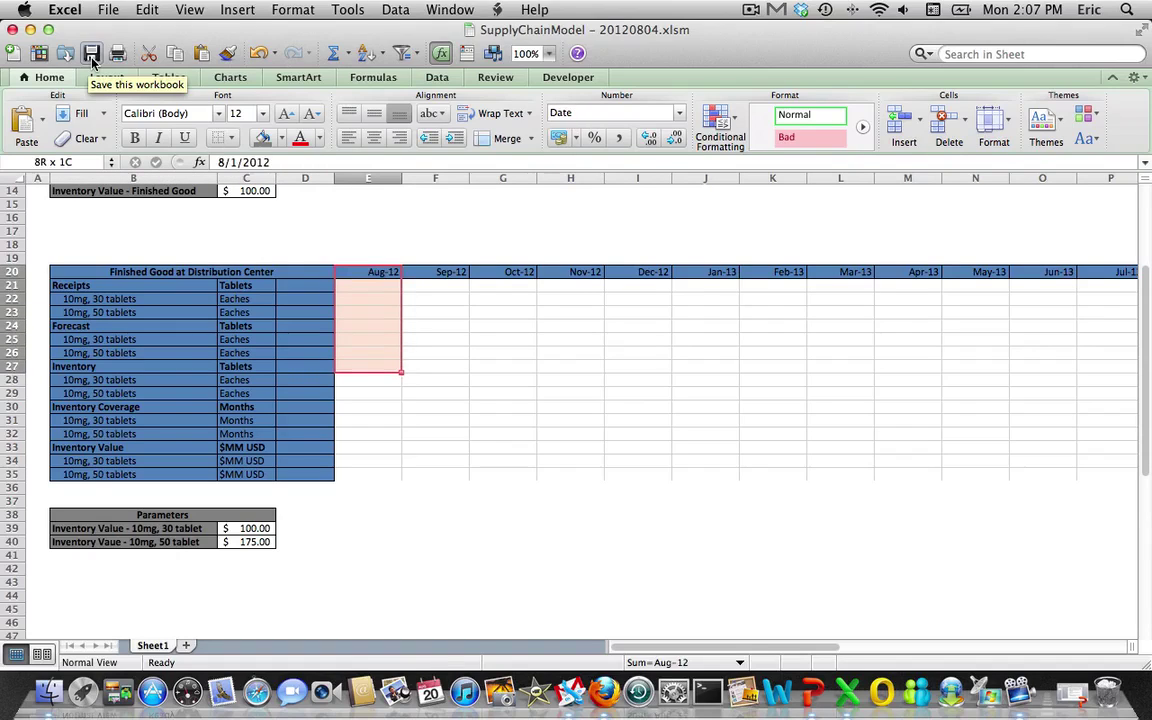
key("shift+Down")
key("shift+Down")
key("shift+Down")
key("shift+Down")
key("shift+Down")
key("shift+Down")
key("shift+Down")
key("shift+Down")
key("shift+Right")
key("shift+Right")
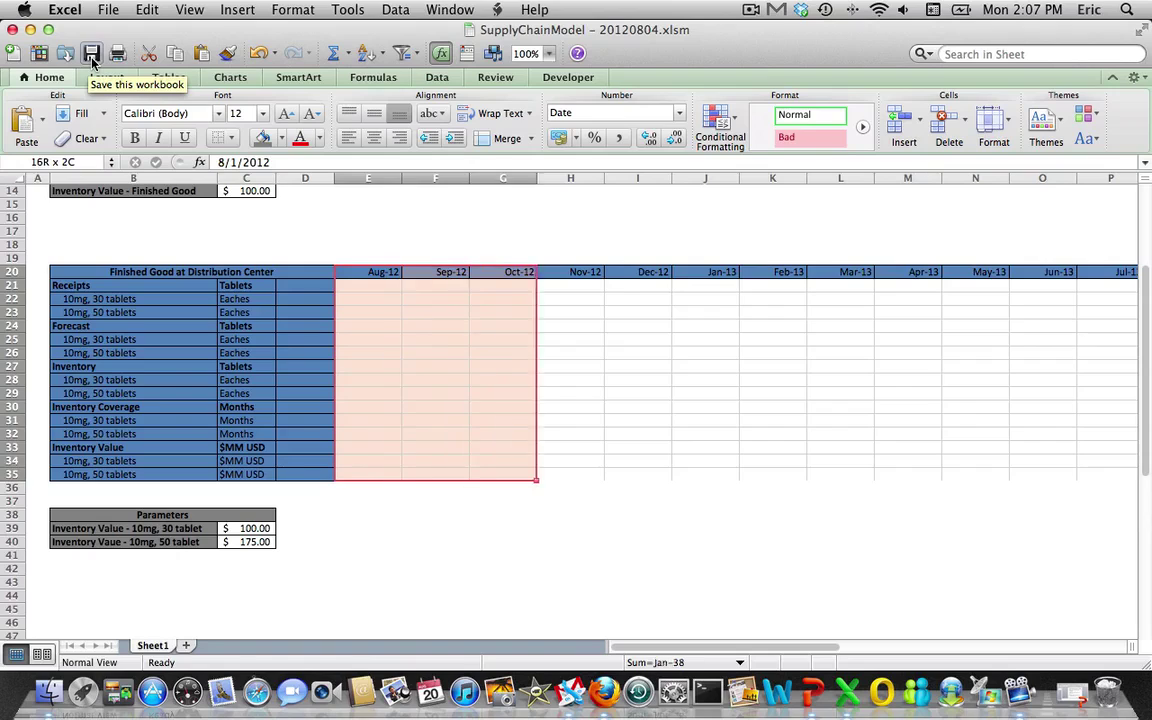
key("shift+Right")
key("shift+Right")
key("shift+Right")
key("shift+Right")
key("shift+Right")
key("shift+Right")
key("shift+Right")
key("shift+Right")
key("shift+Right")
key("shift+Right")
key("shift+Right")
key("shift+Right")
key("shift+Right")
key("shift+Right")
key("shift+Right")
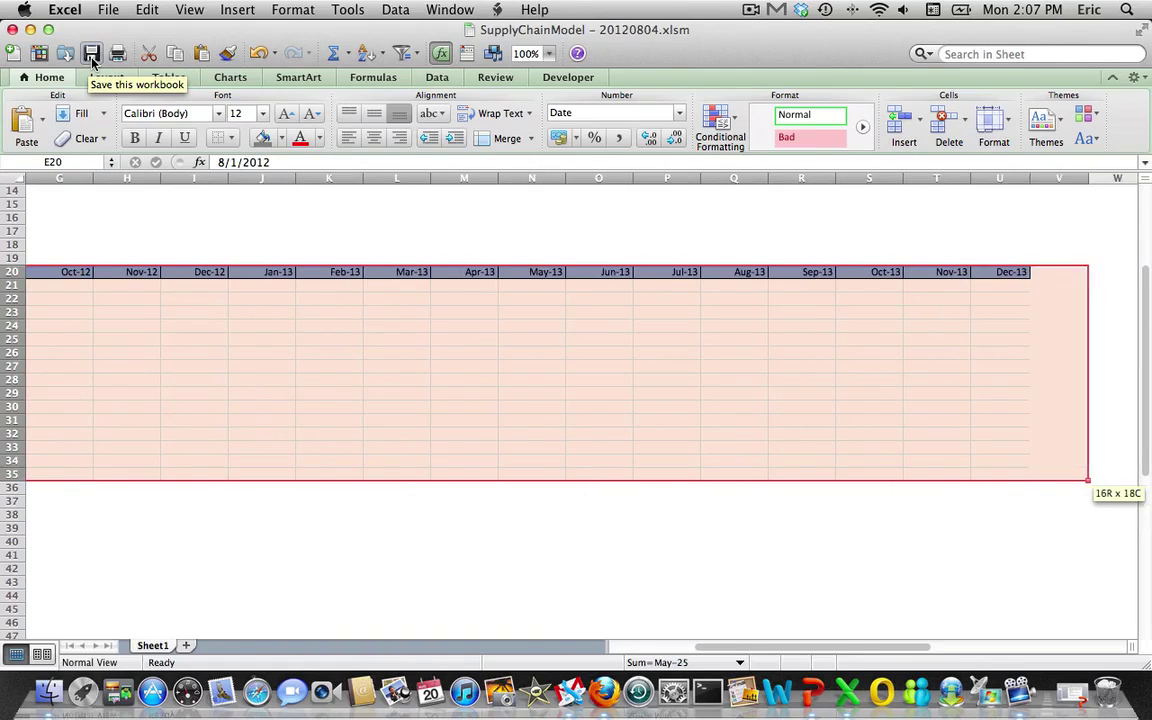
key("shift+Left")
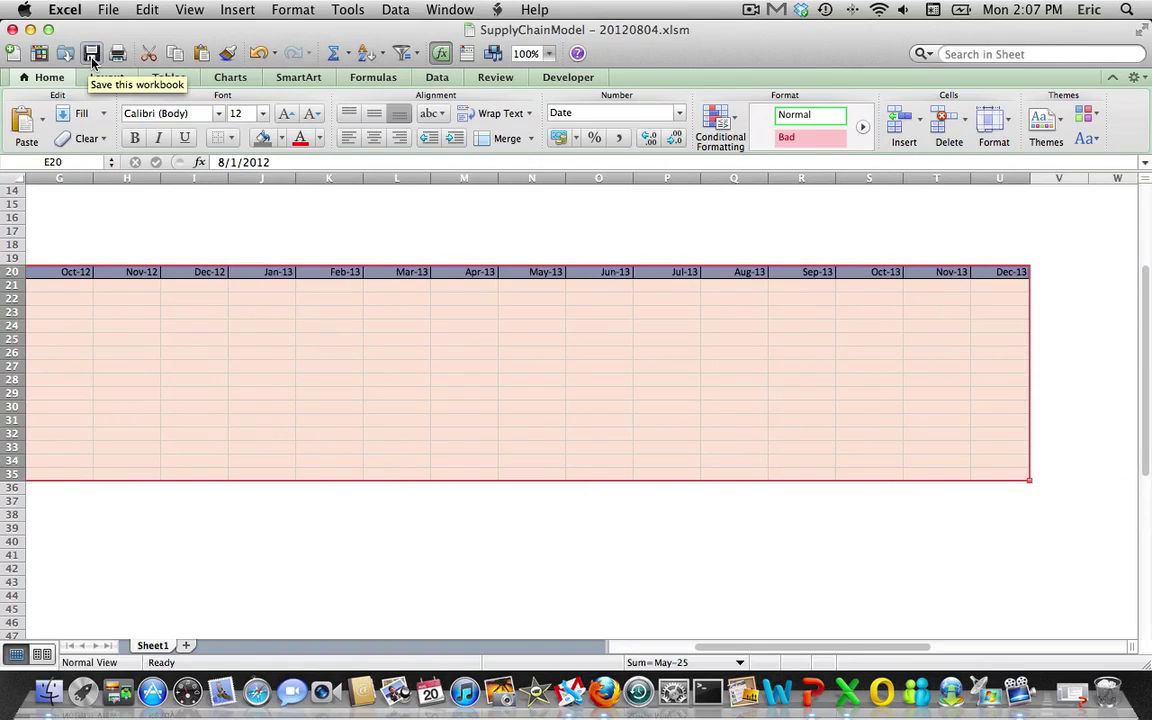
left_click(233, 140)
left_click(231, 190)
Apply a bottom double border to B29:U29, beneath the last Inventory row of the lower table
key("Left")
key("Down")
key("Down")
key("Down")
key("Down")
key("Down")
key("Down")
key("Down")
key("Down")
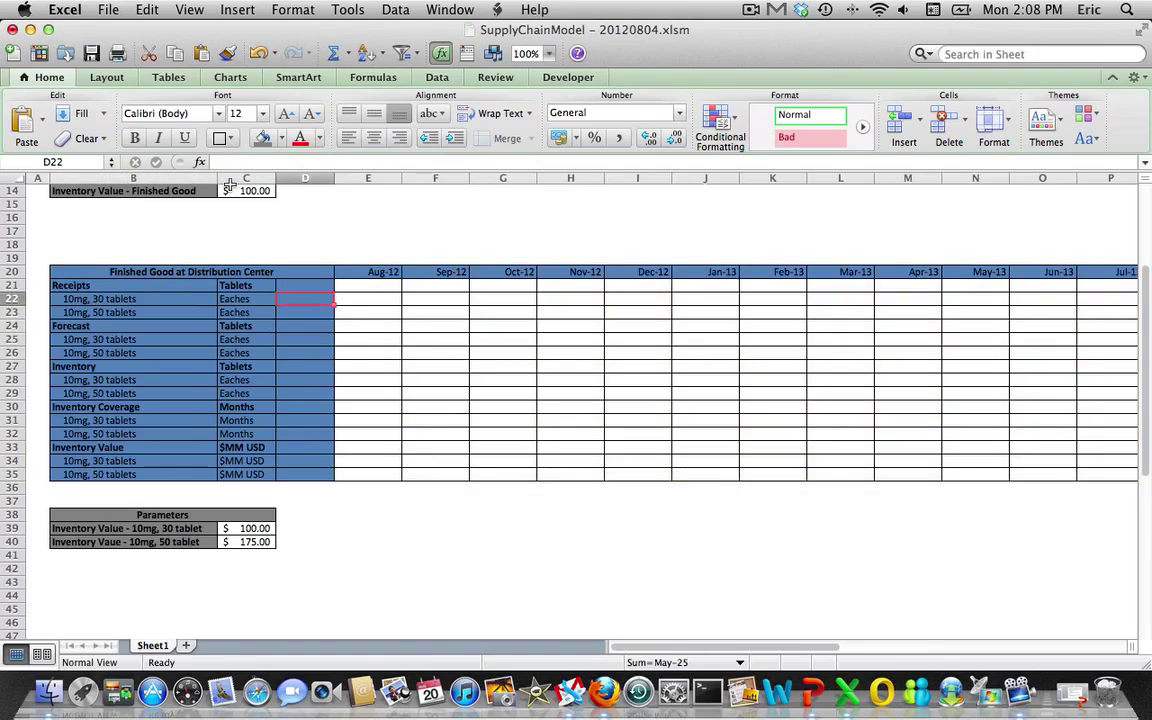
key("Down")
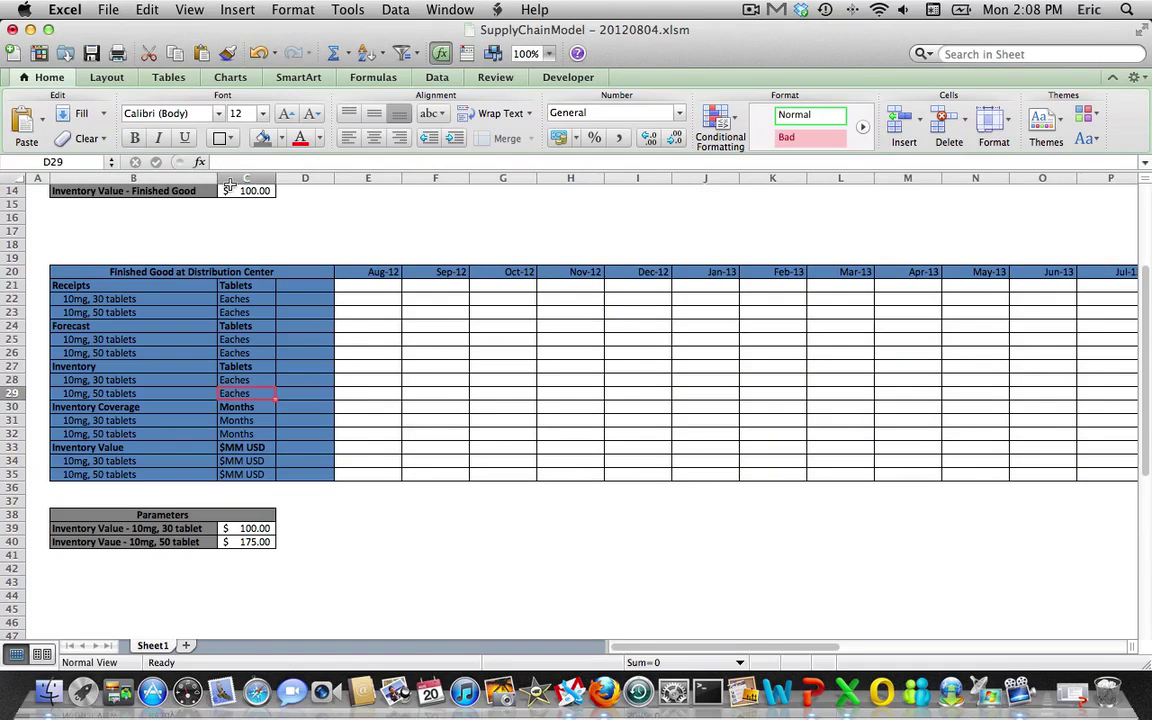
key("Left")
key("Left")
key("shift+Right")
key("shift+Right")
key("shift+Right")
key("shift+Right")
key("shift+Right")
key("shift+Right")
key("shift+Right")
key("shift+Right")
key("shift+Right")
key("shift+Right")
key("shift+Right")
key("shift+Right")
key("shift+Right")
key("shift+Right")
key("shift+Right")
key("shift+Right")
key("shift+Right")
key("shift+Right")
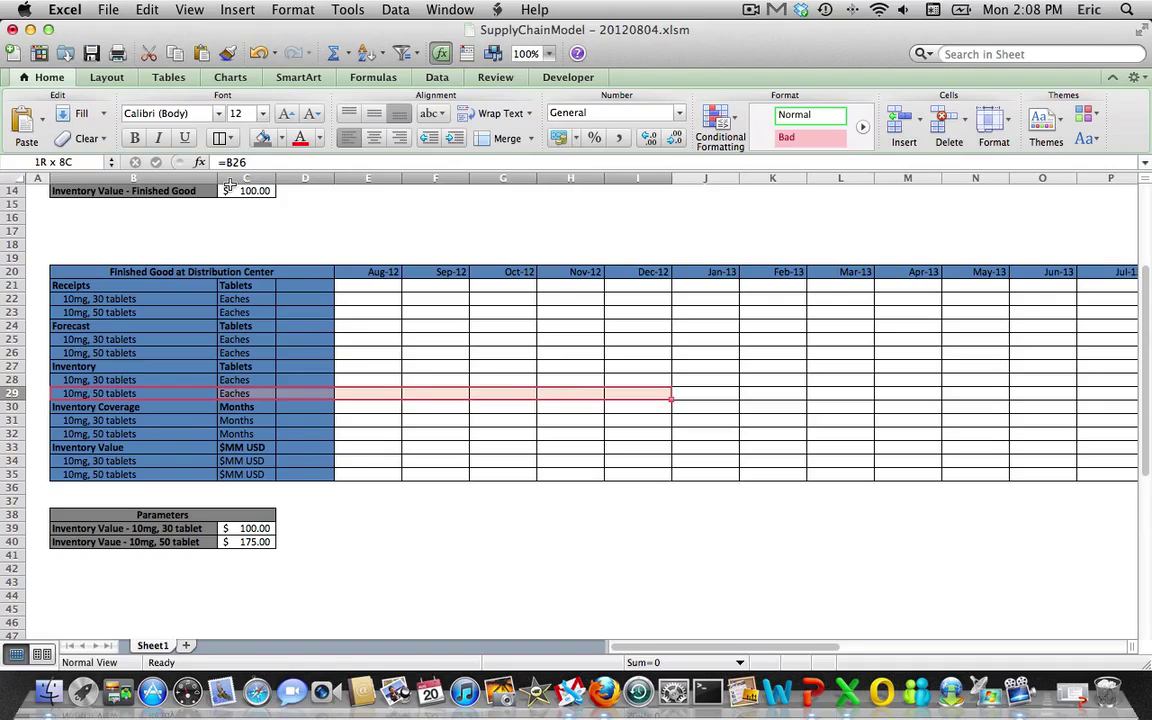
key("shift+Right")
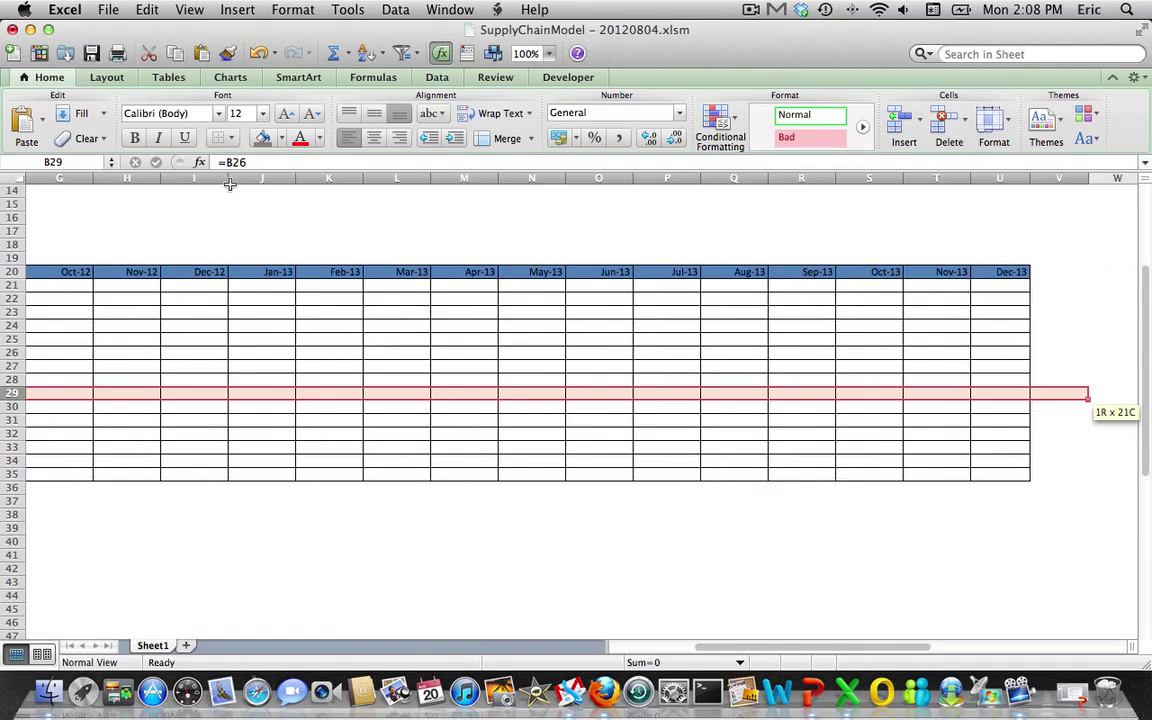
left_click(231, 140)
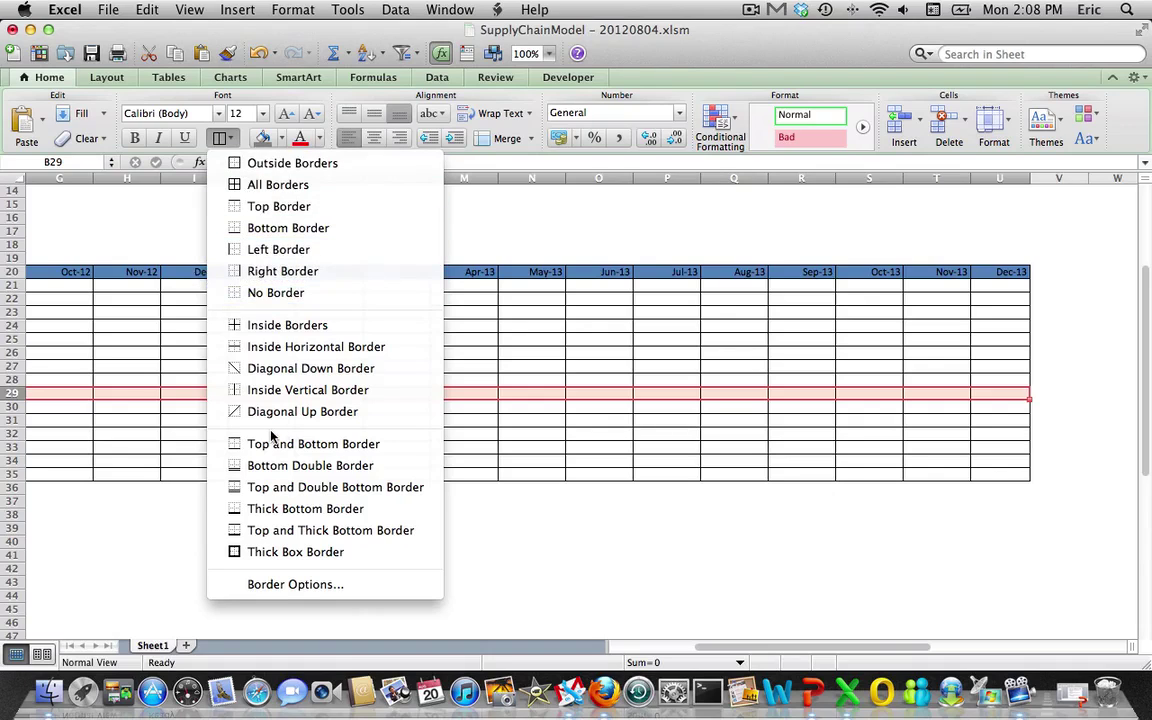
left_click(282, 465)
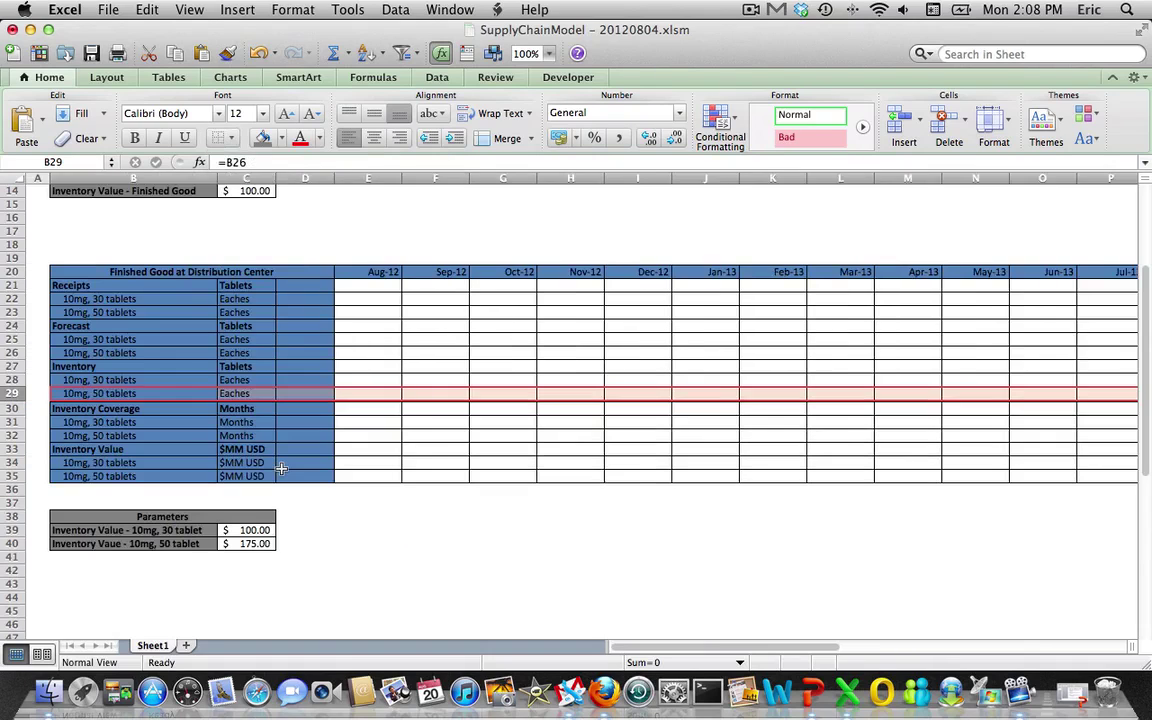
Enter the 10mg, 30-tablet forecast as 1000, 1200 and 1300 for Sep-12 to Nov-12 in F25:H25
key("Left")
key("Up")
key("Up")
key("Up")
key("Right")
key("Right")
key("Up")
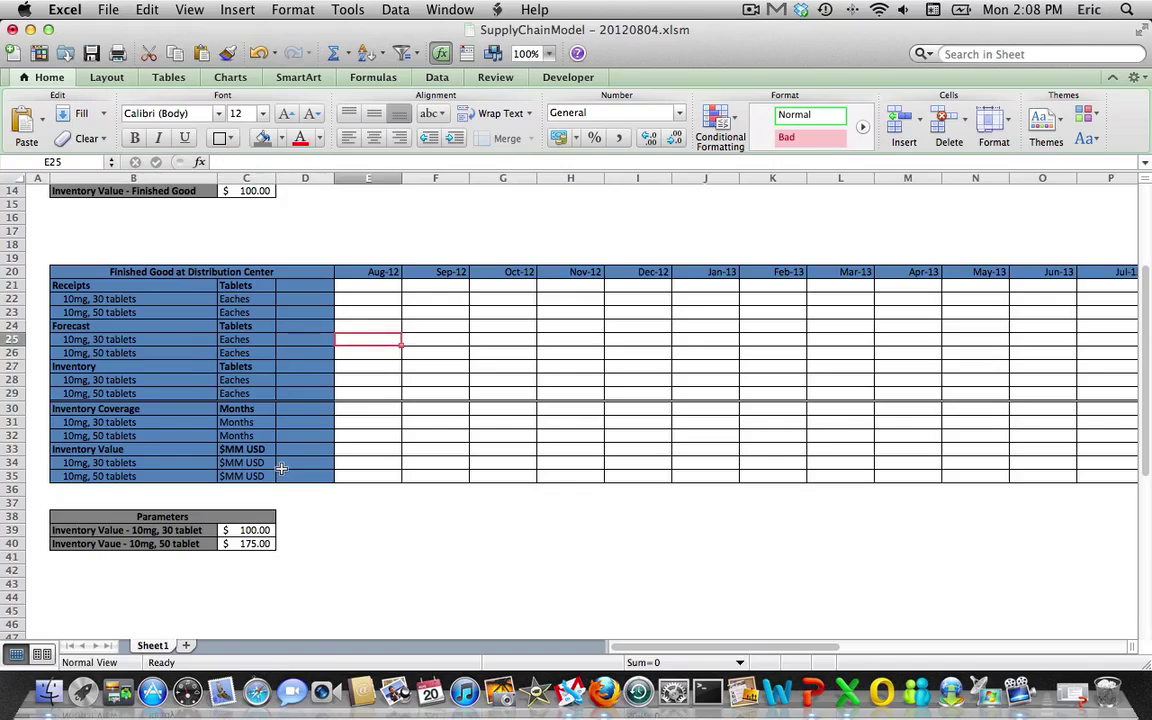
key("Right")
key("Right")
key("Right")
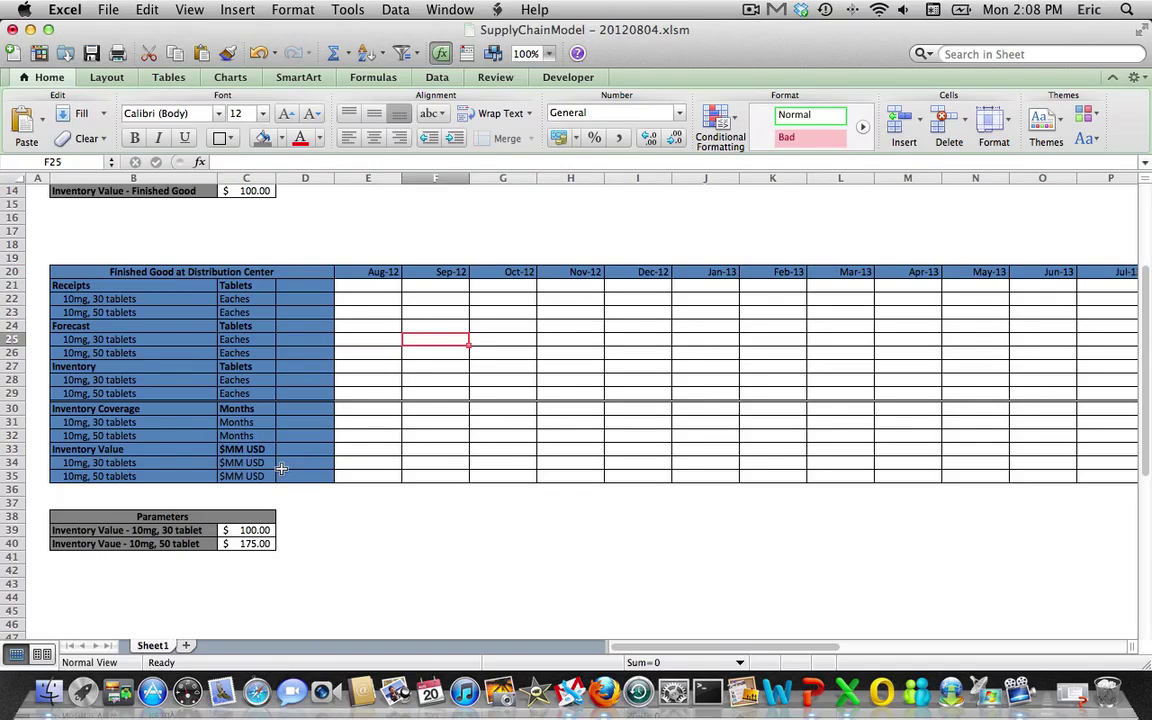
type("1")
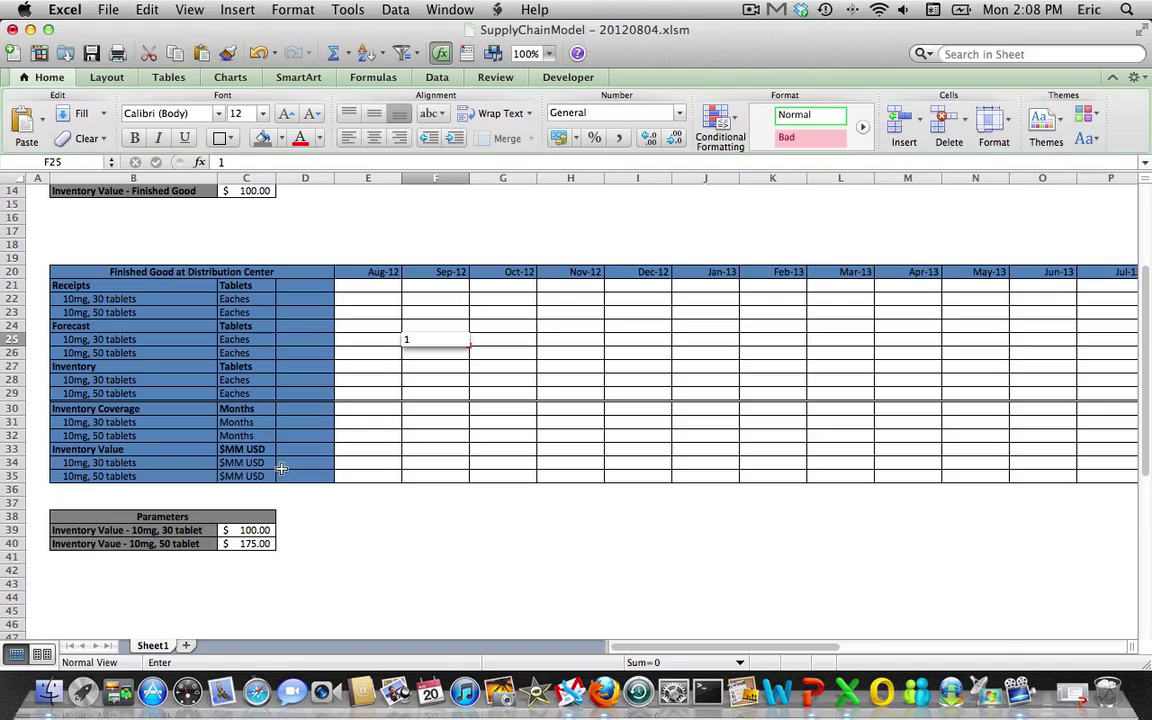
type("000")
key("Right")
type("1200")
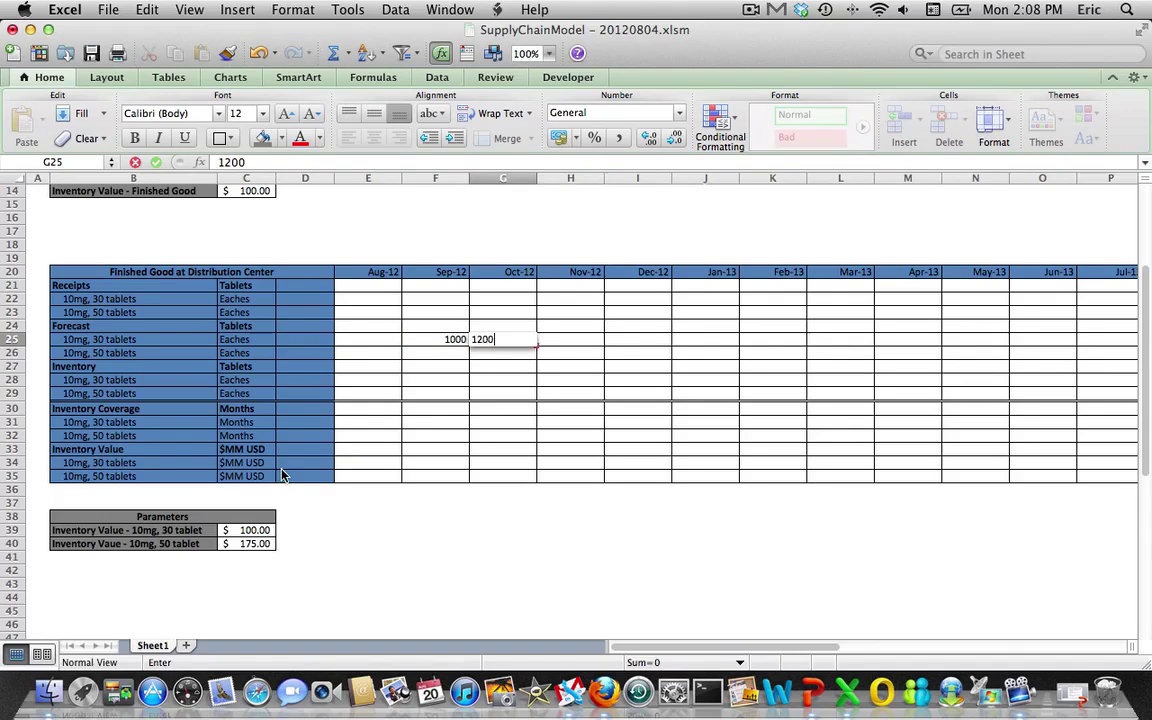
key("Right")
type("13")
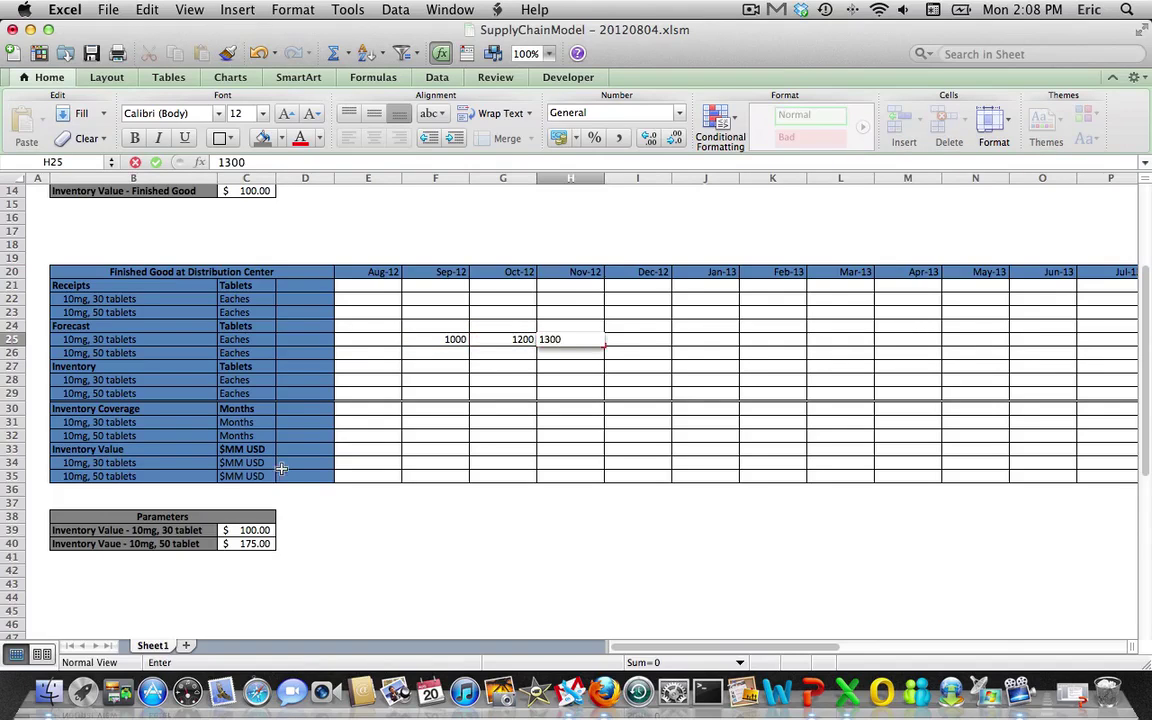
key("Right")
Enter the 10mg, 50-tablet forecast as 700, 500 and 600 for Sep-12 to Nov-12 in F26:H26
key("Down")
key("Left")
key("Left")
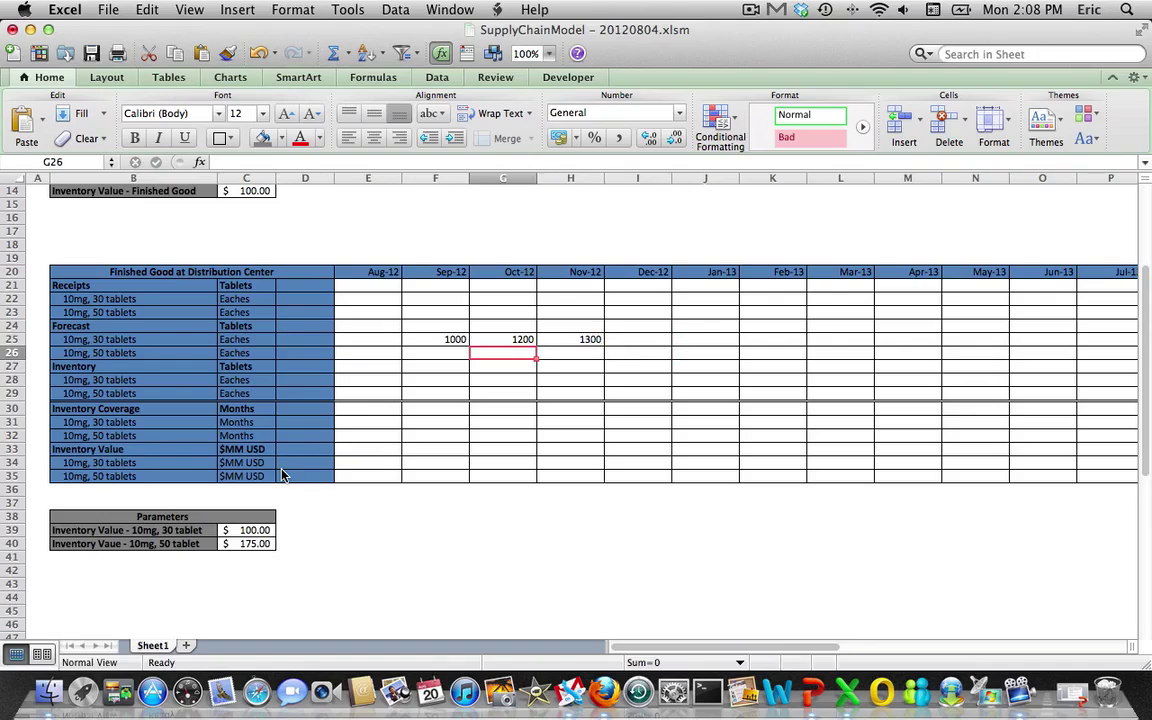
key("Left")
type("700")
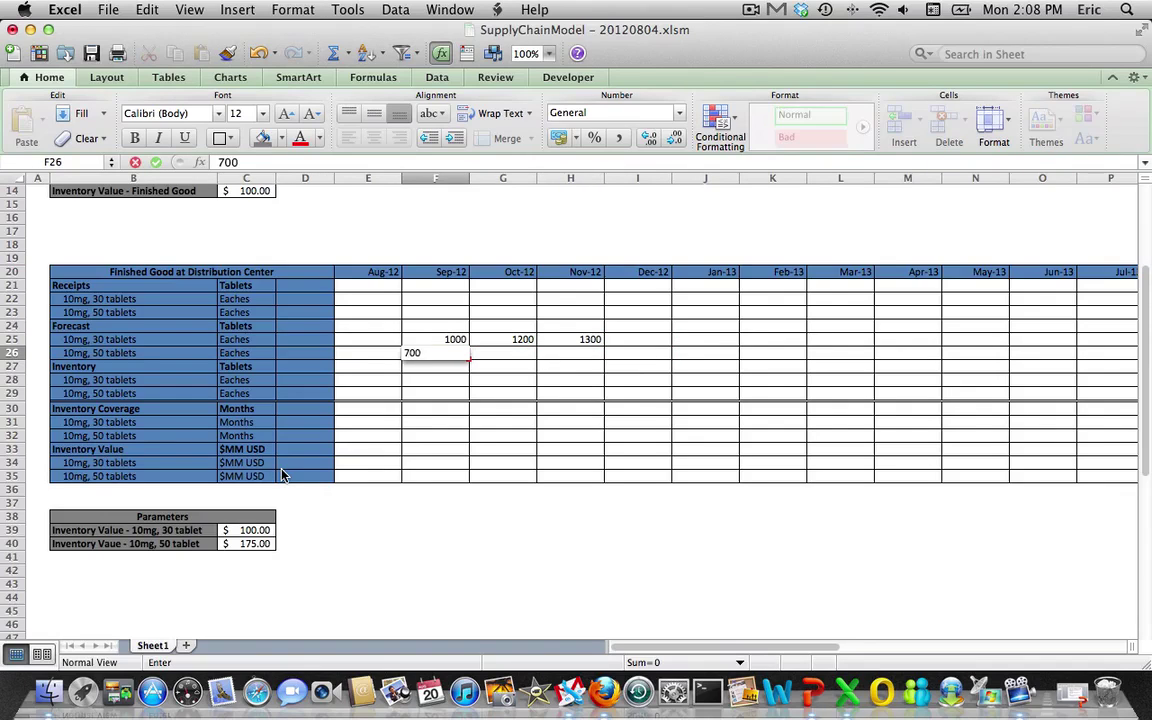
key("Right")
type("500")
key("Right")
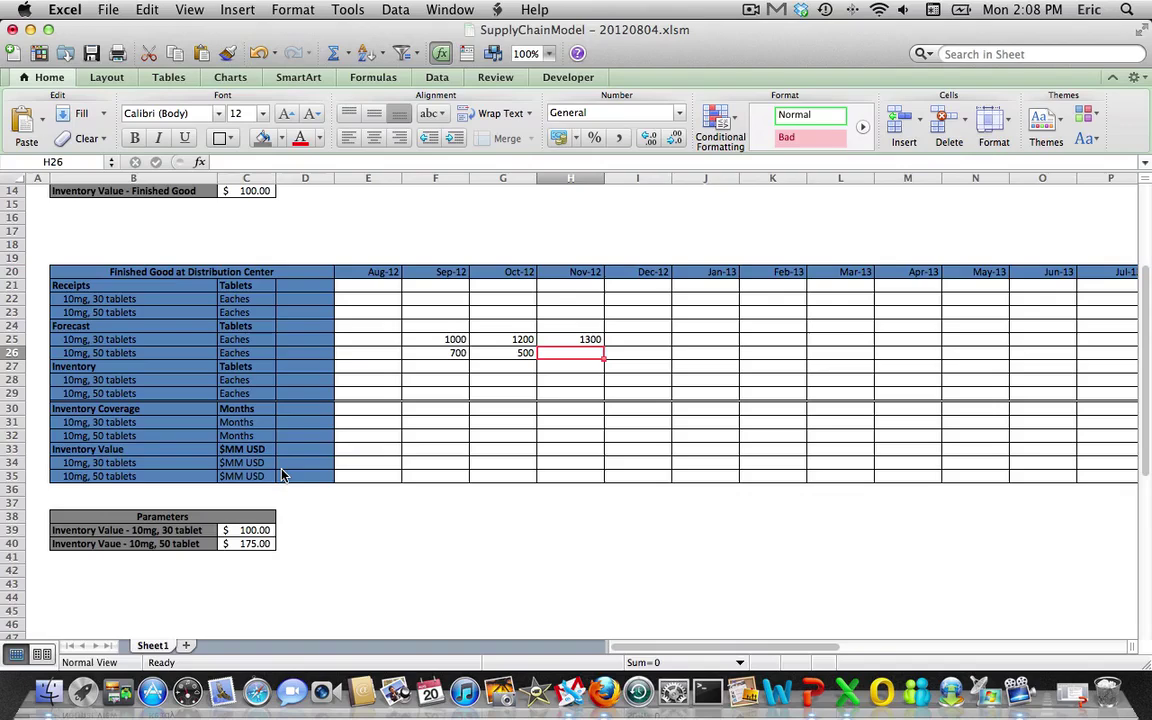
type("600")
key("Return")
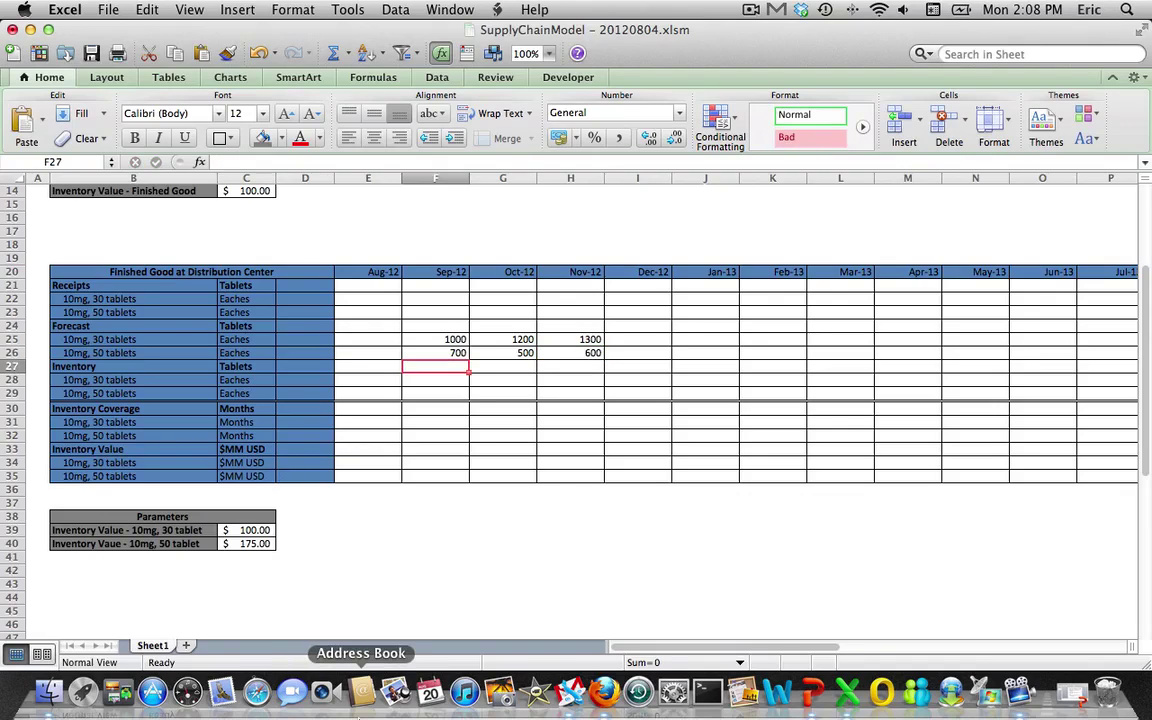
Fill the Nov-12 forecast values in H25:H26 across both tablet rows through Apr-13 in column M
key("Up")
key("Up")
key("Right")
key("shift+Down")
key("shift+Right")
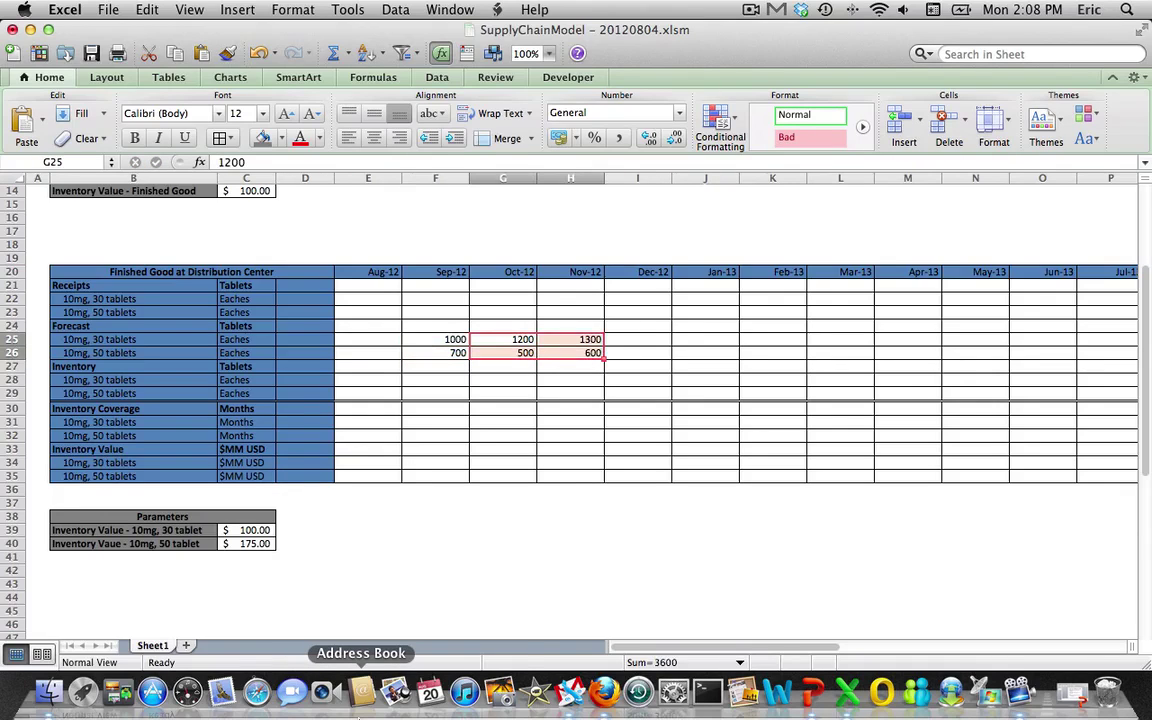
left_click(655, 366)
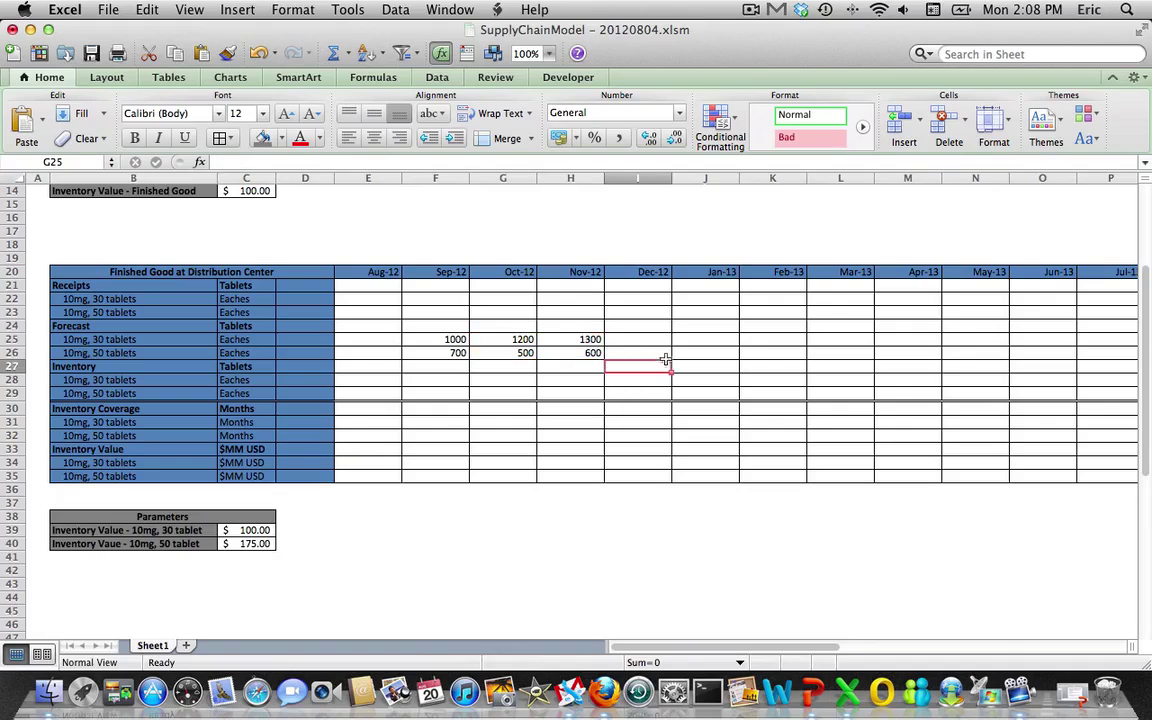
key("shift+Right")
key("shift+Right")
key("shift+Up")
left_click_drag(586, 341, 777, 360)
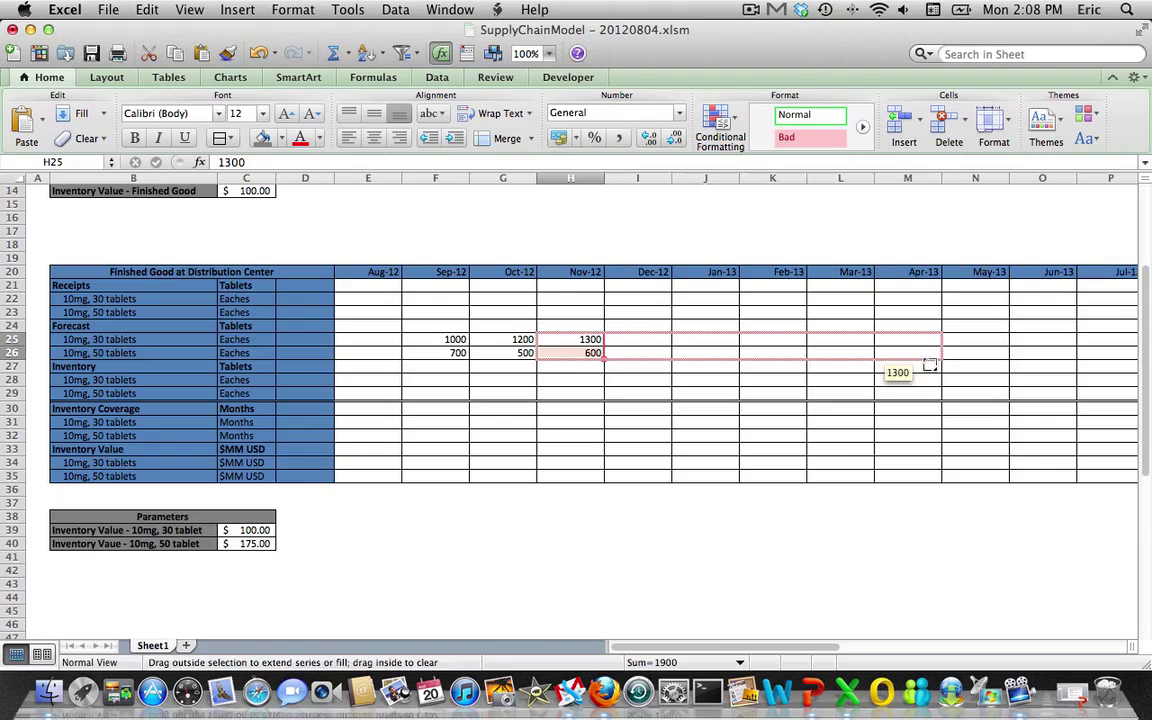
left_click_drag(930, 366, 929, 364)
Enter the 10mg, 30-tablet forecast as 1400, 1500, 1420 and 1100 for May-13 to Aug-13 in N25:Q25
key("Right")
key("Right")
key("Right")
key("Right")
key("Right")
key("Right")
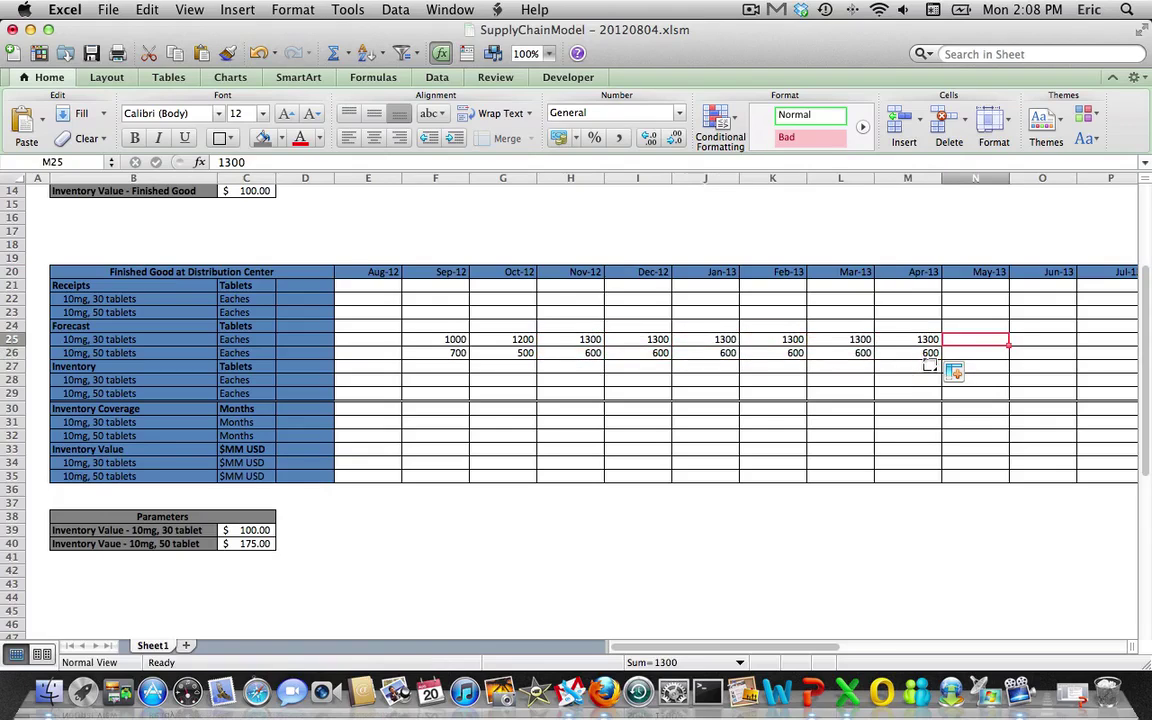
type("1400")
key("Tab")
type("1")
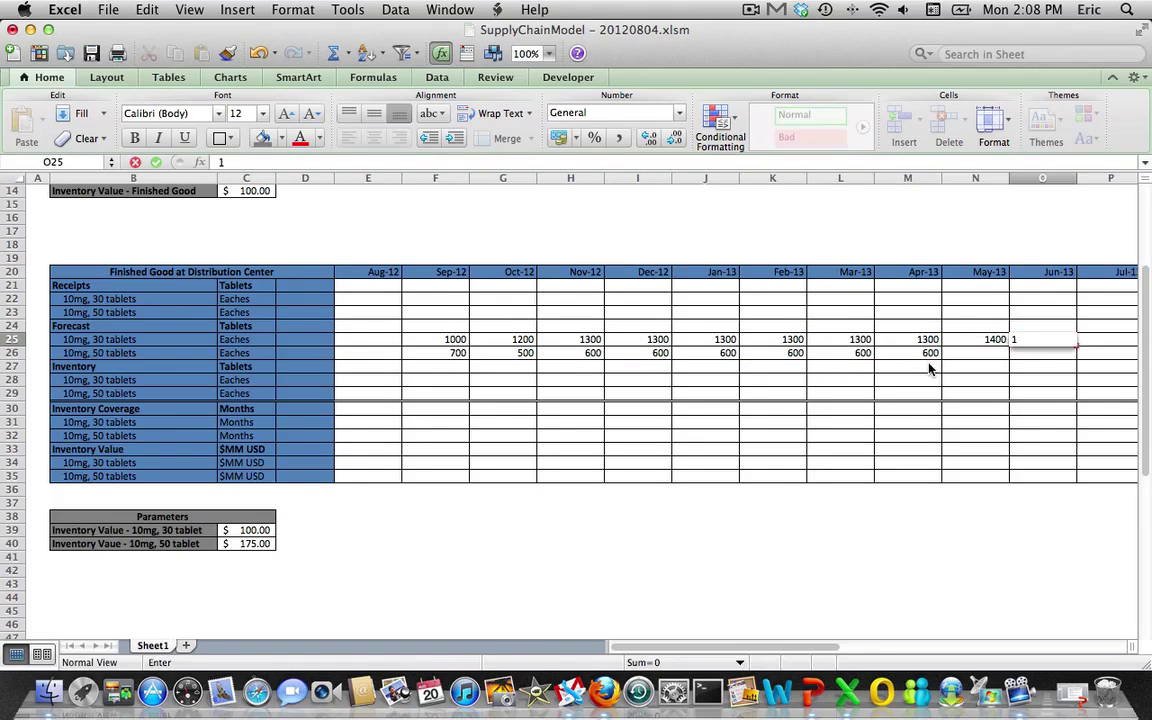
type("500")
key("Tab")
type("1420")
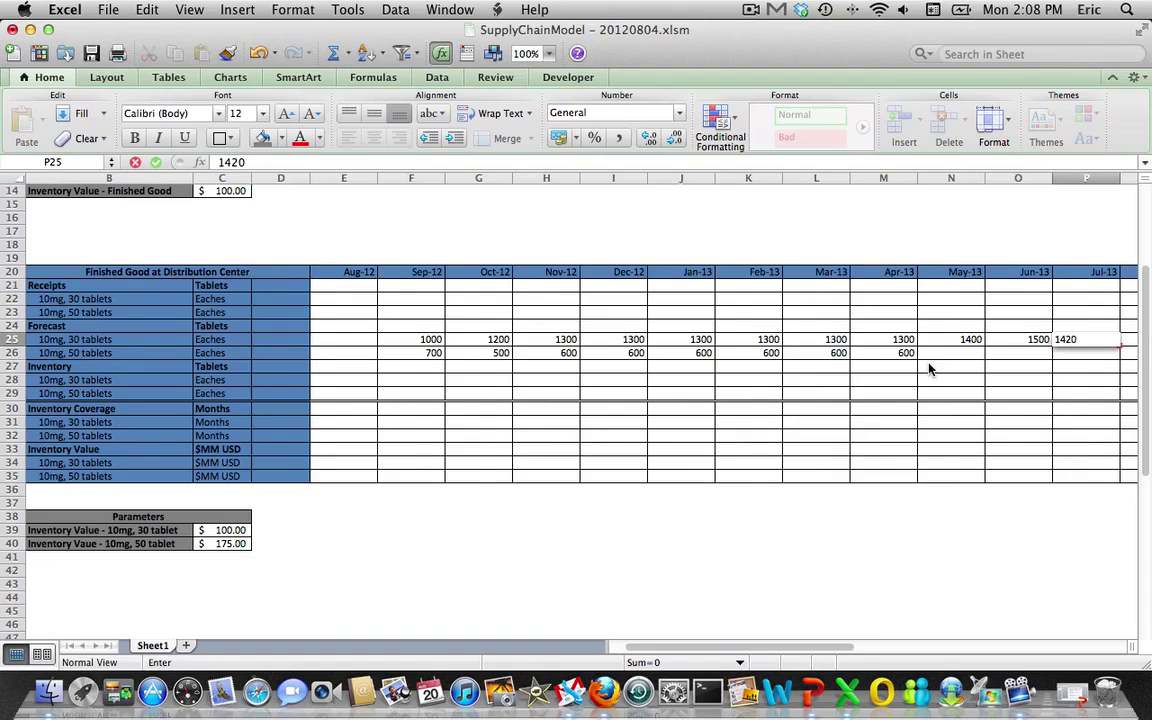
key("Tab")
type("1100")
key("Tab")
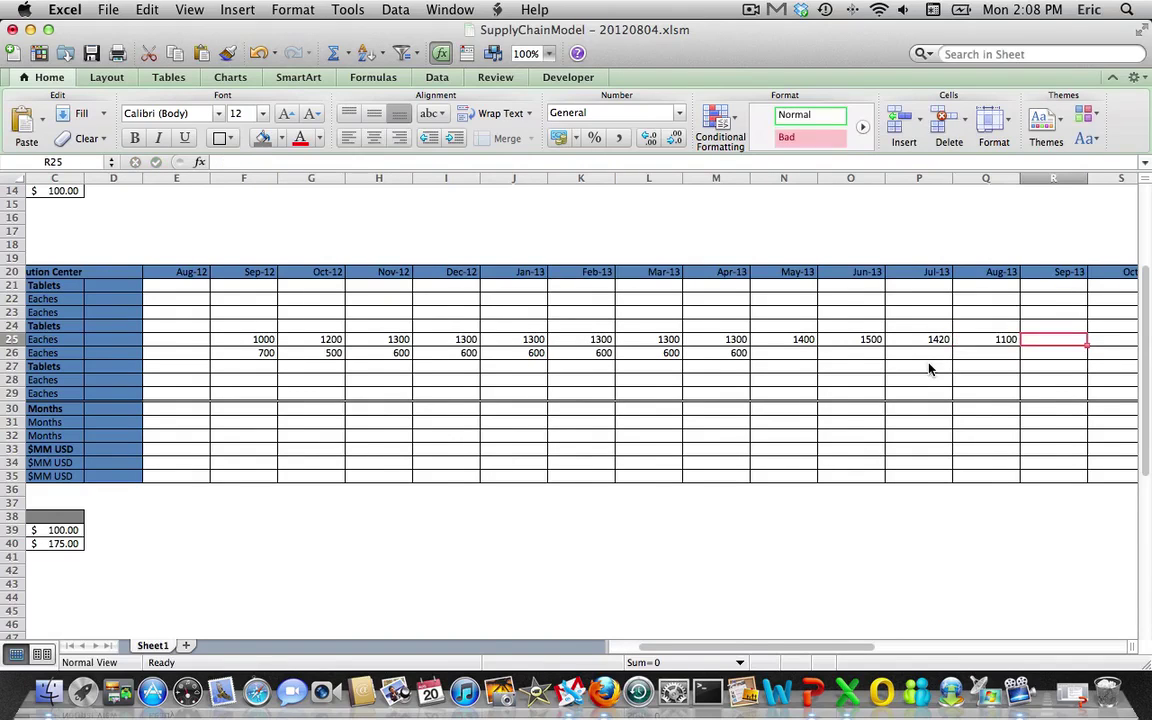
Enter the 10mg, 30-tablet forecast as 950, 900, 500 and 800 for Sep-13 to Dec-13 in R25:U25
type("950")
key("Tab")
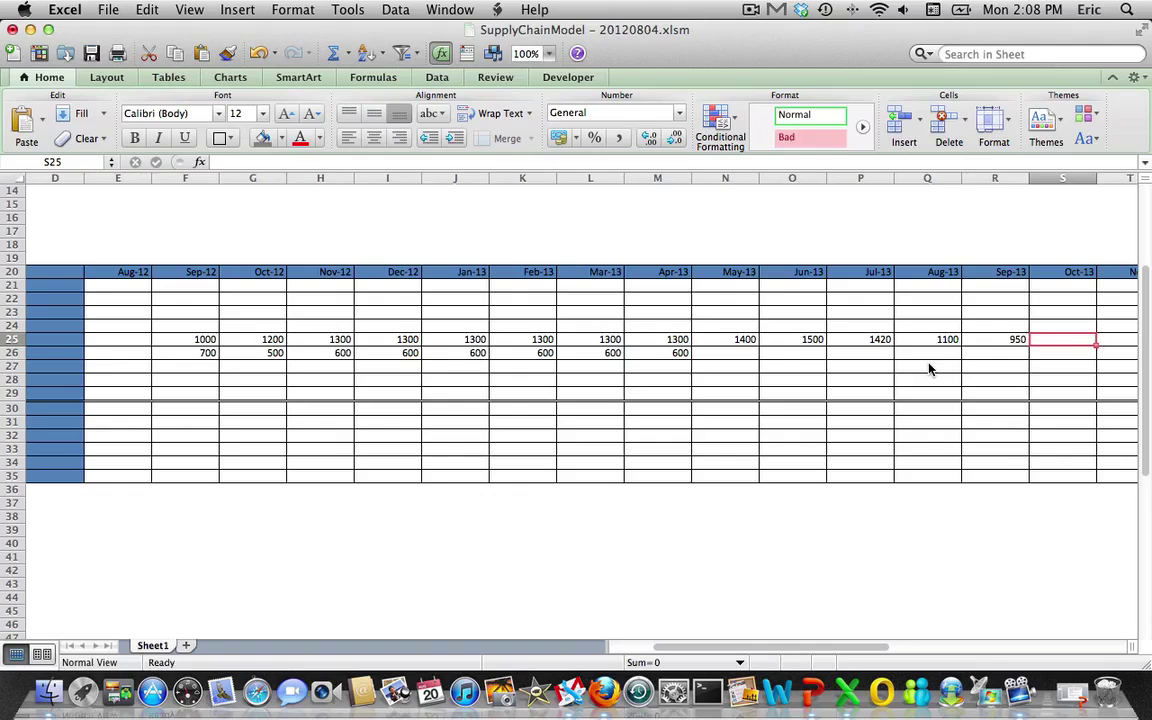
type("900")
key("Tab")
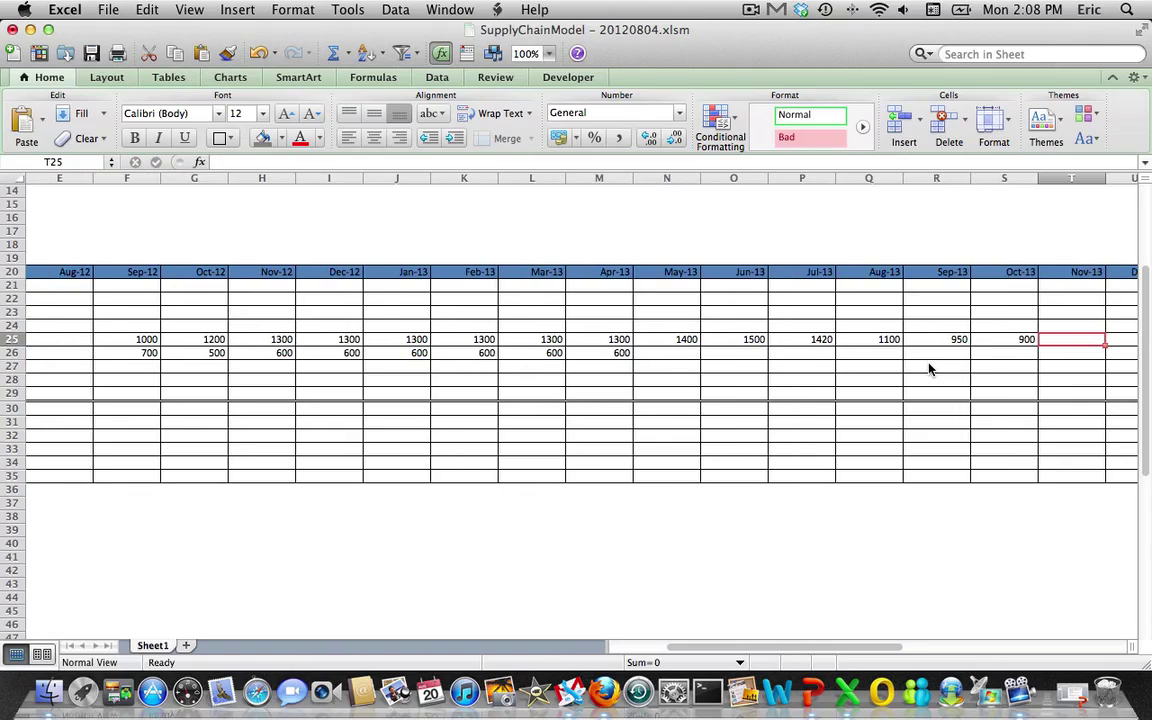
type("500")
key("Tab")
type("800")
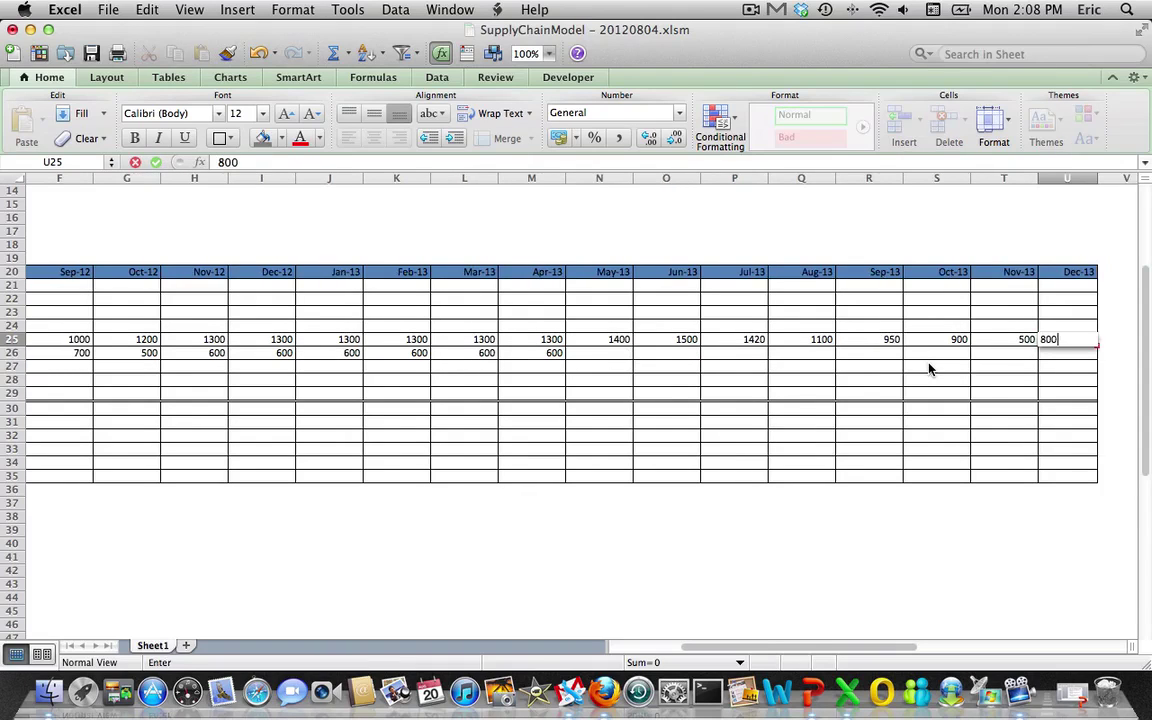
key("Return")
Enter the 10mg, 50-tablet forecast as 700, 750, 400 and 475 for May-13 to Aug-13 in N26:Q26
key("Left")
key("Left")
key("Left")
key("Left")
key("Right")
key("Right")
key("Right")
key("Right")
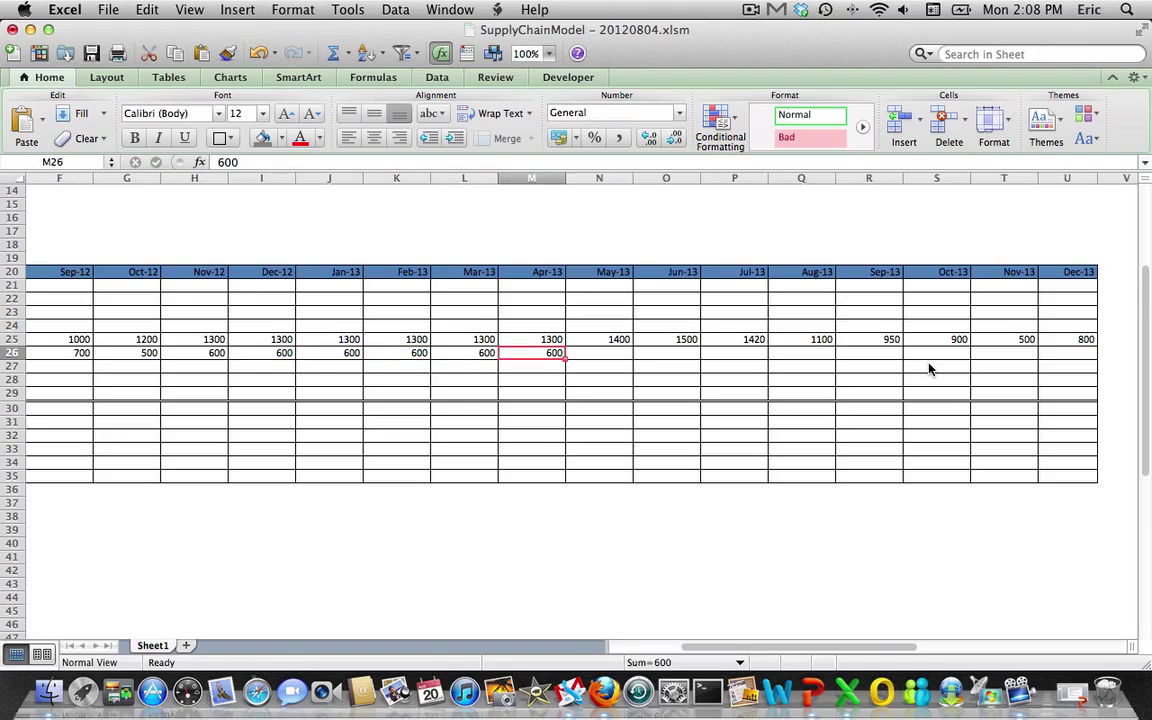
type("700")
key("Tab")
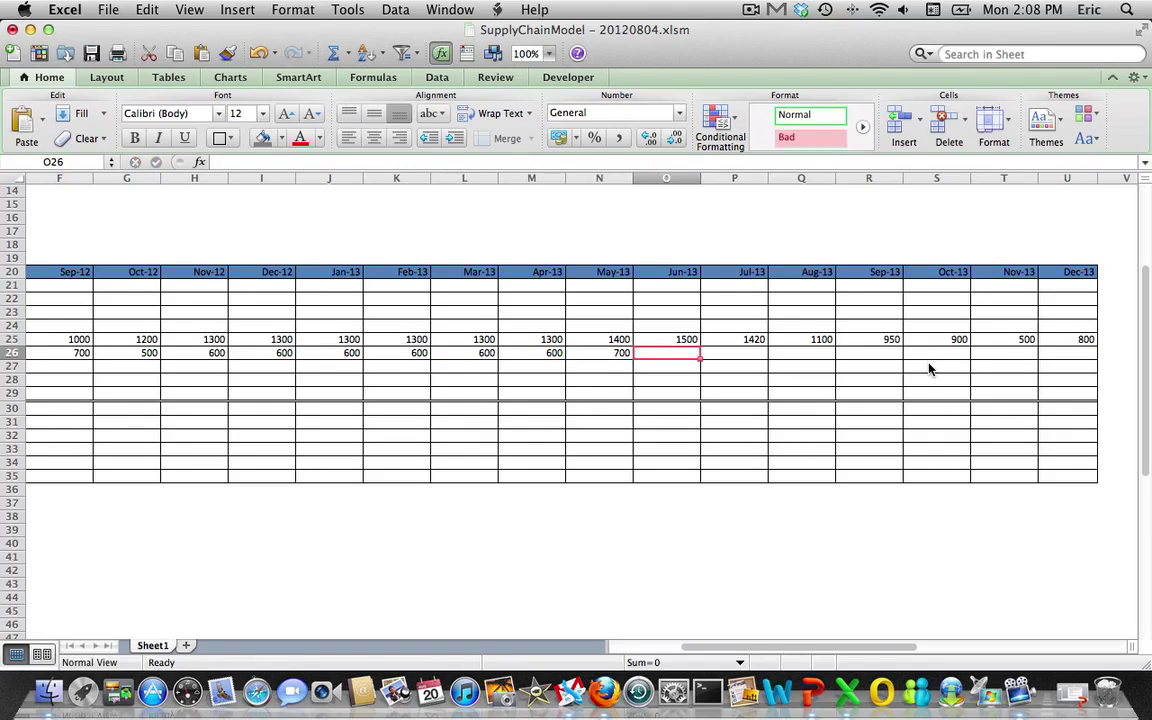
type("750")
key("Tab")
type("400")
key("Tab")
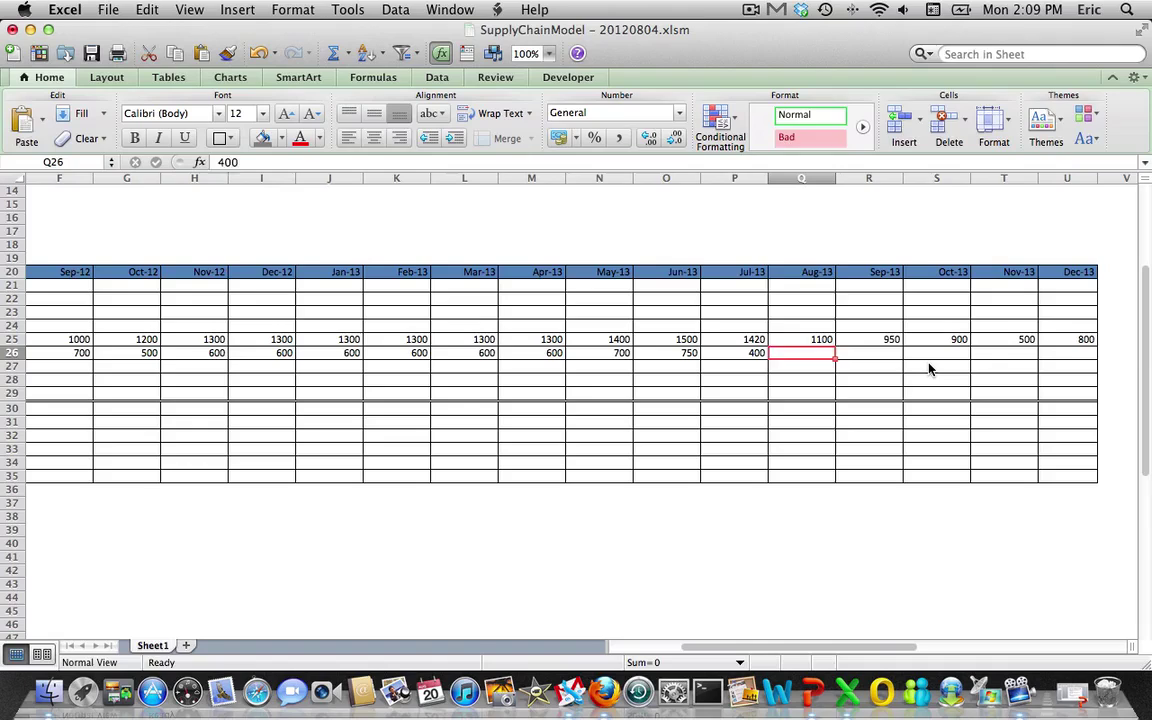
type("475")
key("Tab")
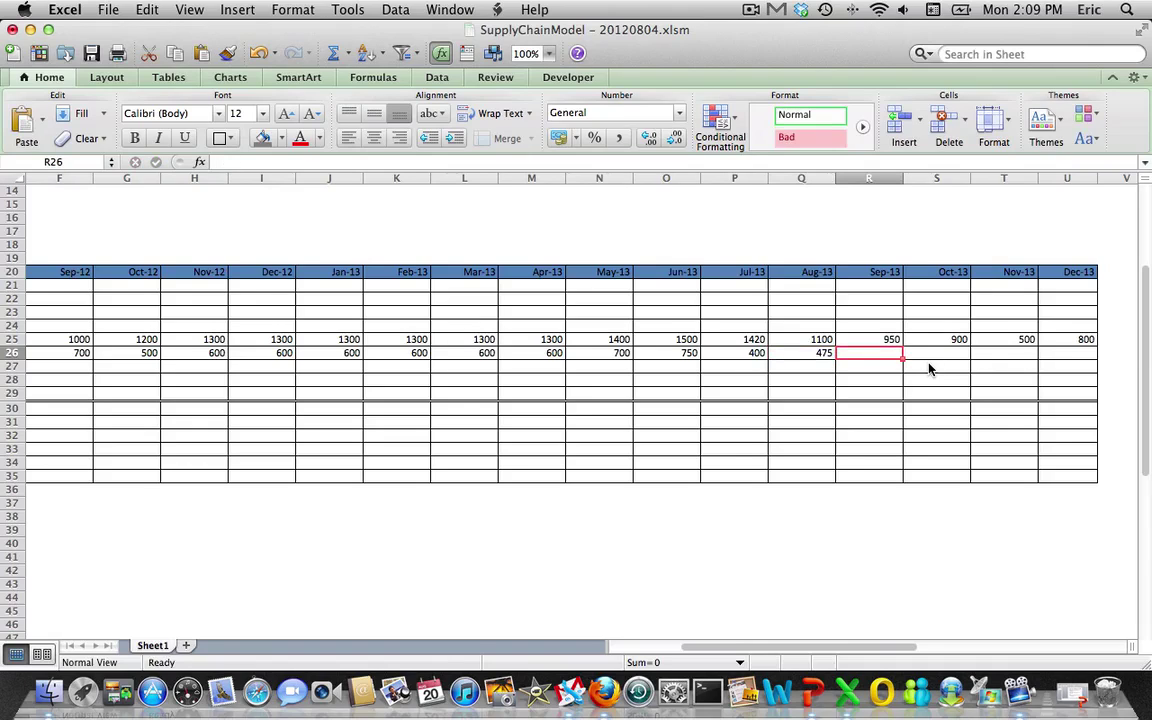
Enter the 10mg, 50-tablet forecast as 600, 650, 700 and 800 for Sep-13 to Dec-13 in R26:U26
type("600")
key("Tab")
type("650")
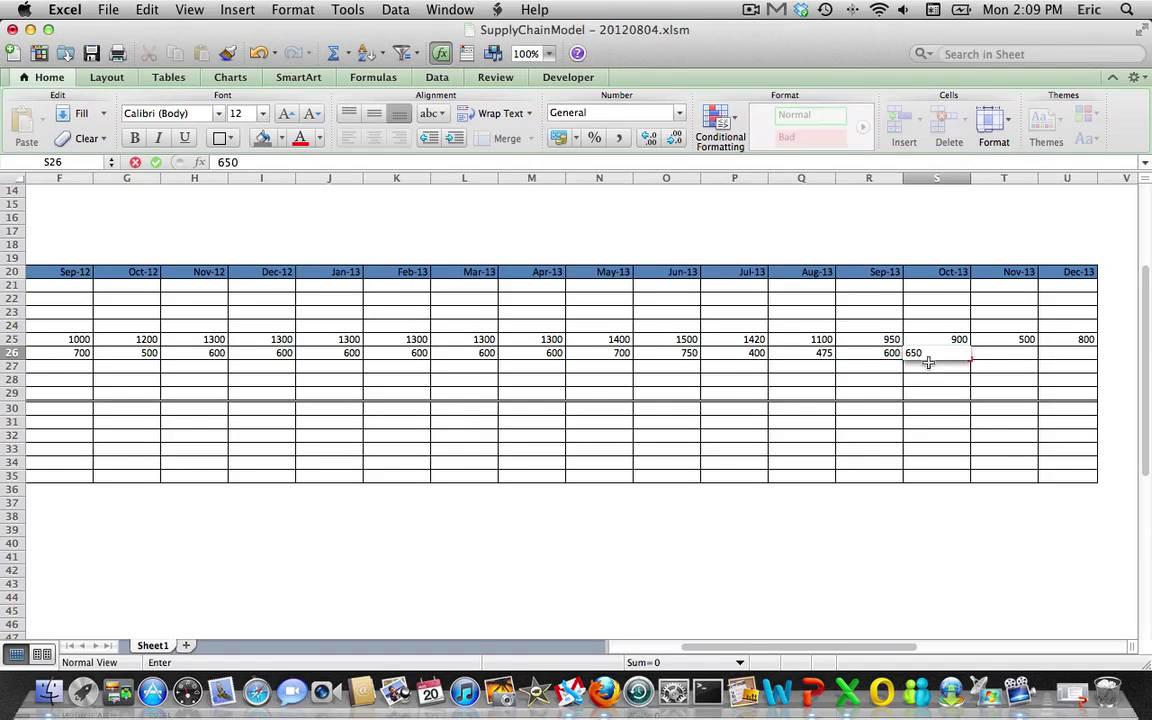
key("Tab")
type("700")
key("Tab")
type("800")
key("Tab")
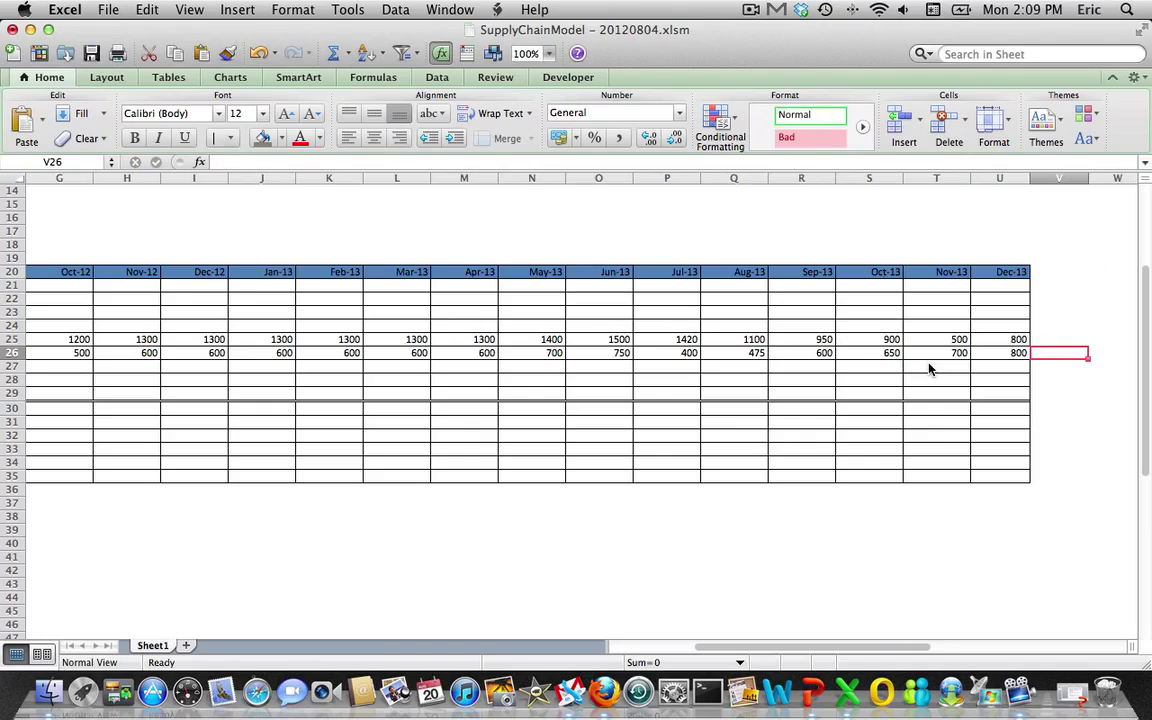
key("Return")
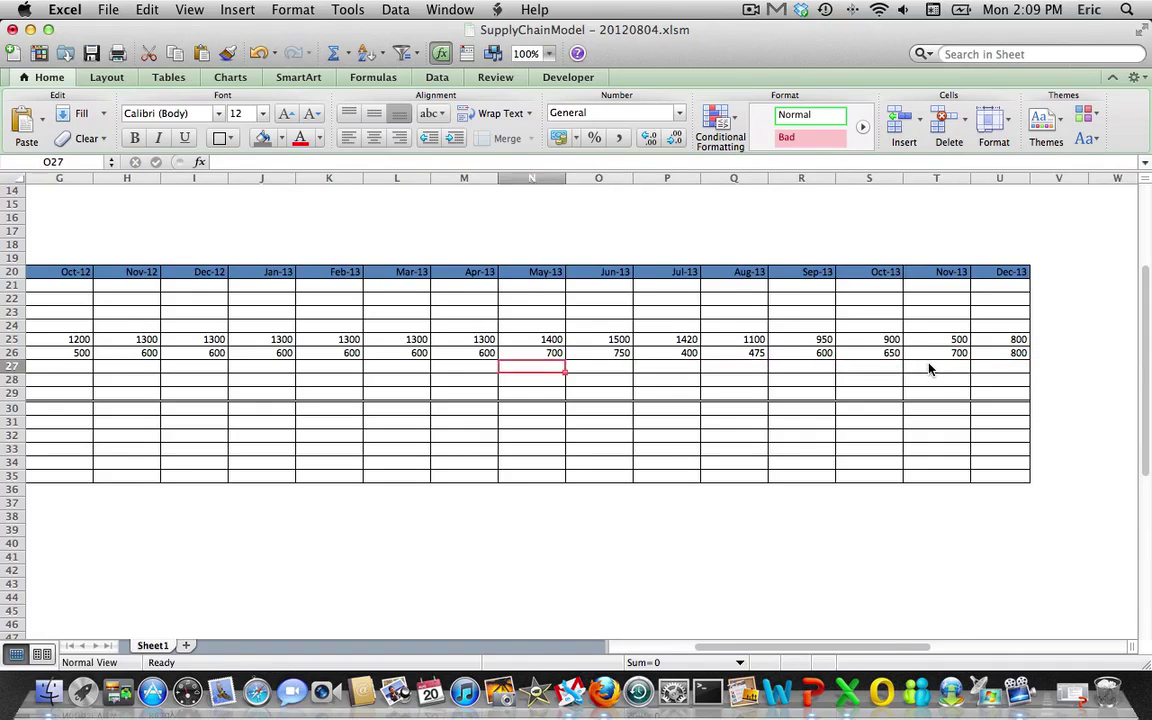
Enter the Aug-12 inventory as 2500 for 10mg, 30 tablets in E28 and 1700 for 10mg, 50 tablets in E29
key("Left")
key("Left")
key("Left")
key("Left")
key("Left")
key("Left")
key("Left")
key("Right")
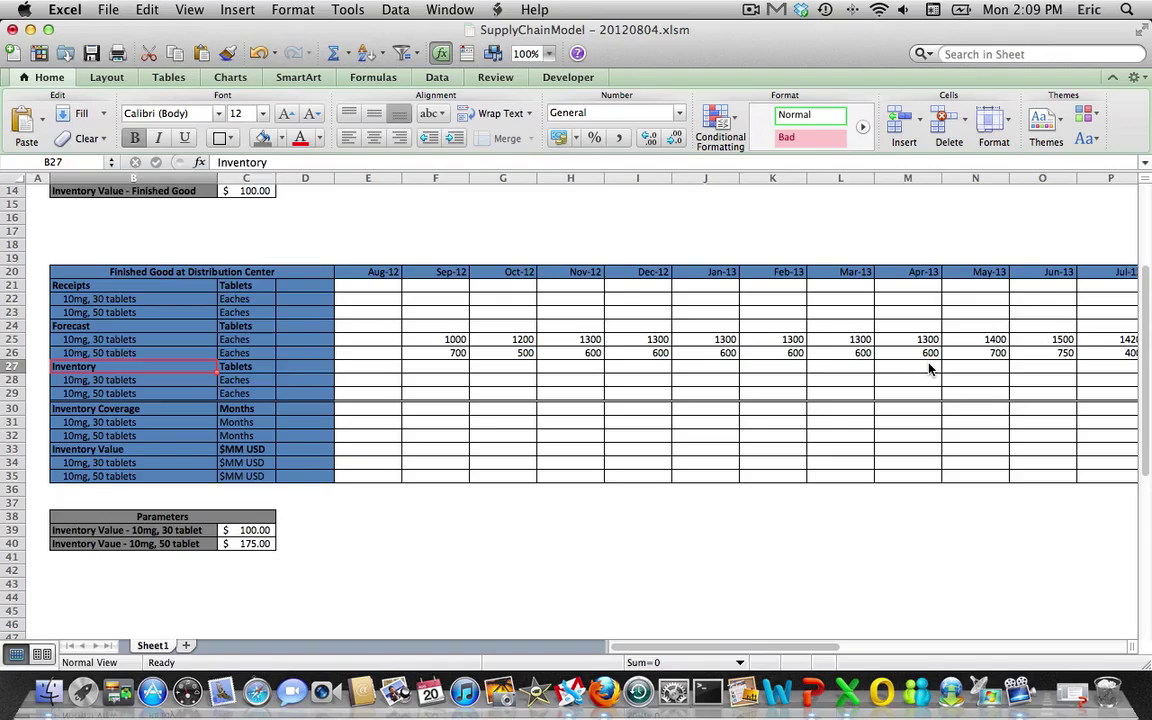
key("Right")
key("Down")
key("Right")
key("Right")
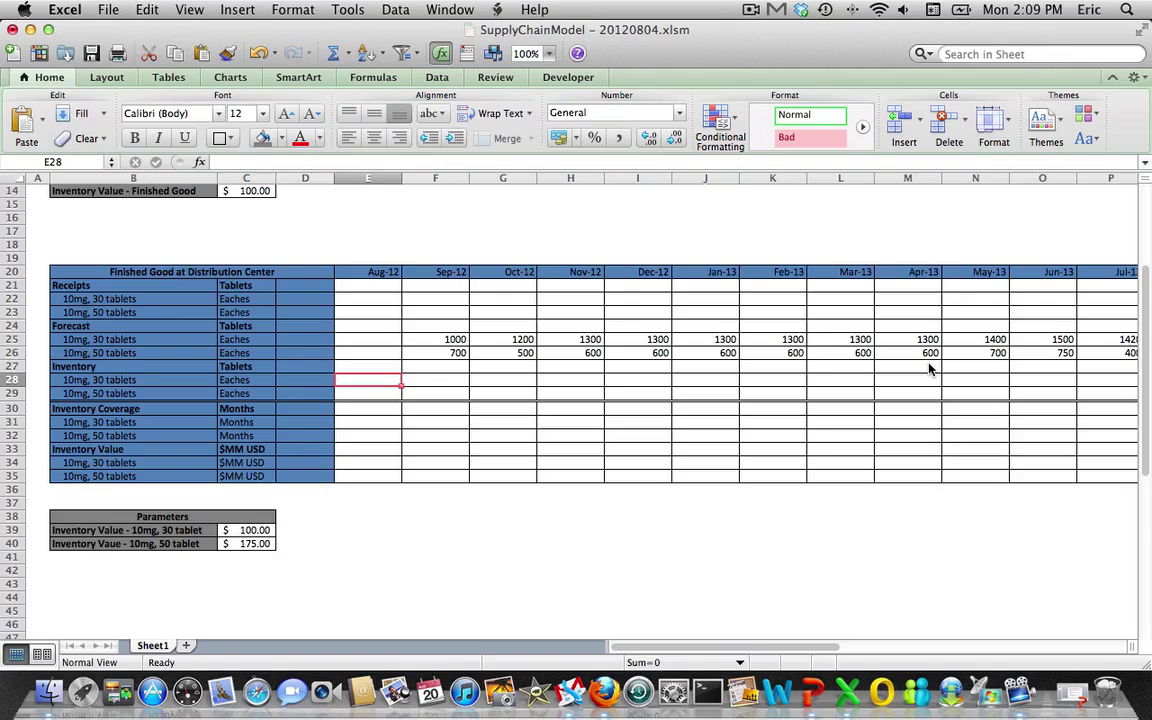
type("2500")
key("Return")
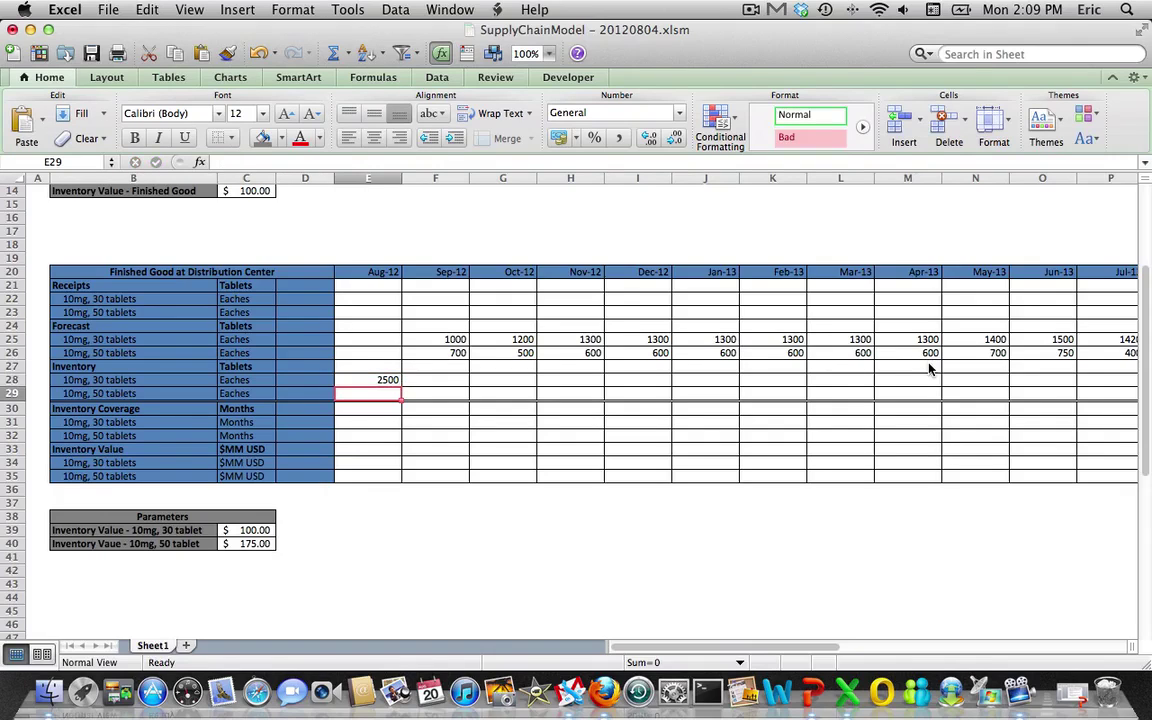
type("17")
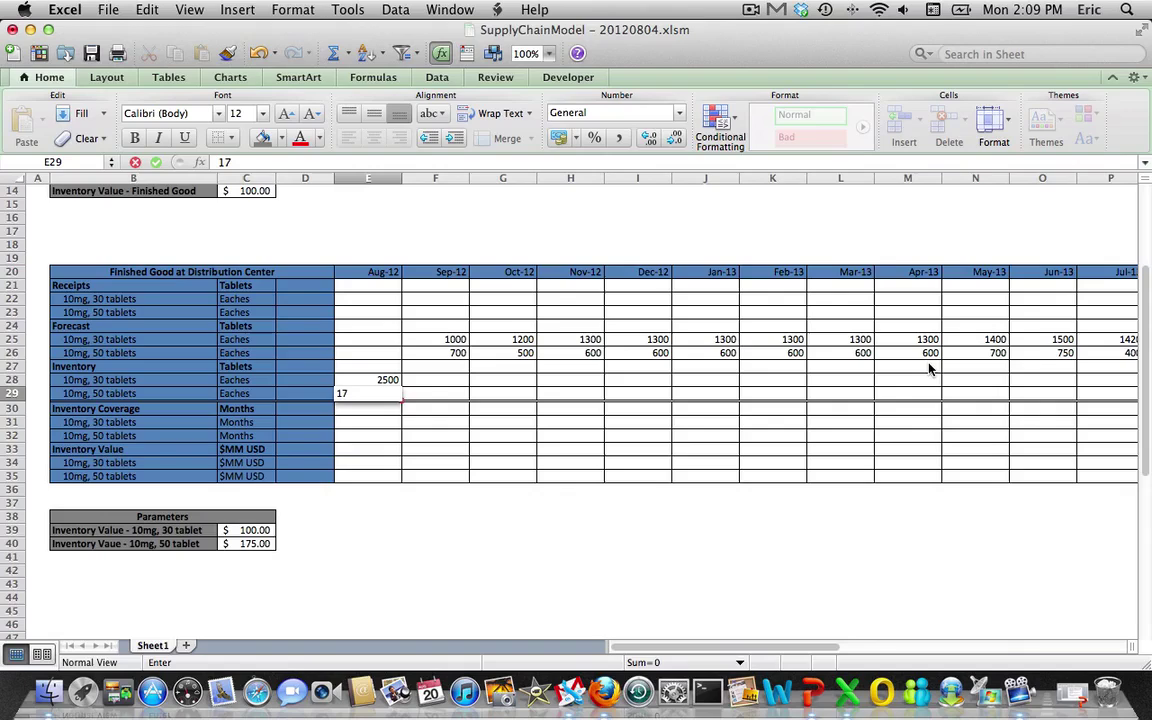
type("00")
key("Return")
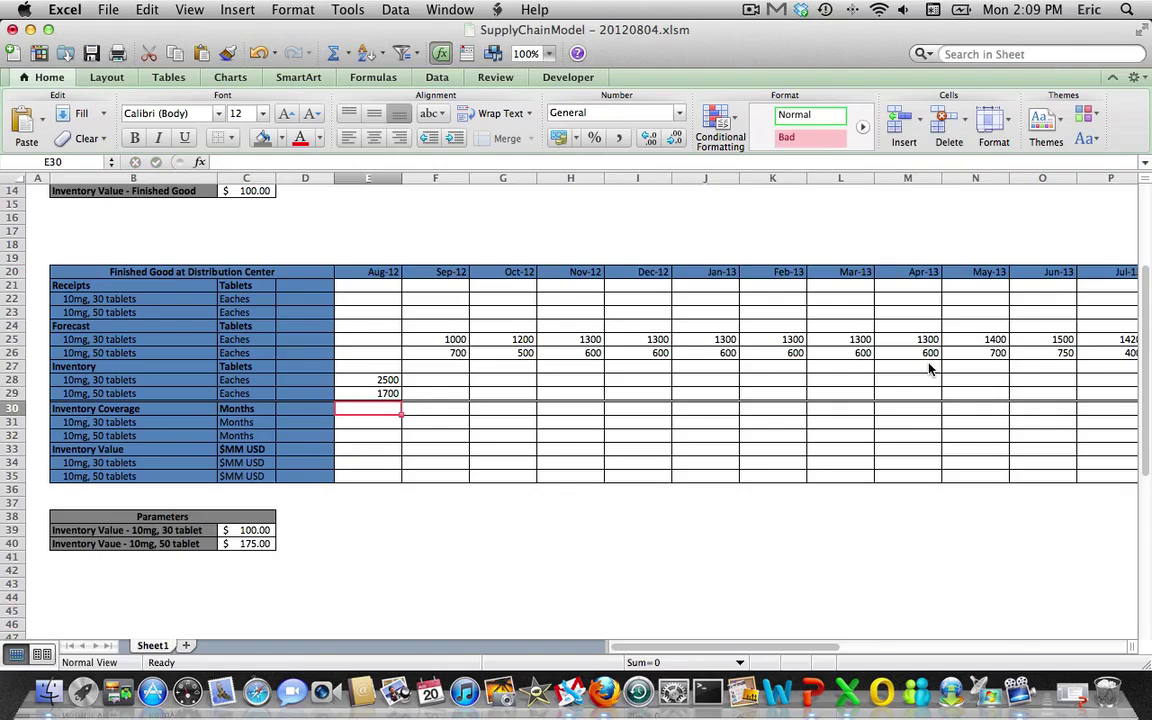
key("Up")
key("Left")
key("Left")
key("Left")
key("Left")
key("Up")
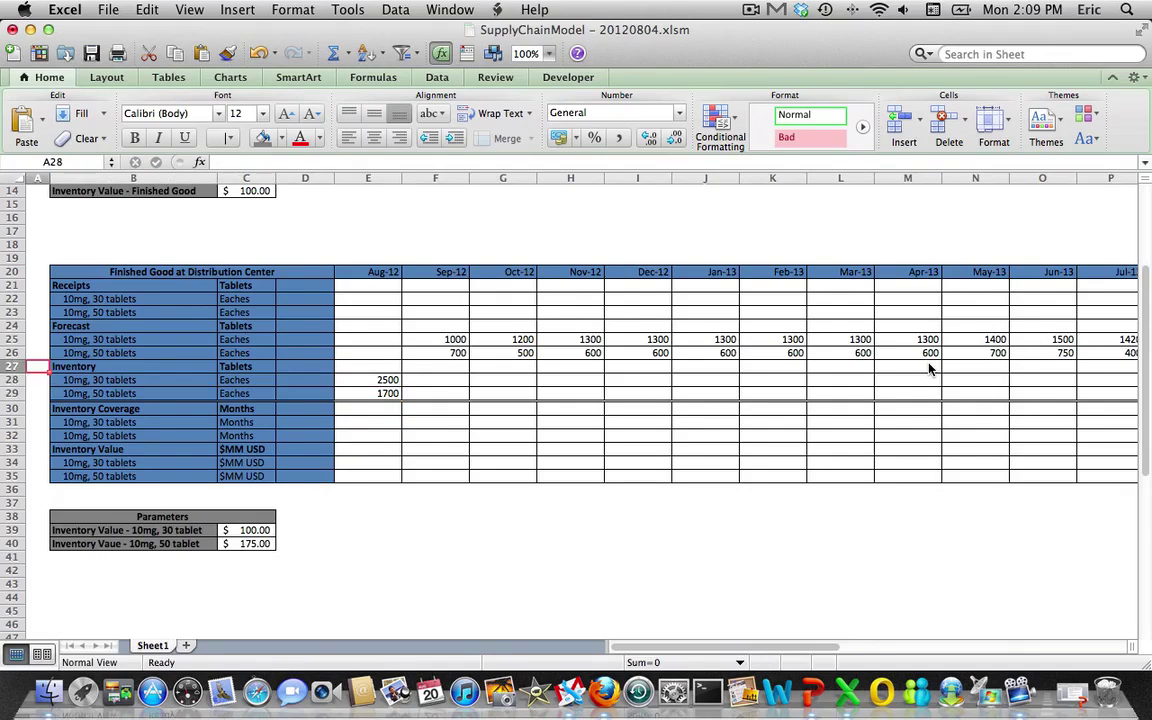
key("Right")
key("Up")
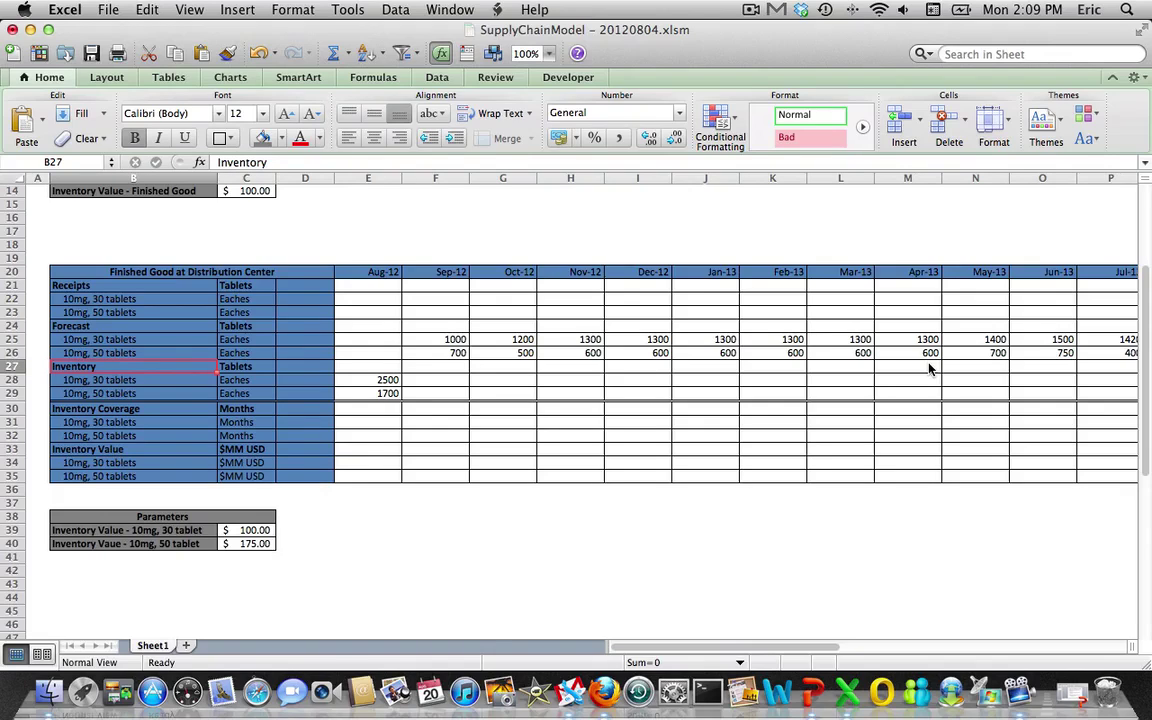
Calculate the Sep-12 inventory for 10mg, 30 tablets in F28 as prior inventory plus receipts minus forecast, with =E28+F22-F25
key("Right")
key("Right")
key("Right")
key("Down")
key("Right")
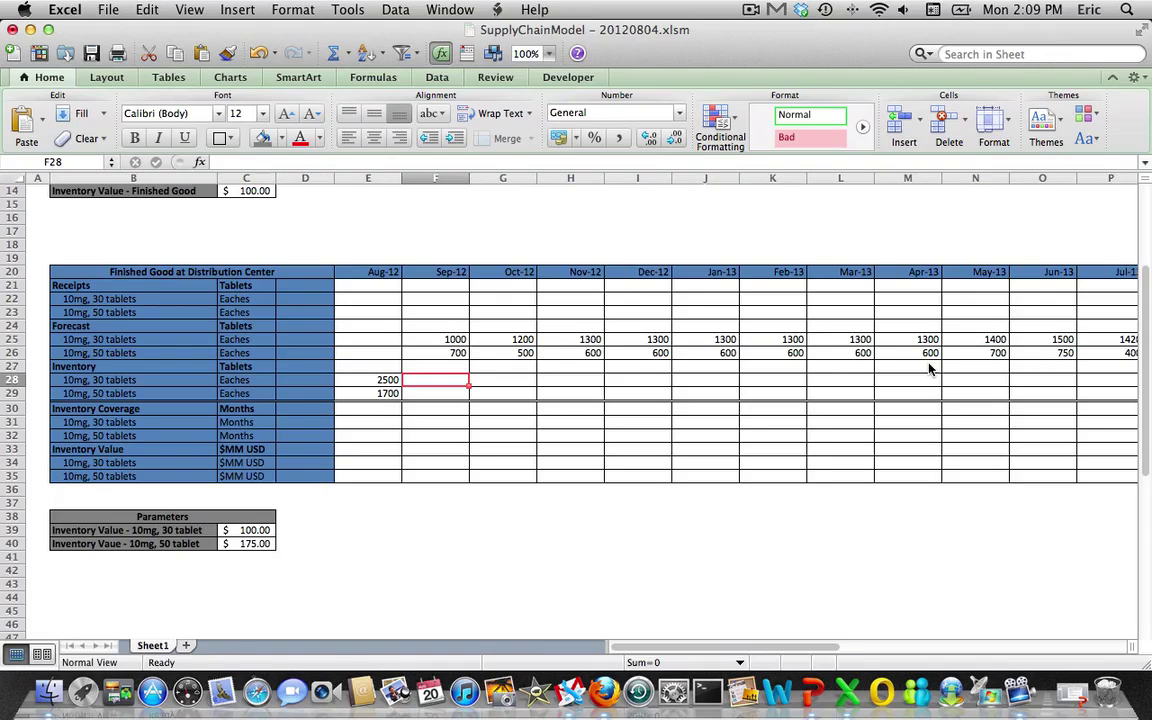
type("=")
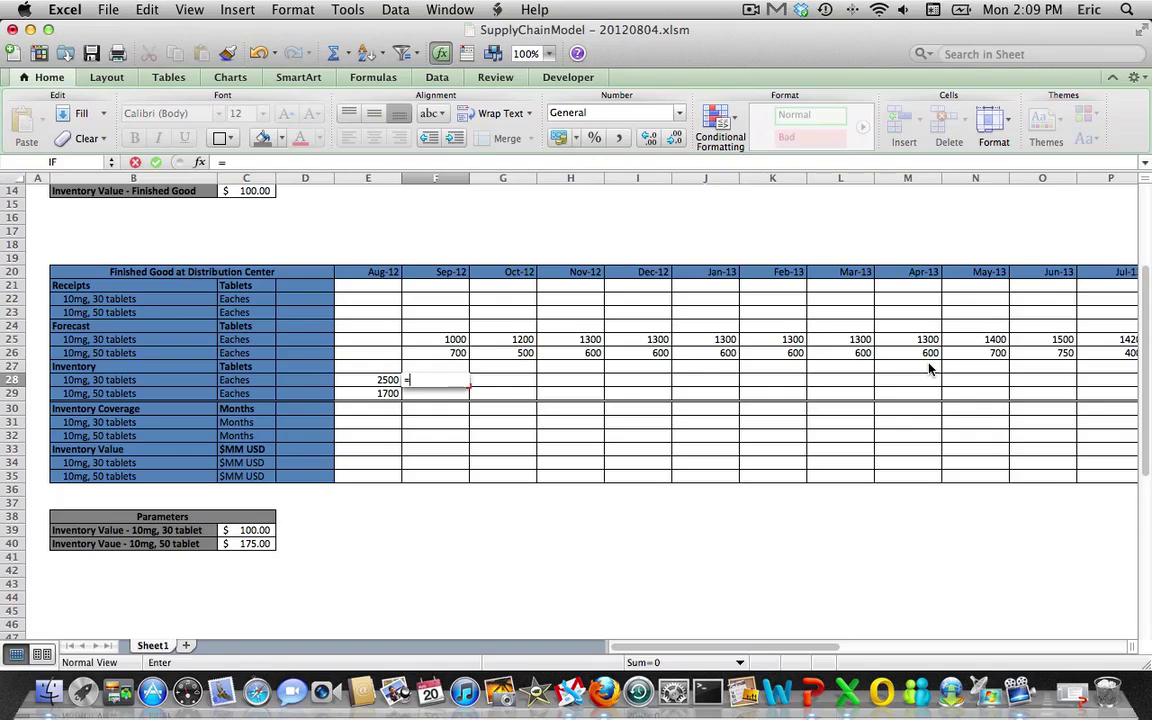
key("Left")
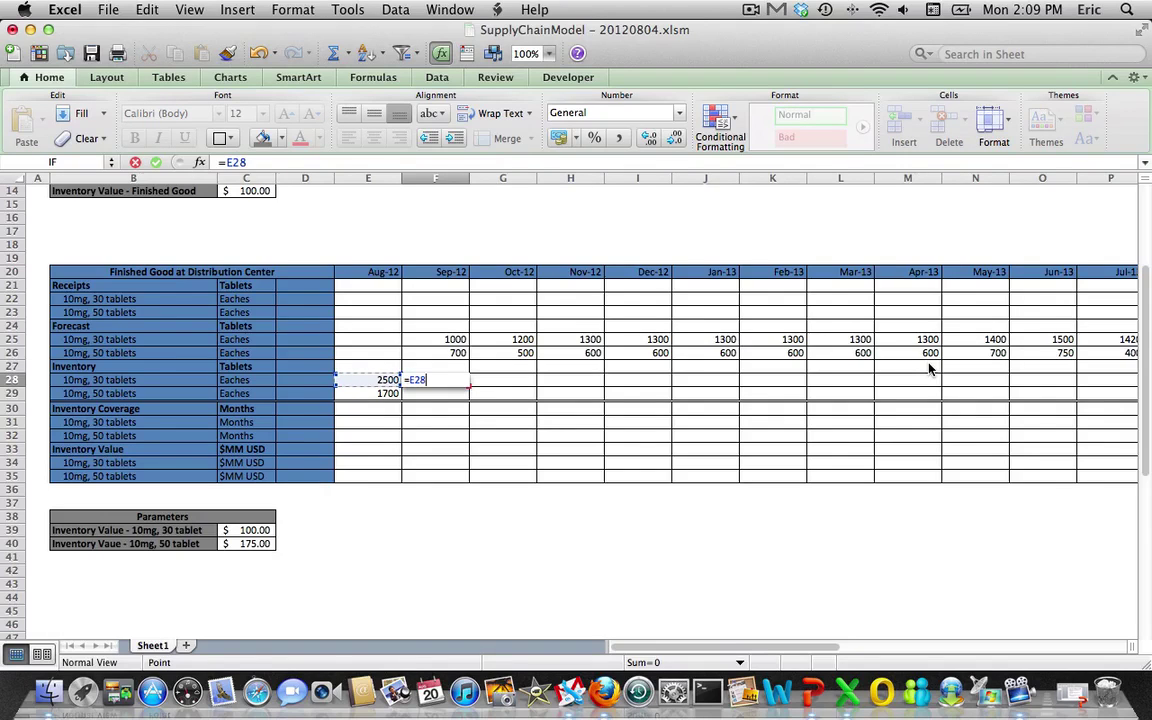
type("+")
key("Up")
key("Up")
key("Up")
key("Up")
key("Up")
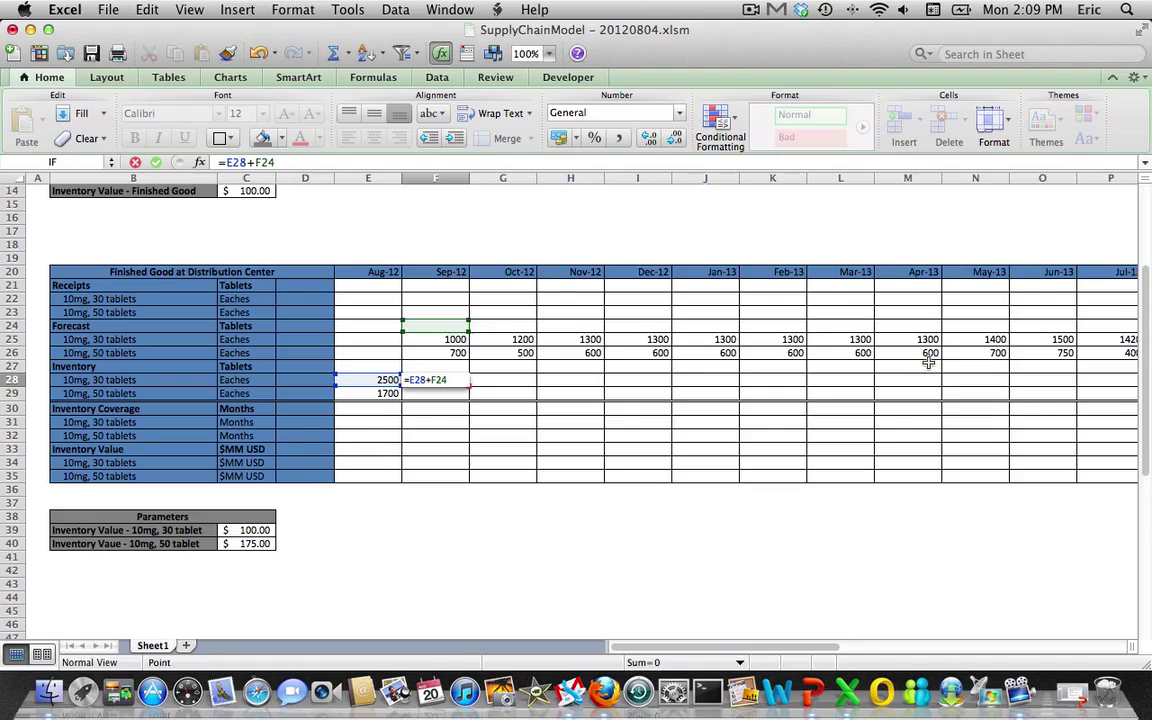
type("-")
key("Up")
key("Up")
key("Up")
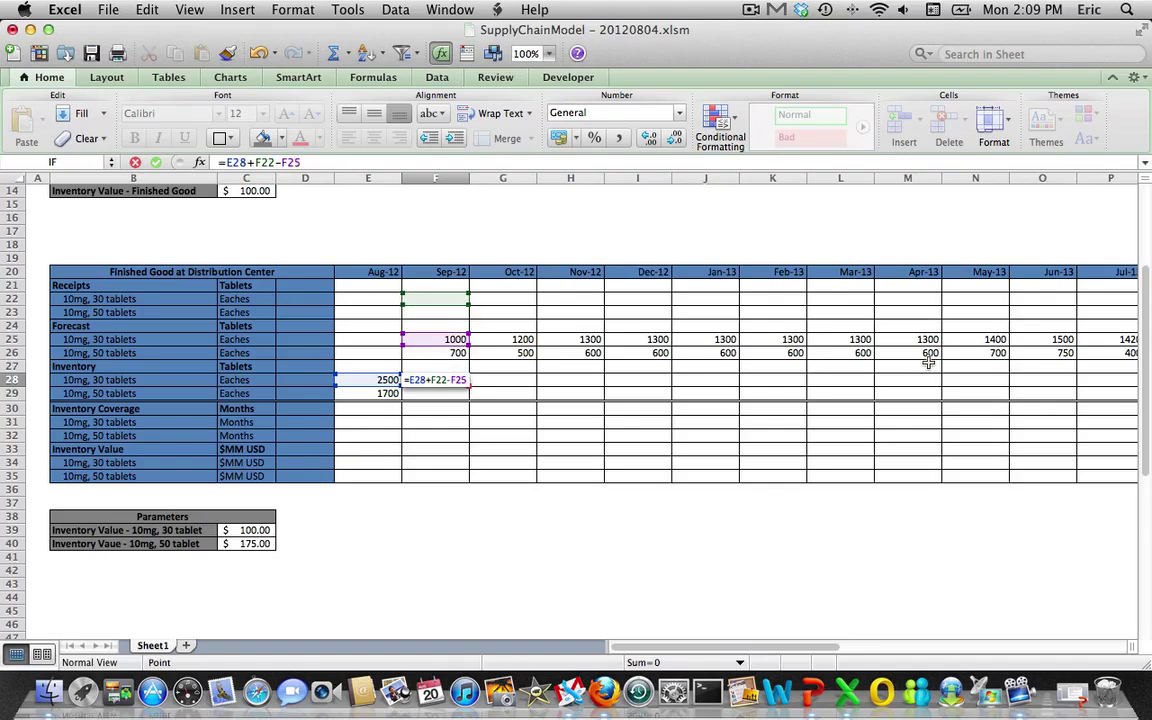
key("Up")
key("Down")
key("Return")
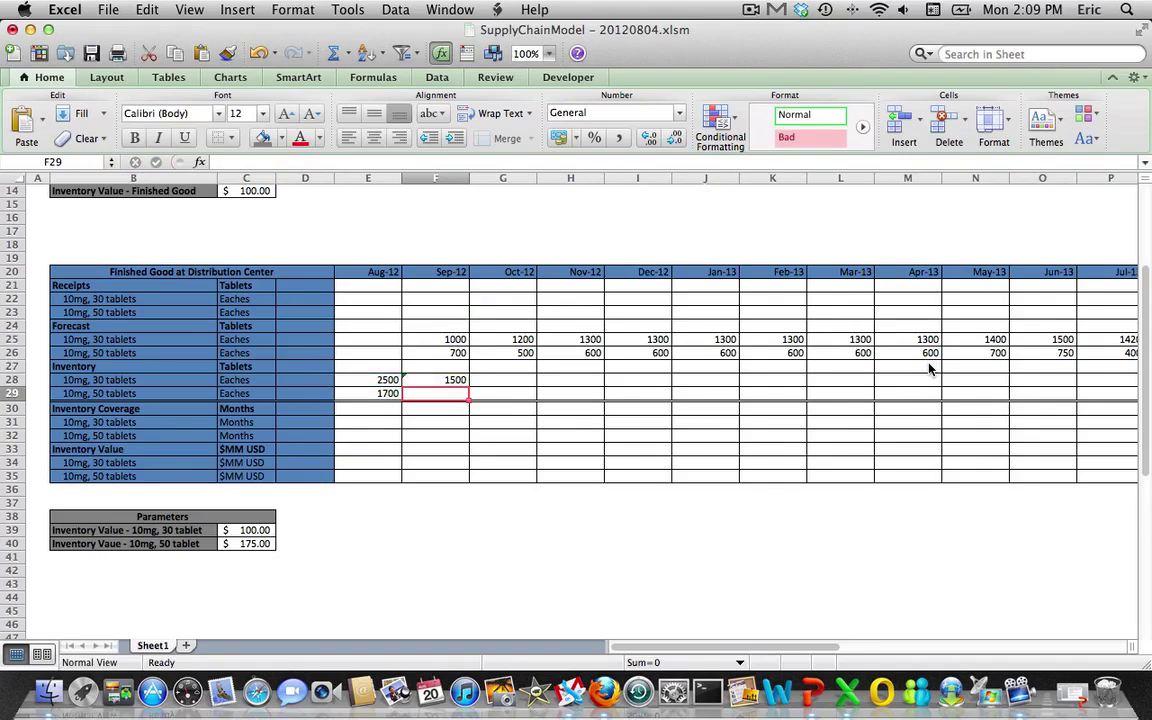
key("Up")
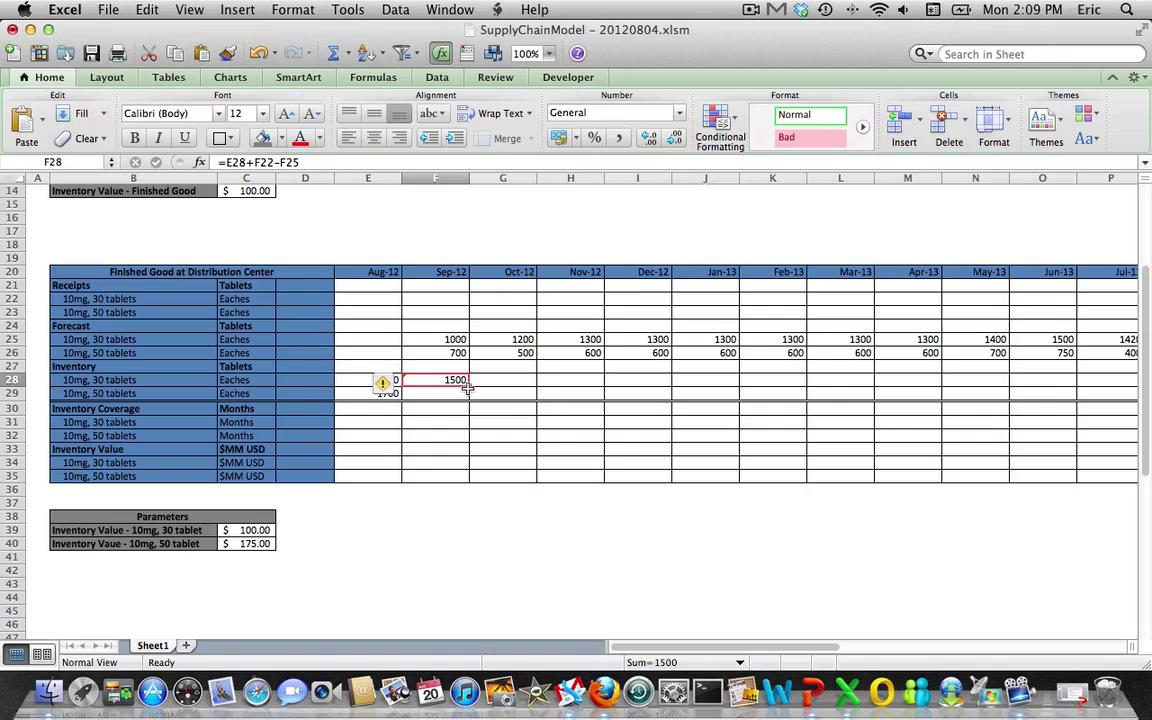
Fill the 10mg, 30-tablet inventory formula from F28 across row 28 through Dec-13
left_click_drag(469, 383, 616, 383)
key("Down")
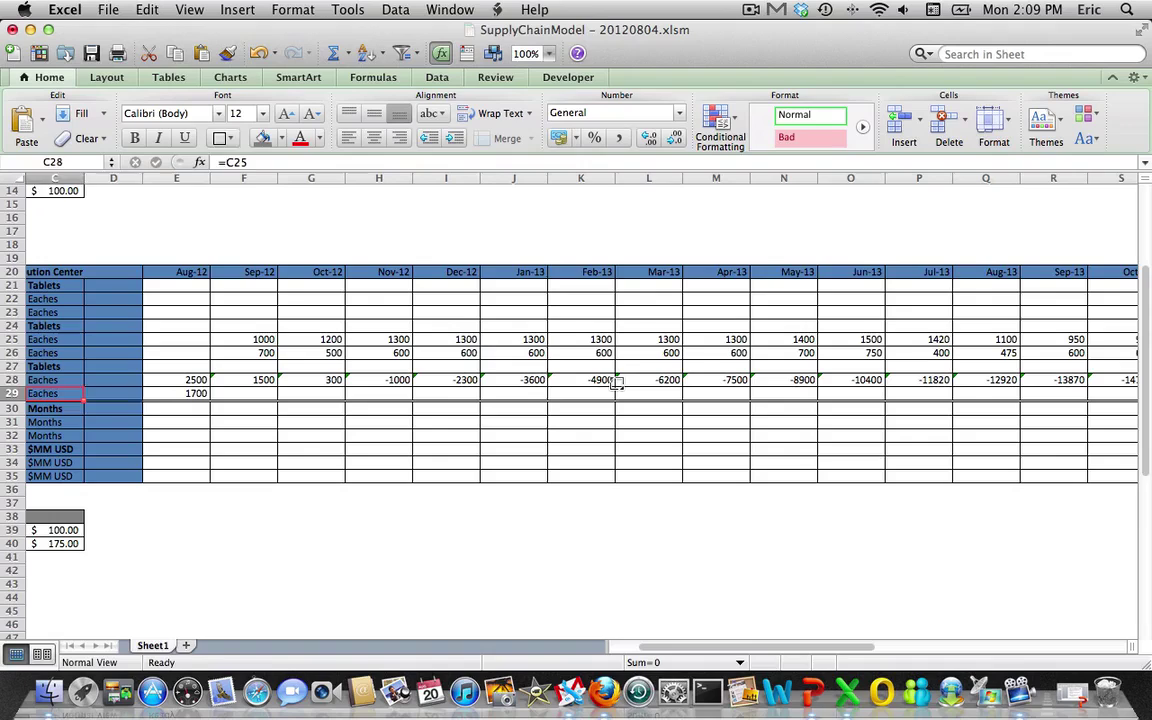
Calculate the Sep-12 inventory for 10mg, 50 tablets in F29 as prior inventory plus receipts minus forecast, with =E29+F23-F26
type("=")
key("Left")
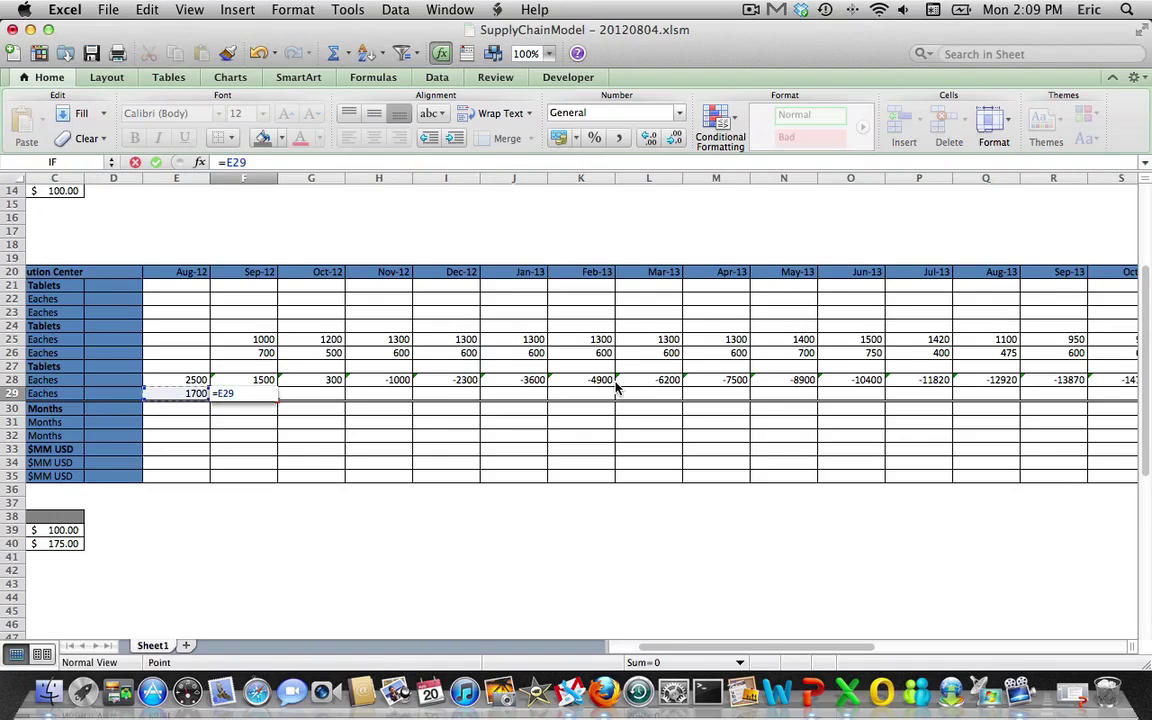
type("+")
key("Up")
key("Up")
key("Up")
key("Up")
key("Up")
key("Up")
key("Up")
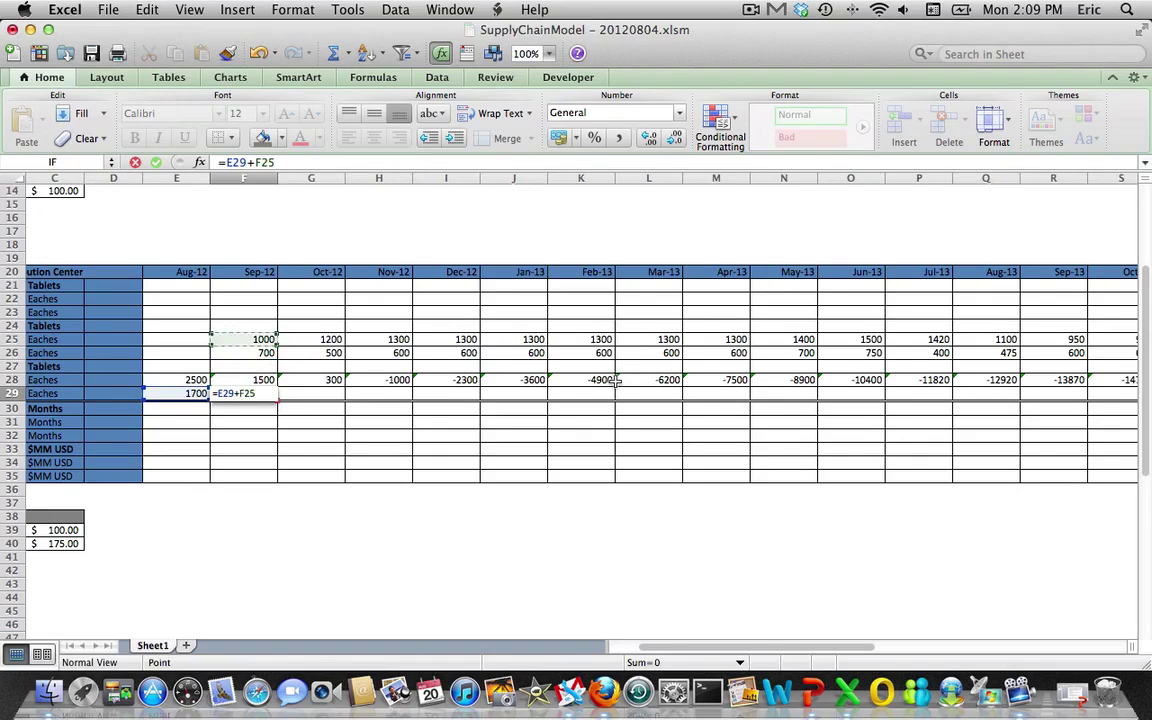
key("Down")
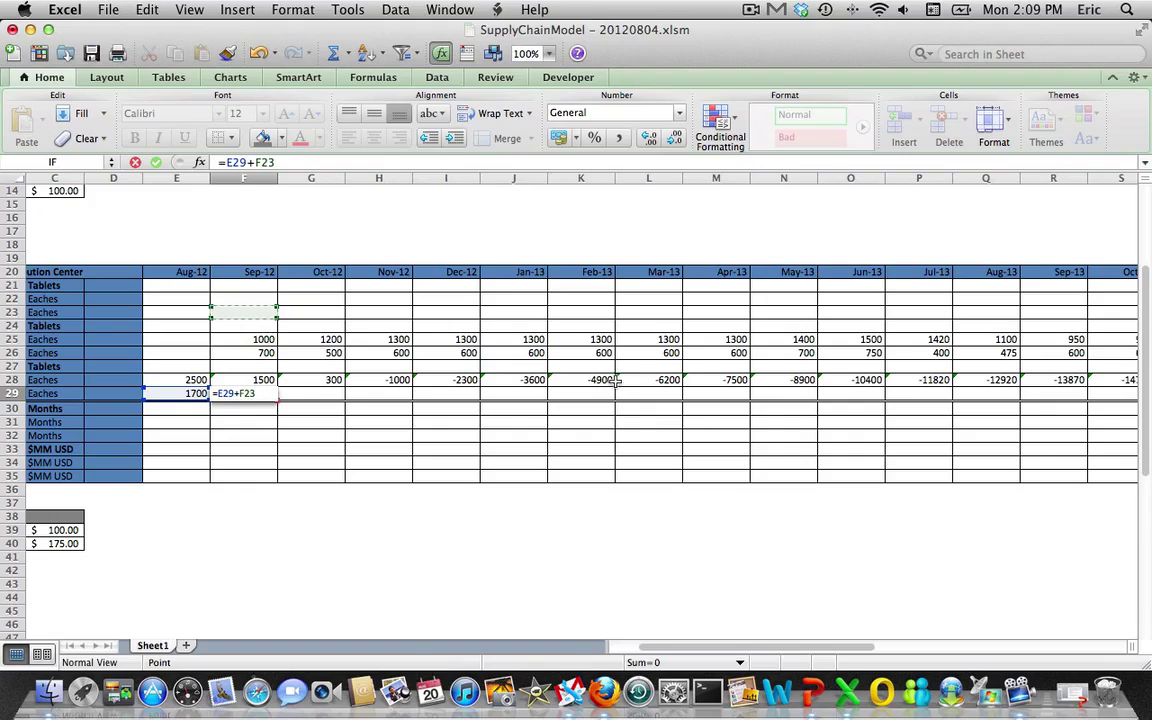
type("-")
key("Up")
key("Up")
key("Up")
type("-")
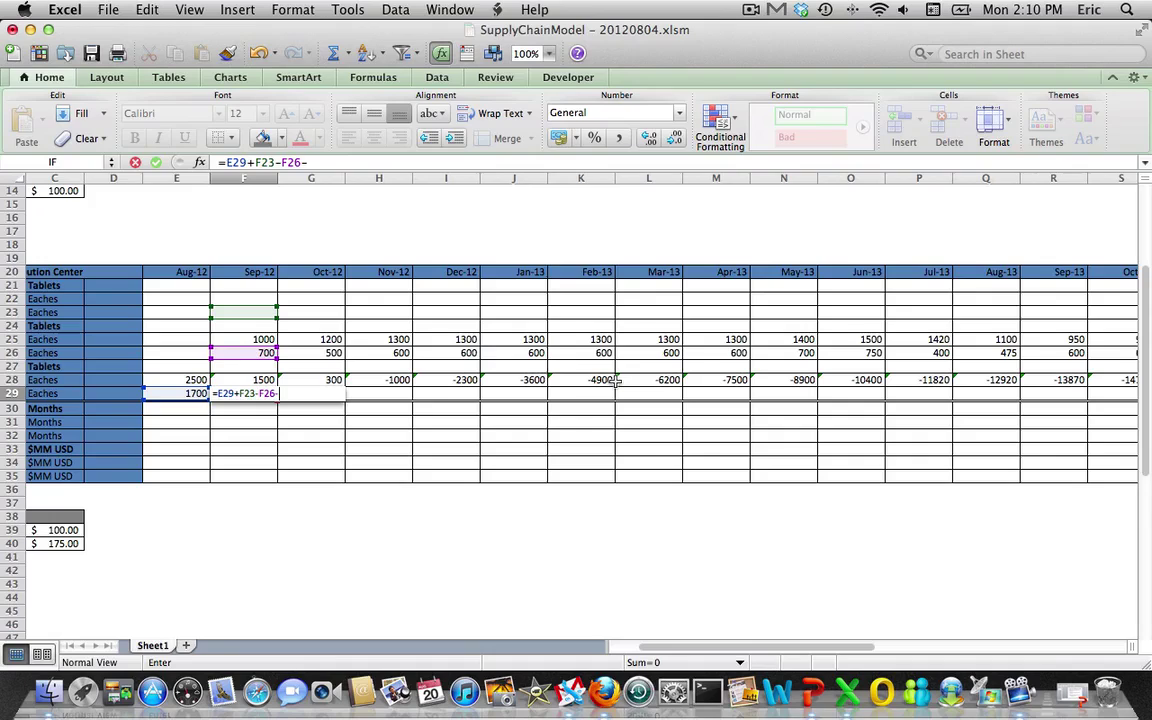
key("Return")
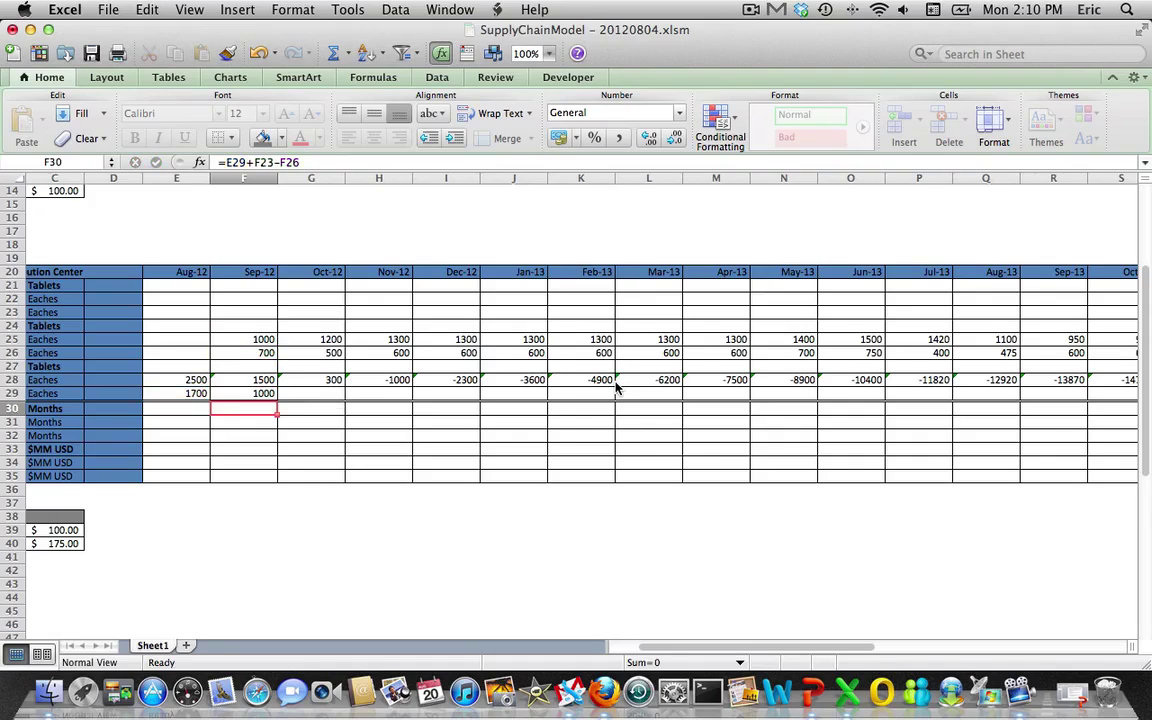
Fill the 10mg, 50-tablet inventory formula from F29 across row 29 through Dec-13 in U29
key("Up")
key("Up")
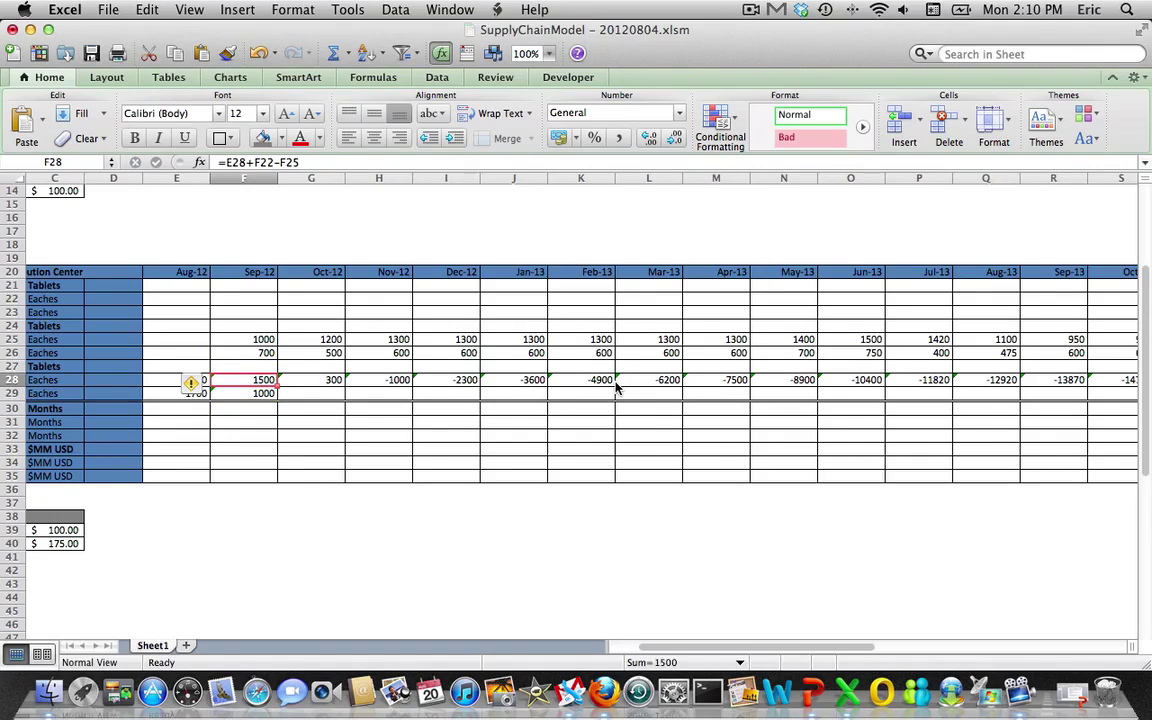
key("Down")
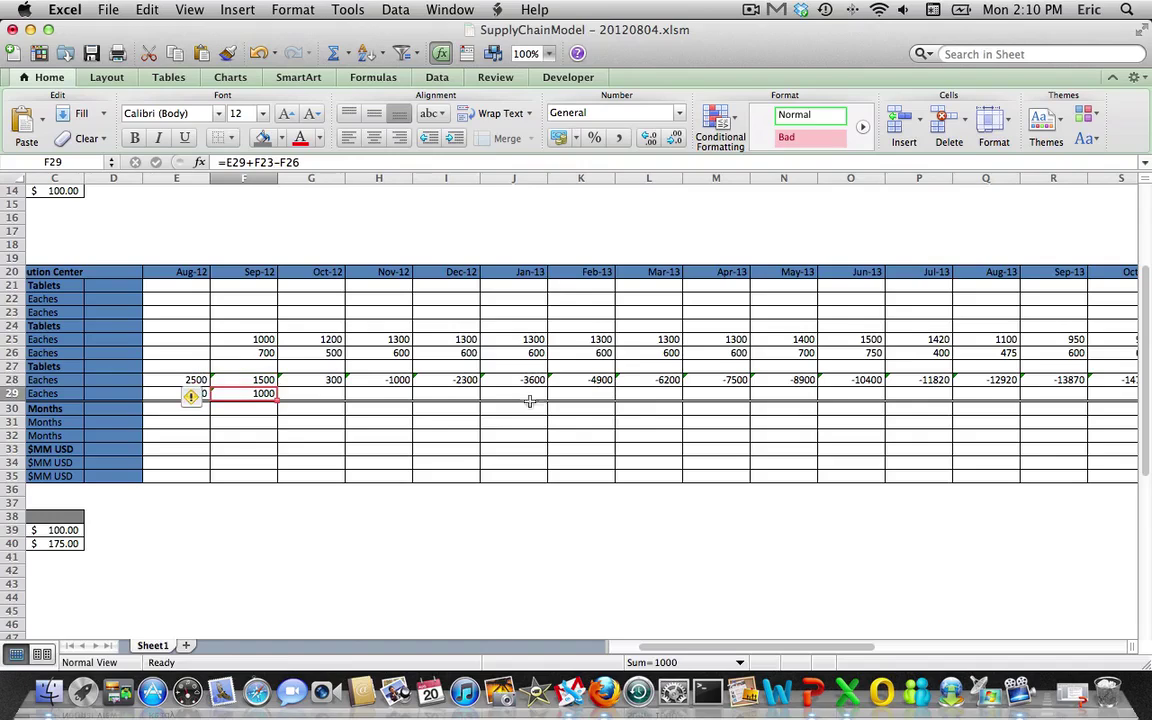
left_click_drag(277, 401, 560, 399)
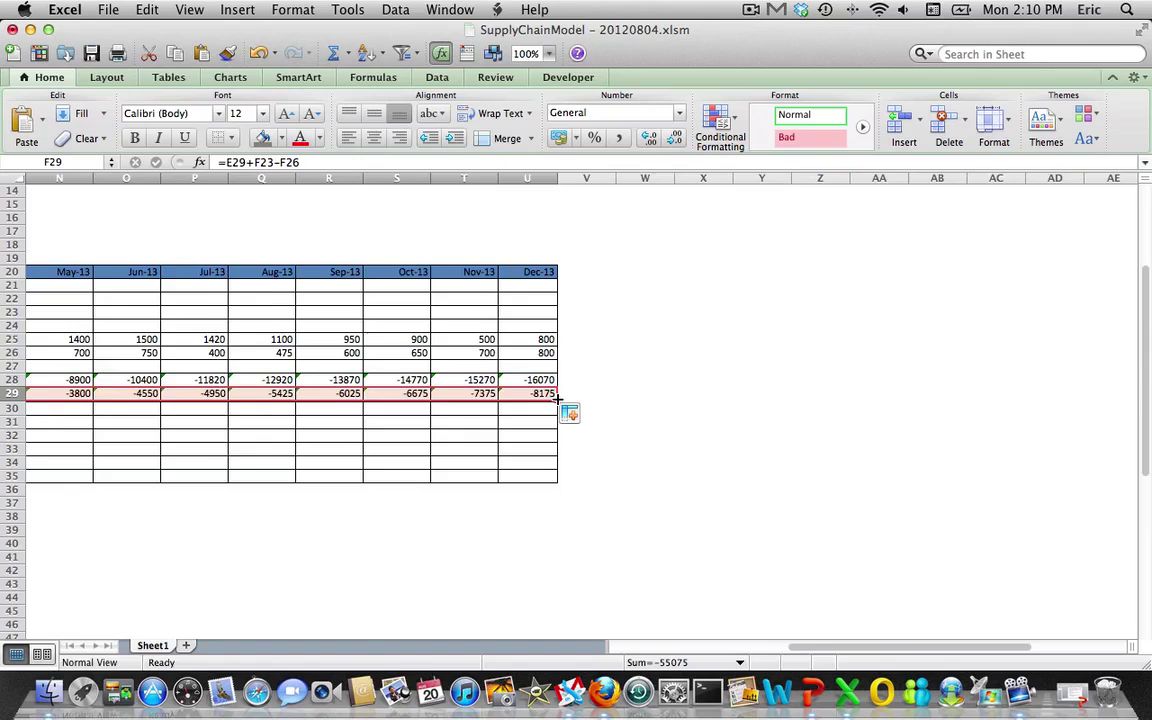
key("Left")
key("Left")
key("Left")
key("Left")
key("Left")
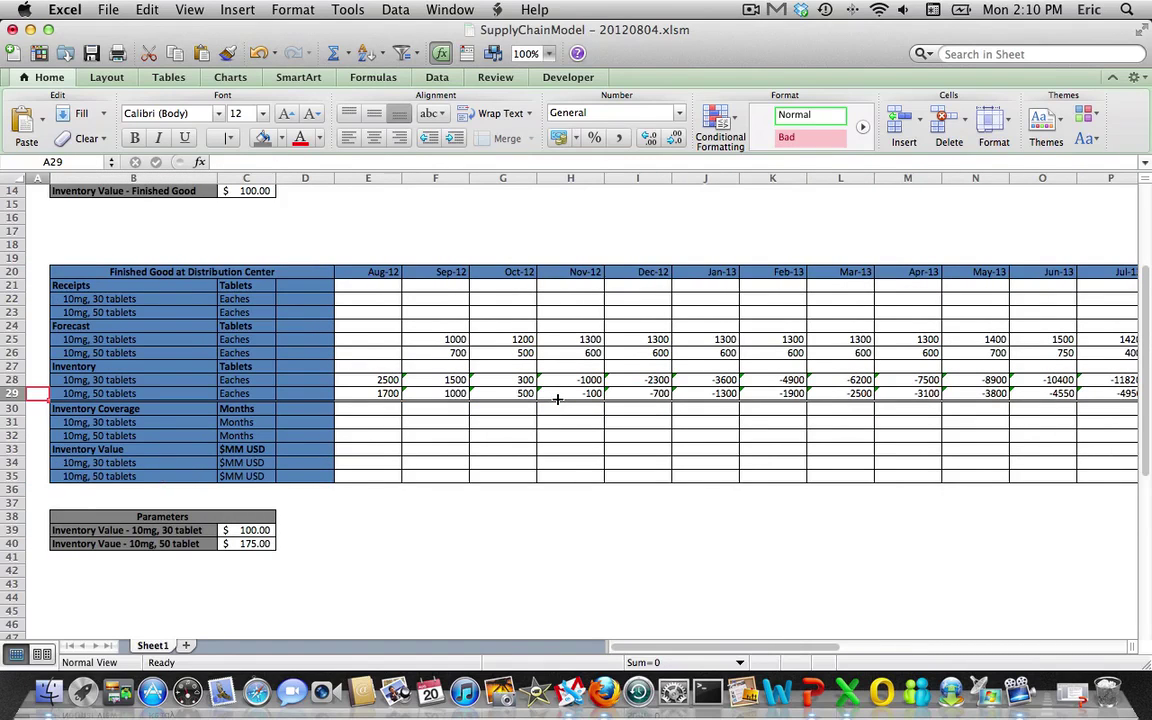
Examine the Aug-12 opening inventory, the Sep-12 inventory formulas and the empty receipts rows for both tablet sizes
key("Right")
key("Right")
key("Right")
key("Right")
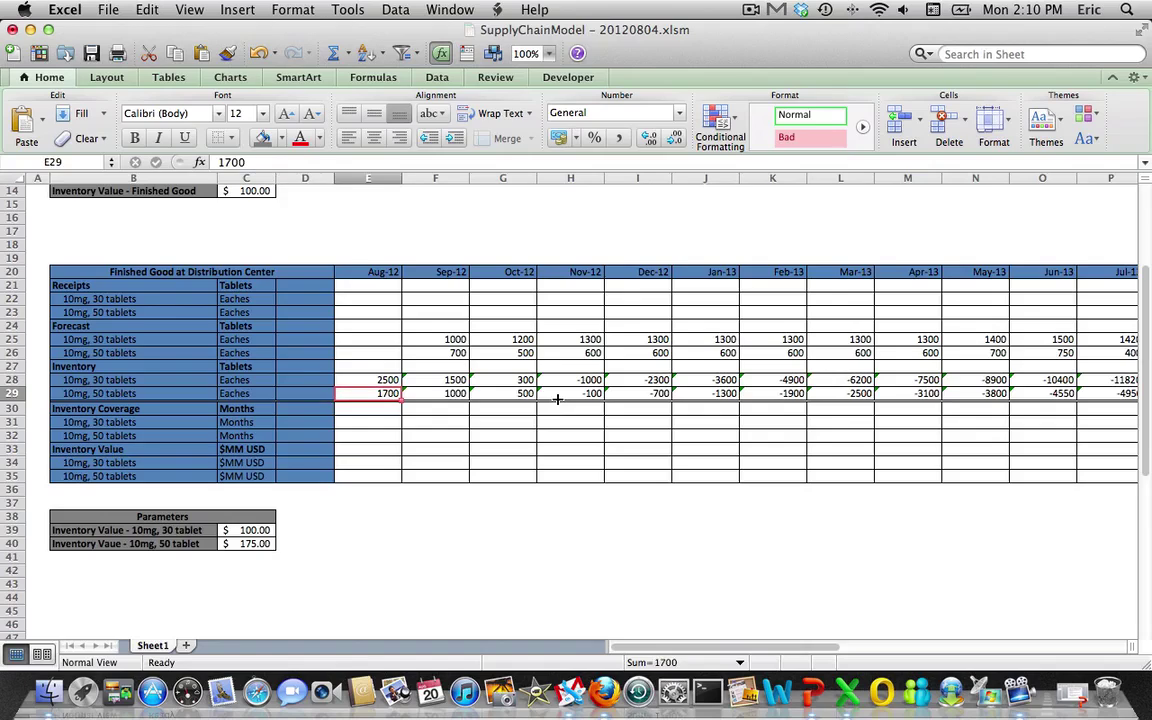
key("Up")
key("Up")
key("Up")
key("Up")
key("Up")
key("Up")
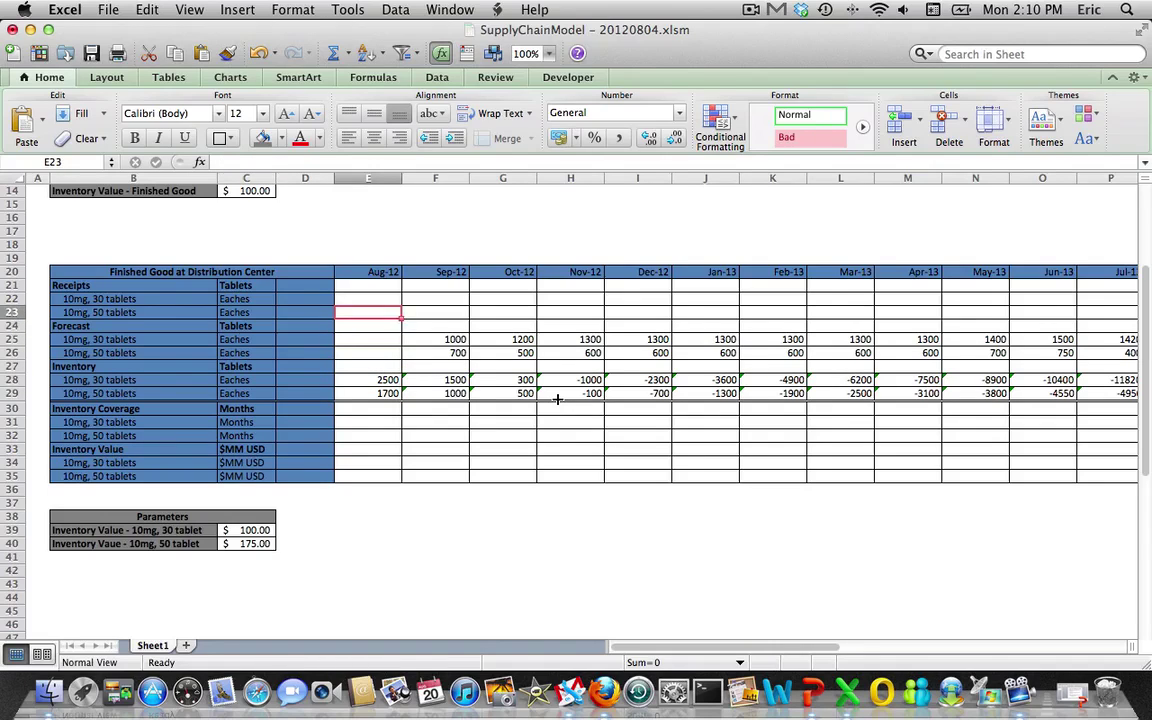
key("Right")
key("Down")
key("Down")
key("Down")
key("Down")
key("Down")
key("Down")
key("Up")
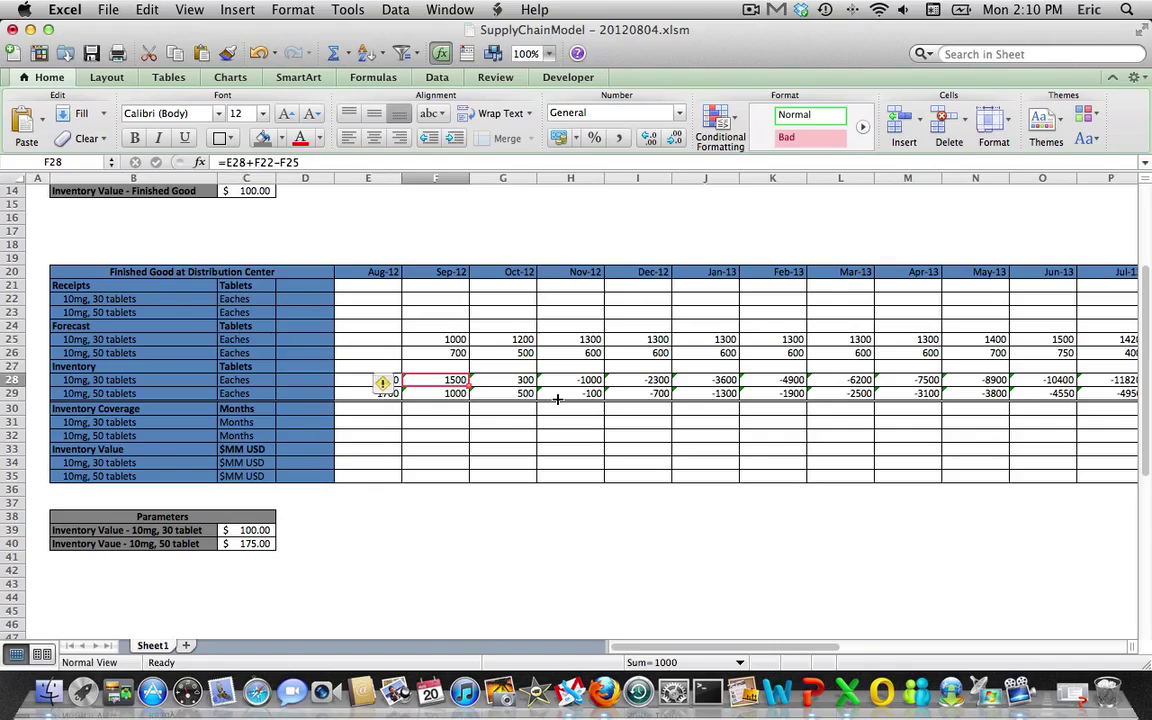
key("Up")
key("Up")
key("Up")
key("Up")
key("Up")
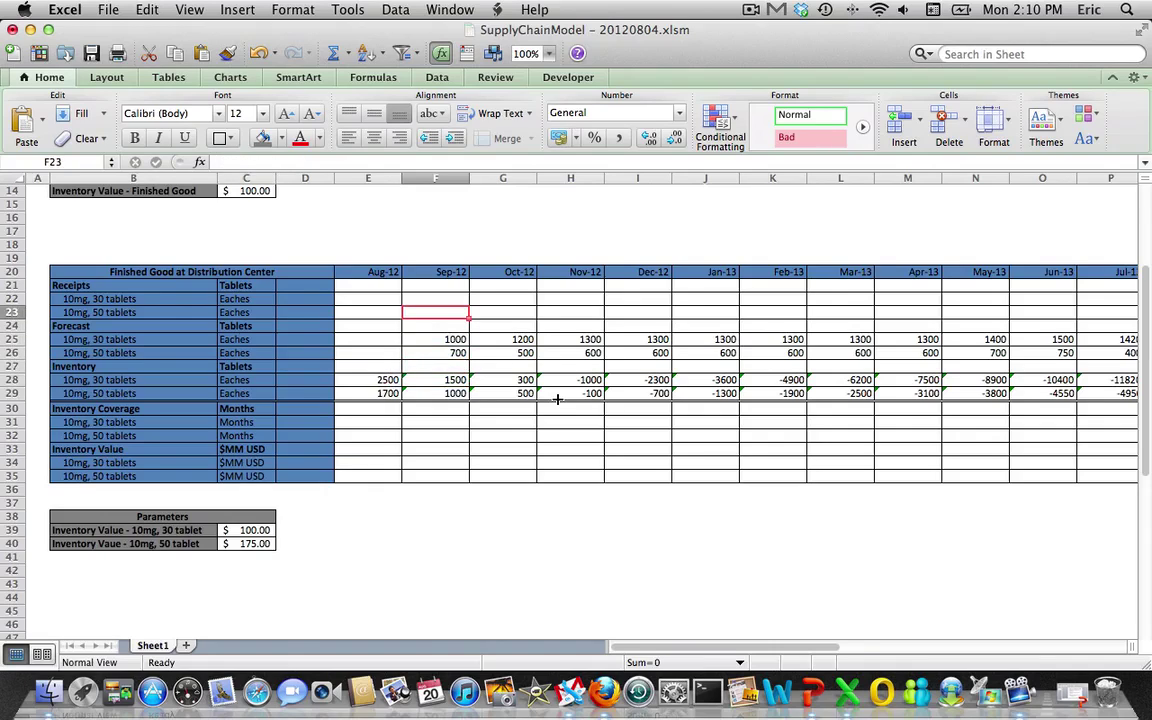
key("Up")
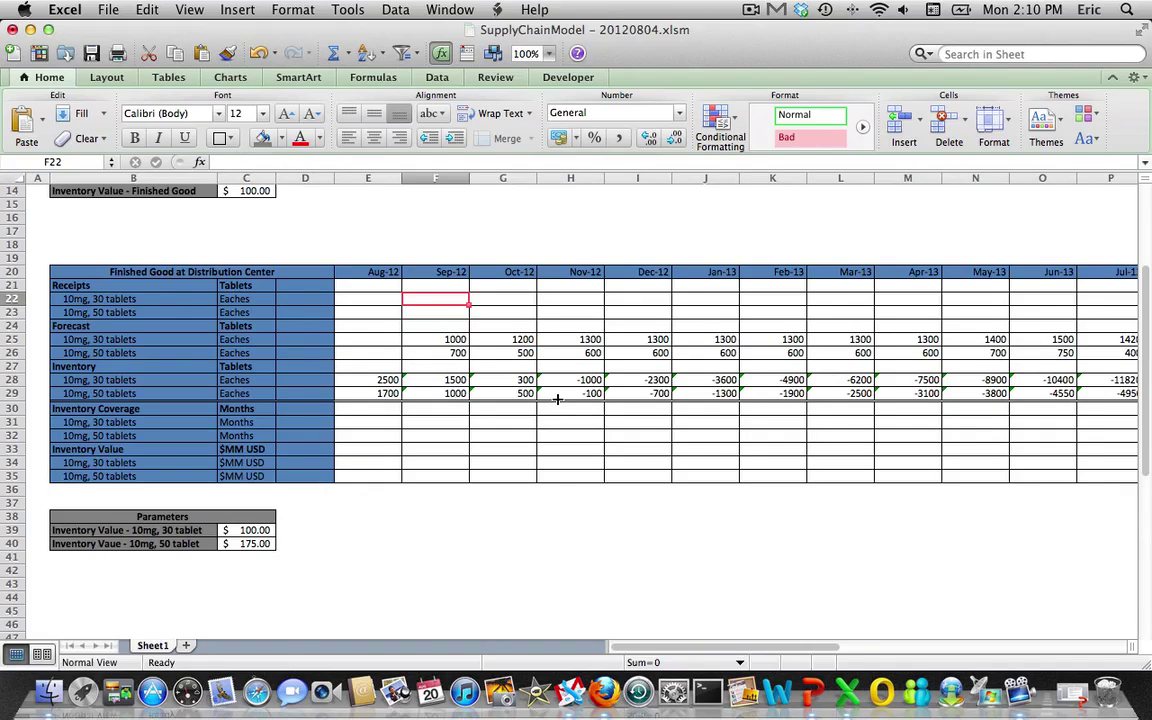
key("Down")
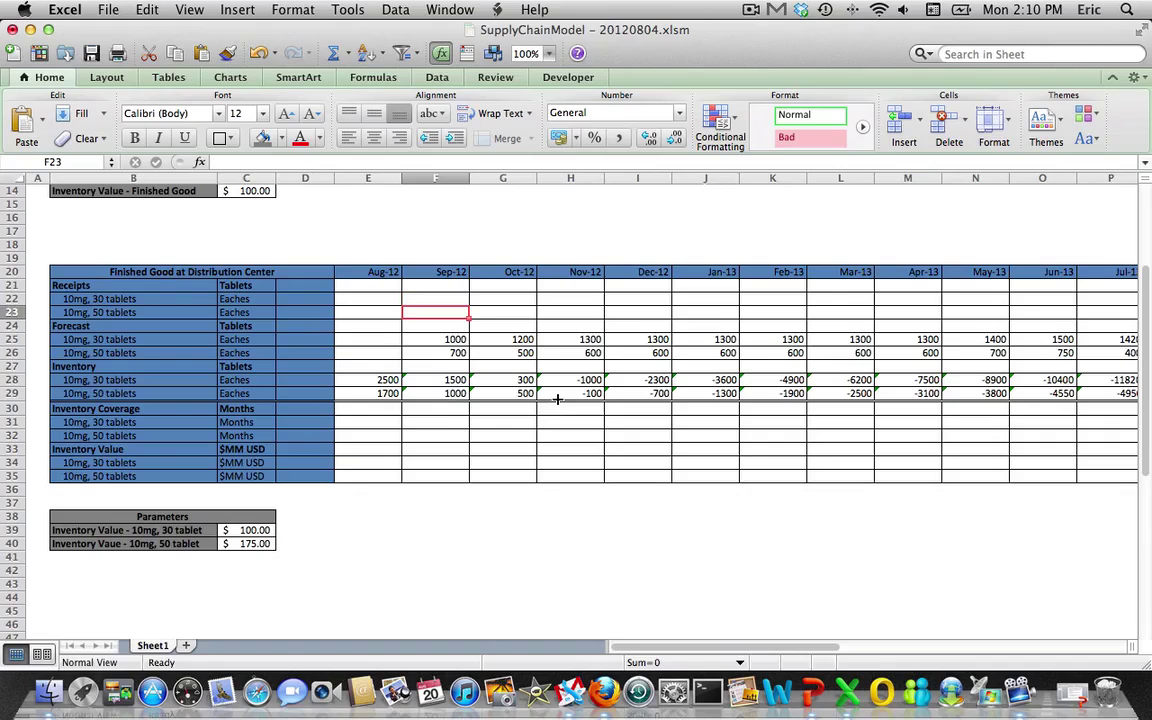
Calculate the Sep-12 receipts for 10mg, 30 tablets in F22 from the next two months' forecast, with =SUM(G25:H25)-E28+F25
key("Up")
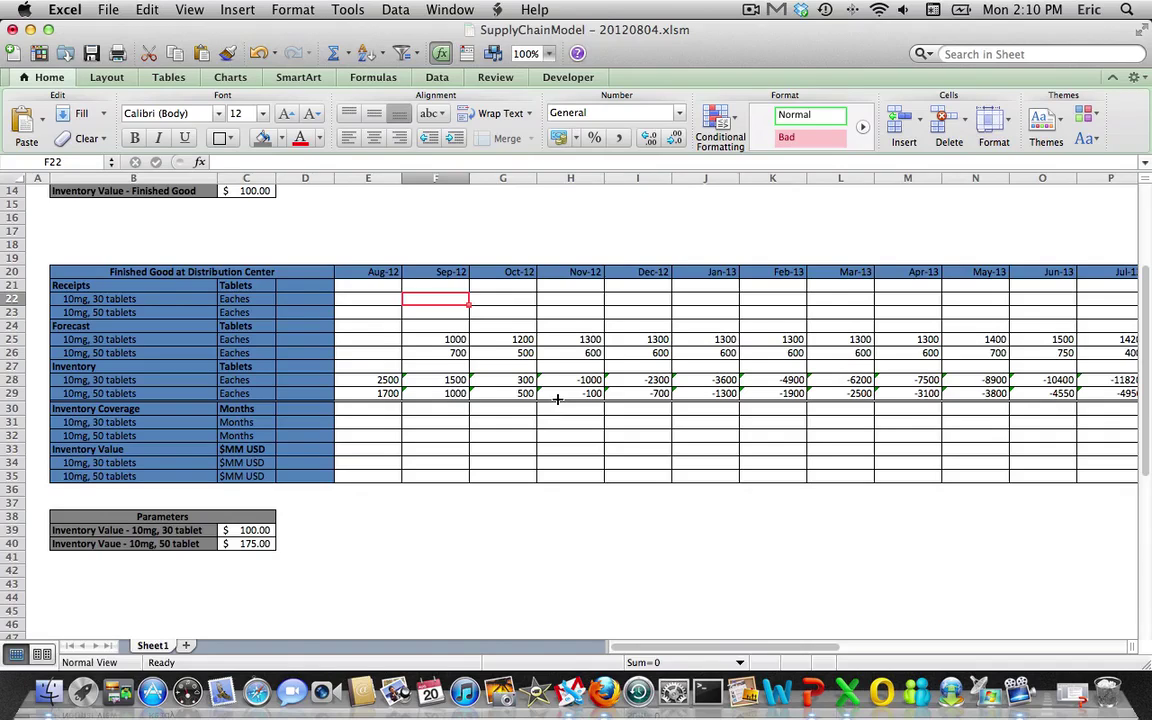
type("=")
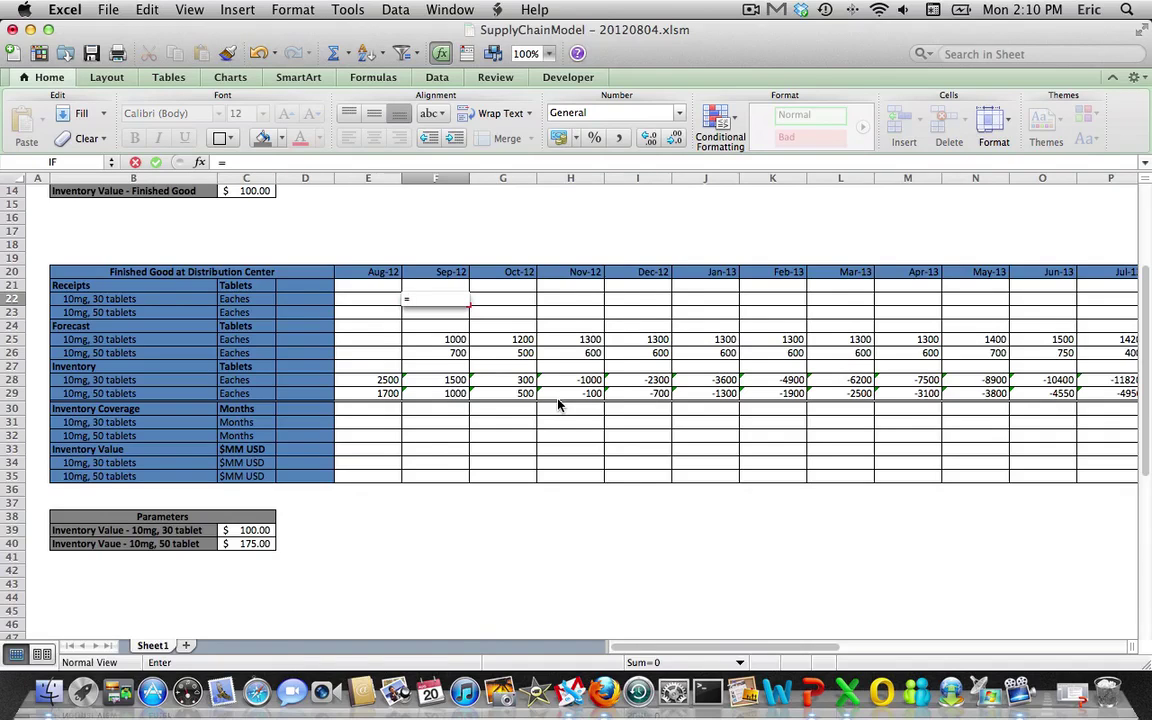
type("sum9")
key("BackSpace")
type("(")
key("Down")
key("Down")
key("Down")
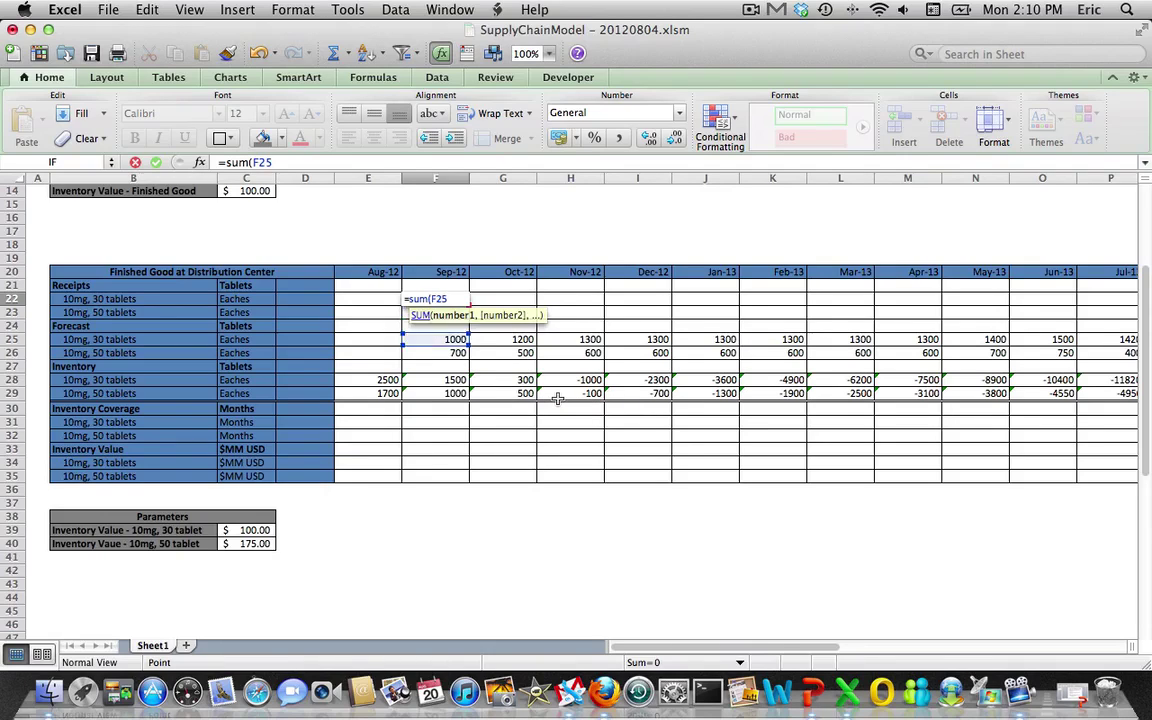
key("Right")
key("shift+Right")
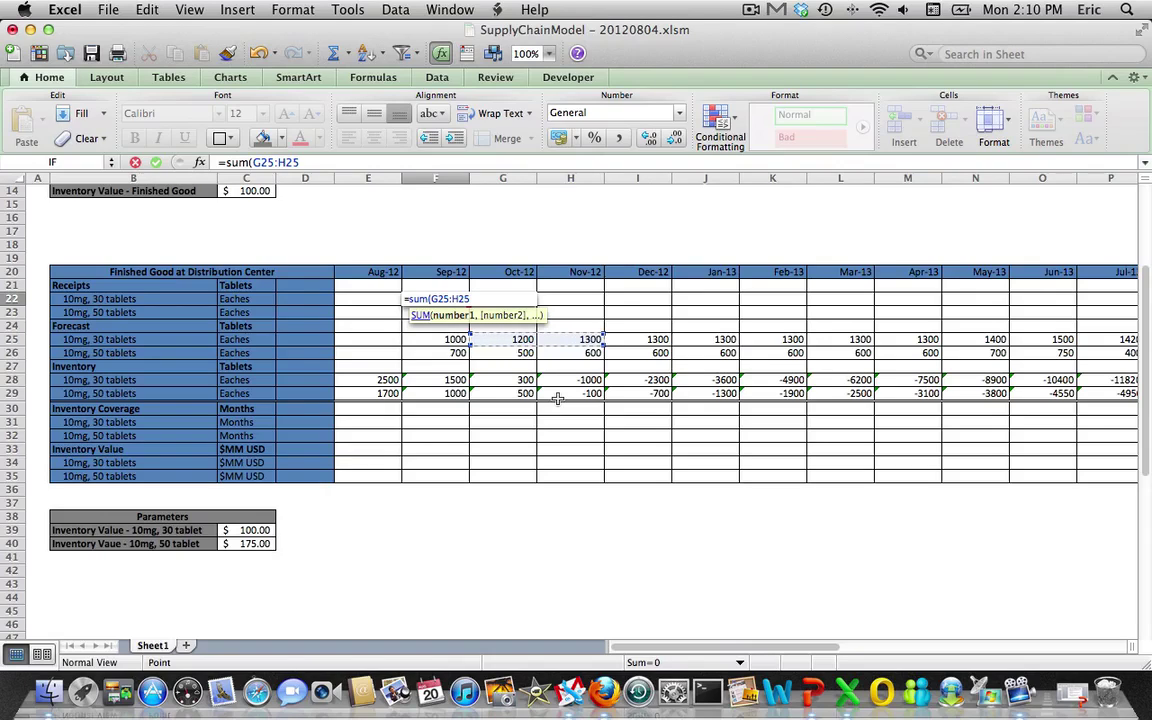
type(")")
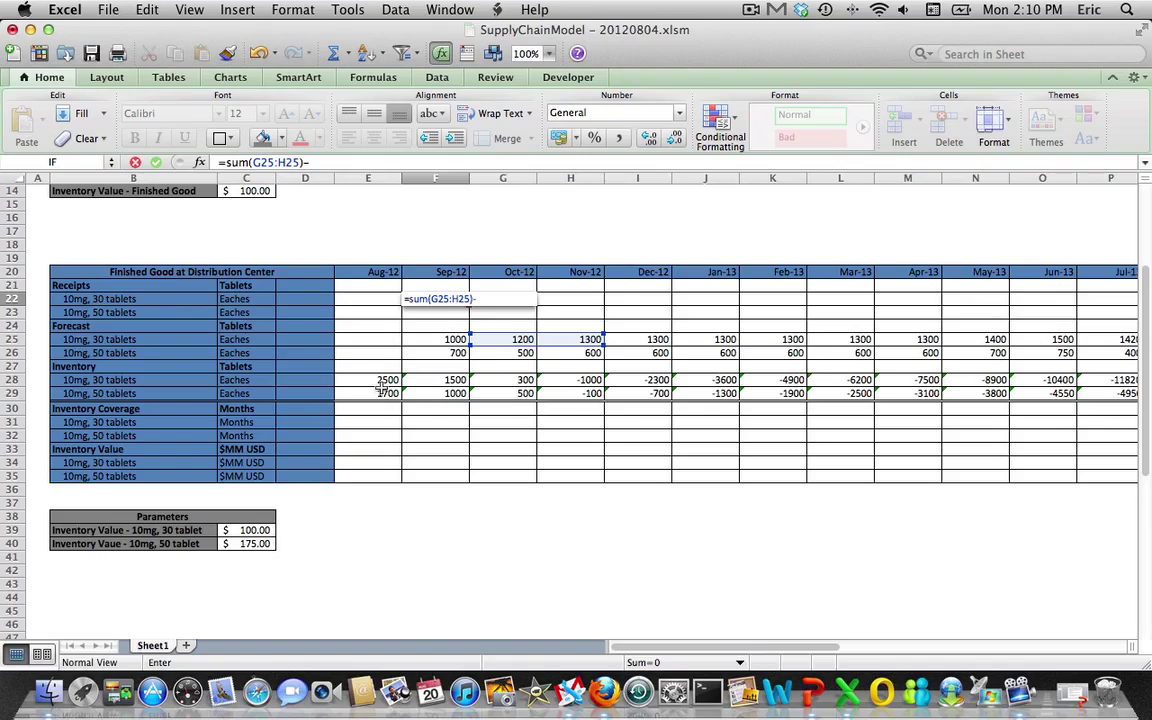
type("-")
left_click(385, 380)
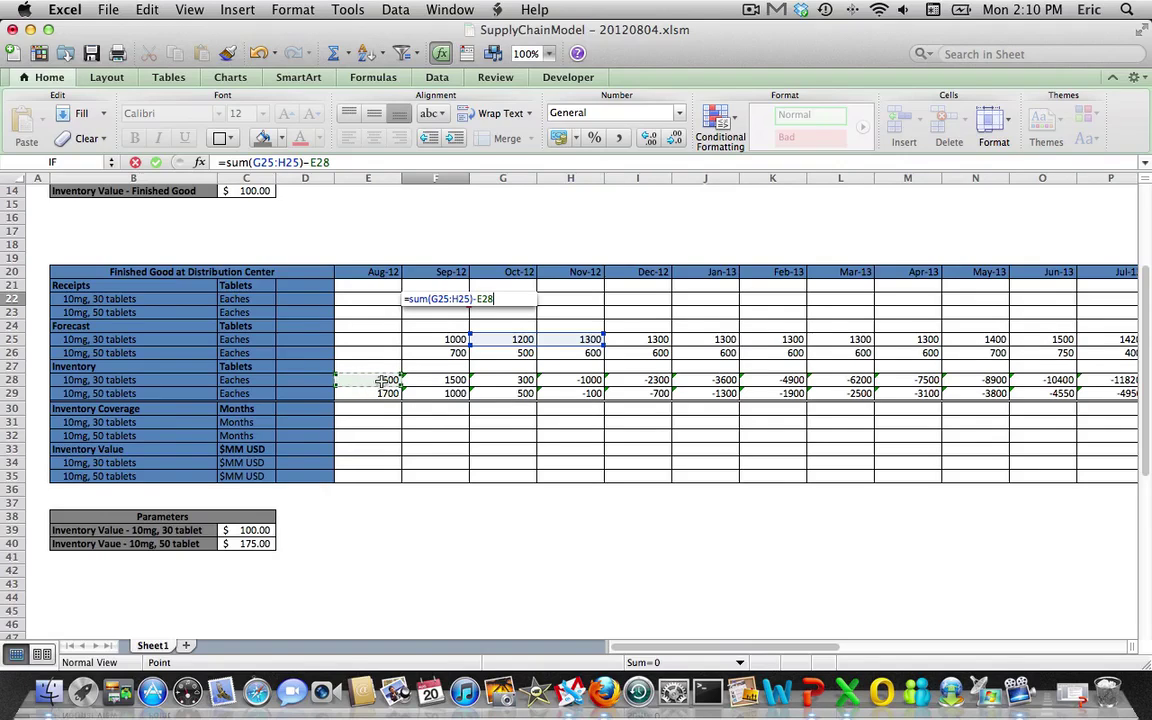
type("+")
left_click(442, 340)
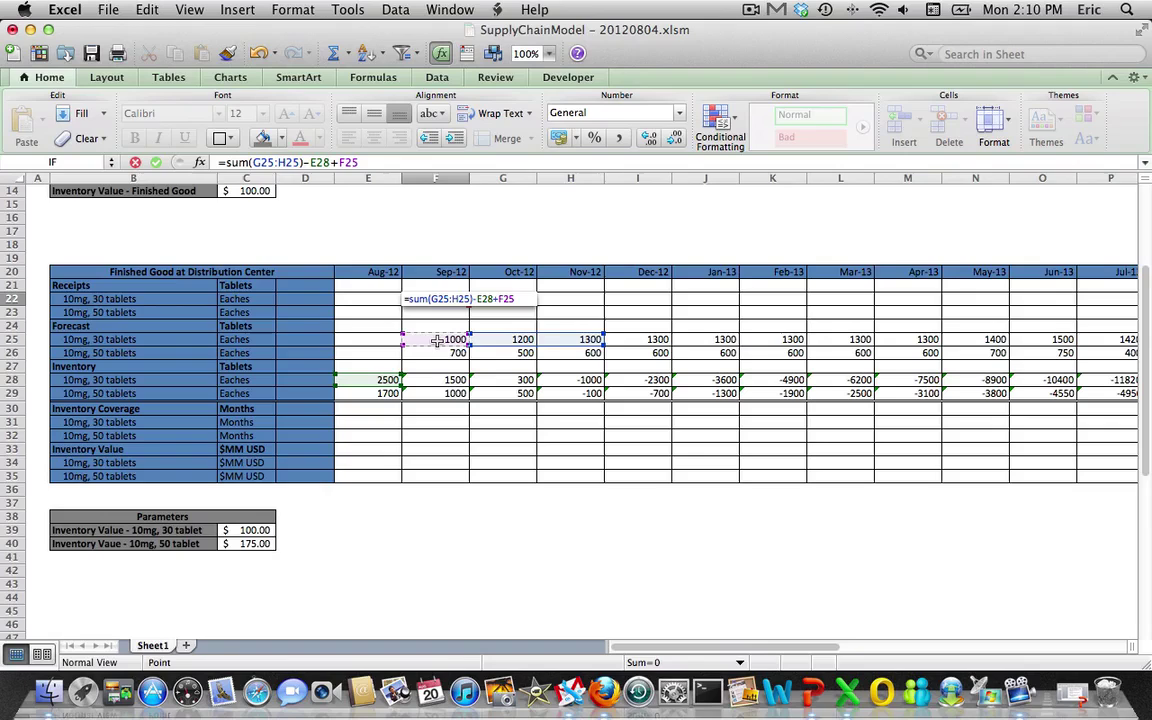
key("Return")
key("Up")
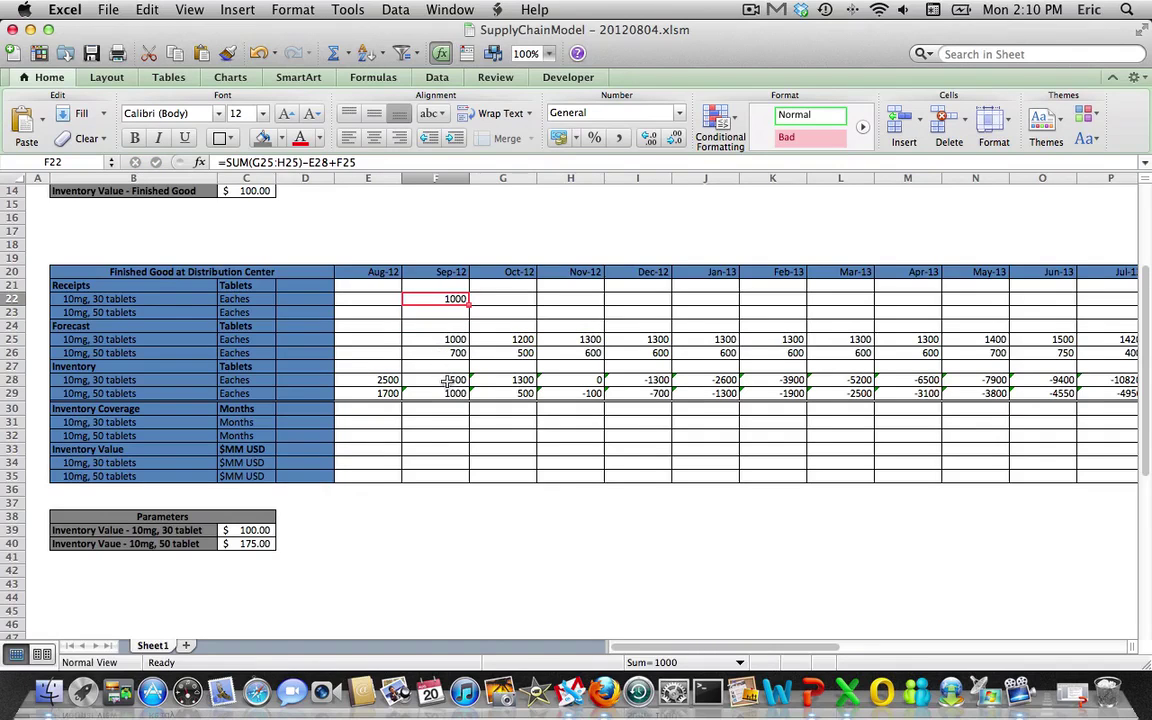
Compare the Sep-12 inventory for 10mg, 30 tablets with the sum of the Oct-12 and Nov-12 forecasts in G25:H25
key("Down")
key("Down")
key("Down")
key("Down")
key("Down")
key("Down")
left_click_drag(503, 340, 583, 341)
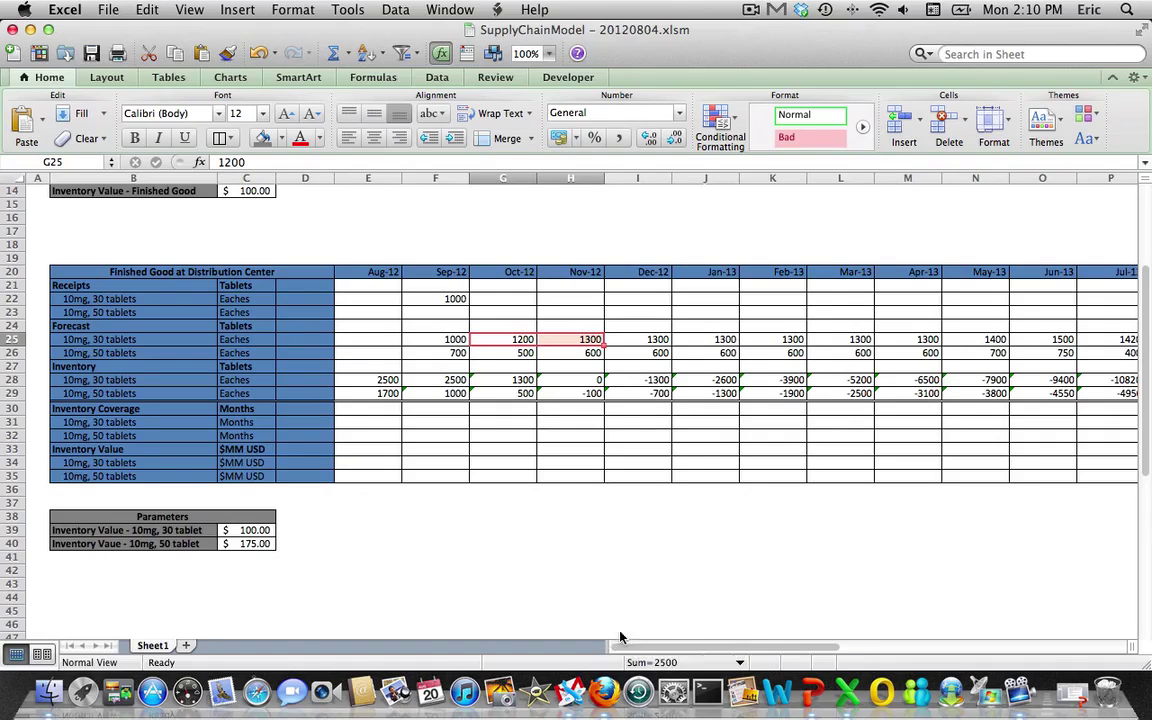
Wrap the F22 receipts formula in an IF that prevents negative receipts: =IF(SUM(G25:H25)-E28+F25>0,SUM(G25:H25)-E28+F25,0)
key("Up")
key("Up")
key("Up")
key("Left")
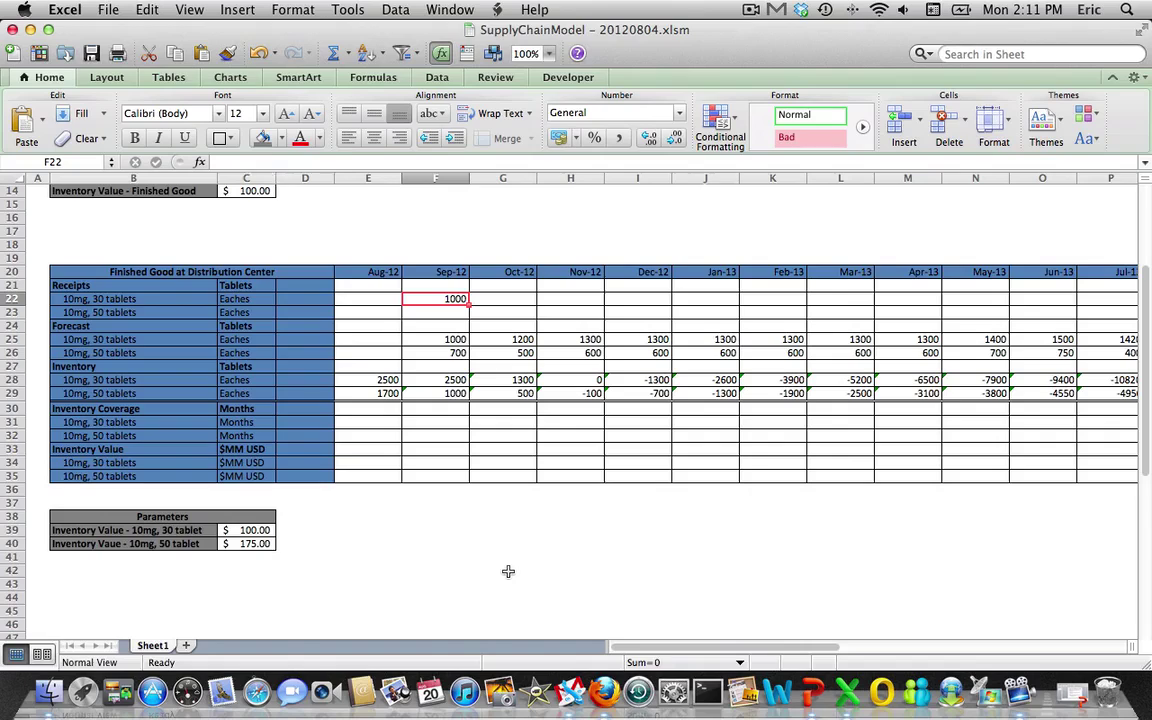
left_click(207, 160)
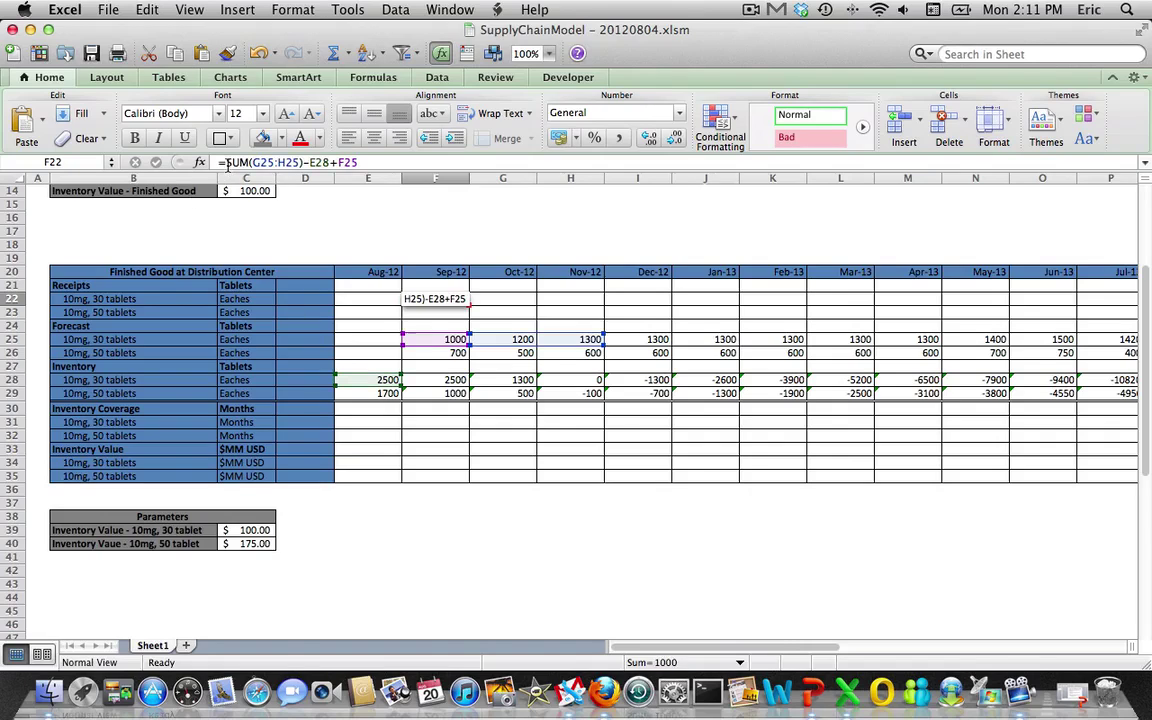
type("if(")
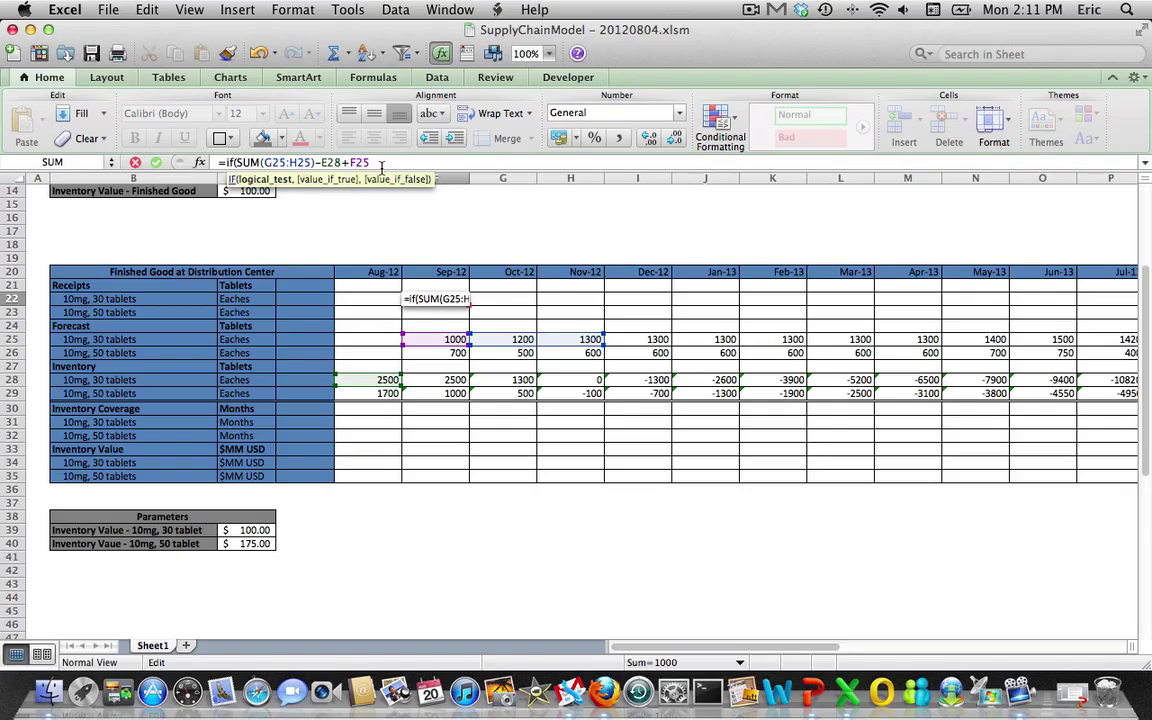
left_click_drag(380, 163, 237, 162)
key("super+c")
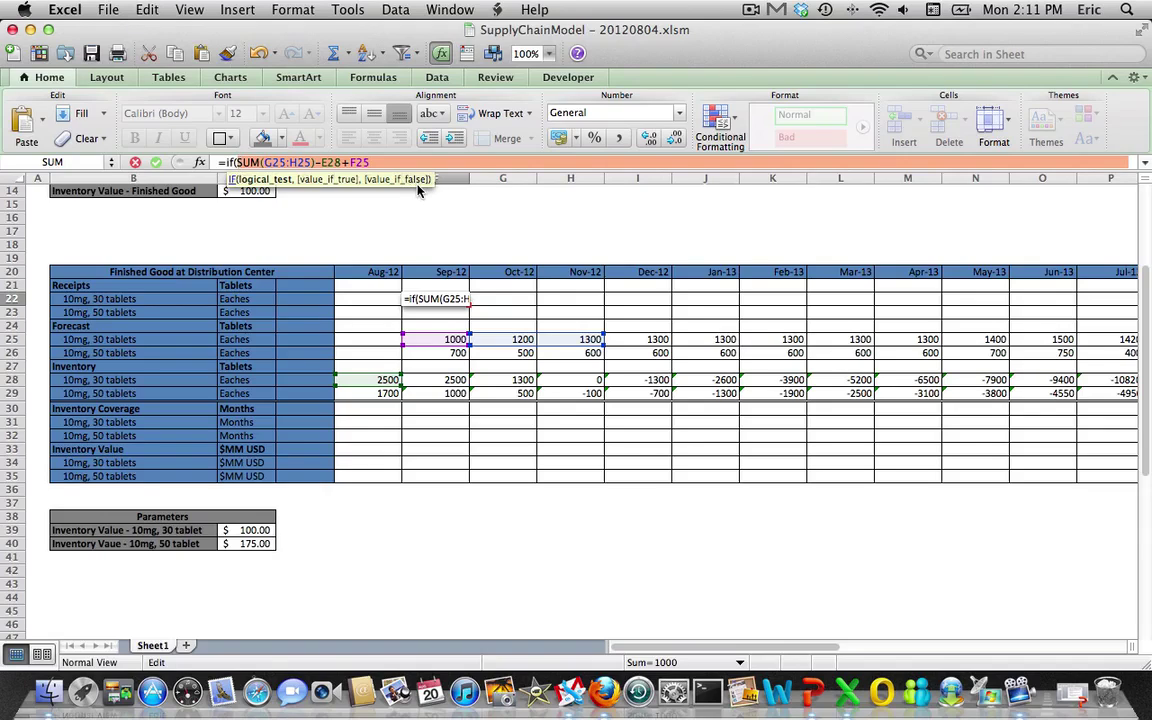
key("Right")
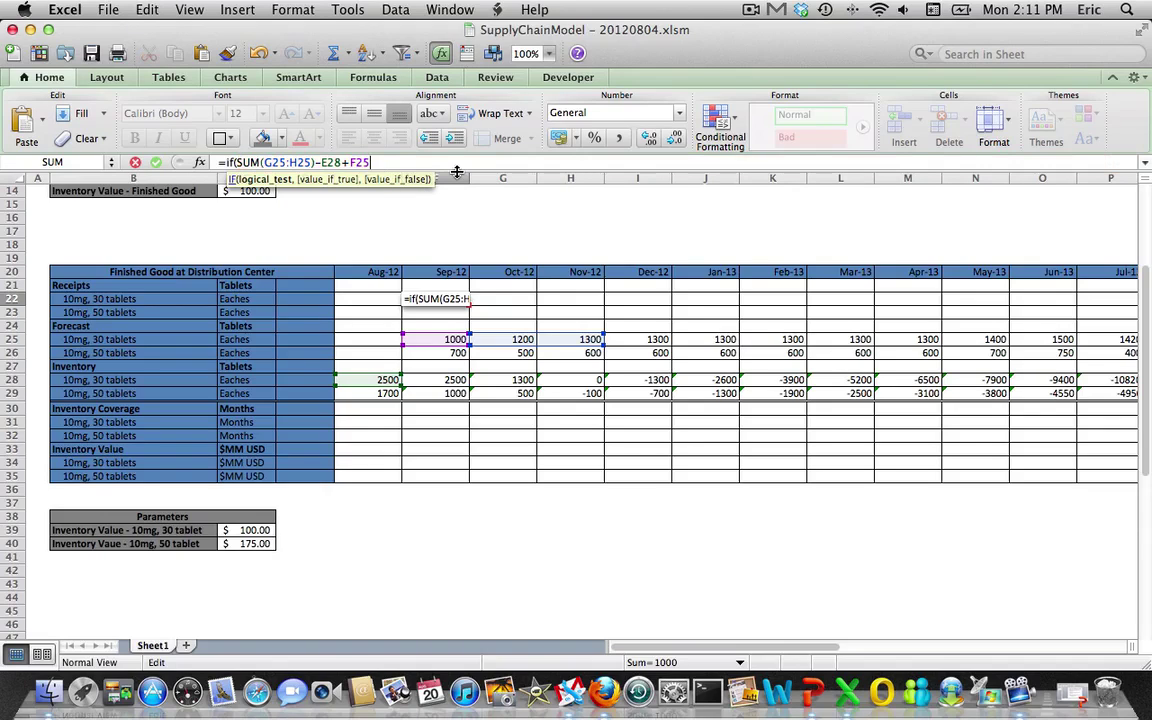
type(">0,")
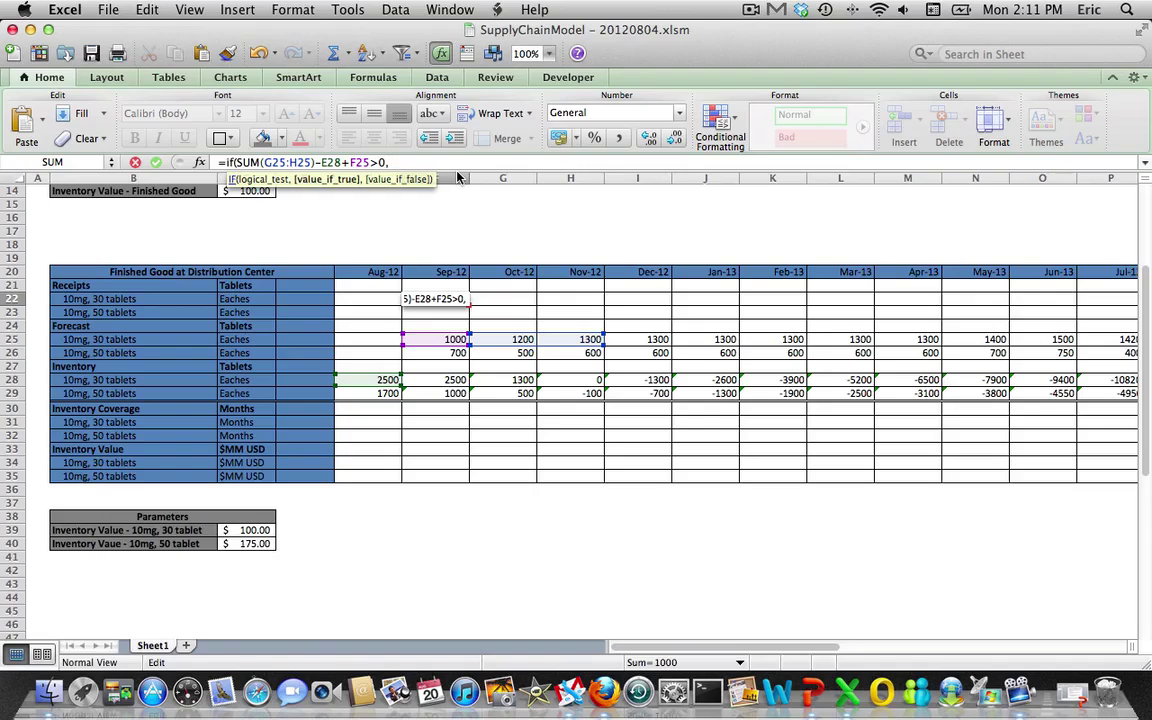
key("super+v")
type(",0")
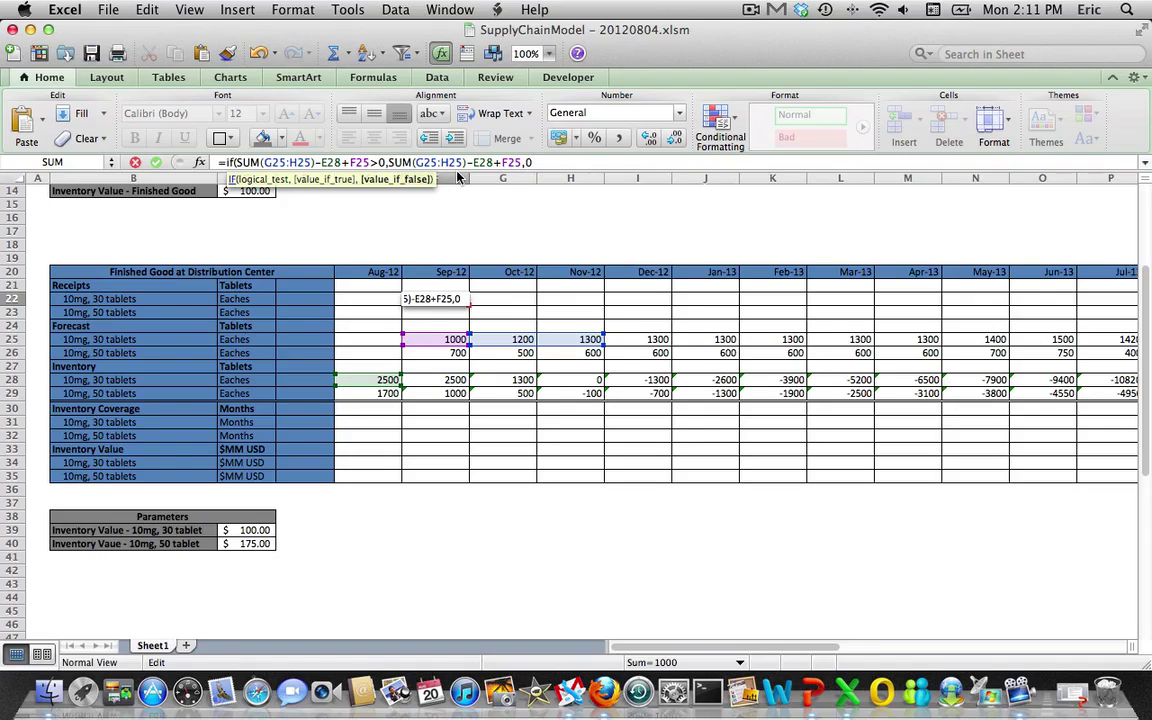
key("Return")
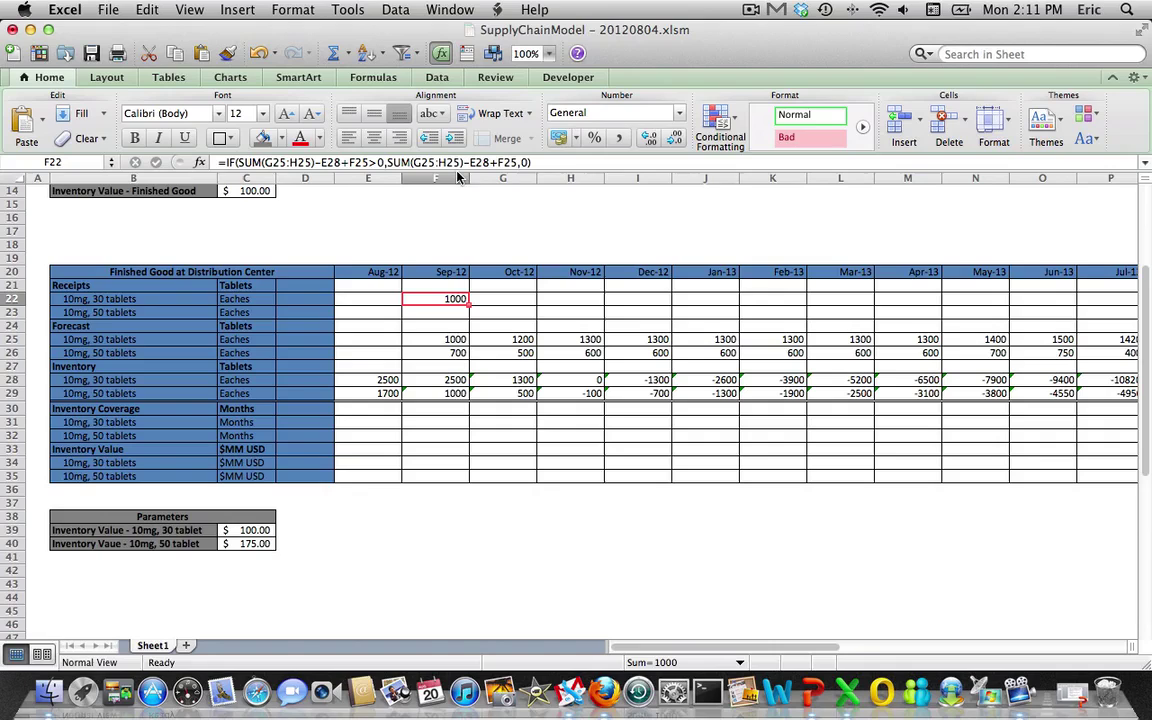
Fill the 10mg, 30-tablet receipts formula from F22 across row 22 through Dec-13 in U22
left_click_drag(466, 306, 915, 314)
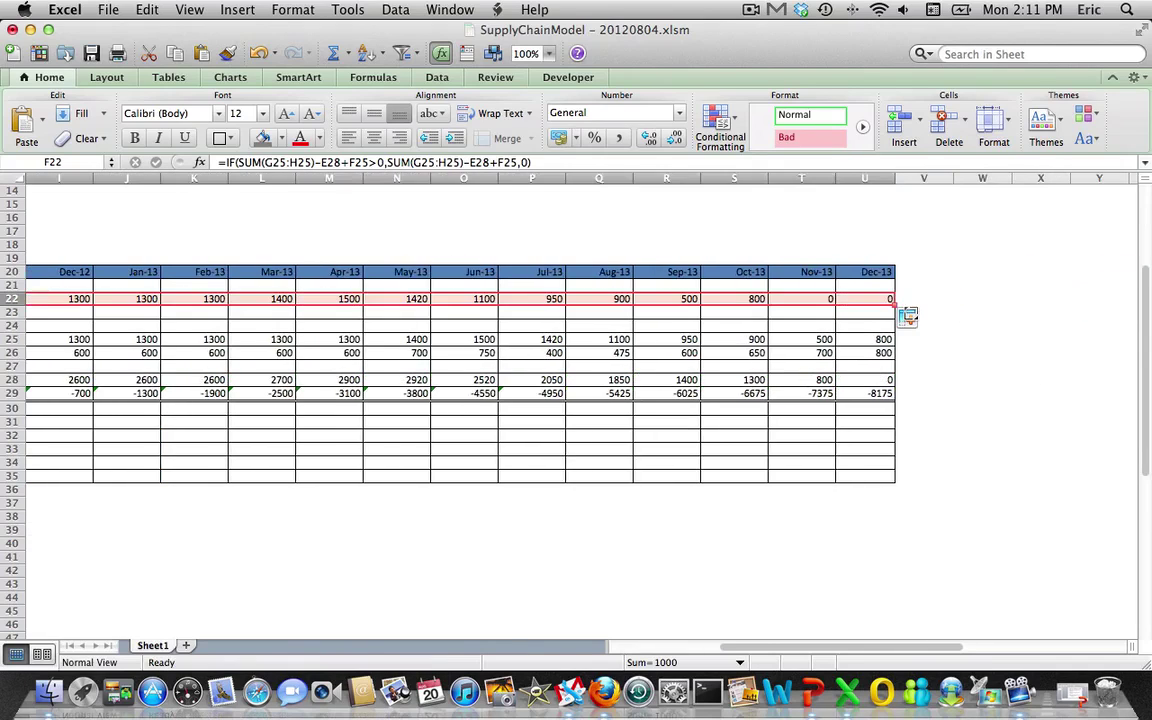
key("Left")
key("Left")
key("Left")
key("Left")
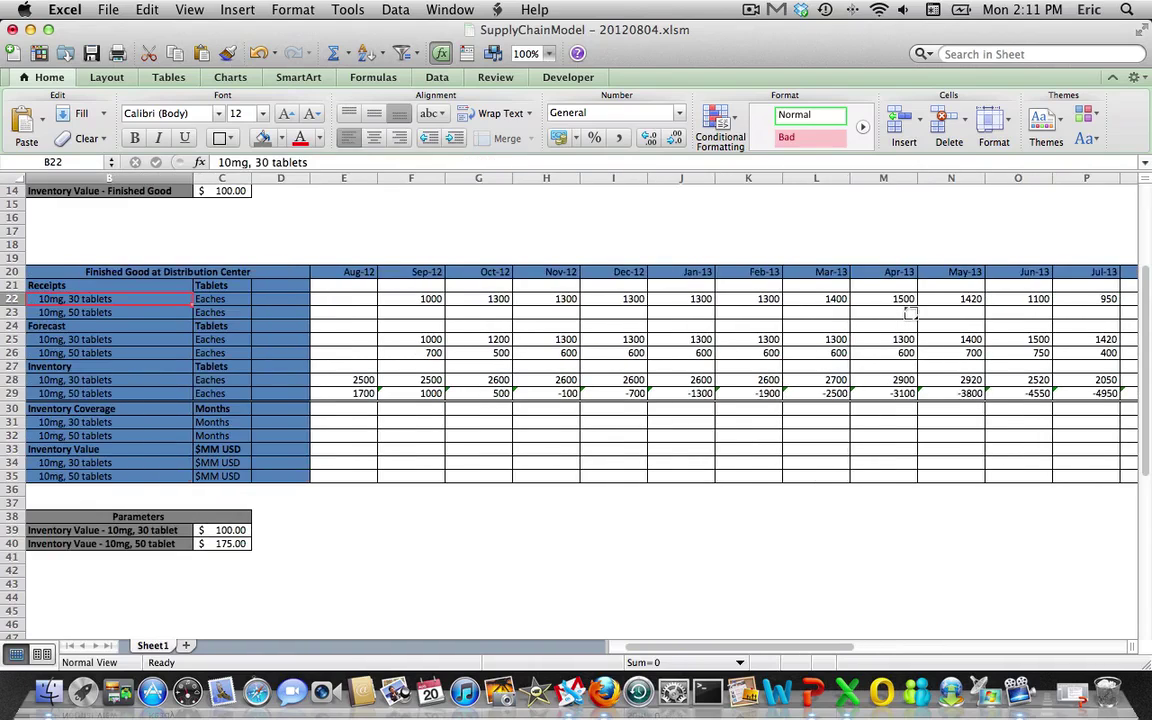
Copy the Sep-12 receipts formula for 10mg, 30 tablets from F22 into the 10mg, 50 tablets row at F23
key("Down")
key("Down")
key("Up")
key("Right")
key("Right")
key("Right")
key("Right")
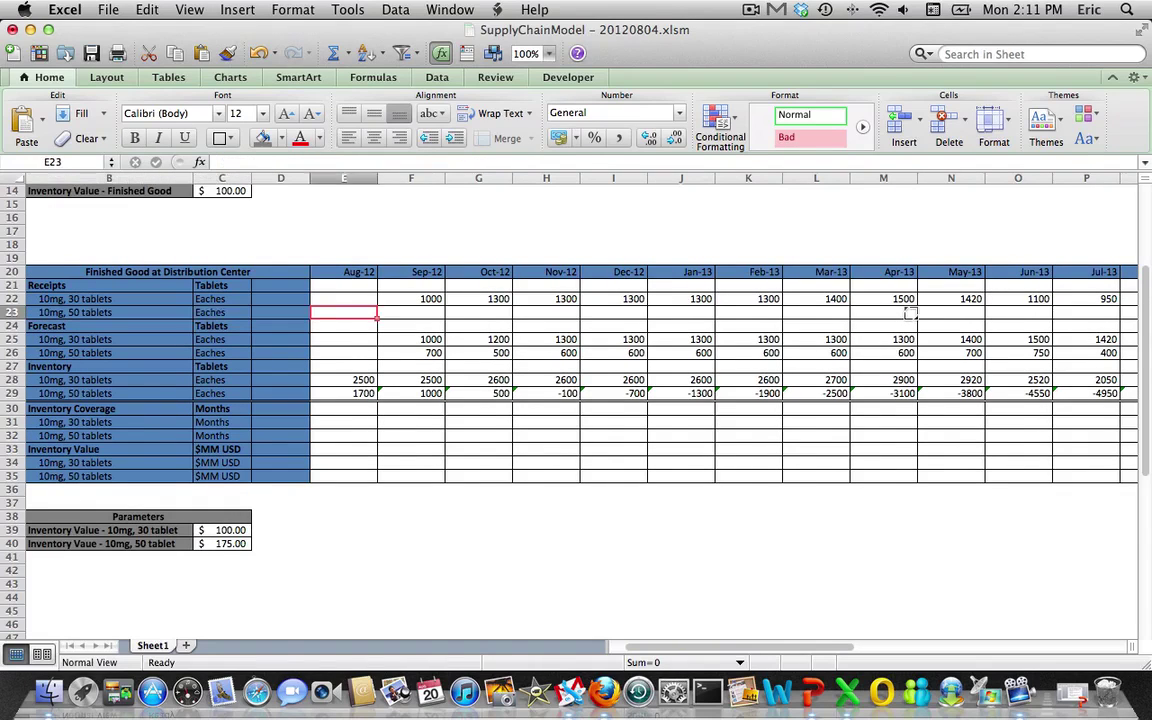
key("Up")
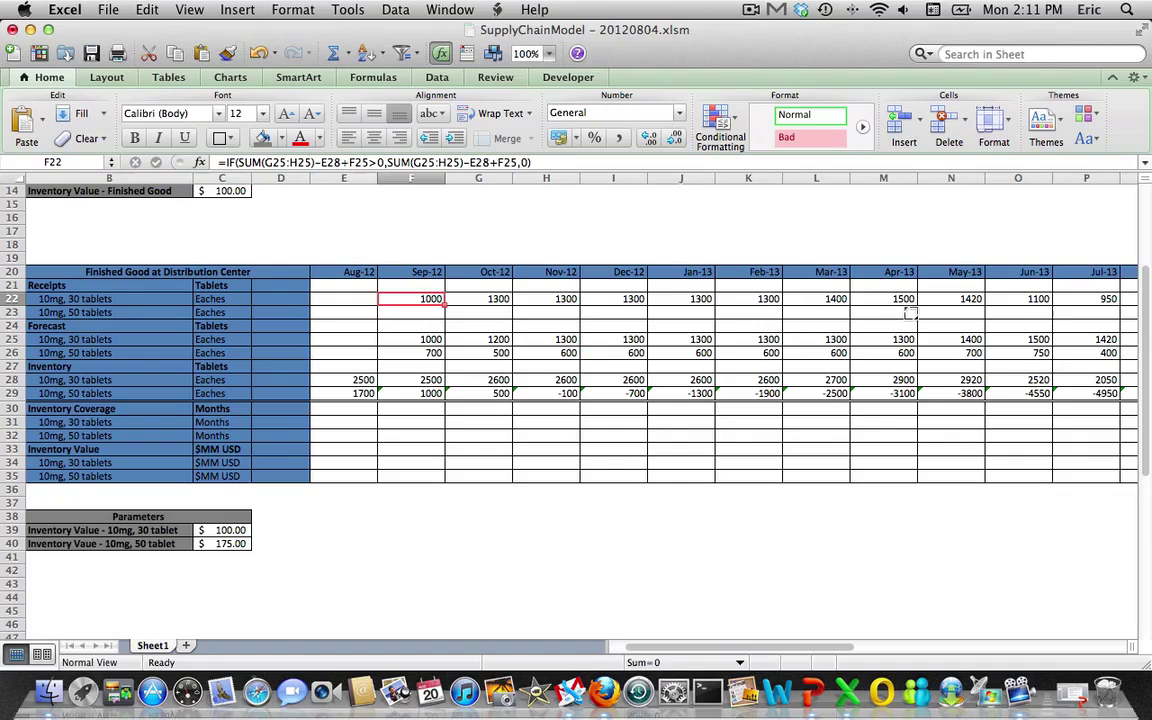
key("super+c")
key("Down")
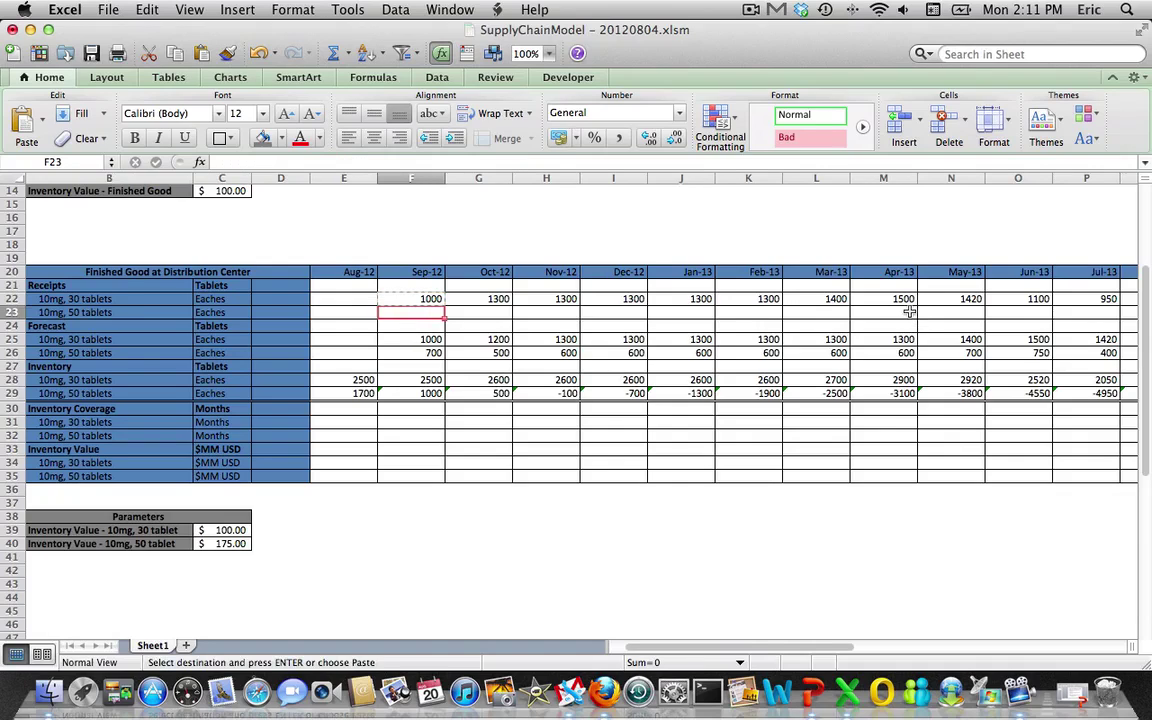
key("super+v")
key("Down")
key("Up")
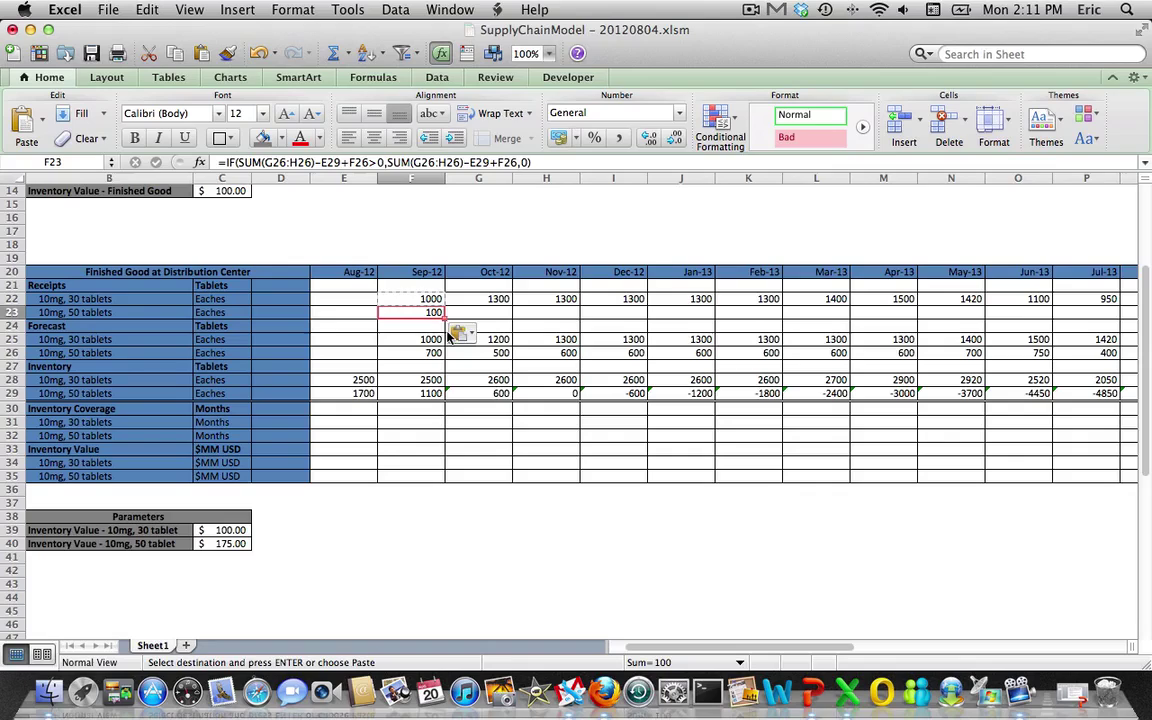
Compare the Sep-12 inventory for 10mg, 50 tablets with the sums of its forecasts in G26:H26 and G26:I26
left_click(420, 393)
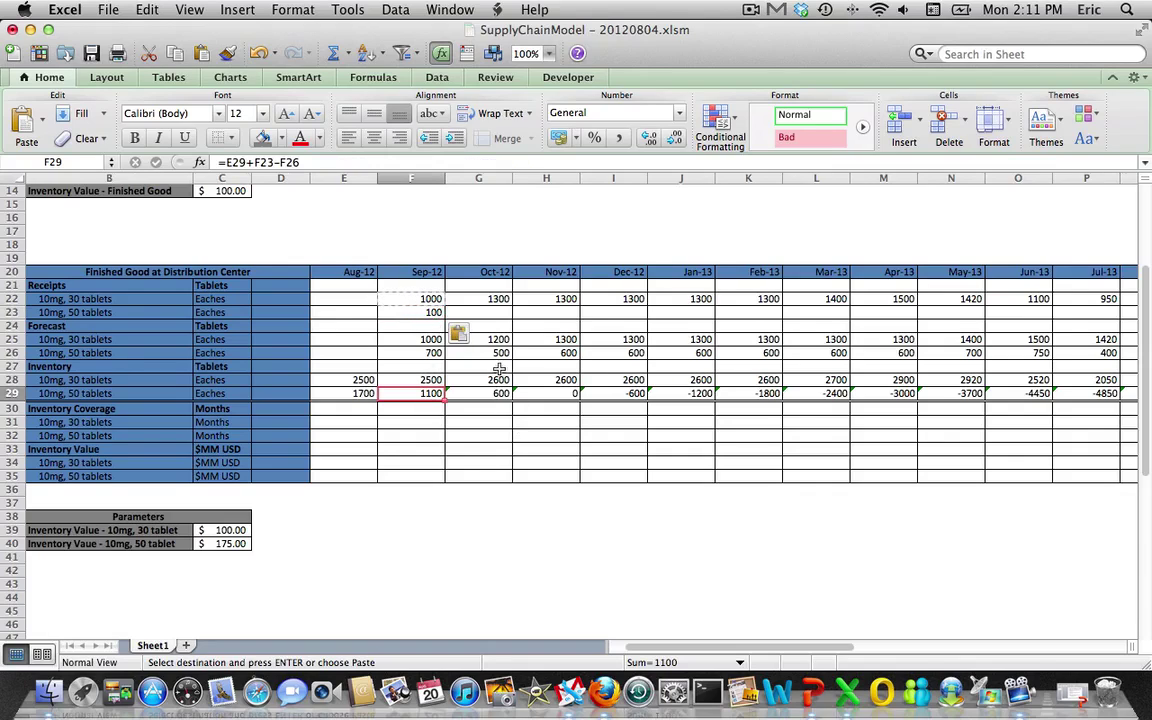
left_click_drag(480, 353, 555, 353)
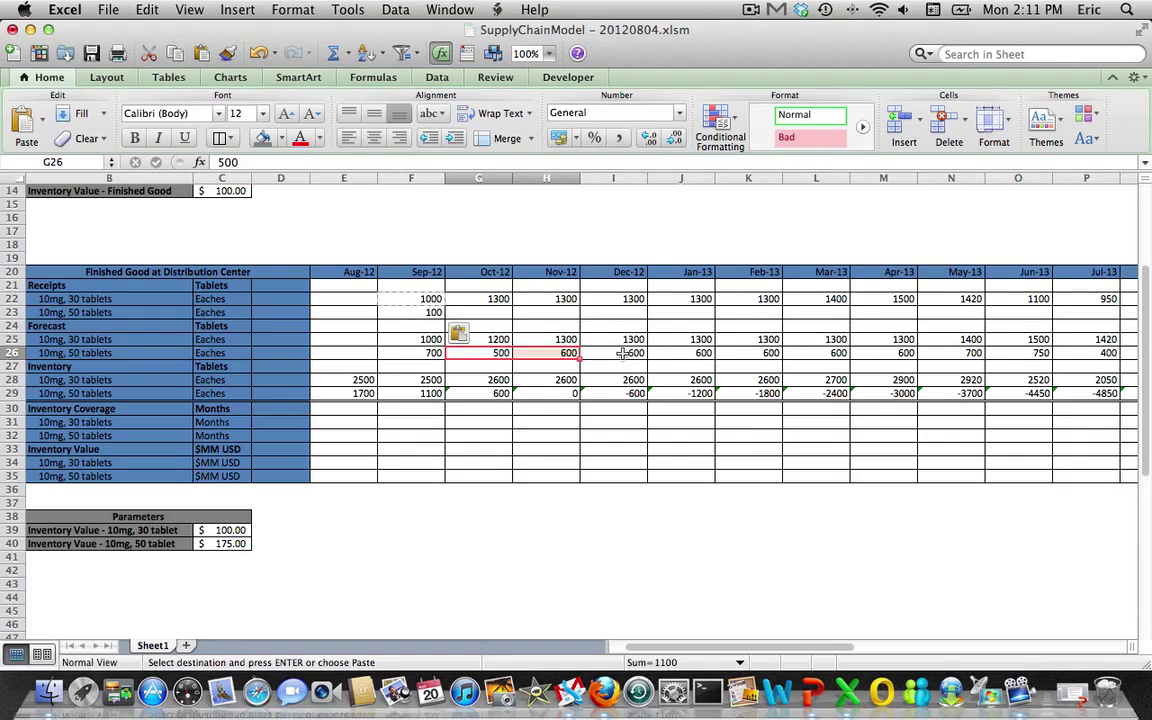
left_click_drag(622, 353, 480, 353)
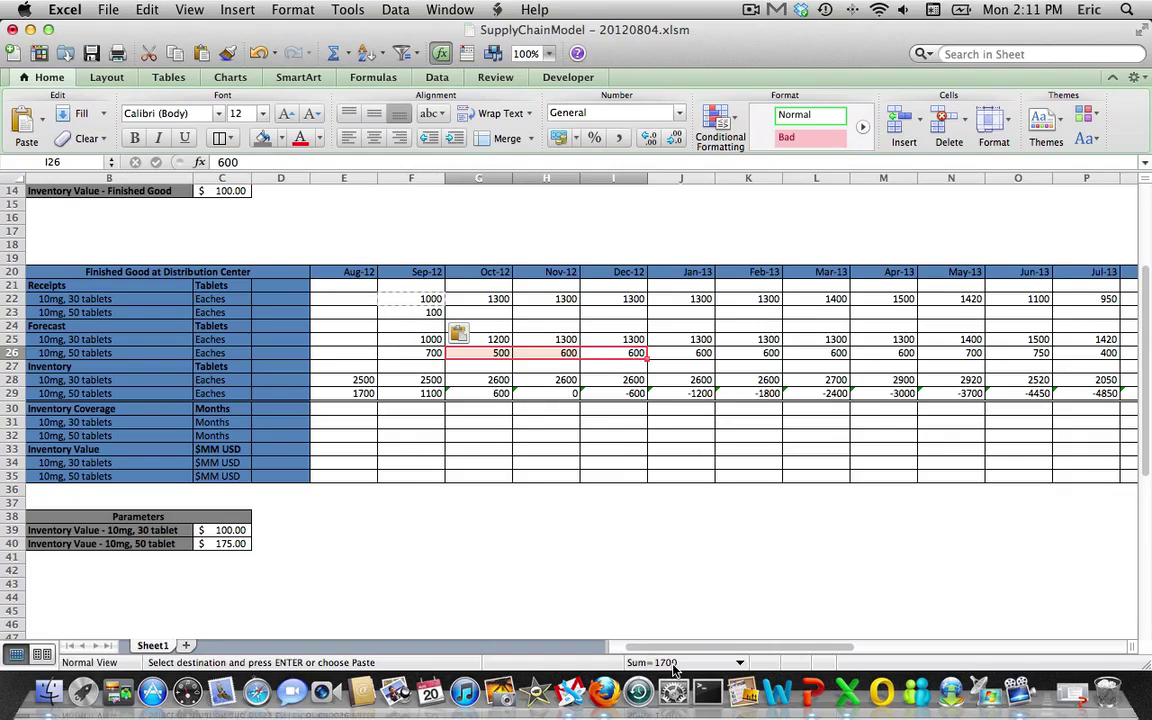
Extend both forecast sums in F23 to three months: =IF(SUM(G26:I26)-E29+F26>0,SUM(G26:I26)-E29+F26,0)
left_click(420, 312)
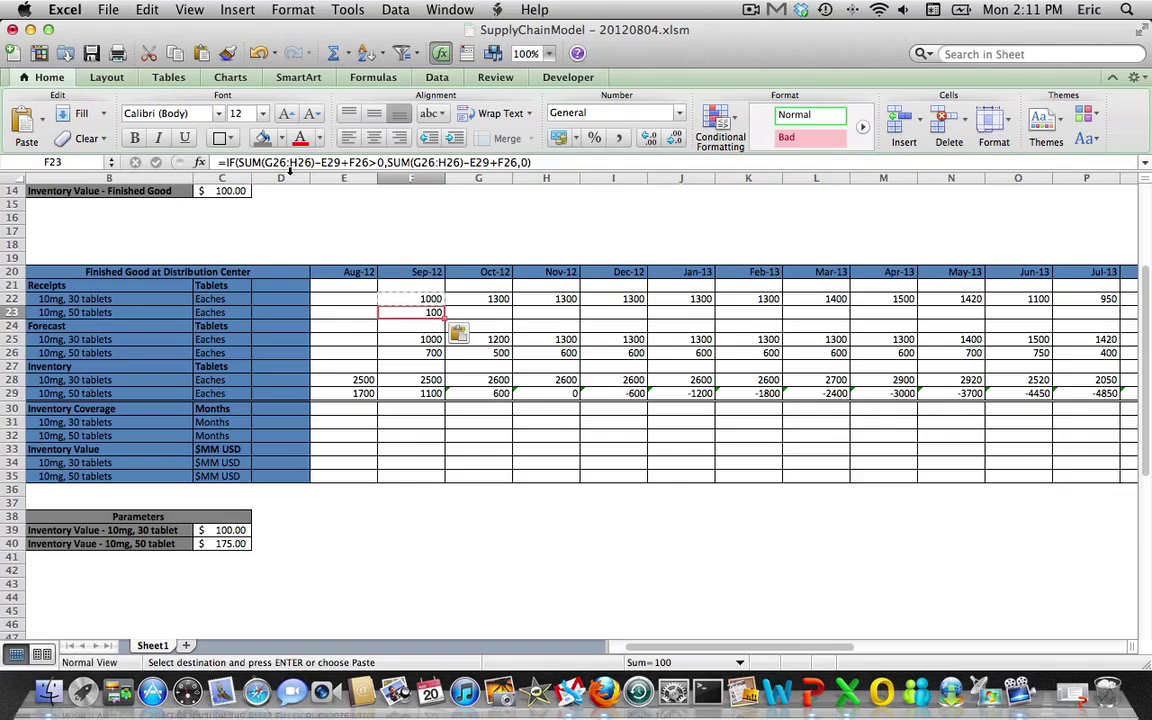
double_click(420, 312)
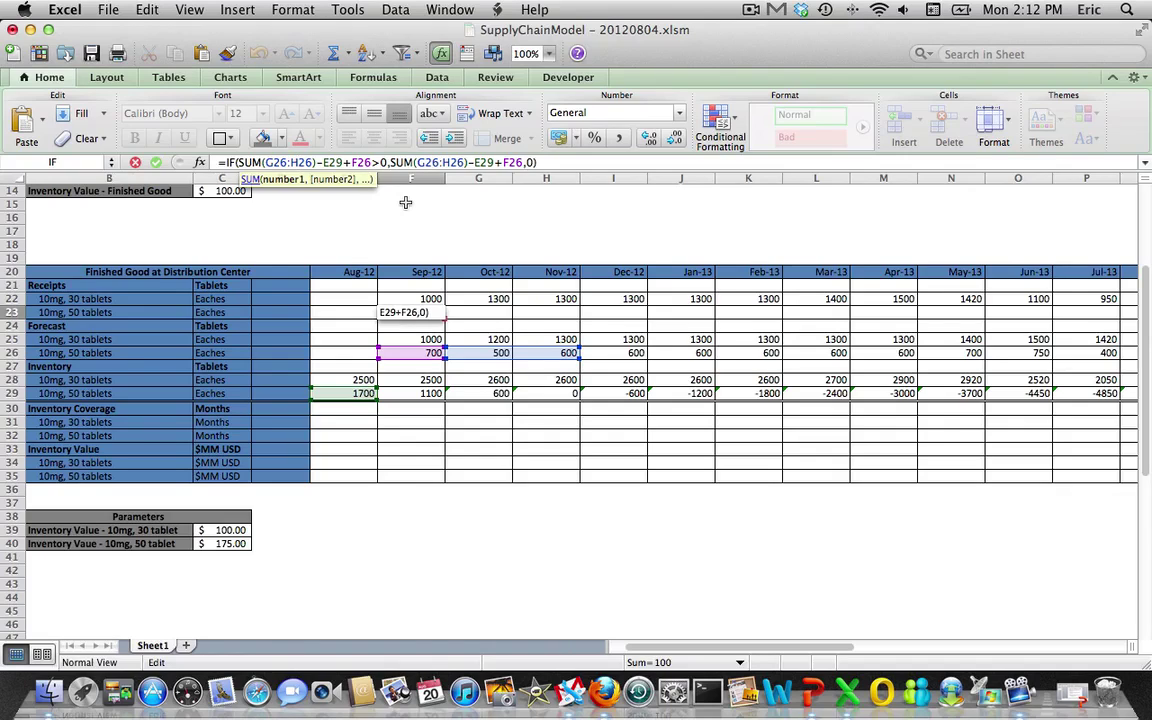
type("I")
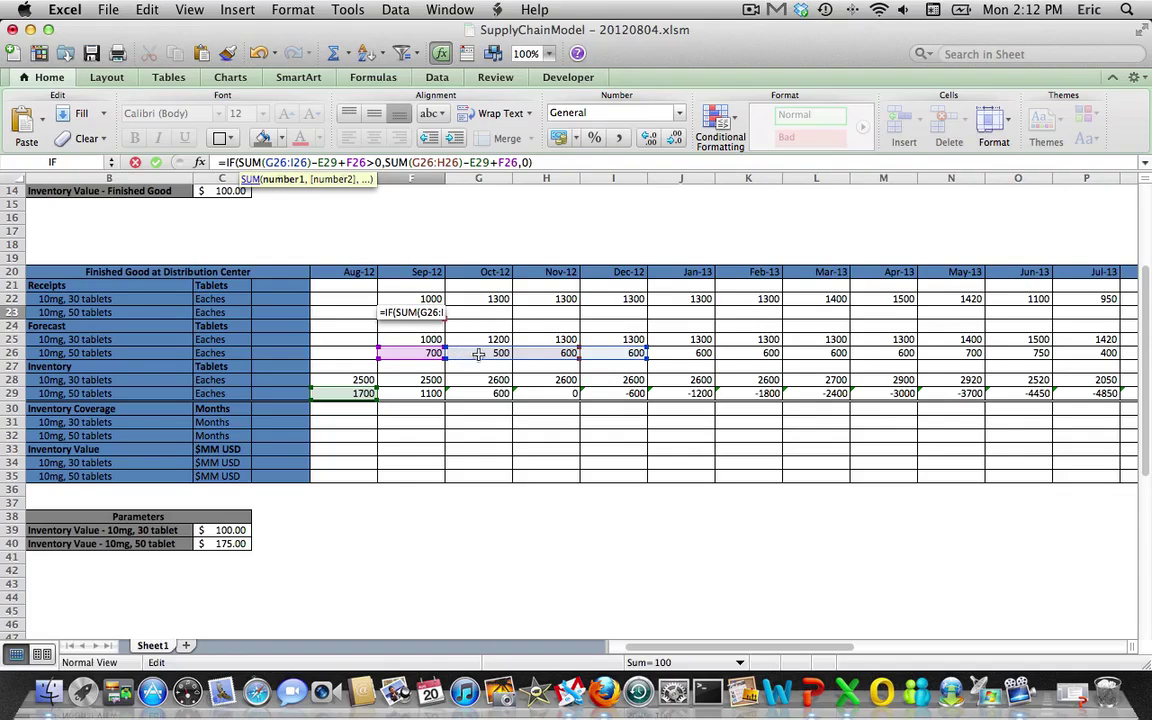
left_click(447, 162)
key("BackSpace")
type("I")
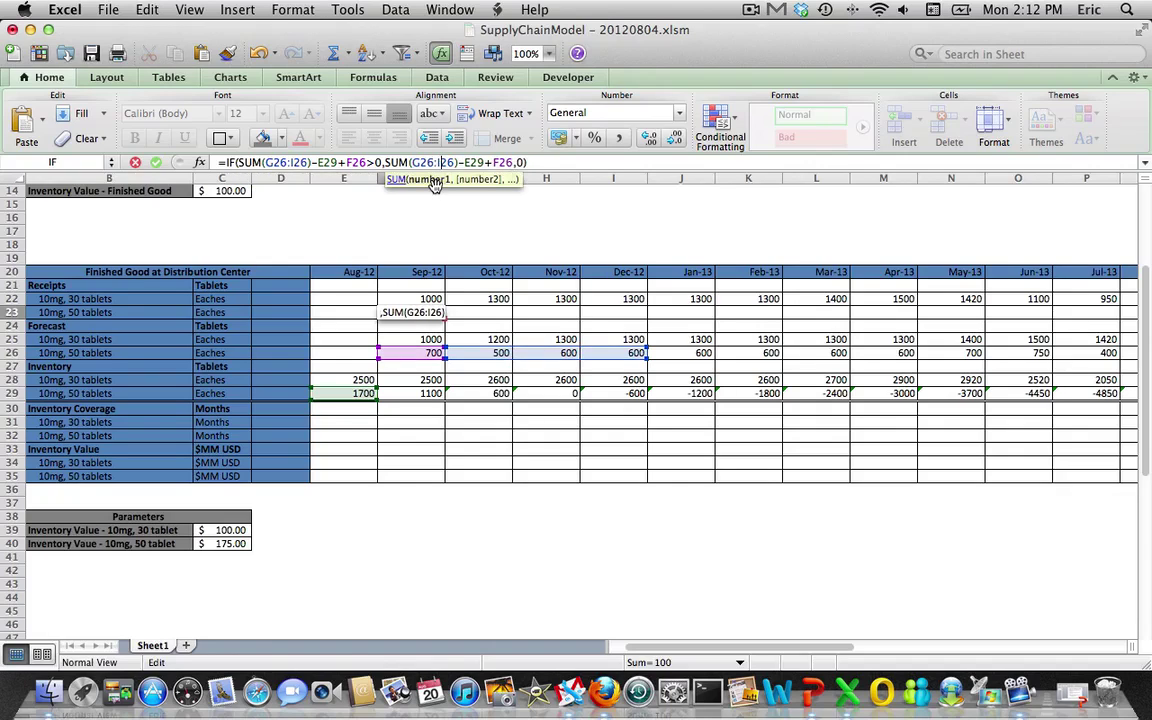
key("Return")
Fill the 10mg, 50-tablet receipts formula from F23 across row 23 through Dec-13 in U23
key("Up")
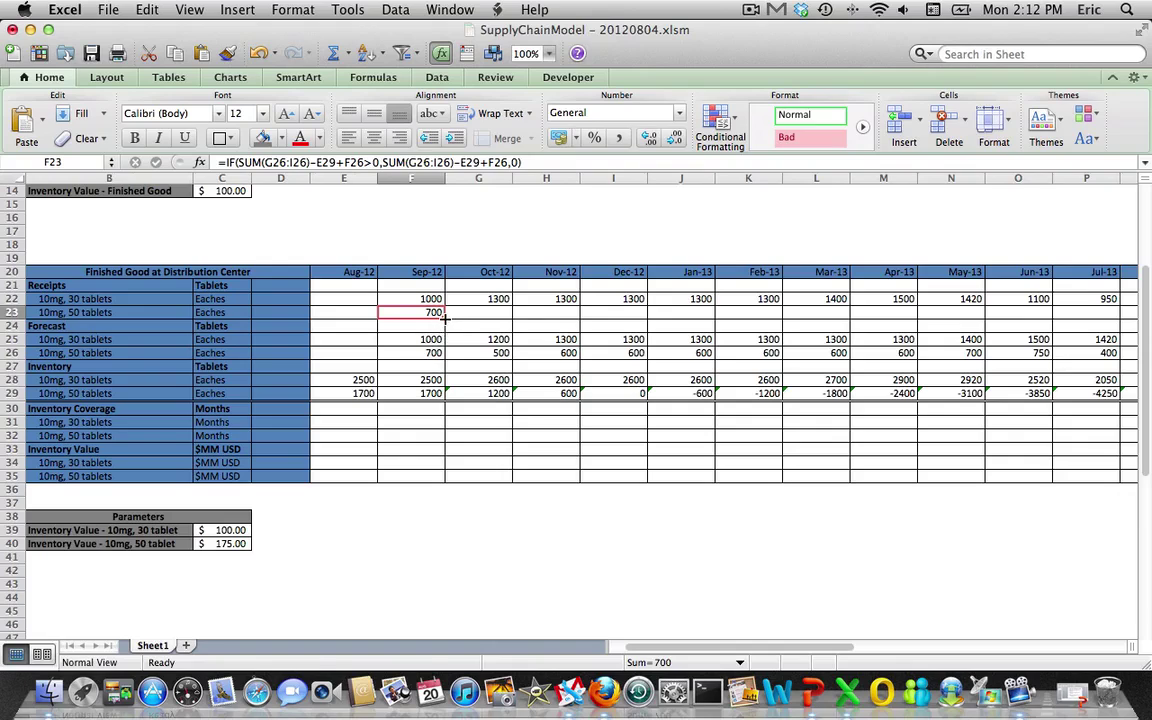
left_click_drag(445, 317, 753, 315)
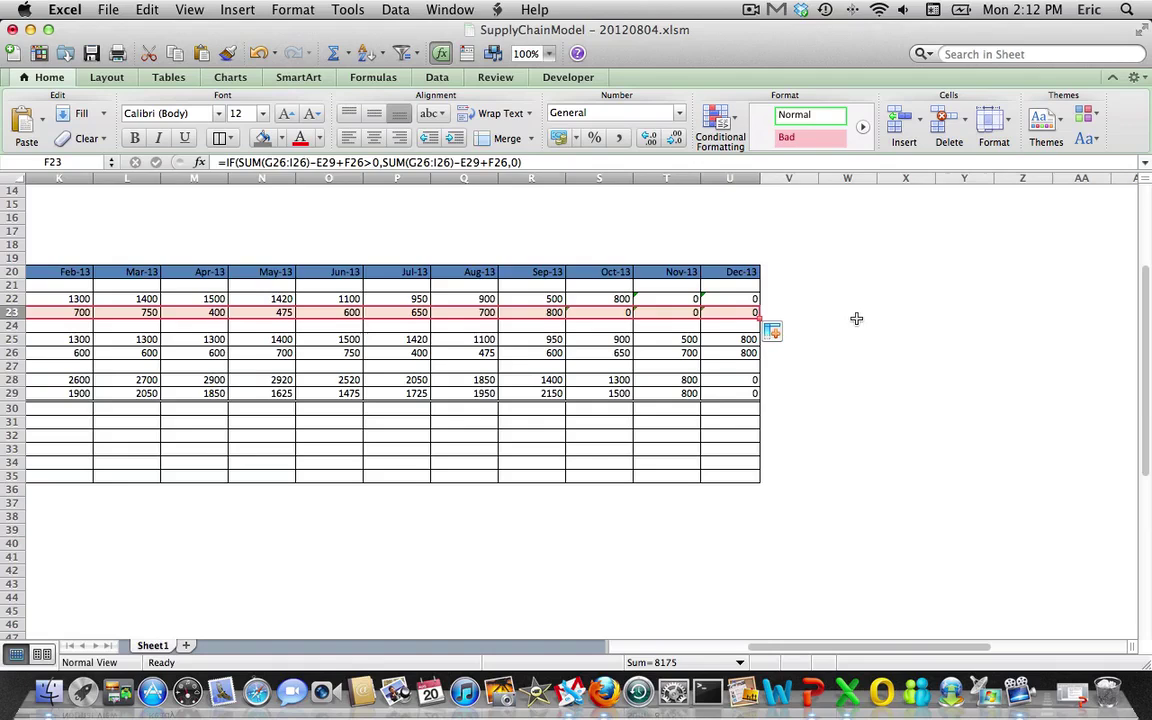
key("Home")
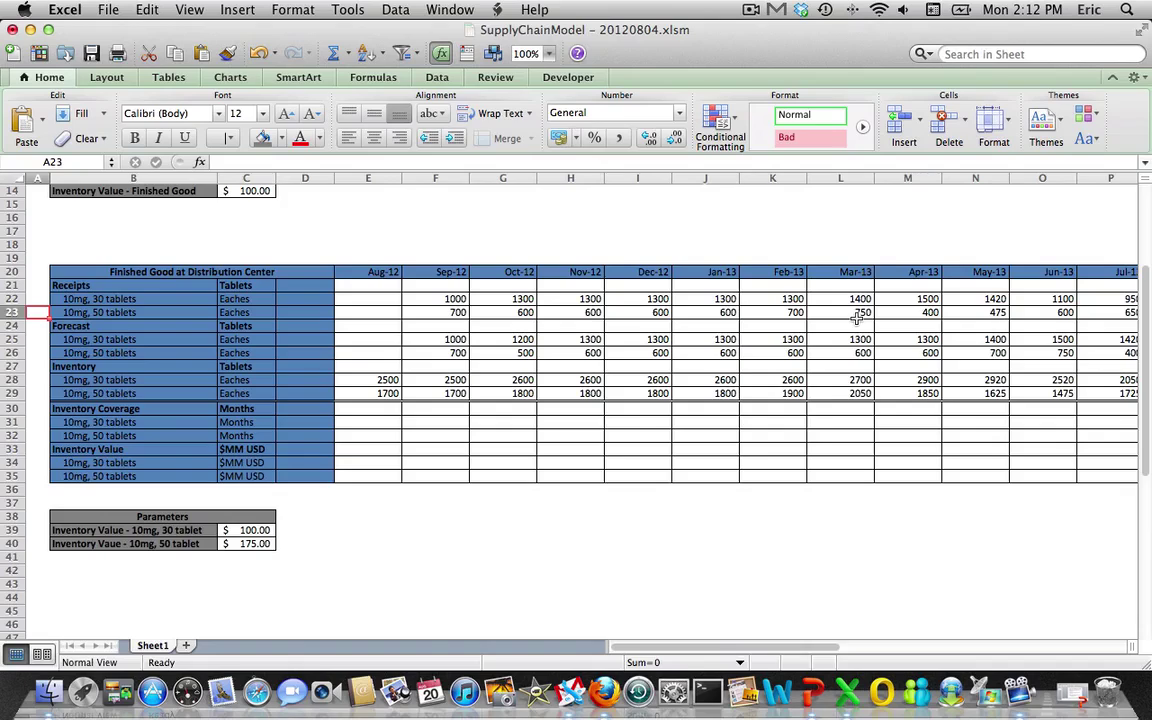
Calculate the Aug-12 inventory coverage for 10mg, 30 tablets in E31 with =poc(E28,F25:K25)
key("Down")
key("Down")
key("Down")
key("Down")
key("Down")
key("Down")
key("Down")
key("Down")
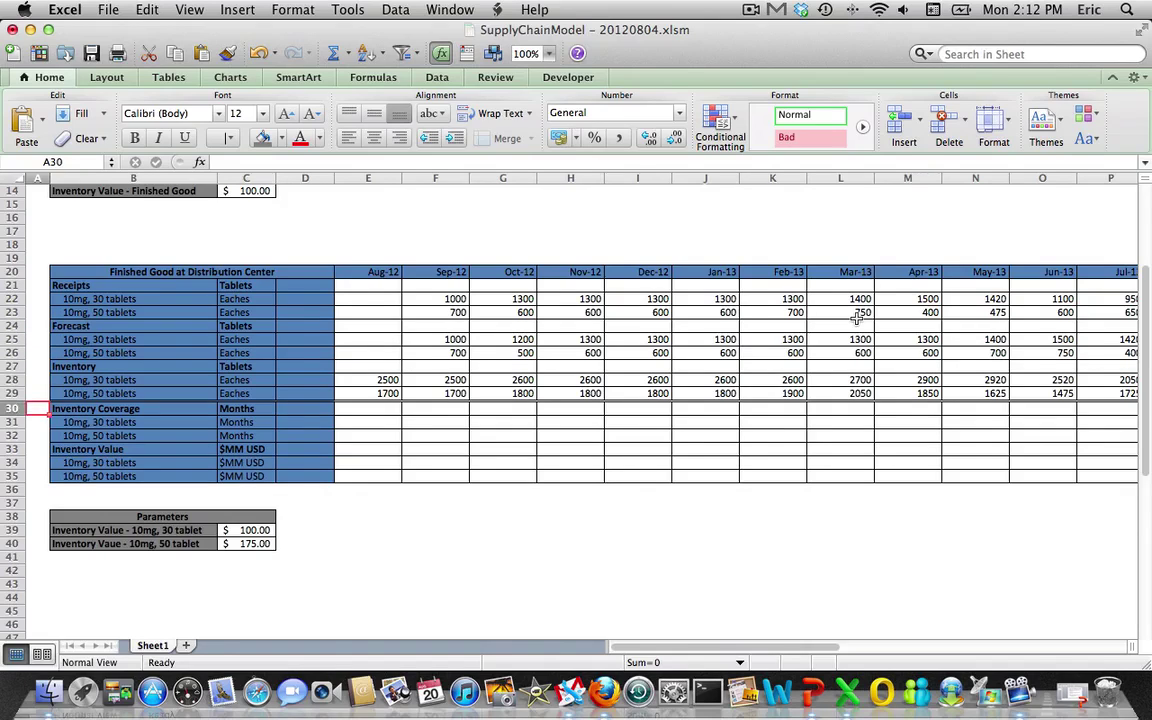
key("Right")
key("Right")
key("Right")
key("Right")
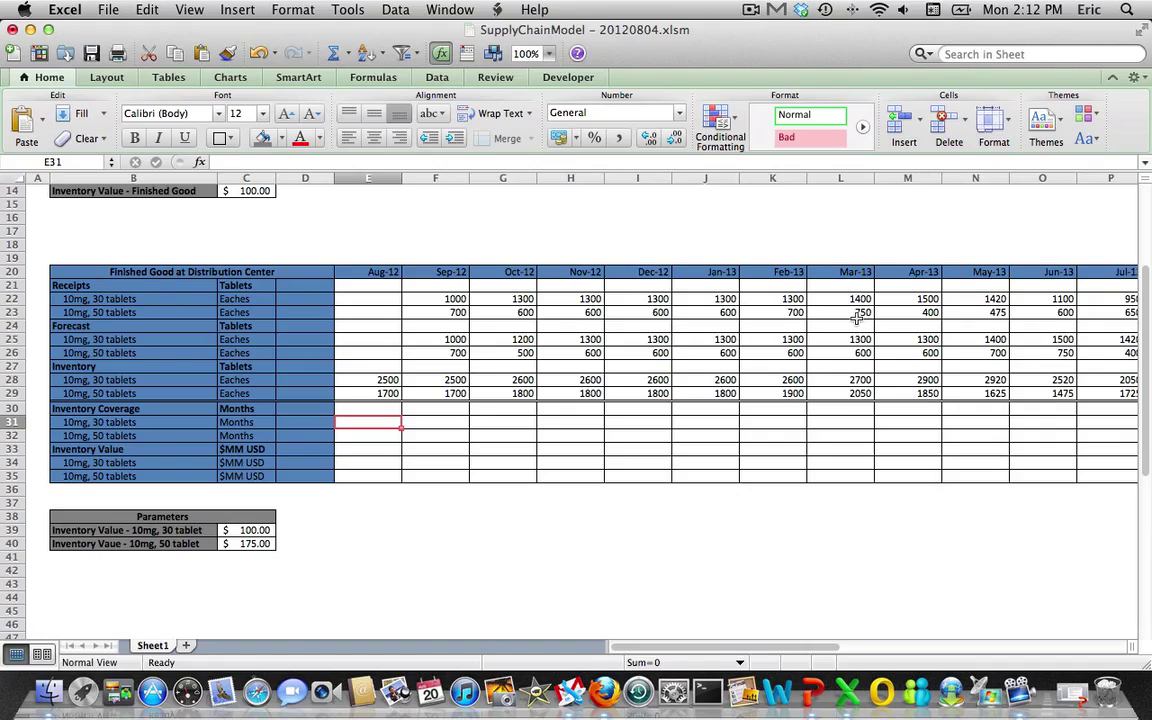
type("=poc(")
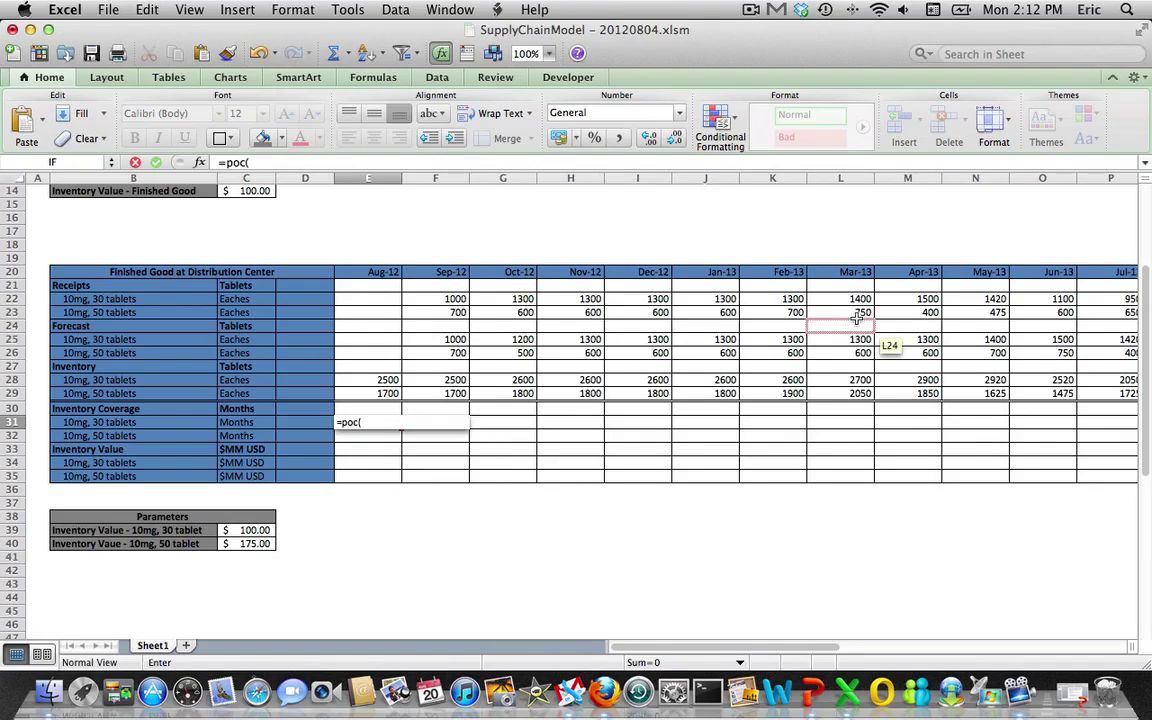
key("Up")
key("Up")
key("Up")
type(",")
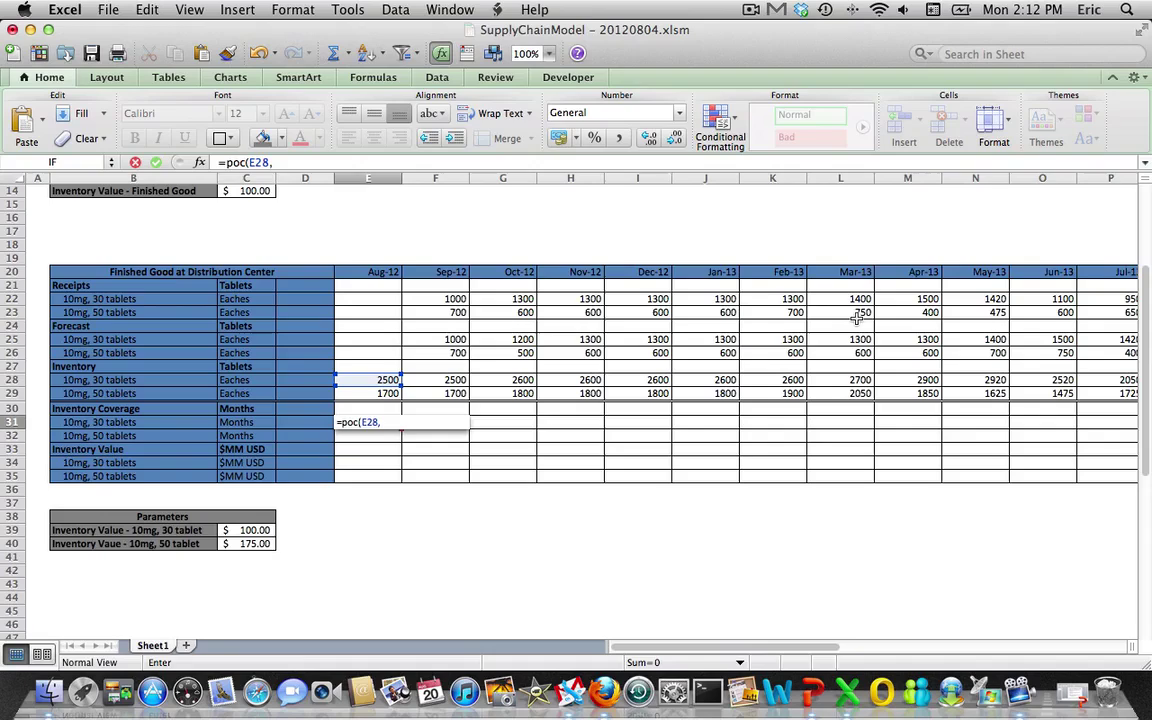
key("Right")
key("Up")
key("Up")
key("Up")
key("Up")
key("Up")
key("Up")
key("shift+Right")
key("shift+Right")
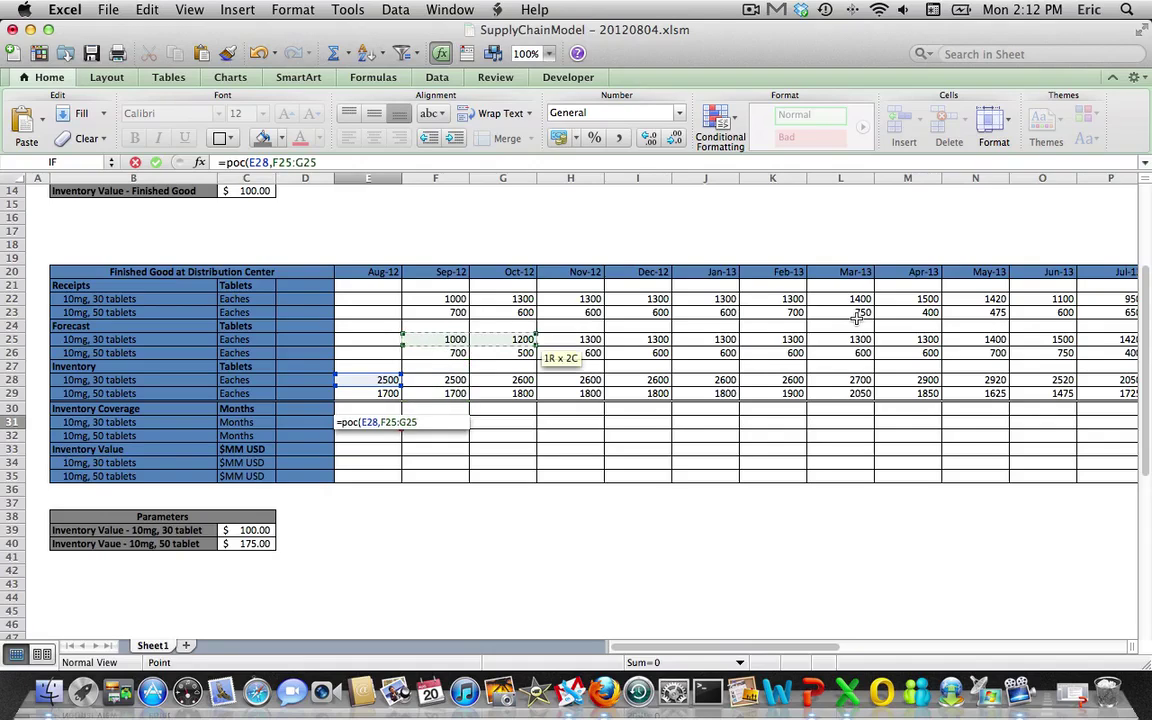
key("shift+Right")
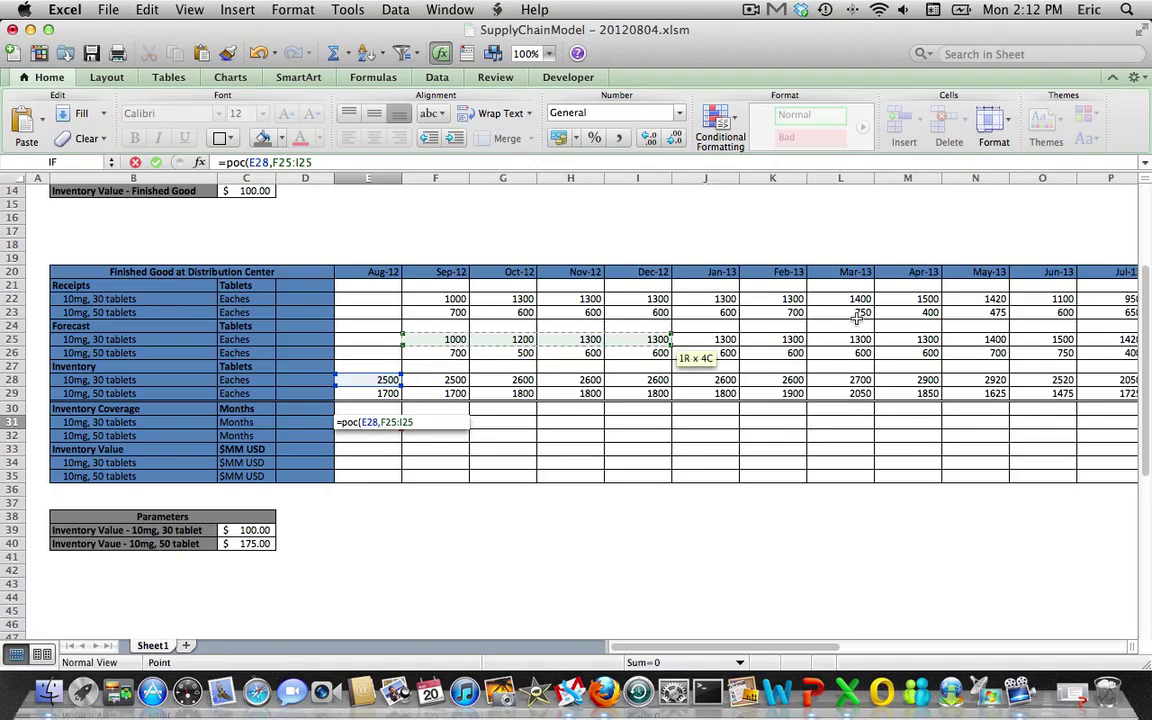
key("shift+Right")
key("shift+Right")
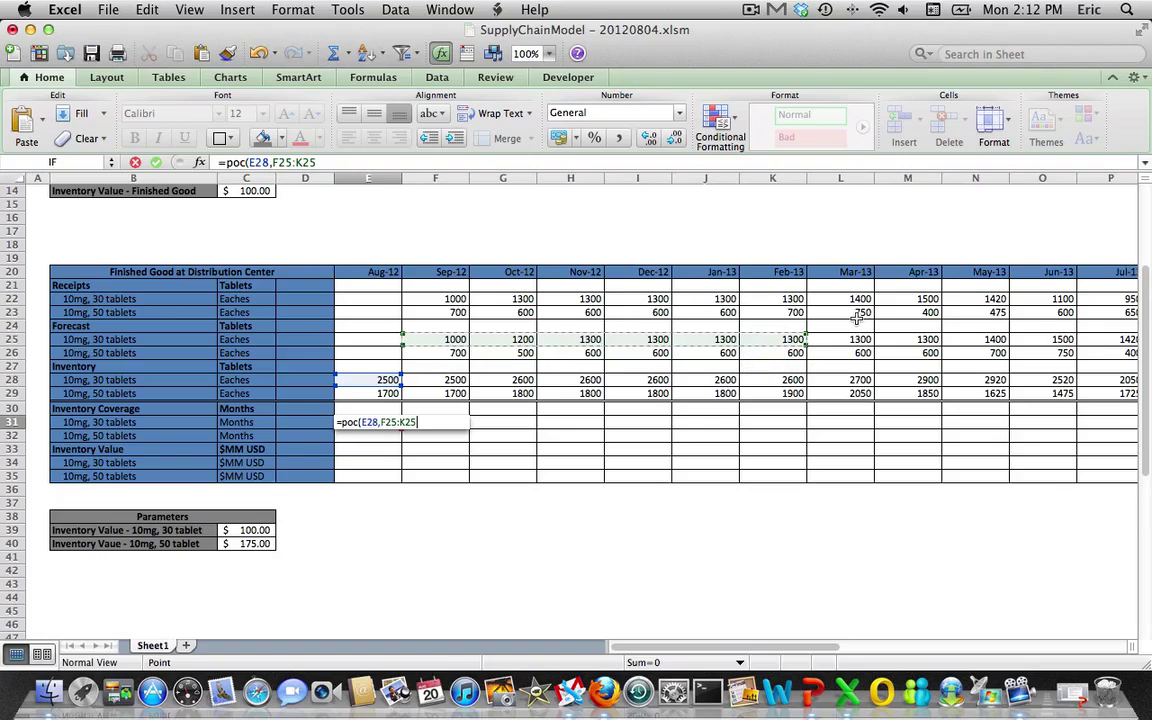
type(")")
key("Return")
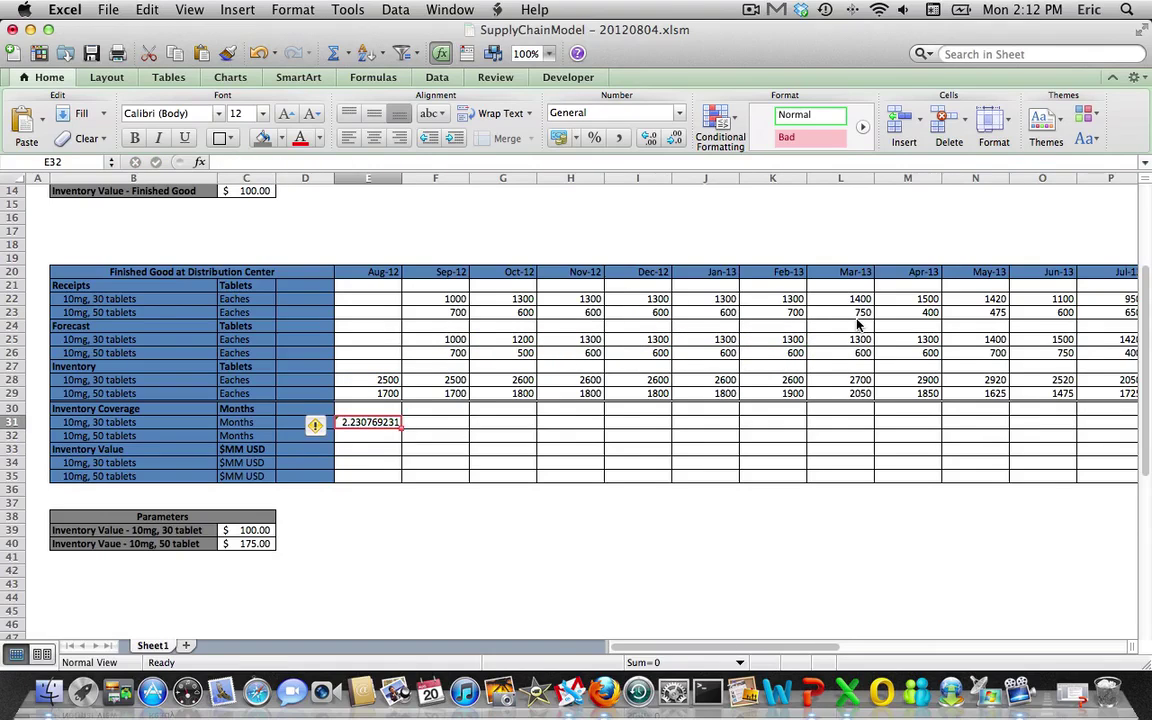
Reduce the number format of the Aug-12 inventory coverage in E31 to one decimal place
key("Up")
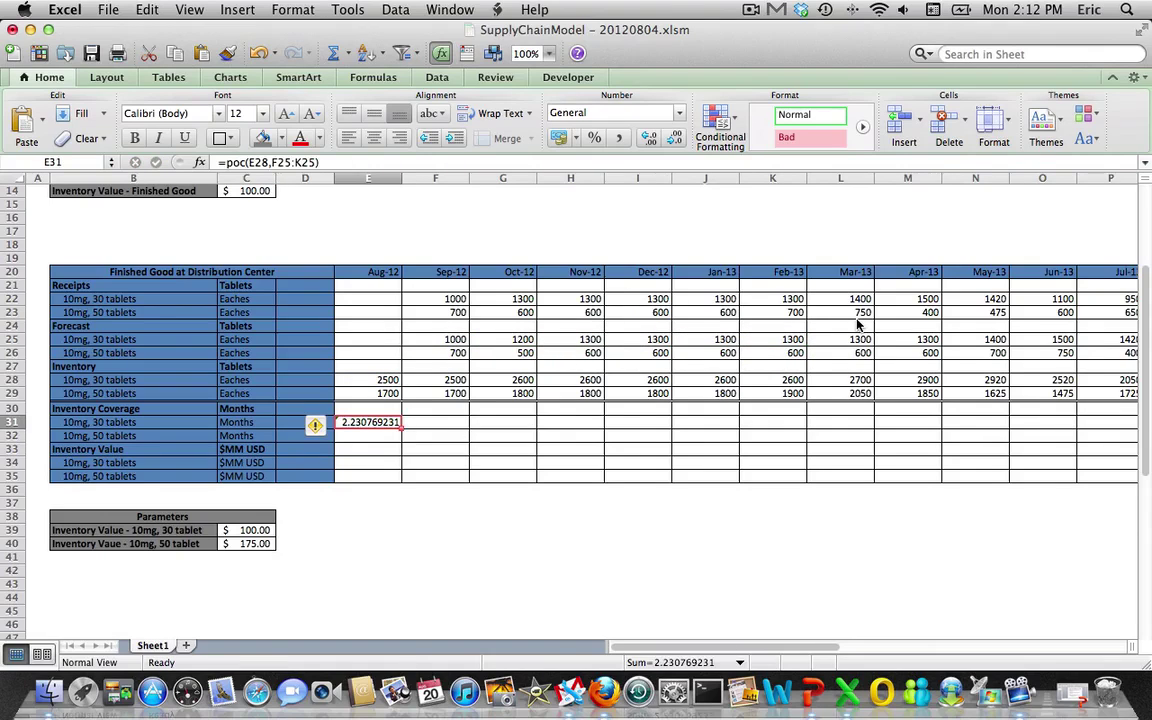
left_click(678, 141)
left_click(678, 141)
left_click(678, 141)
left_click(678, 141)
left_click(678, 141)
left_click(678, 141)
left_click(680, 143)
left_click(679, 143)
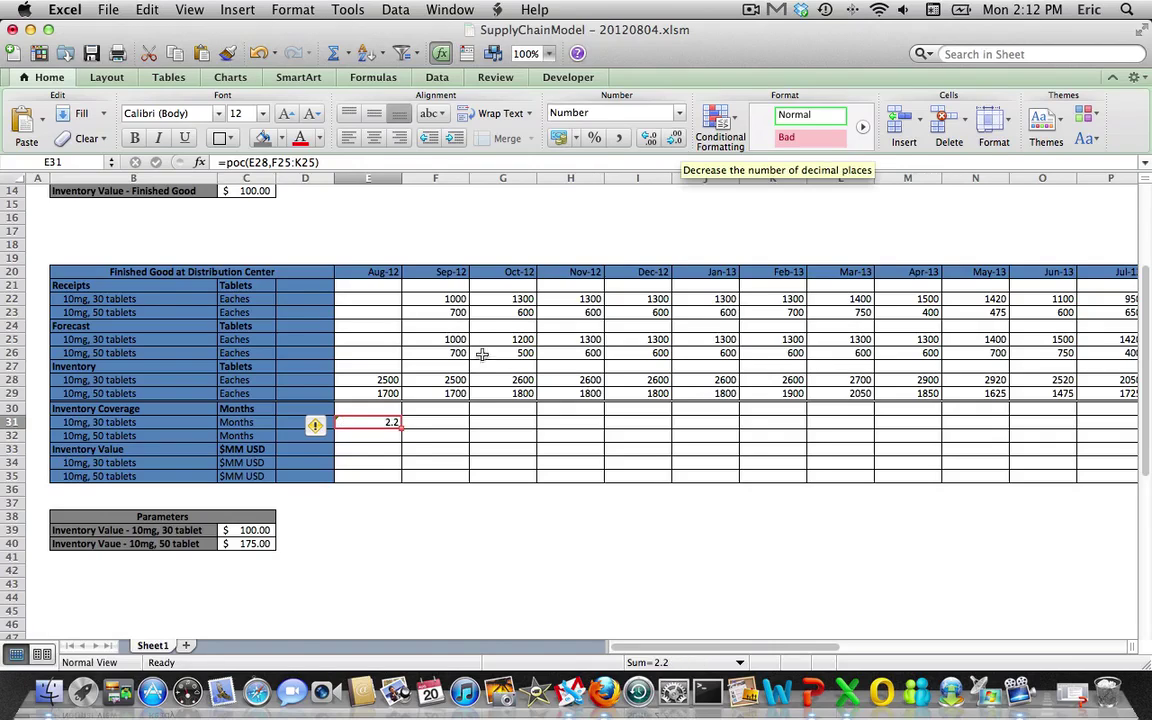
Fill the inventory coverage formula from E31 down to E32, and extend both coverage rows across the monthly columns
left_click(404, 431)
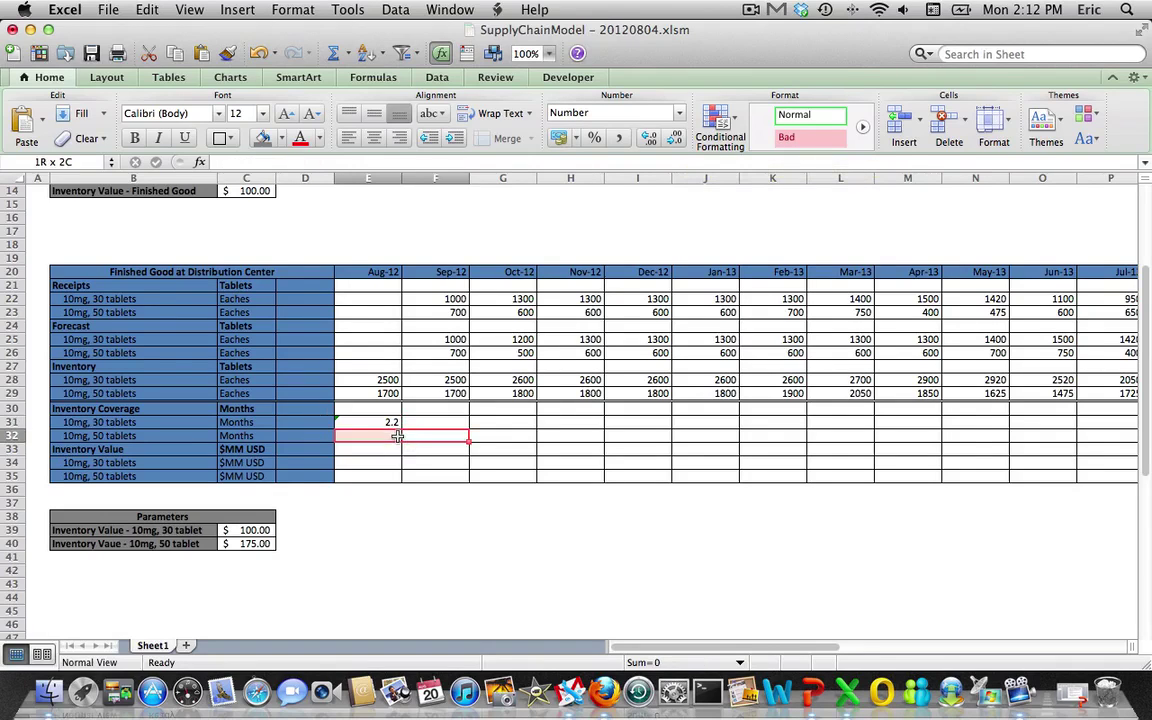
left_click(388, 421)
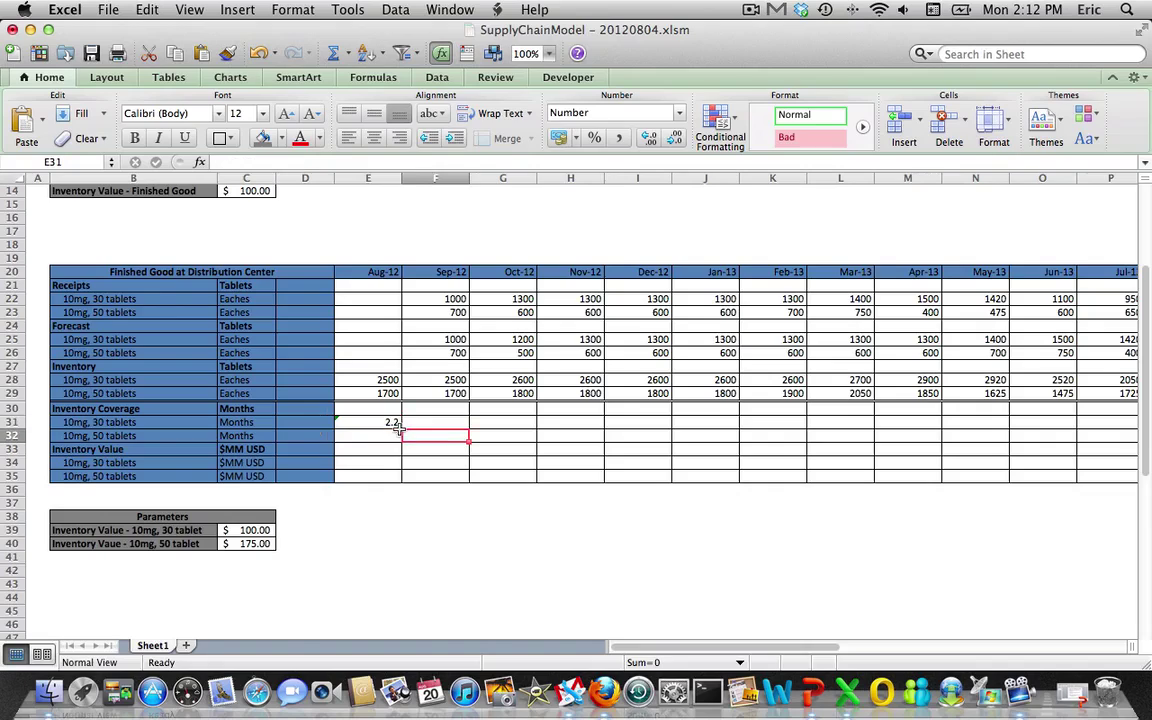
left_click(405, 431)
left_click(399, 423)
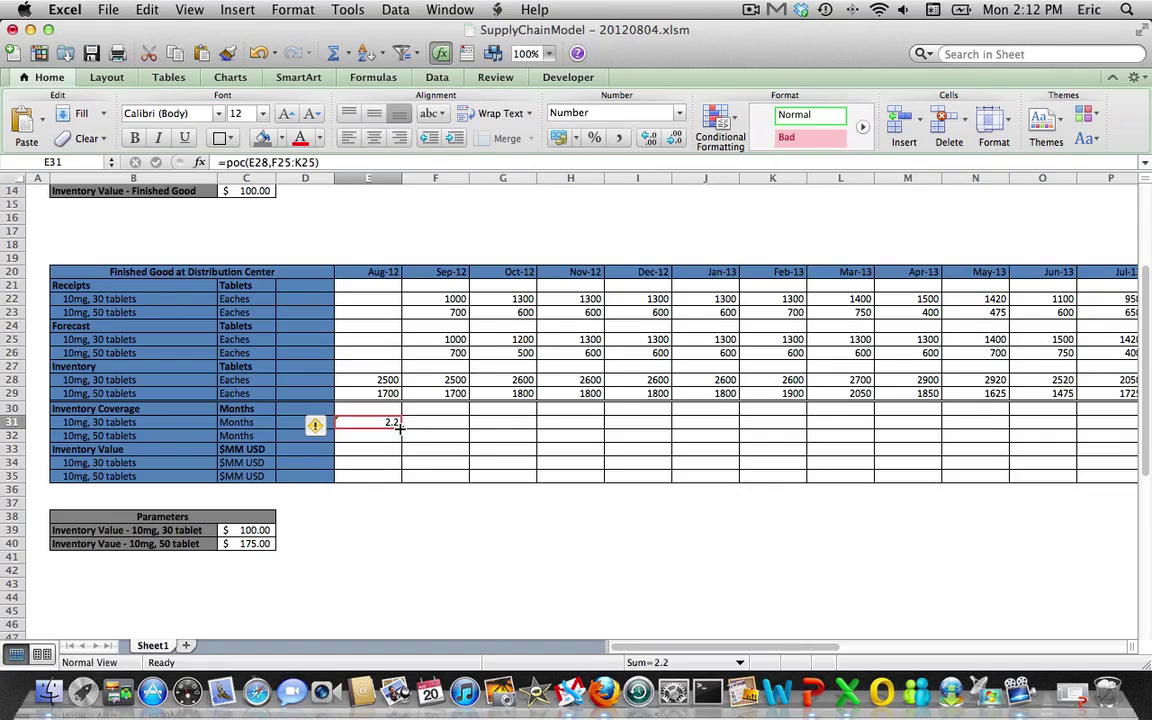
left_click_drag(400, 431, 401, 440)
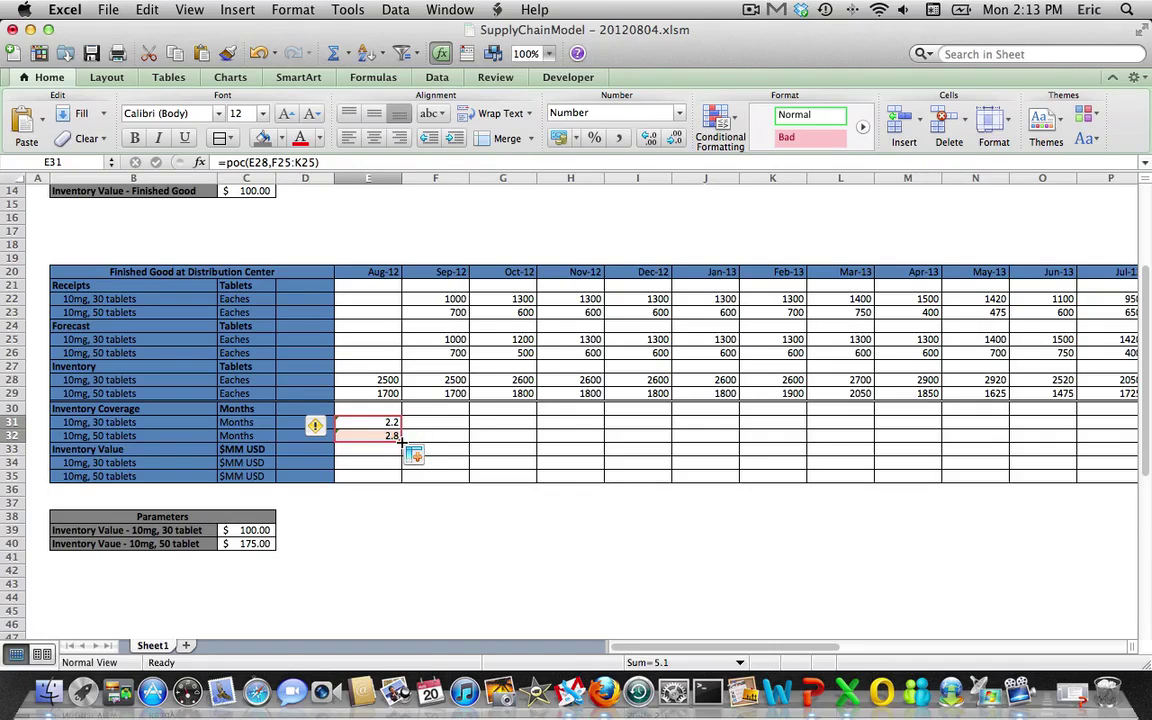
left_click_drag(401, 440, 706, 454)
scroll(706, 454, "left", 10)
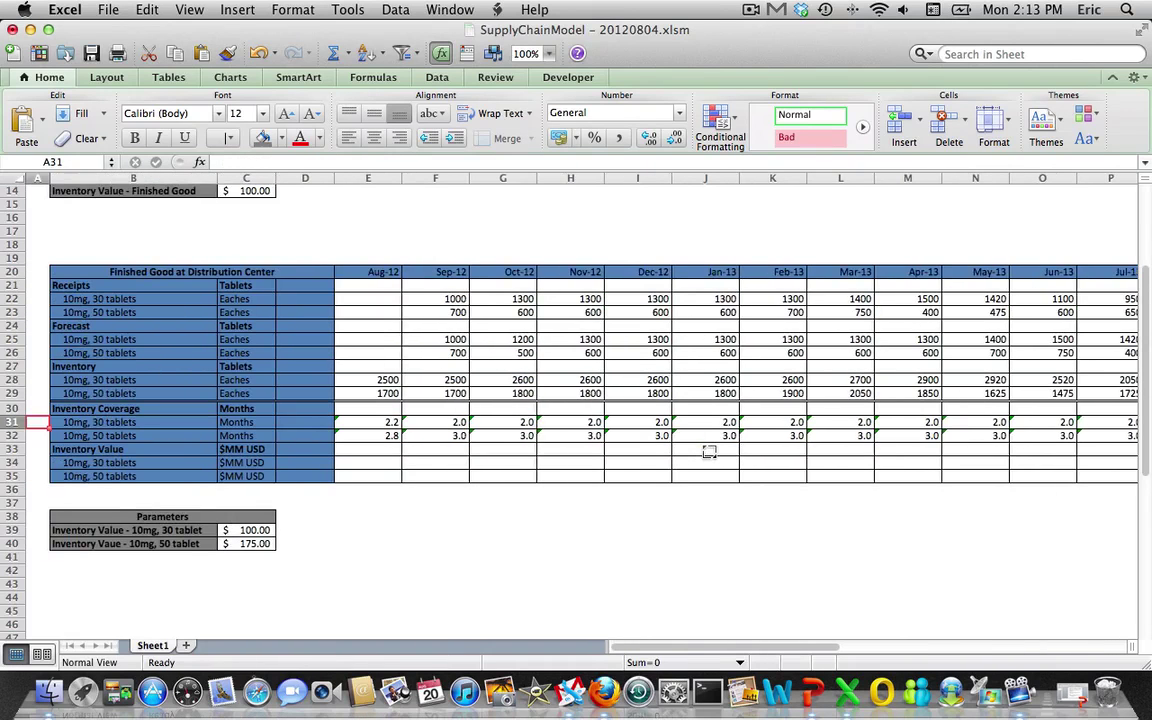
Calculate the Aug-12 inventory value for 10mg, 30 tablets in E34 with =E28*$C$39
key("Right")
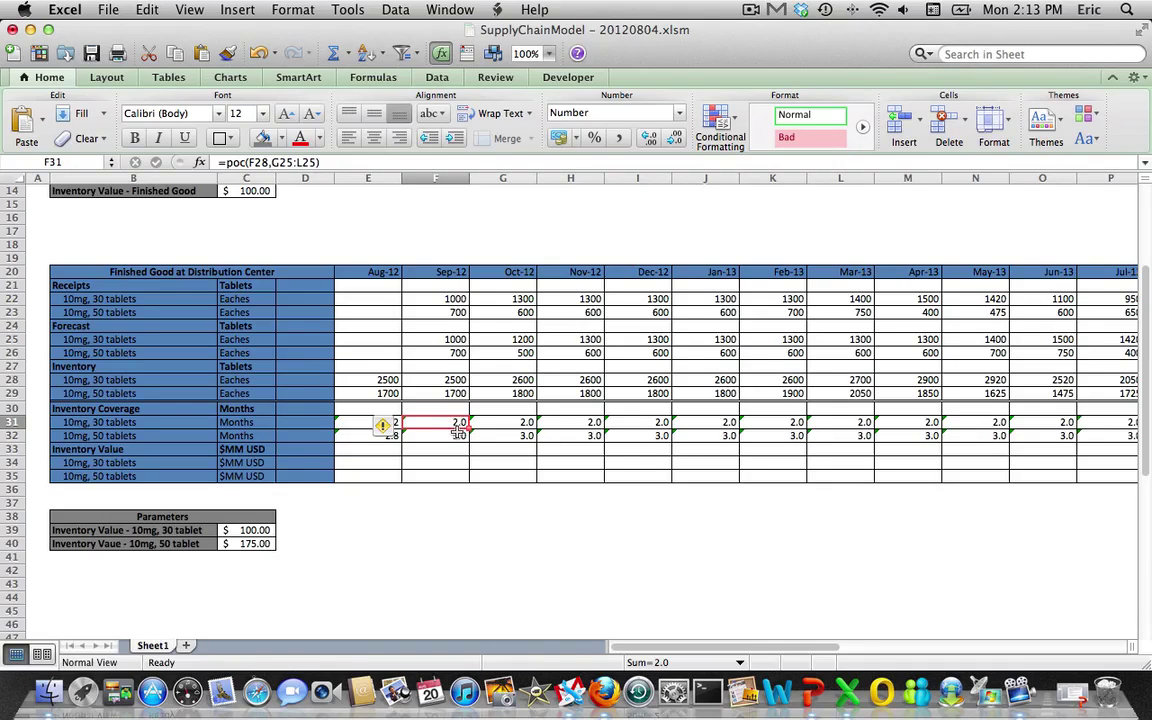
key("Down")
key("Down")
key("Down")
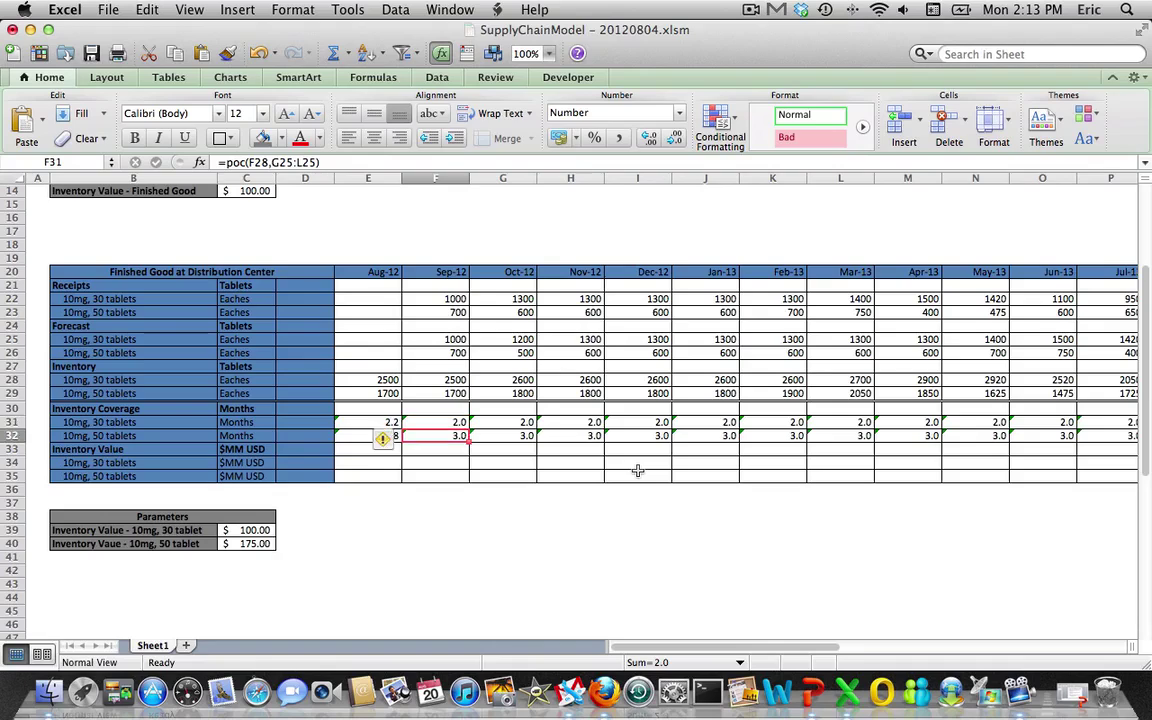
key("Left")
type("=")
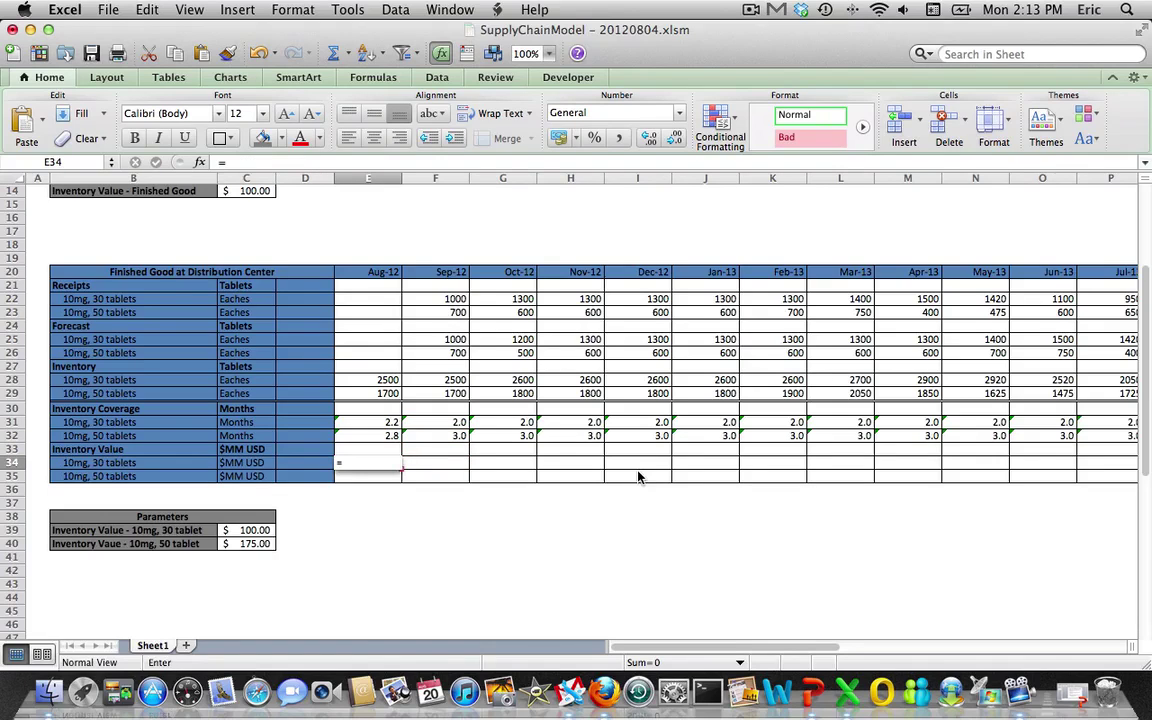
key("Up")
key("Up")
key("Up")
key("Up")
key("Up")
key("Up")
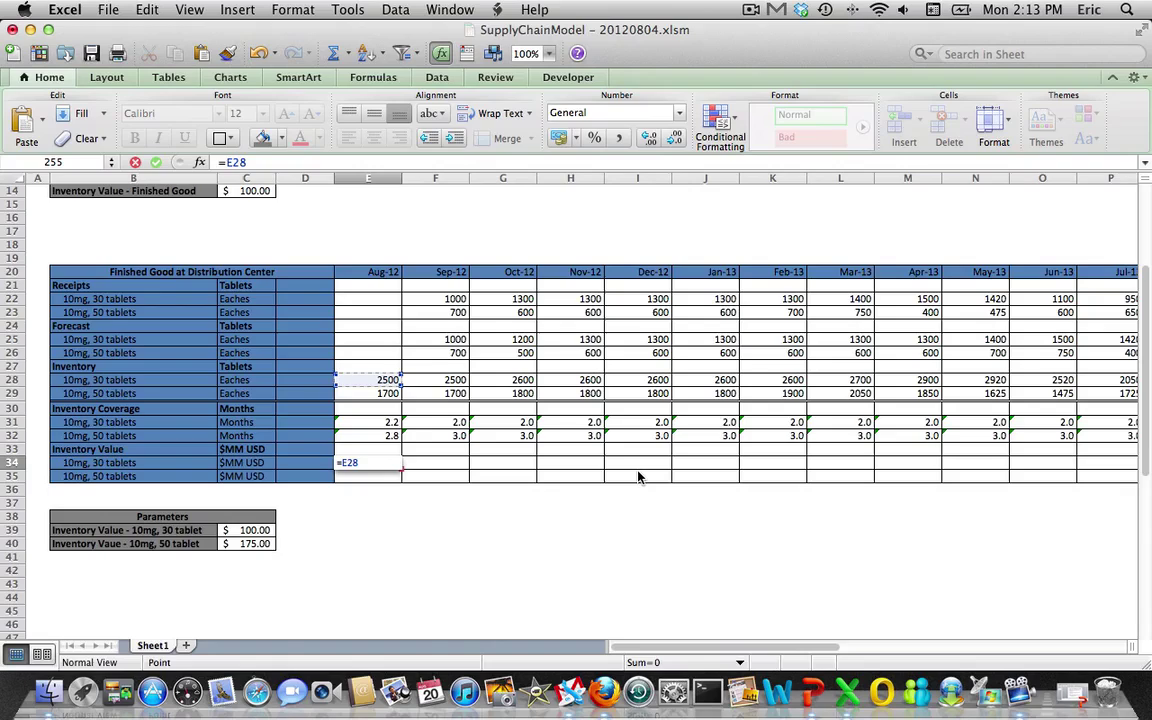
type("*")
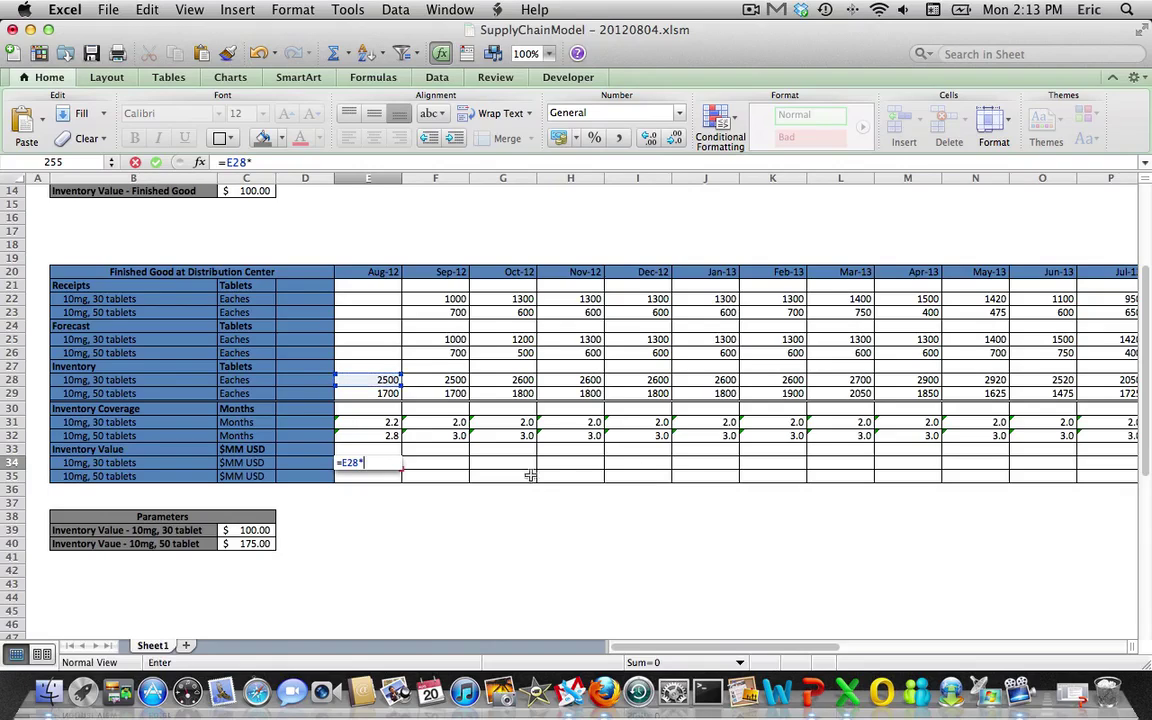
left_click(248, 530)
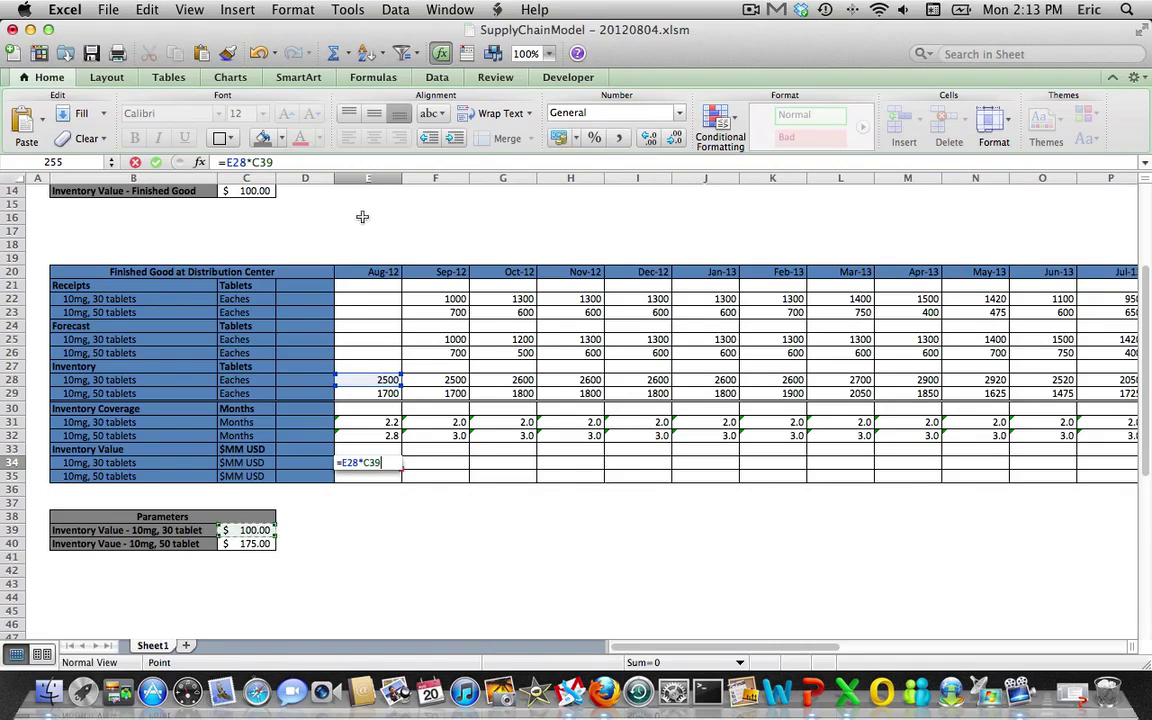
left_click(250, 162)
type("$C$")
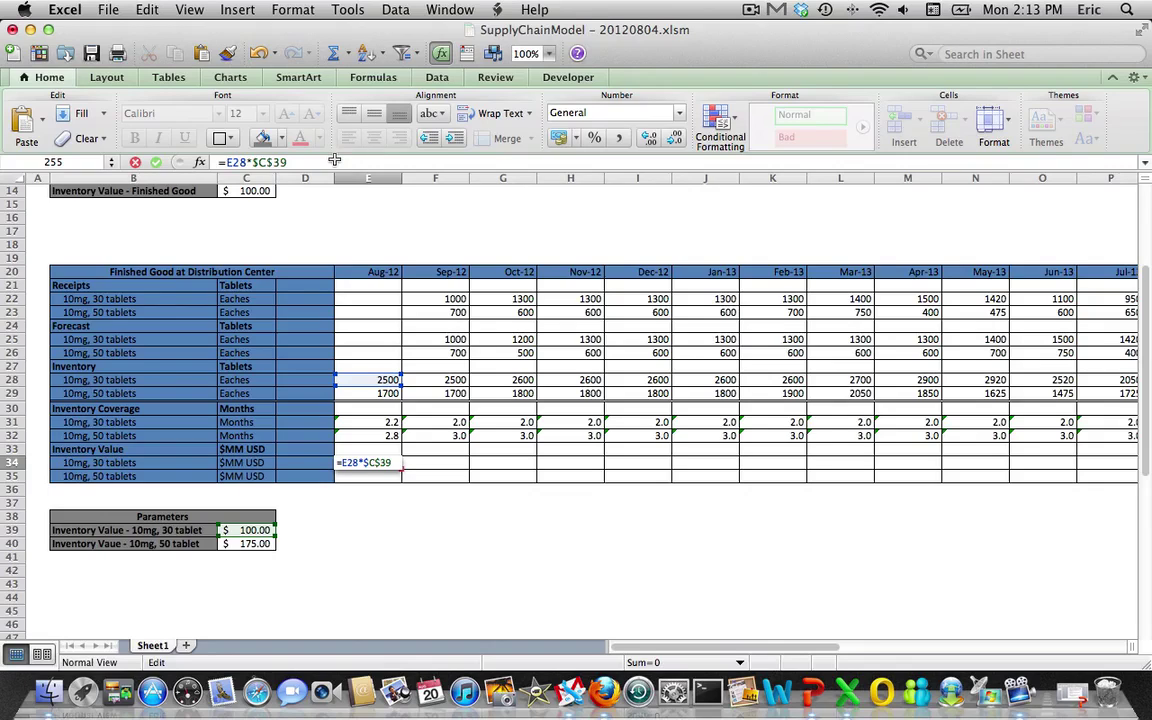
key("Return")
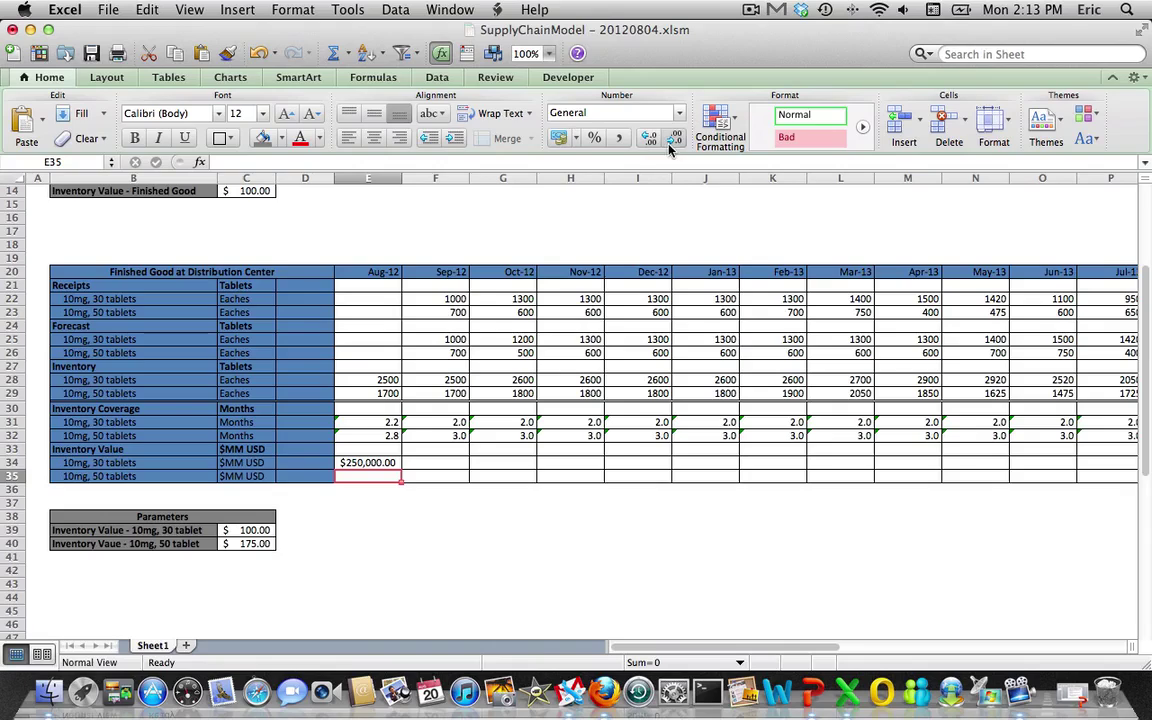
Remove the decimal places from the Aug-12 inventory value in E34
left_click(368, 462)
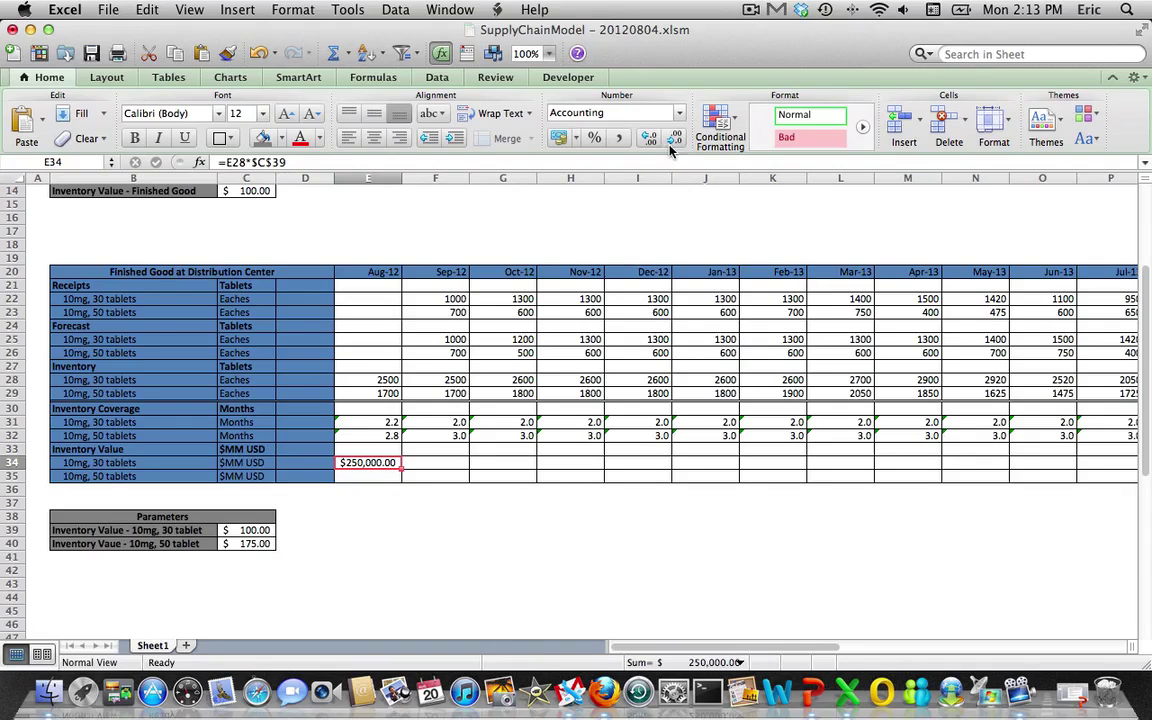
left_click(670, 140)
left_click(670, 140)
key("Return")
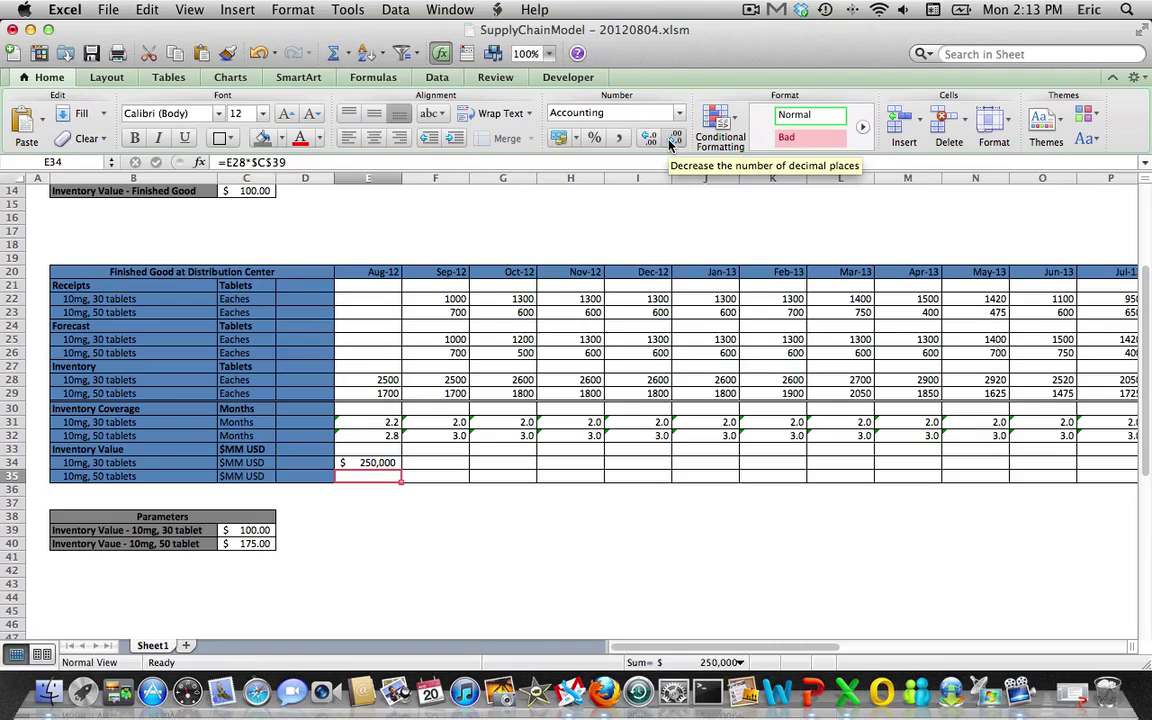
Calculate the Aug-12 inventory value for 10mg, 50 tablets in E35 with =E29*$C$40
type("=")
key("Up")
key("Up")
key("Up")
key("Up")
key("Up")
key("Up")
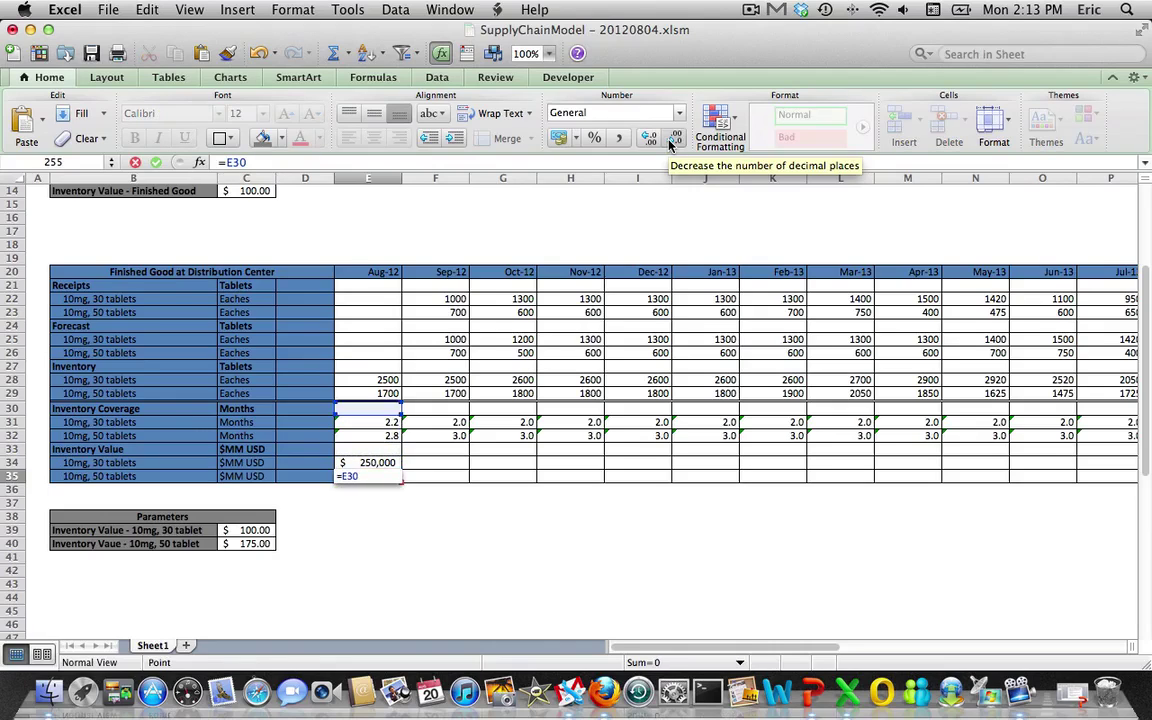
type("*")
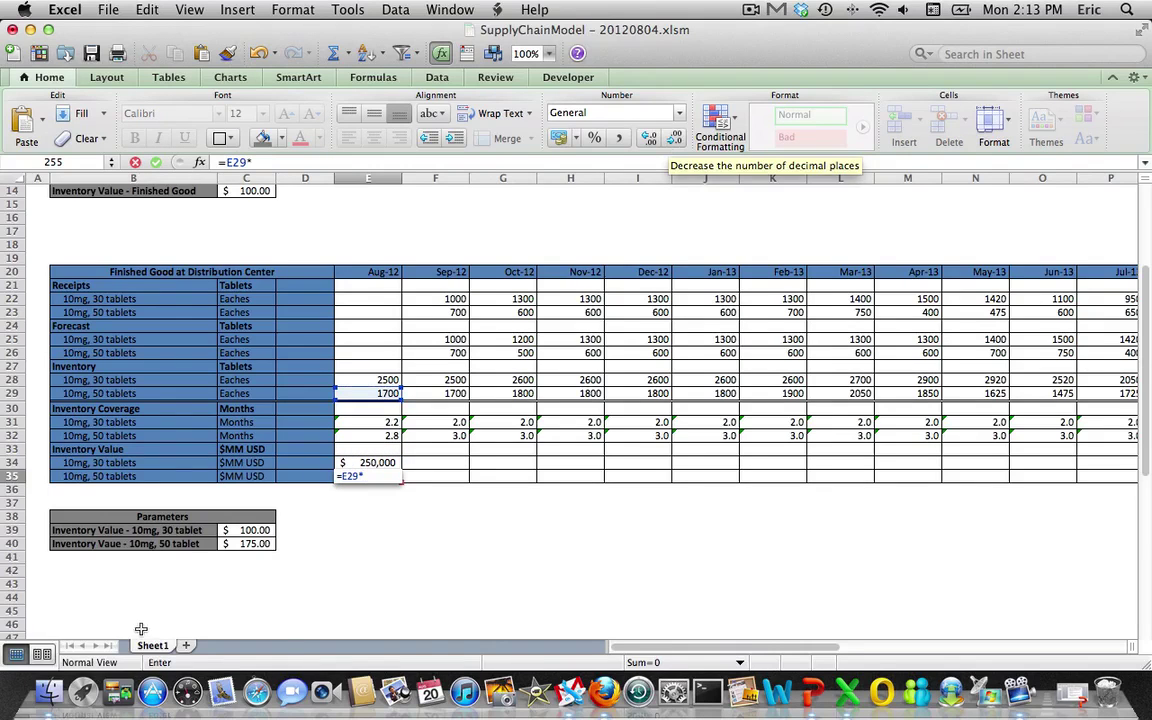
left_click(255, 543)
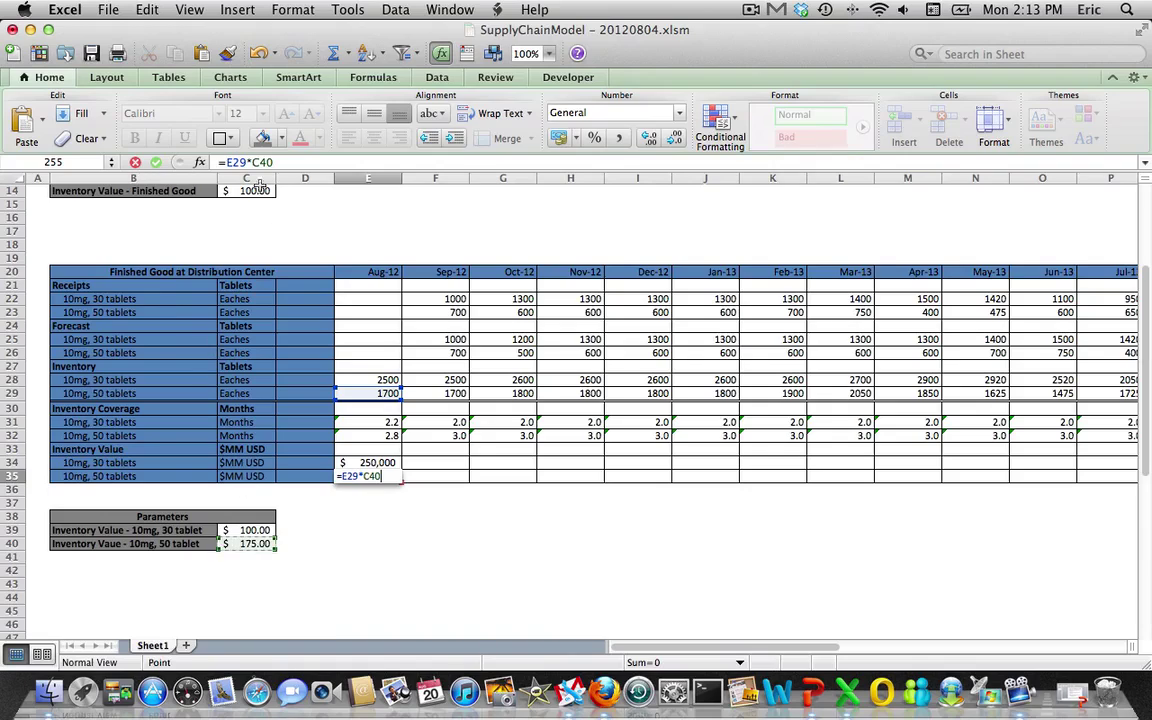
left_click(255, 162)
type("$")
key("Right")
type("$")
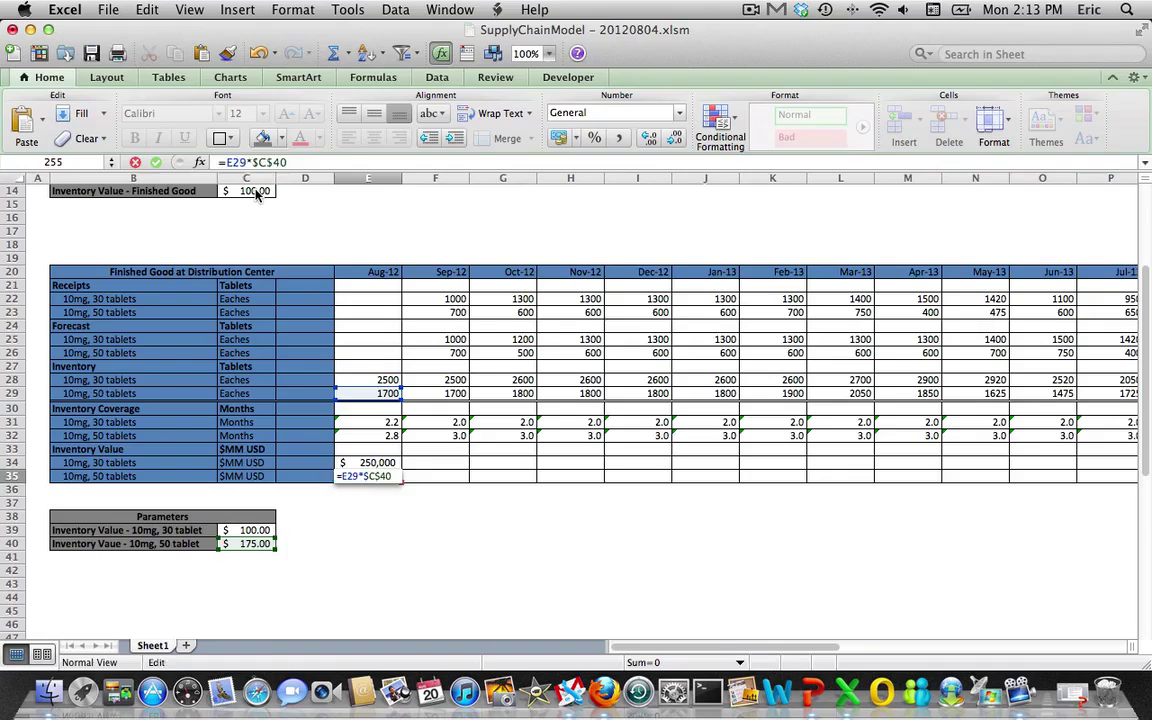
key("Return")
Remove the decimal places from E35 and fill its inventory value formula across row 35 through Dec-13
left_click(677, 140)
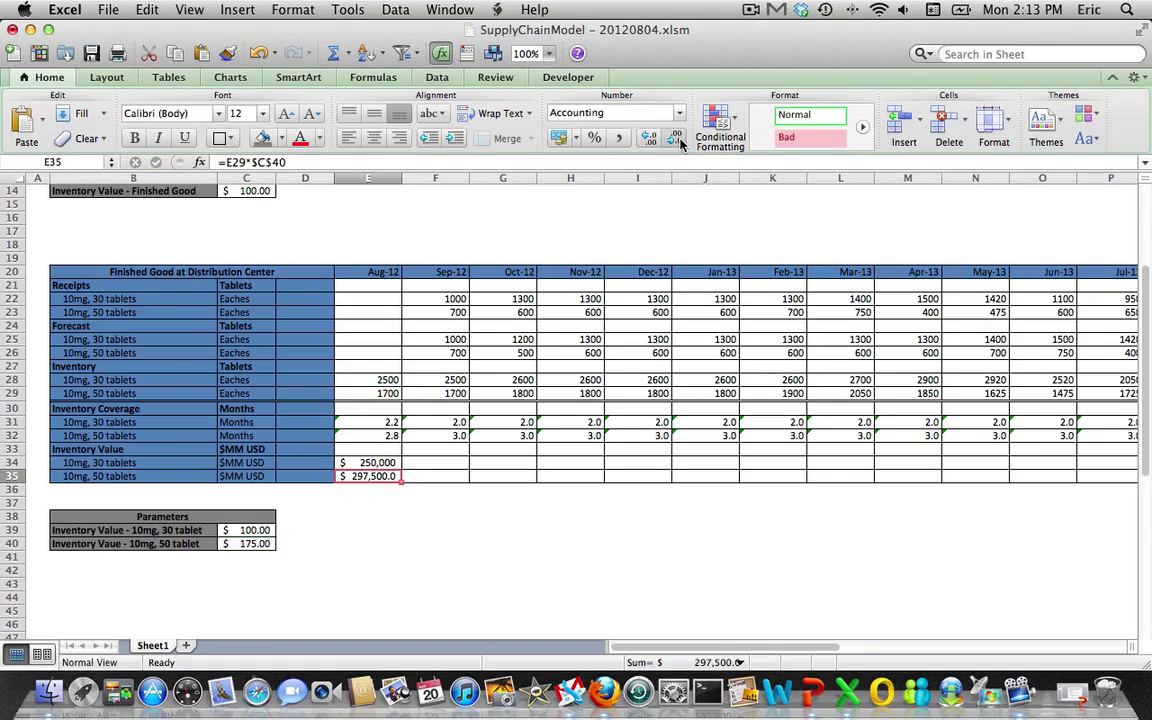
left_click(677, 140)
left_click_drag(469, 481, 898, 495)
Fill the 10mg, 30-tablet inventory value formula from E34 across row 34 through Dec-13 in U34
key("Left")
key("Left")
key("Right")
key("Right")
key("Up")
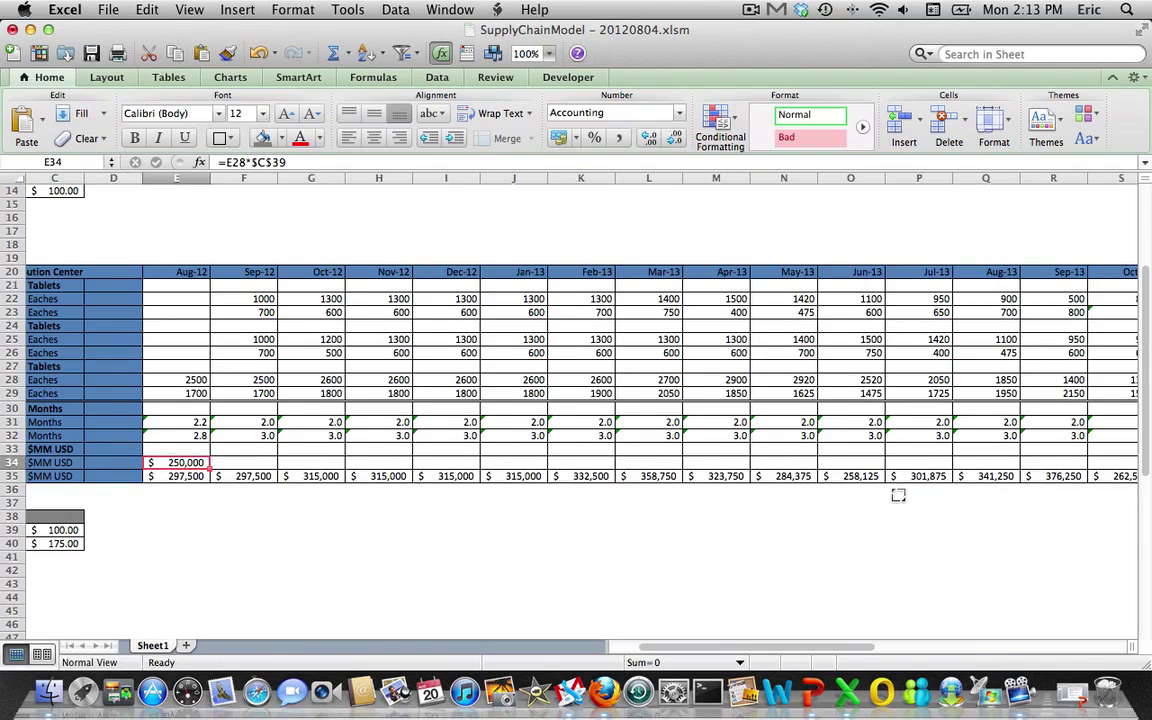
left_click(250, 476)
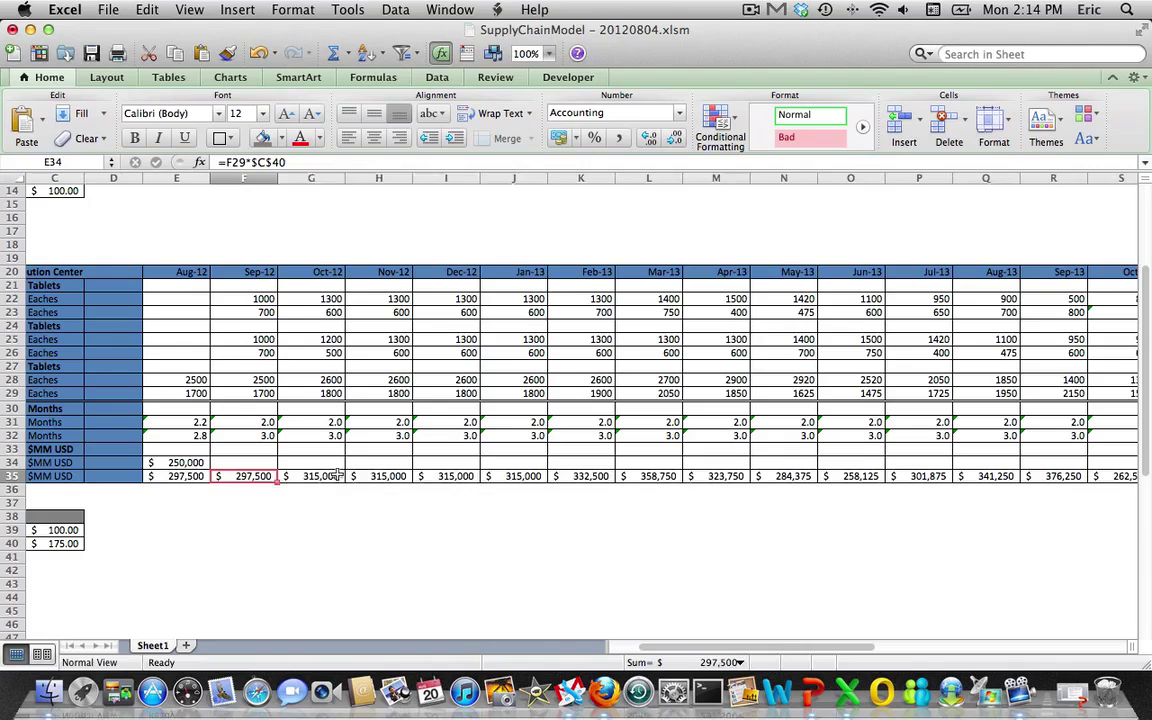
key("shift+Right")
key("shift+Right")
key("shift+Right")
key("shift+Right")
key("shift+Right")
key("shift+Right")
key("shift+Right")
key("shift+Right")
key("Left")
key("Up")
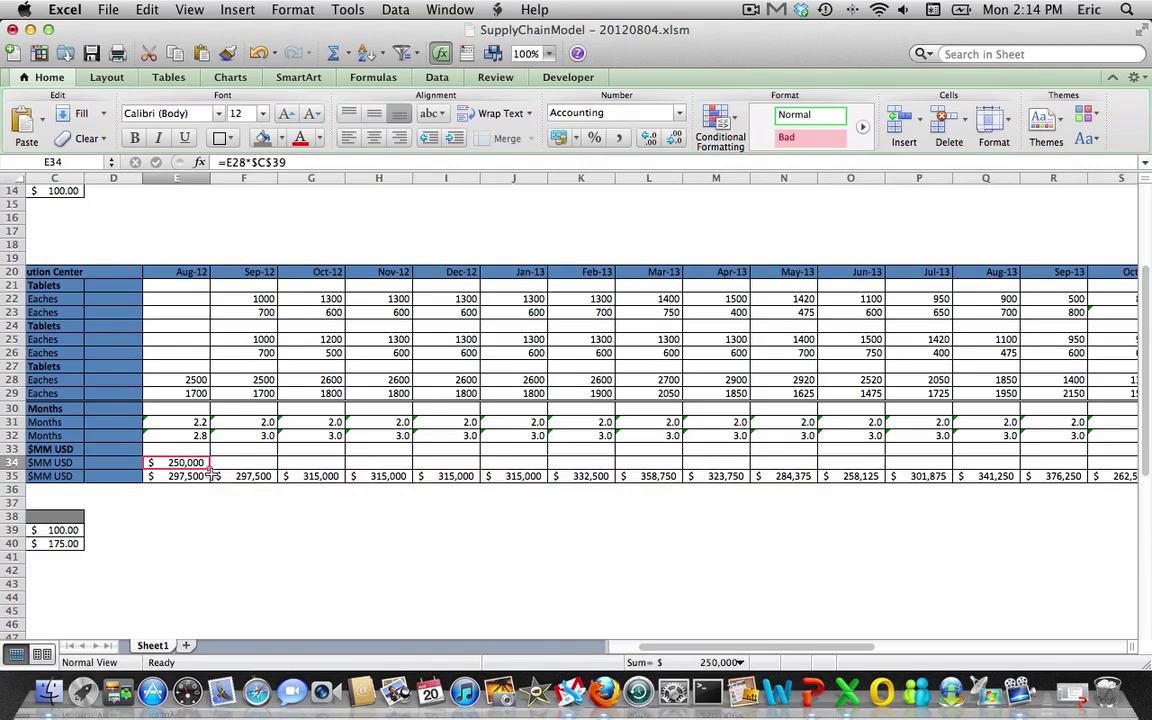
left_click_drag(209, 468, 872, 476)
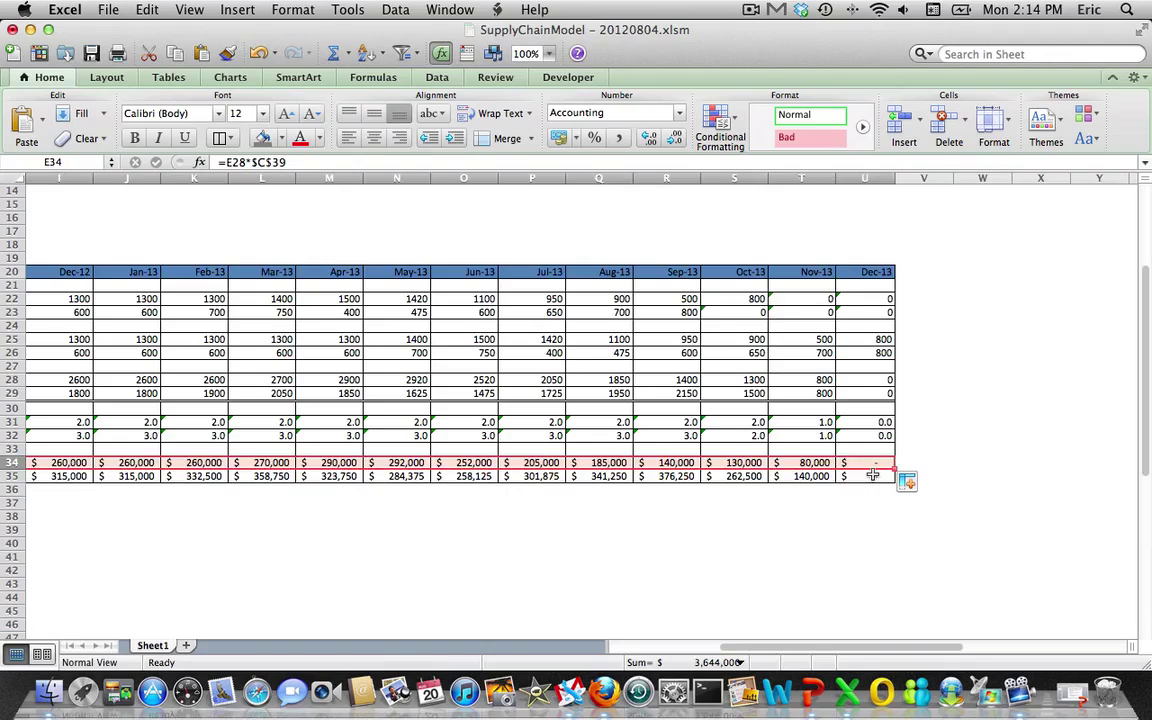
Review the monthly inventory values of both pack sizes in rows 34 and 35
key("Left")
key("Left")
key("Left")
key("Left")
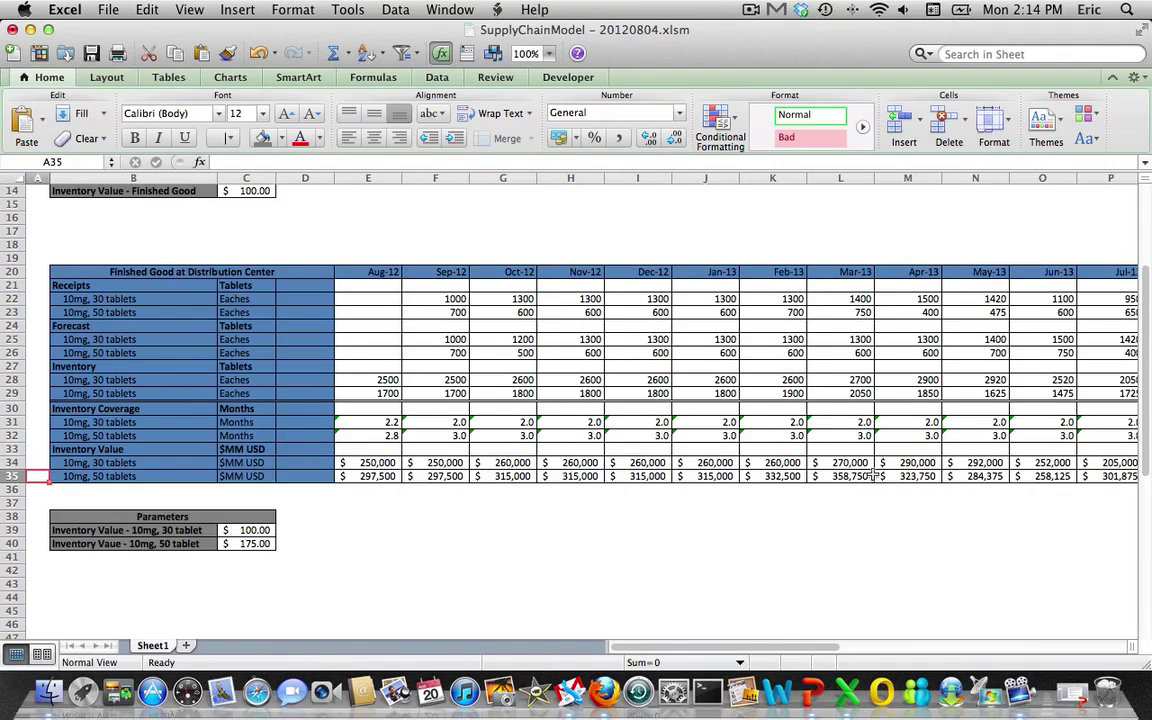
key("Right")
key("Right")
key("Right")
key("Right")
key("Right")
key("Right")
key("Right")
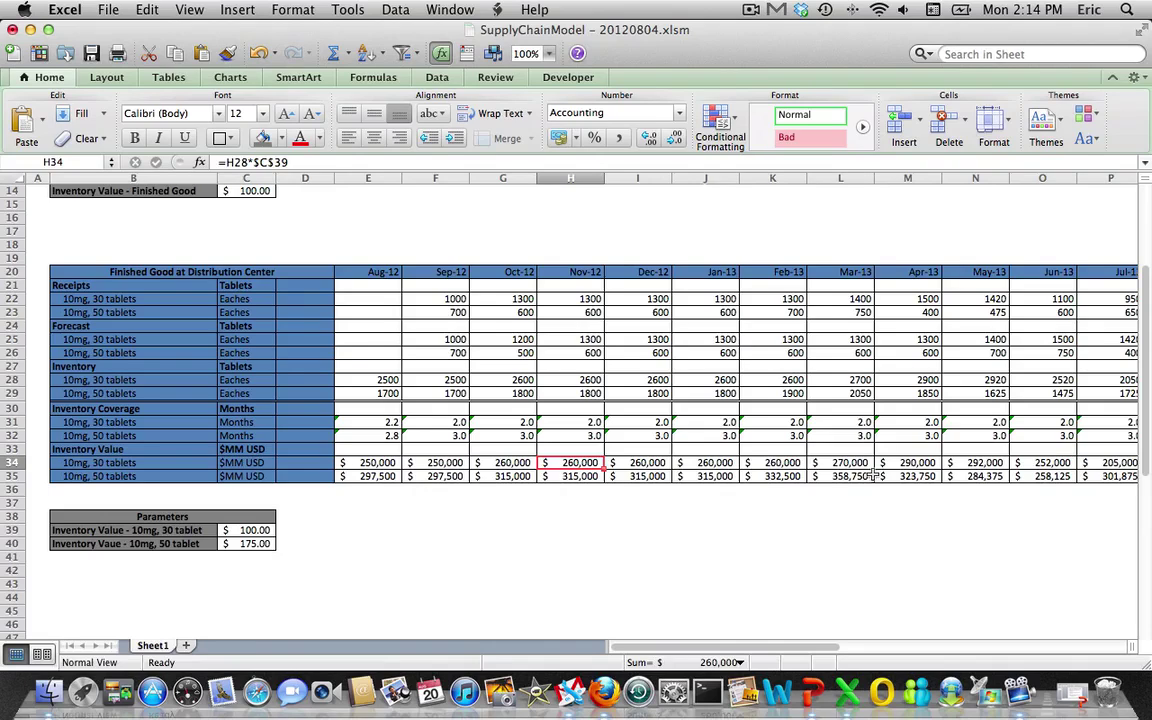
key("Left")
key("Left")
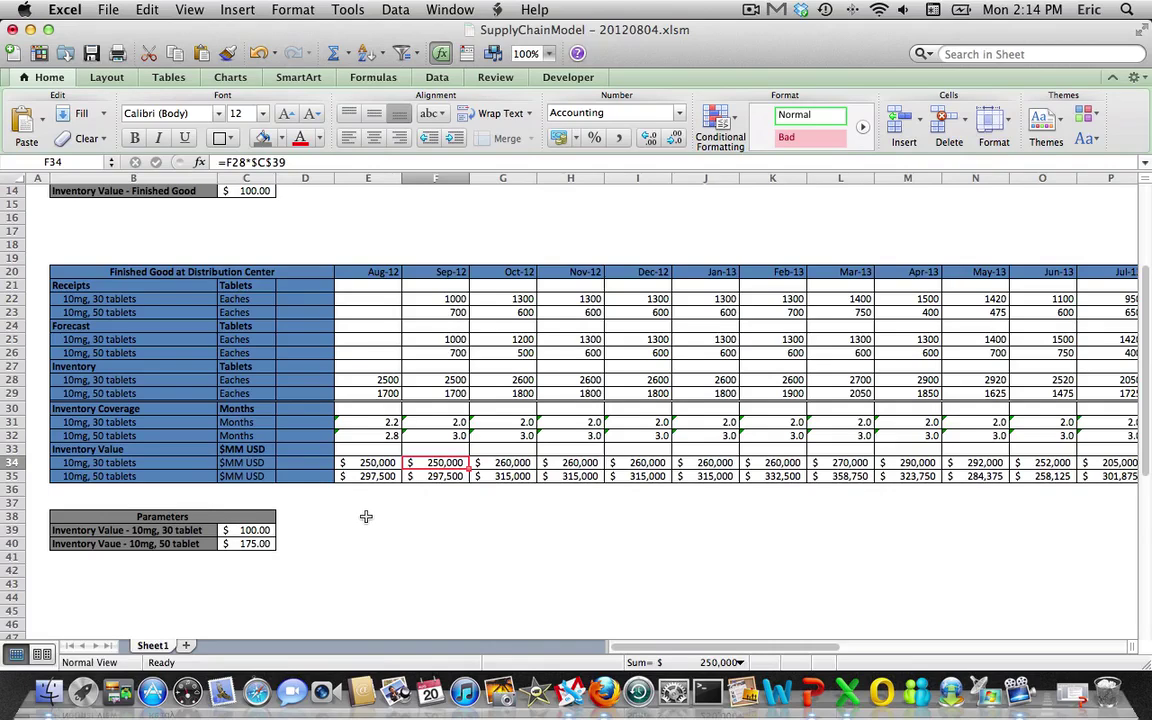
Total the Aug-12 inventory value in E33 with =SUM(E34:E35) and fill it across row 33 through Dec-13
key("Up")
key("Left")
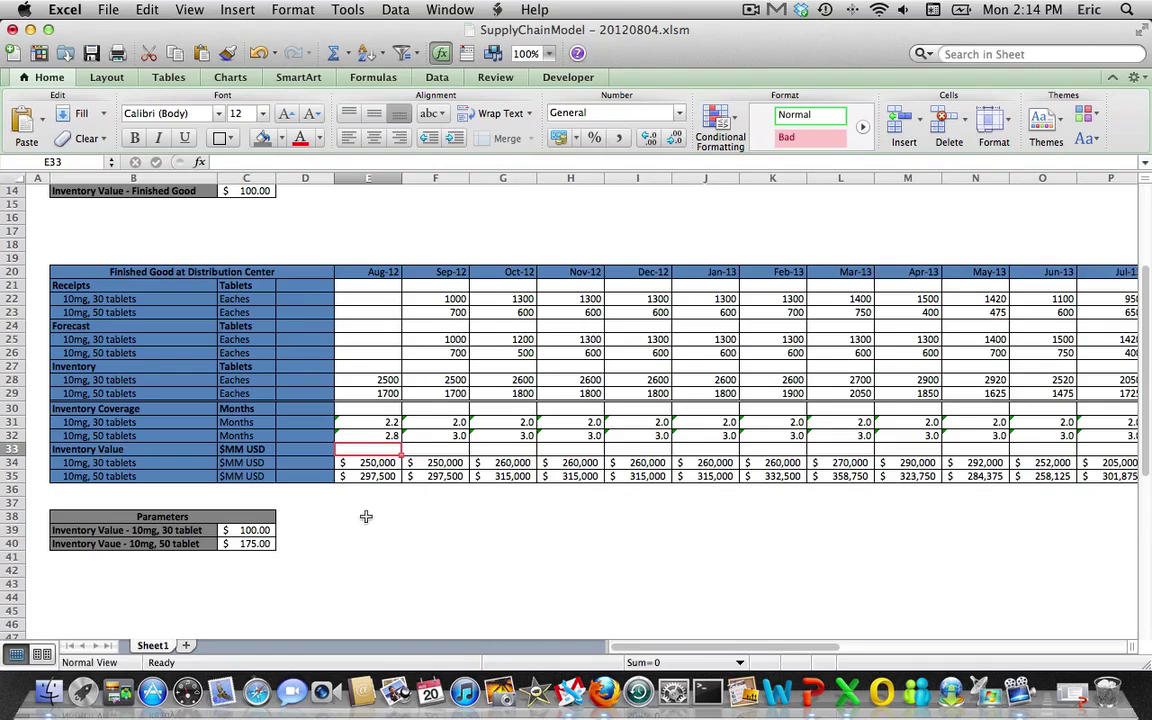
type("=sum(")
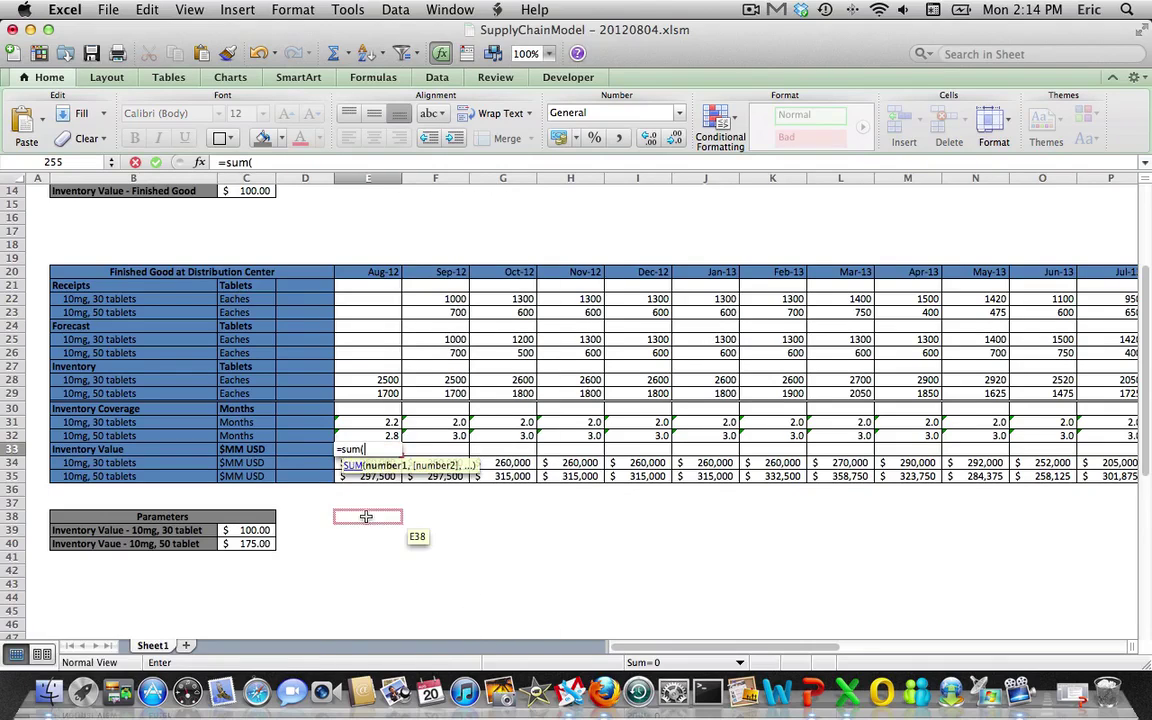
key("Down")
key("shift+Down")
type(")")
key("Return")
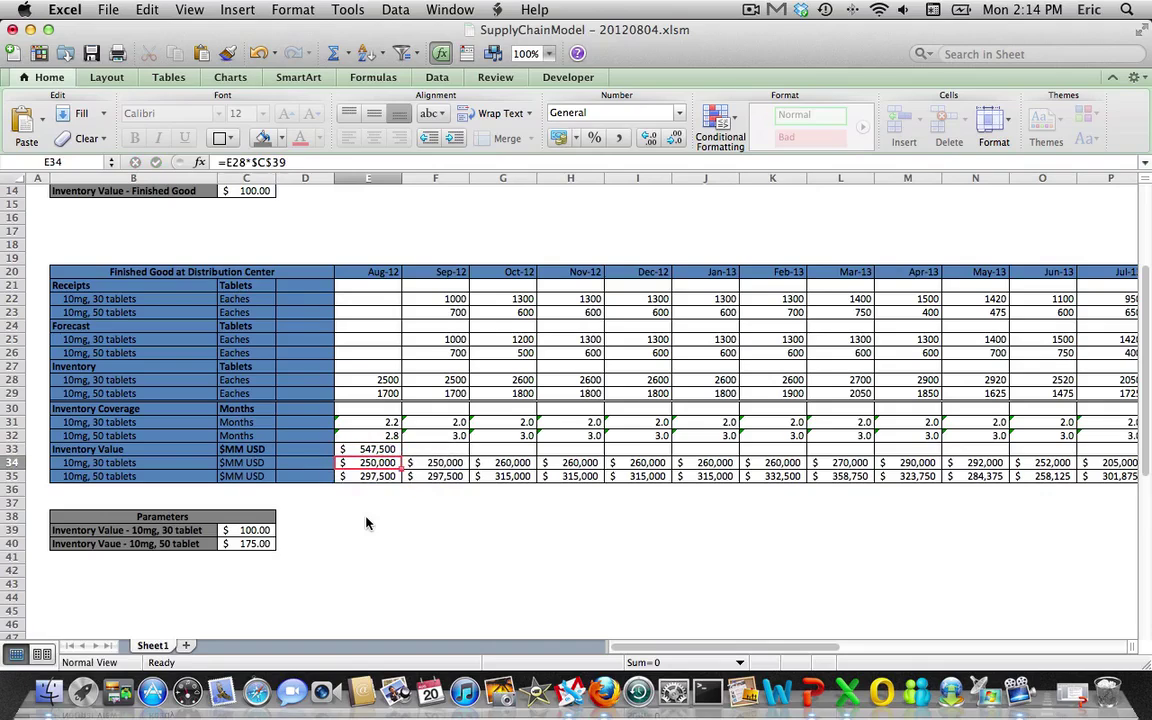
key("Up")
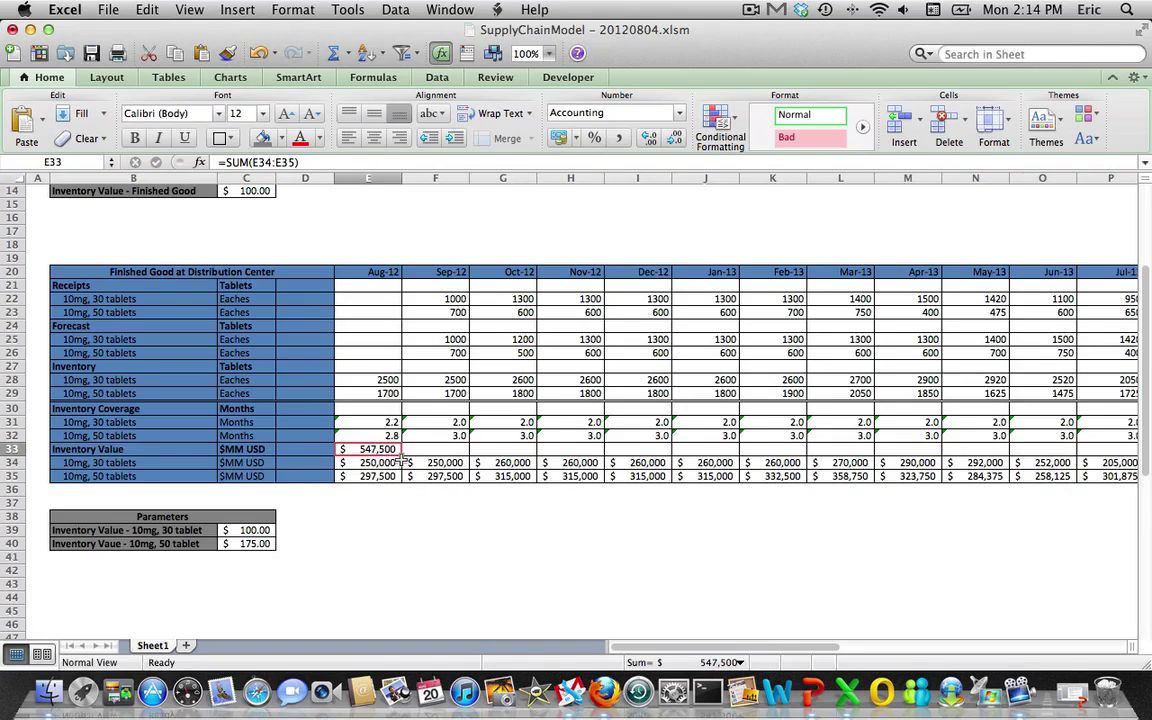
left_click_drag(402, 456, 571, 463)
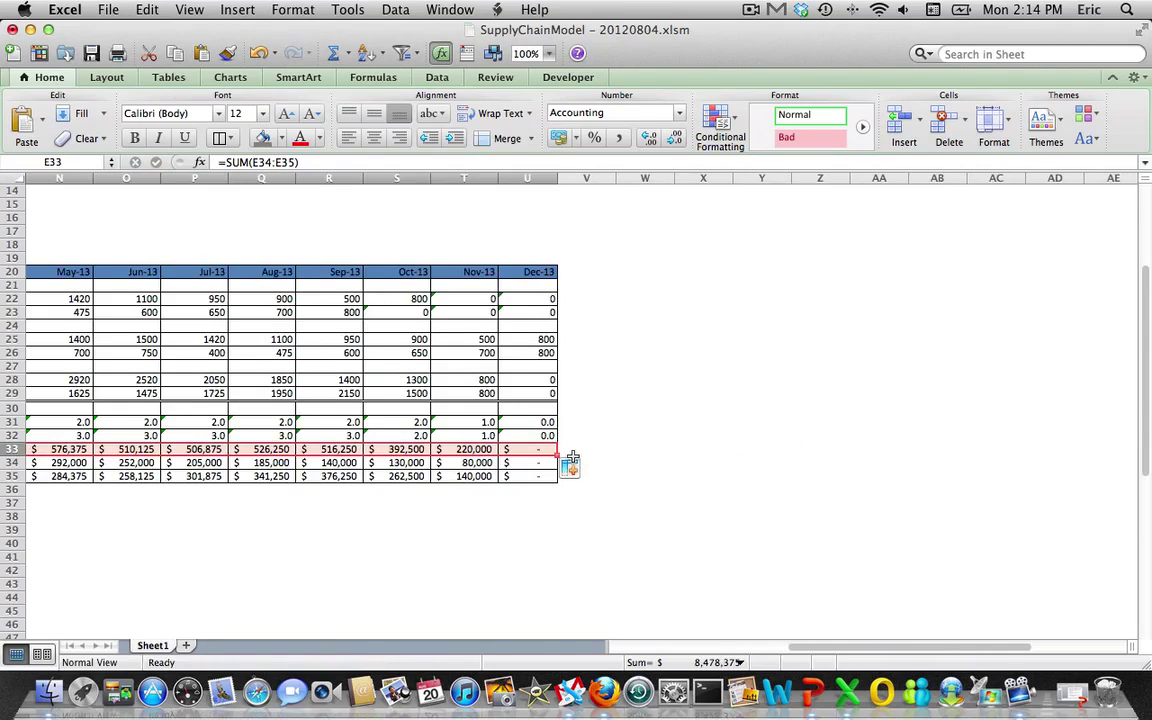
Make the whole Inventory Value total row bold, from B33 through Dec-13 in U33
key("Home")
key("Right")
key("shift+Right")
key("shift+Right")
key("shift+Right")
key("shift+Right")
key("shift+Right")
key("shift+Right")
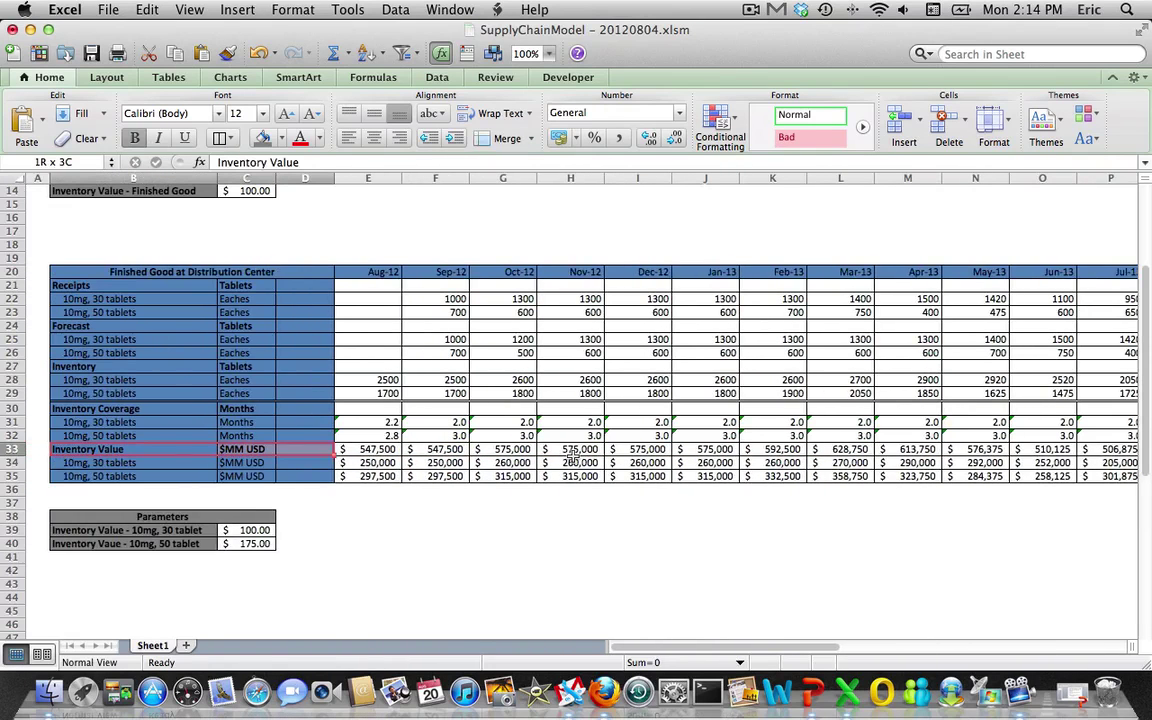
key("shift+Right")
key("shift+Right")
key("shift+Right")
key("shift+Right")
key("shift+Right")
key("shift+Right")
key("shift+Right")
key("shift+Right")
key("shift+Right")
key("shift+Right")
key("shift+Right")
key("shift+Right")
key("shift+Right")
key("shift+Right")
key("shift+Right")
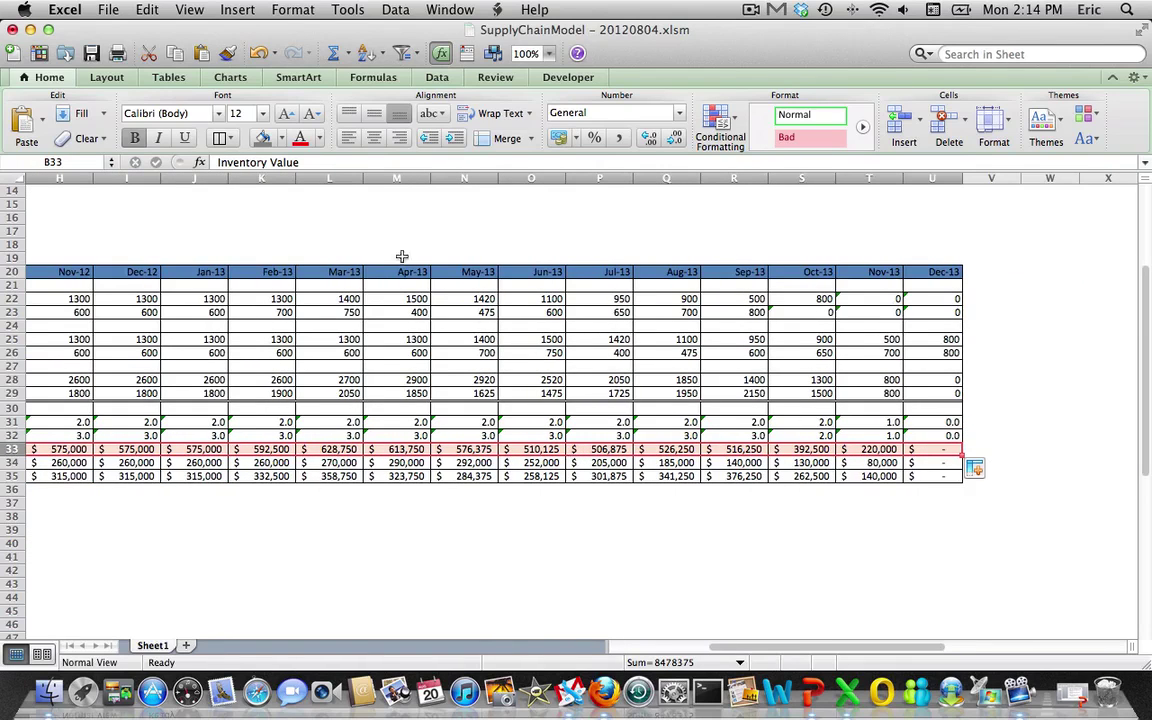
left_click(136, 140)
left_click(136, 142)
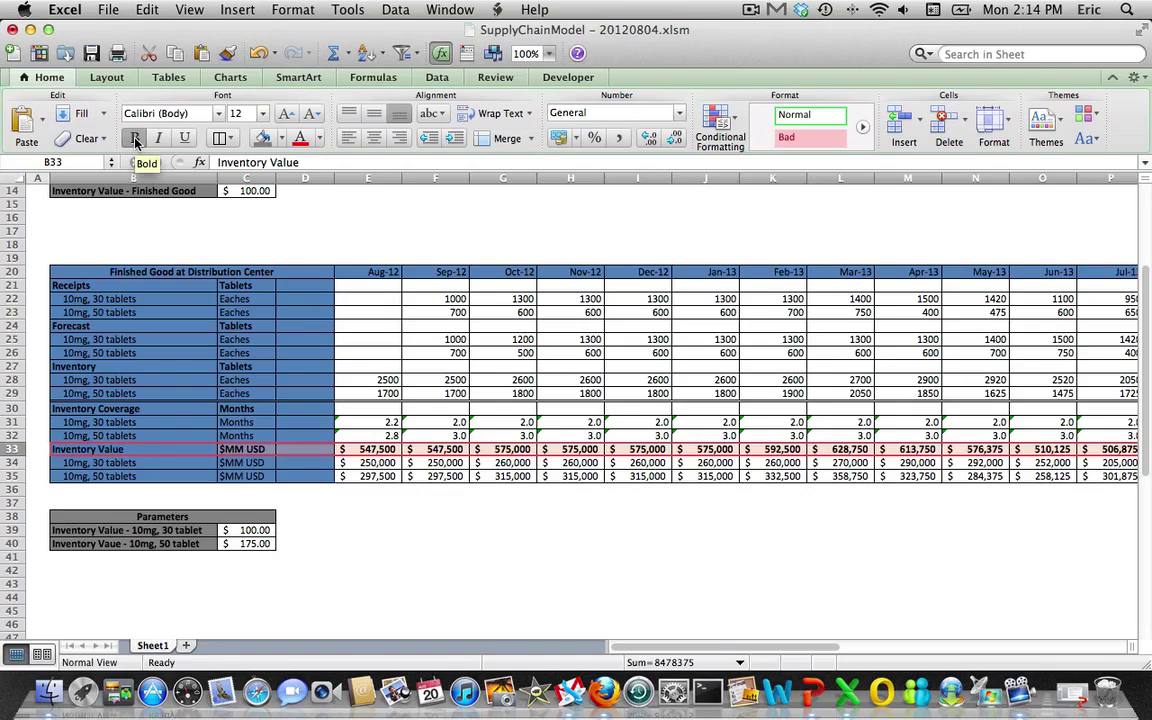
Make the Inventory Coverage heading row bold, from B30 across the monthly columns
key("Down")
key("Up")
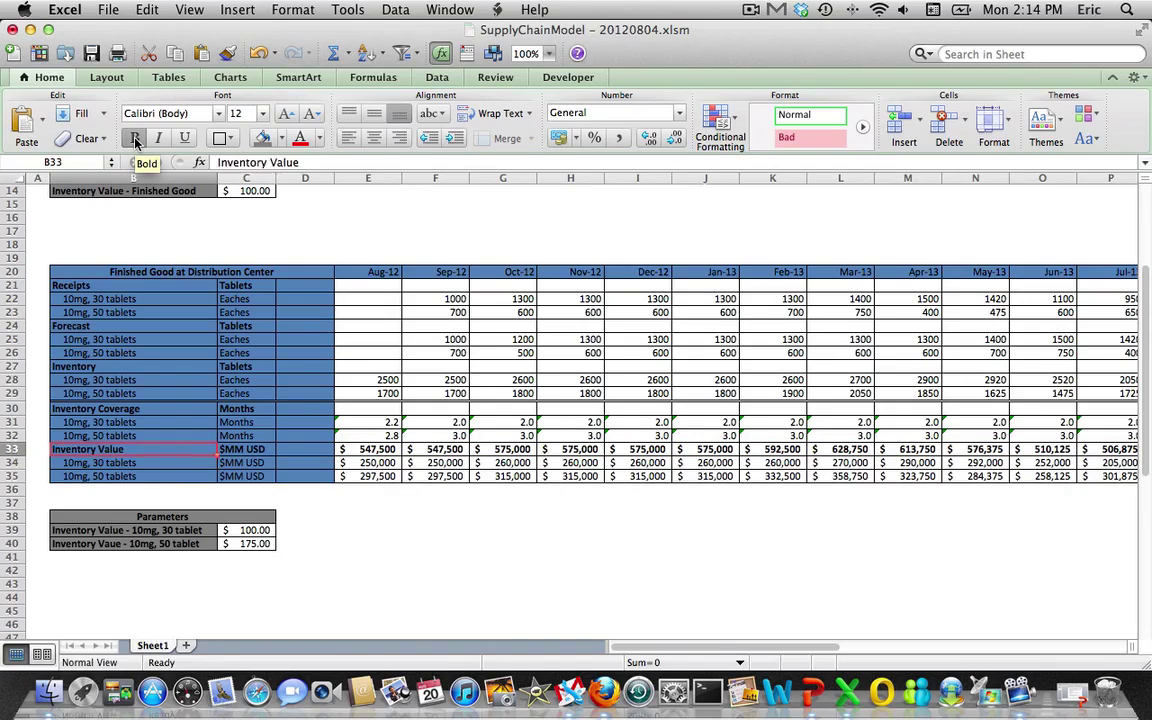
key("Up")
key("Up")
key("Up")
key("shift+Right")
key("shift+Right")
key("shift+Right")
key("shift+Right")
key("shift+Right")
key("shift+Right")
key("shift+Right")
key("shift+Right")
key("shift+Right")
key("shift+Right")
key("shift+Right")
key("shift+Right")
key("shift+Right")
key("shift+Right")
key("shift+Right")
key("shift+Right")
key("shift+Right")
key("shift+Right")
key("shift+Right")
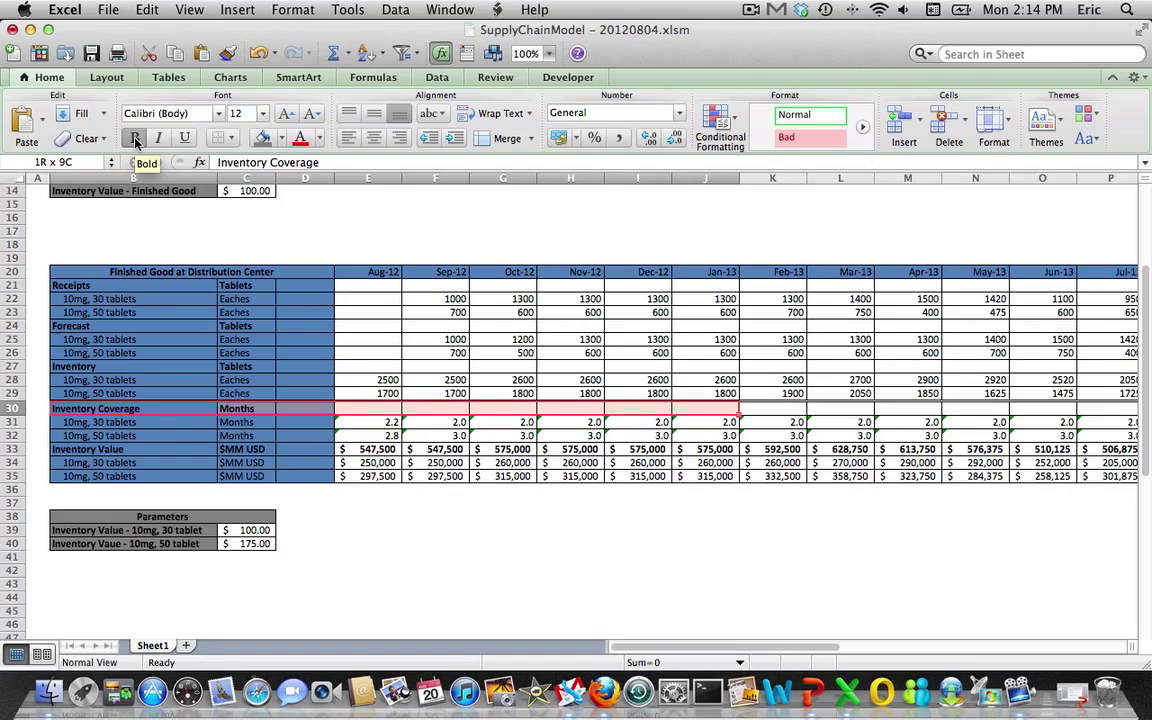
key("shift+Right")
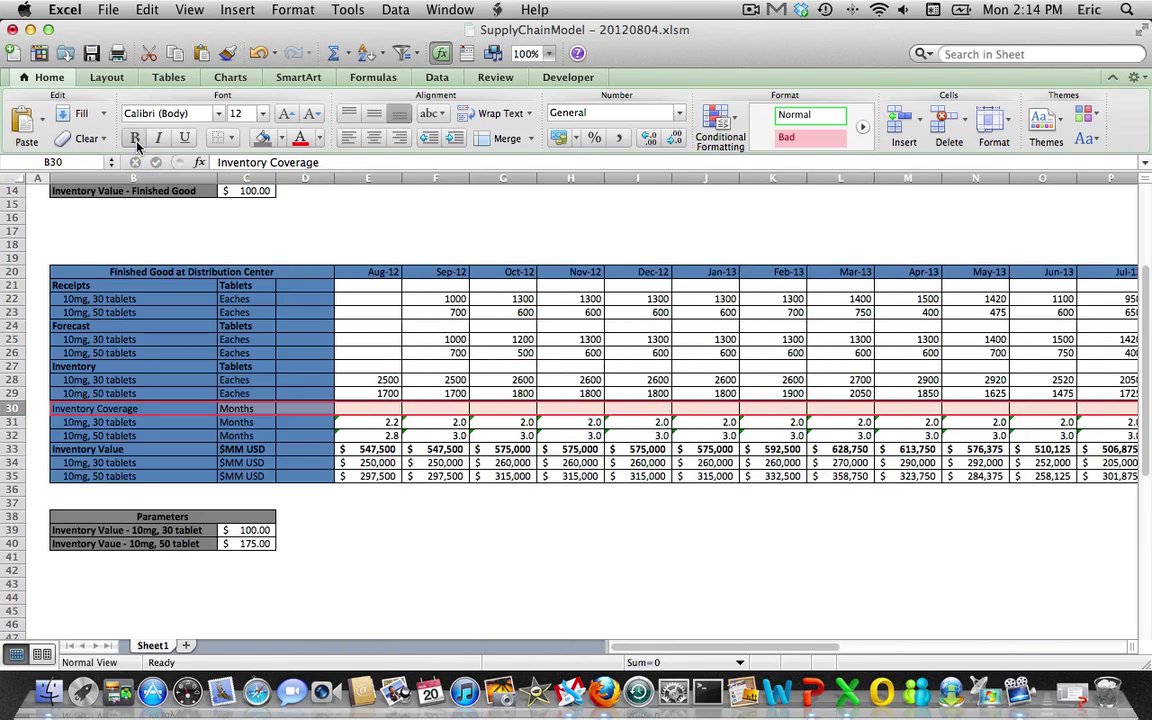
left_click(135, 138)
Make the Inventory heading row bold, from B27 through the Dec-13 column in U27
key("Up")
key("Up")
key("shift+Right")
key("shift+Right")
key("shift+Right")
key("shift+Right")
key("shift+Right")
key("shift+Right")
key("shift+Right")
key("shift+Right")
key("shift+Right")
key("shift+Right")
key("shift+Right")
key("shift+Right")
key("shift+Right")
key("shift+Right")
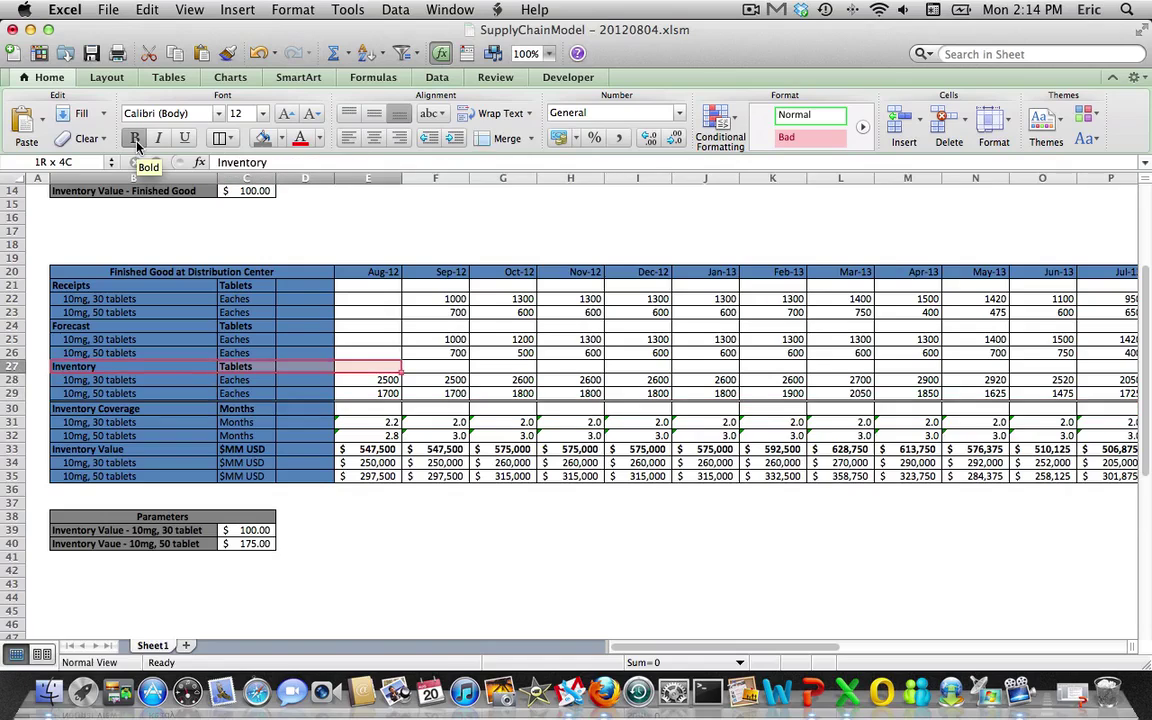
key("shift+Right")
key("shift+Right")
key("shift+Right")
key("shift+Right")
key("shift+Right")
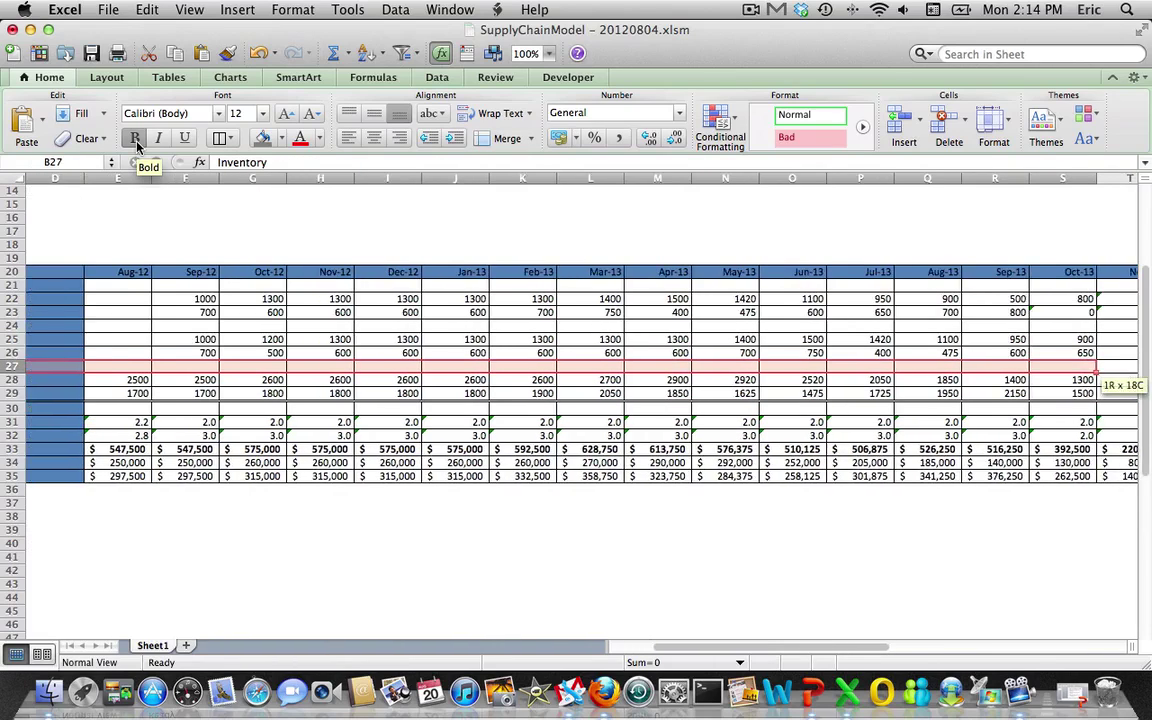
left_click(137, 145)
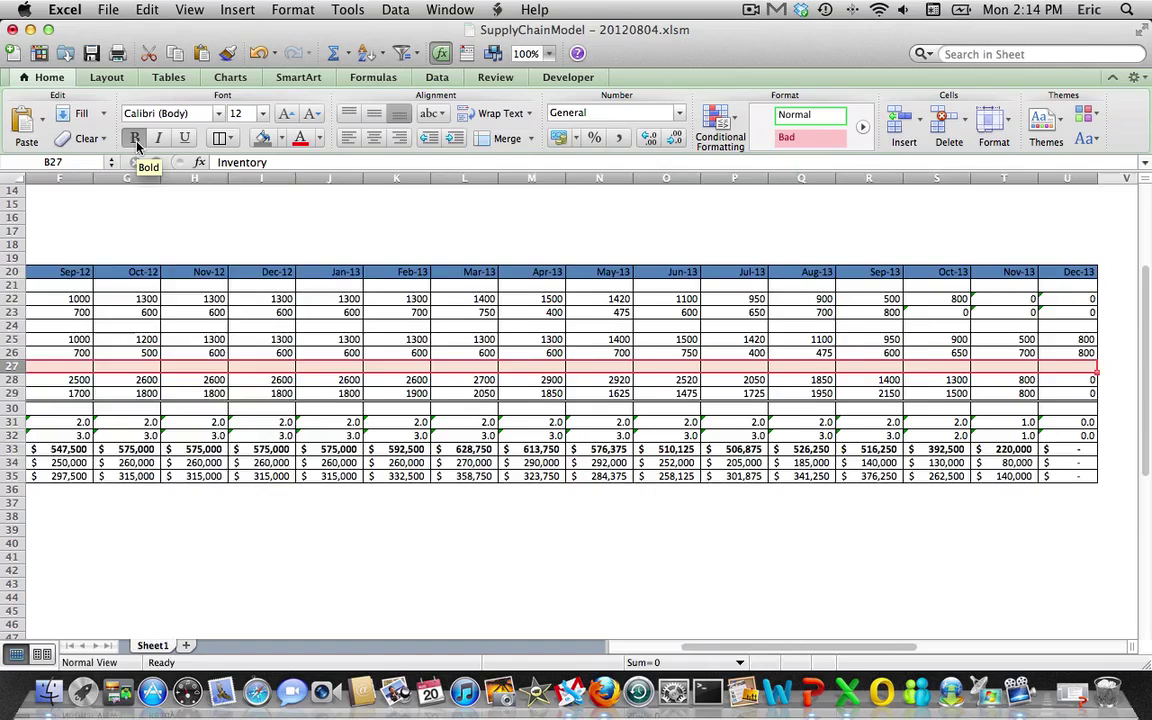
Make the Forecast heading row bold, from B24 through the Dec-13 column in U24
key("Up")
key("Up")
key("Up")
key("shift+Right")
key("shift+Right")
key("shift+Right")
key("shift+Right")
key("shift+Right")
key("shift+Right")
key("shift+Right")
key("shift+Right")
key("shift+Right")
key("shift+Right")
key("shift+Right")
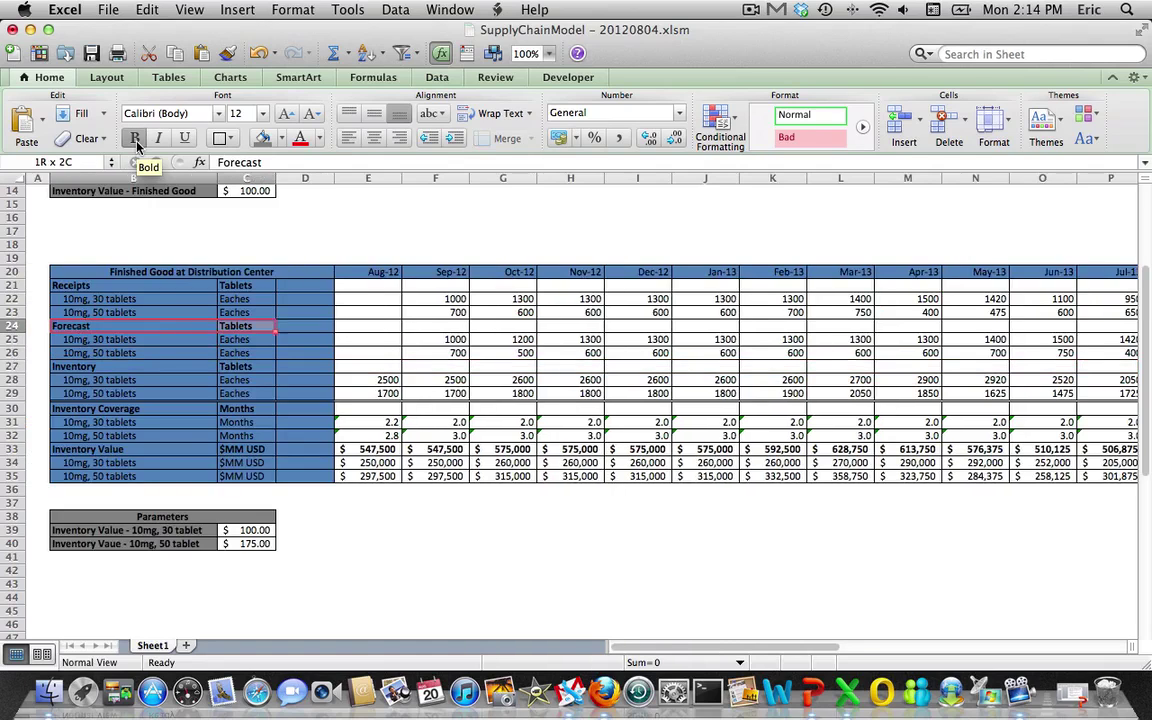
key("shift+Right")
key("shift+Right")
key("shift+Right")
key("shift+Right")
key("shift+Right")
key("shift+Right")
key("shift+Right")
key("shift+Right")
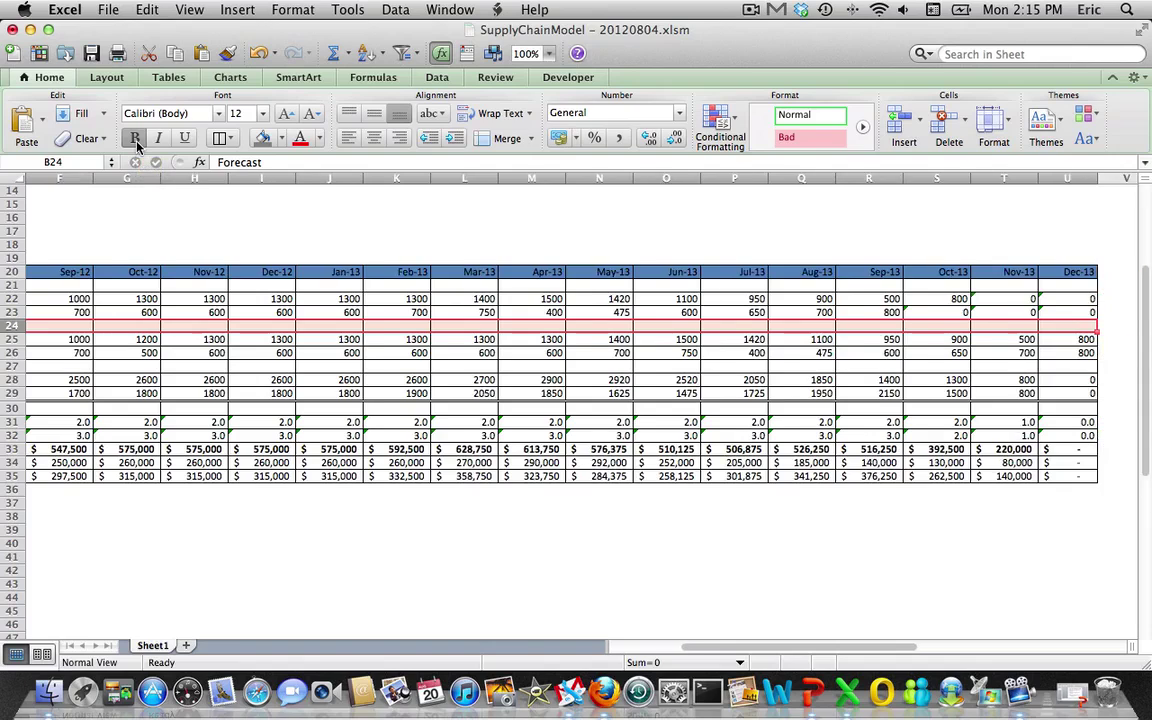
left_click(137, 145)
Make the Receipts heading row bold, from B21 across the monthly columns, and save the workbook
key("Up")
key("Up")
key("Up")
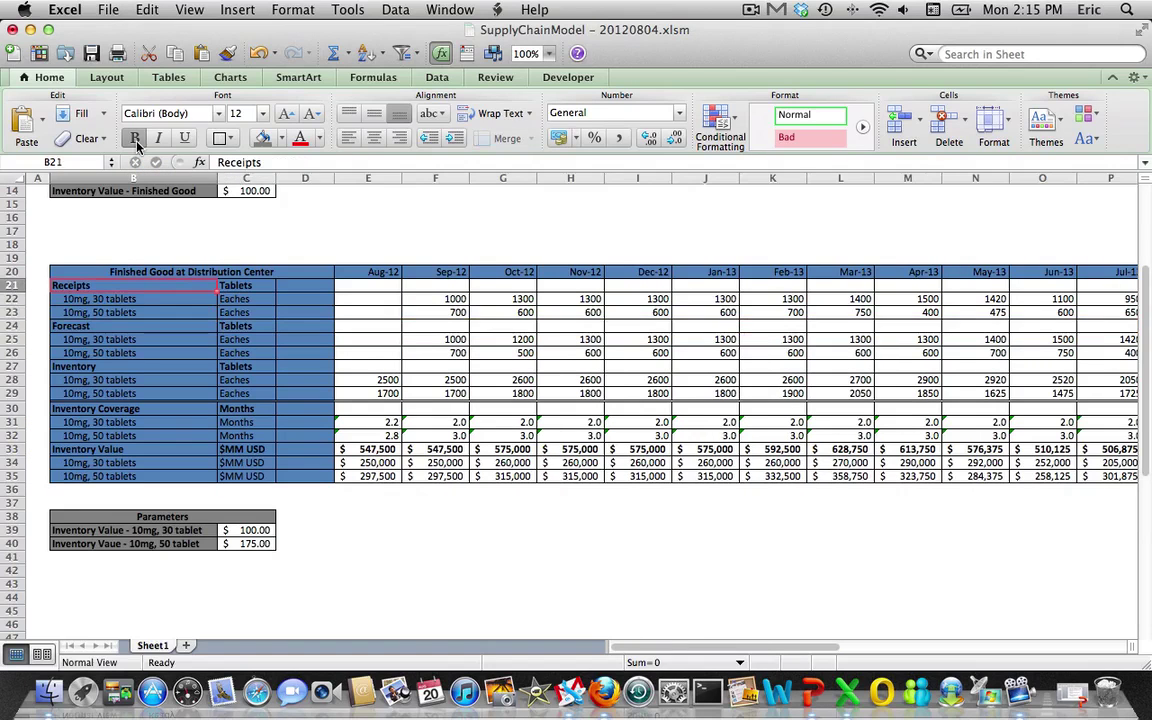
key("shift+Right")
key("shift+Right")
key("shift+Right")
key("shift+Right")
key("shift+Right")
key("shift+Right")
key("shift+Right")
key("shift+Right")
key("shift+Right")
key("shift+Right")
key("shift+Right")
key("shift+Right")
key("shift+Right")
key("shift+Right")
key("shift+Right")
key("shift+Right")
key("shift+Right")
key("shift+Right")
key("shift+Right")
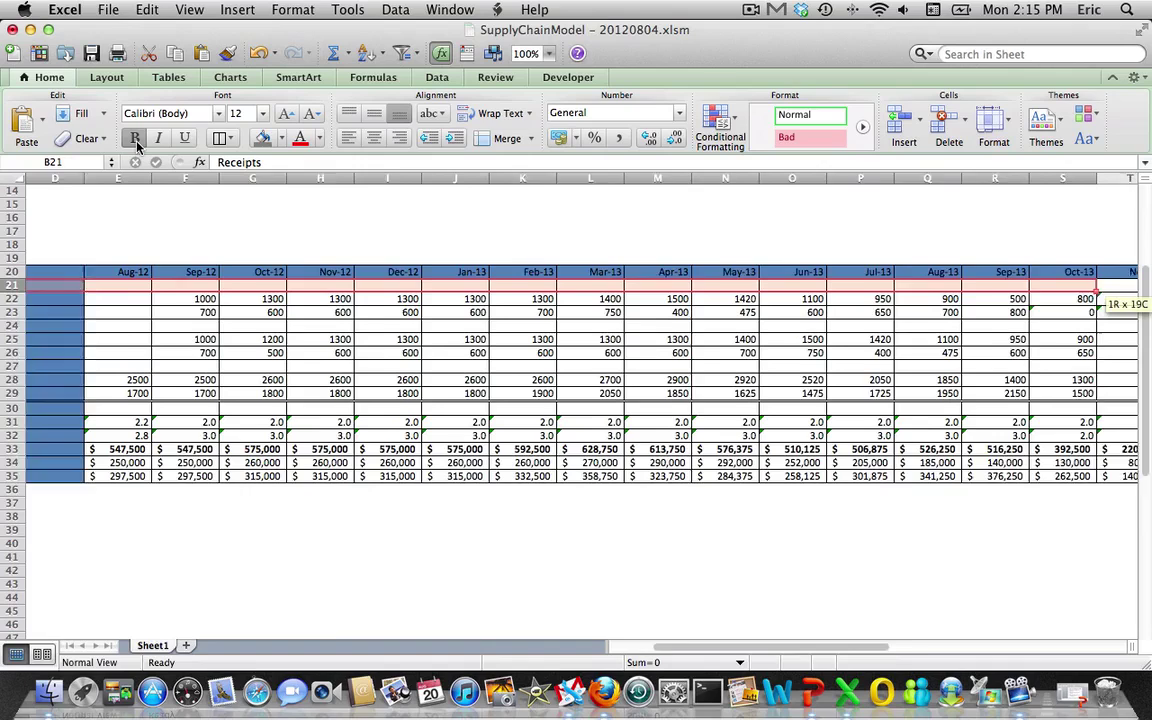
left_click(137, 145)
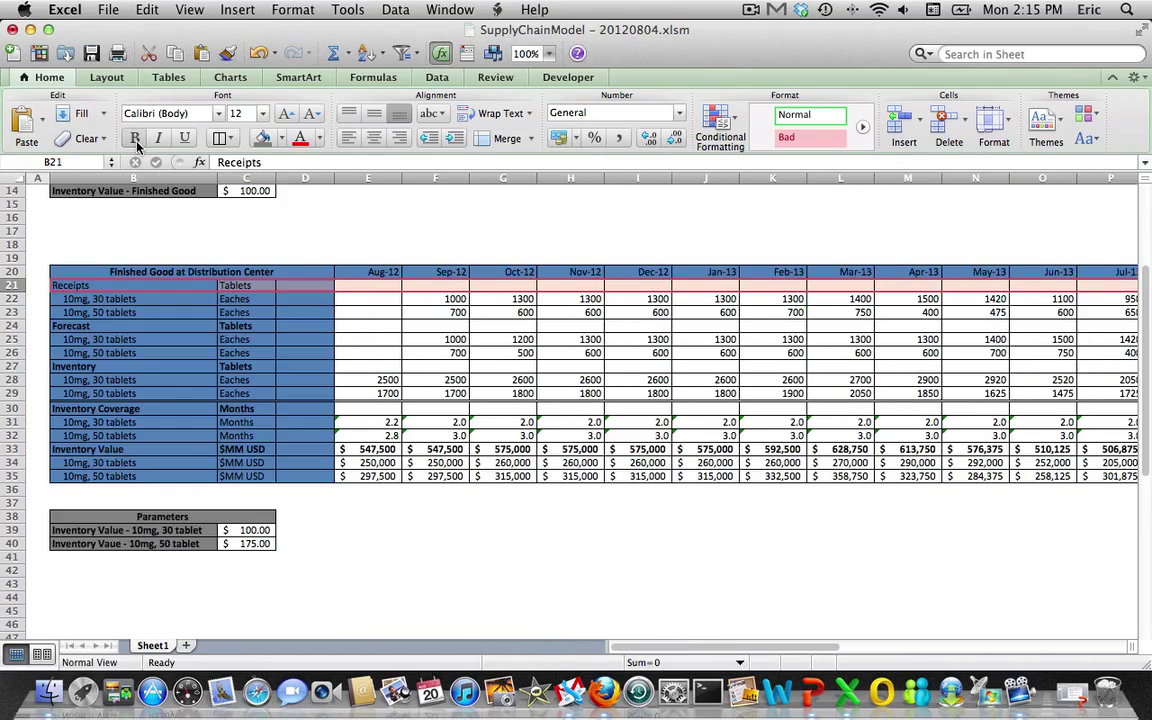
left_click(96, 56)
Review the labels and units of the Receipts, Forecast and Inventory rows in columns B to D
key("Down")
key("Down")
key("Down")
key("Down")
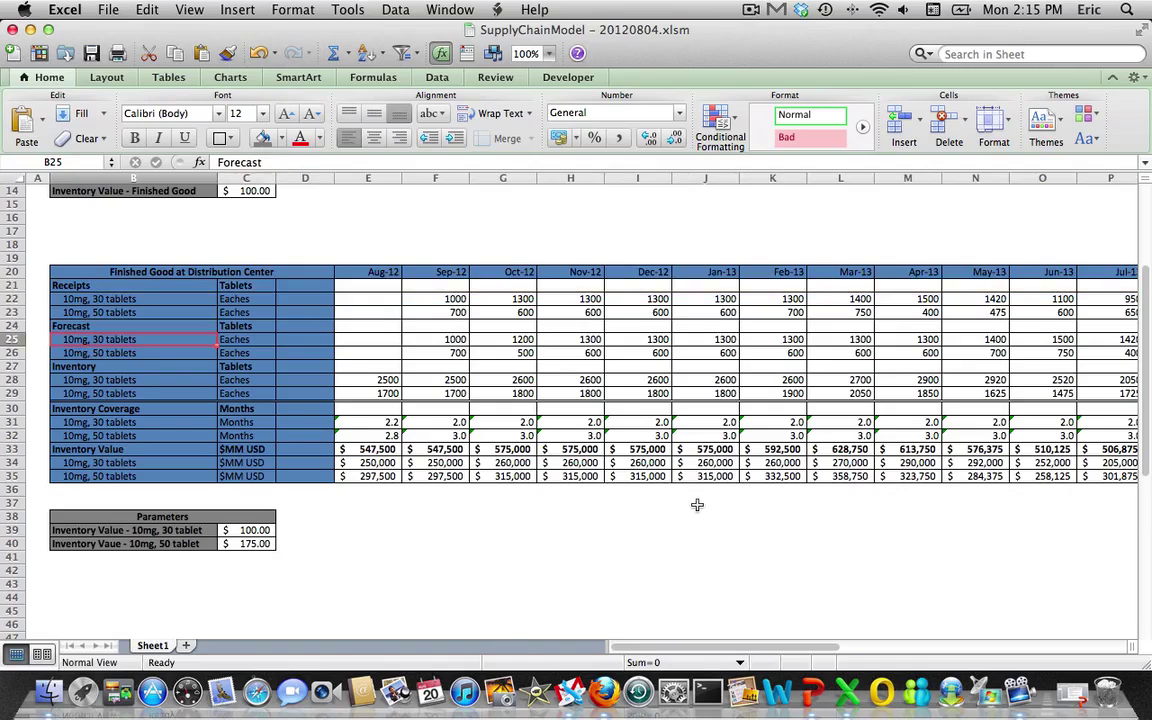
key("Down")
key("Down")
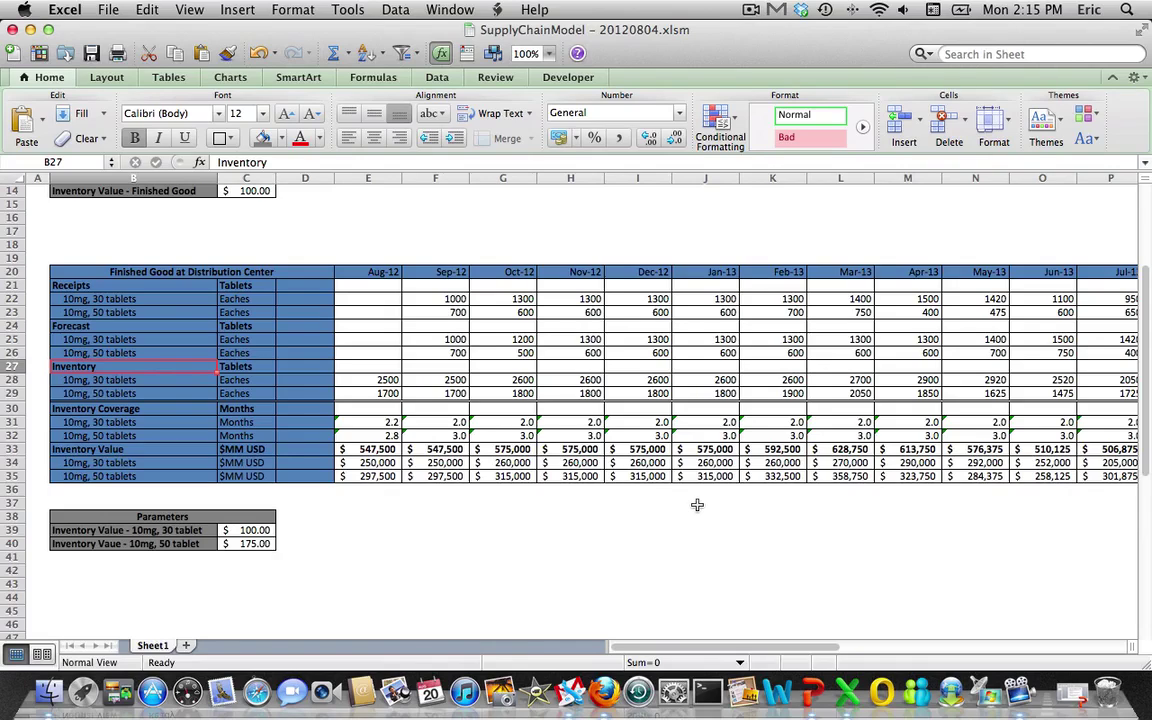
key("Up")
key("Up")
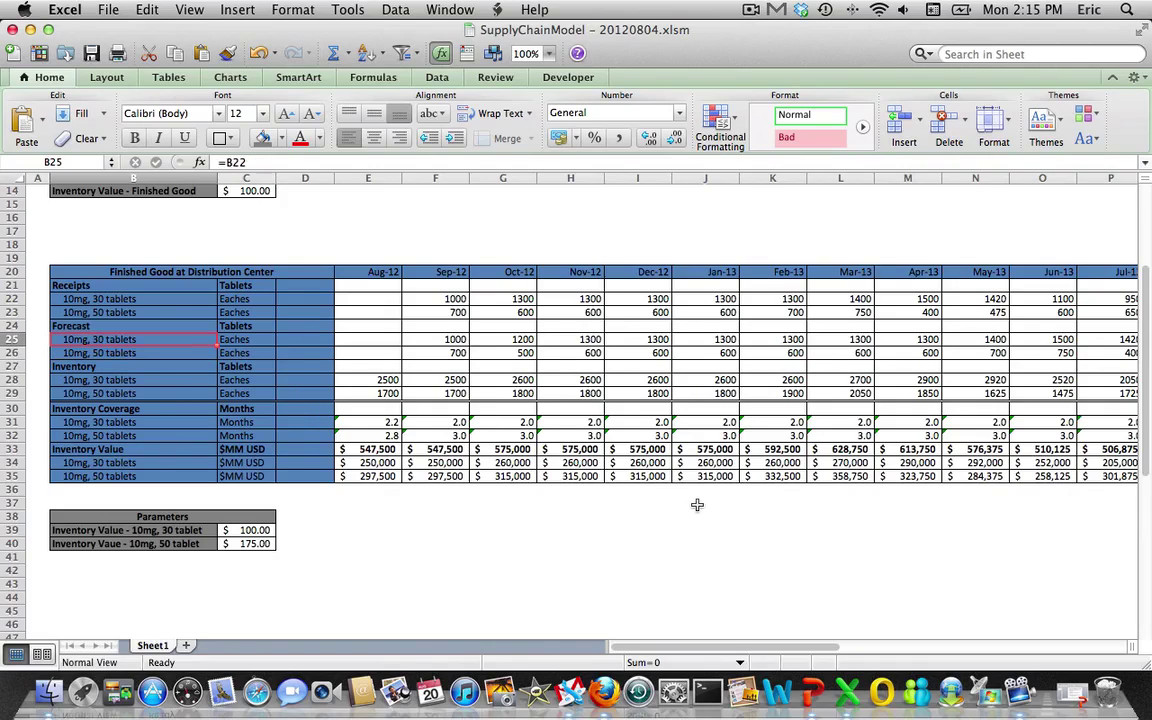
key("Down")
key("Right")
key("Right")
key("Up")
key("Up")
key("Up")
key("Up")
key("Up")
key("Up")
key("Up")
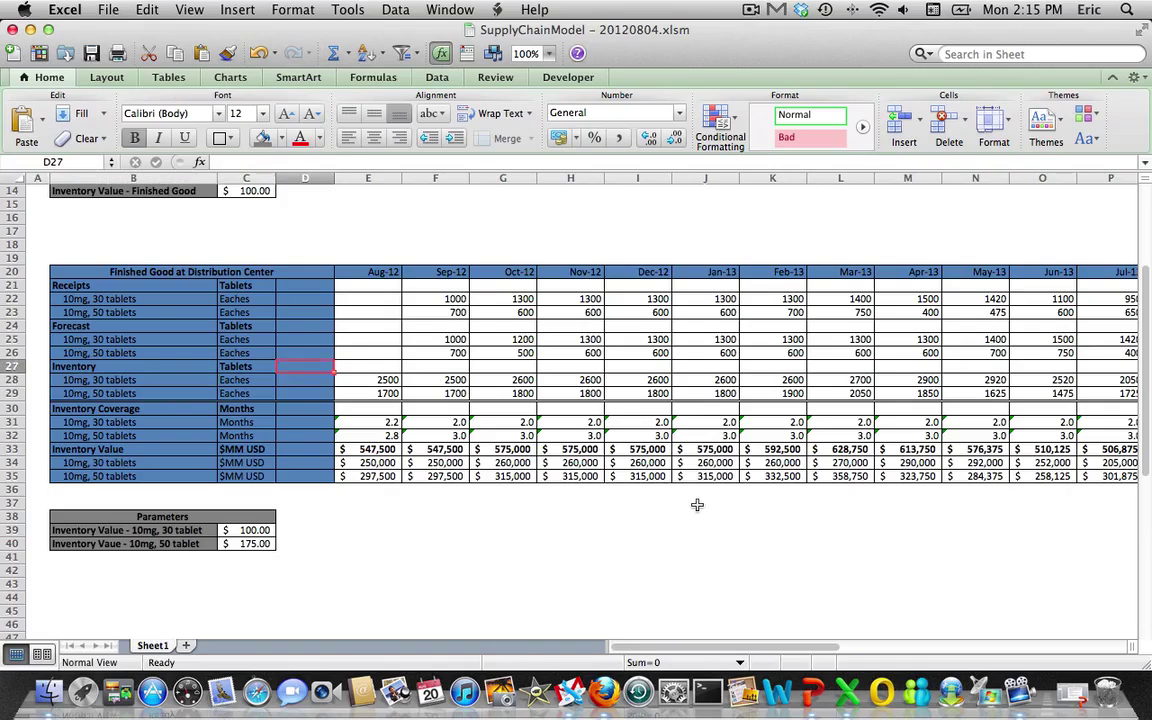
key("Left")
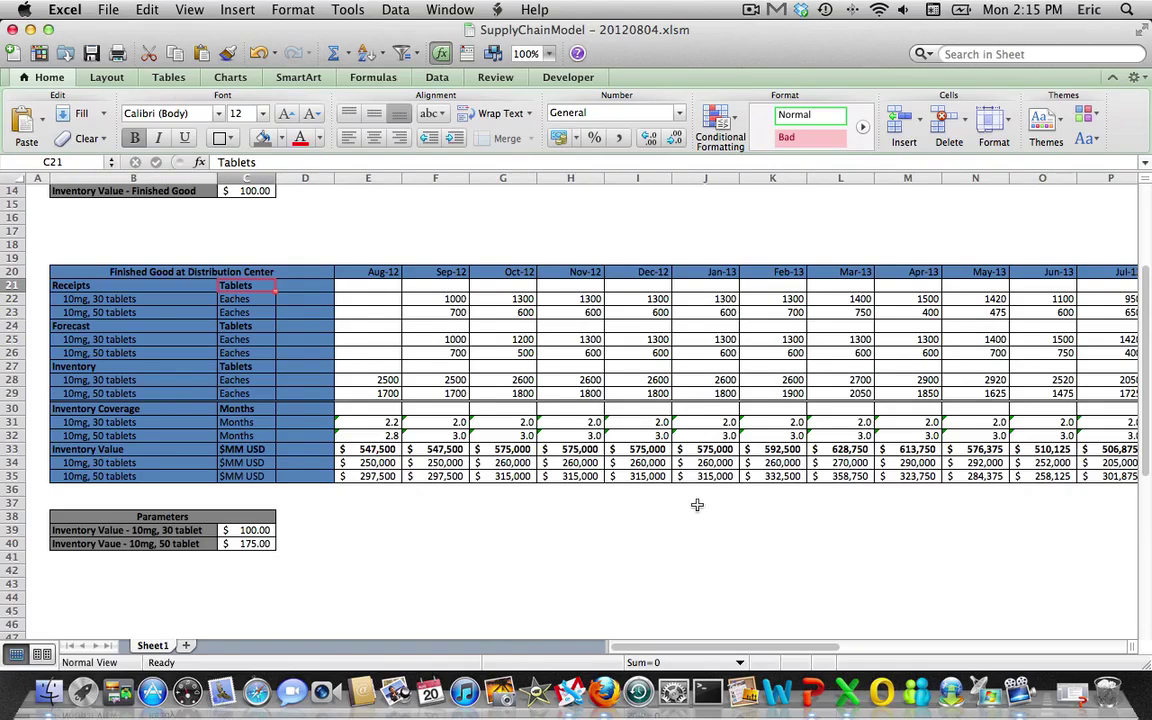
Enter the tablets per pack for the receipts rows, 30 in D22 and 50 in D23
key("Down")
key("Right")
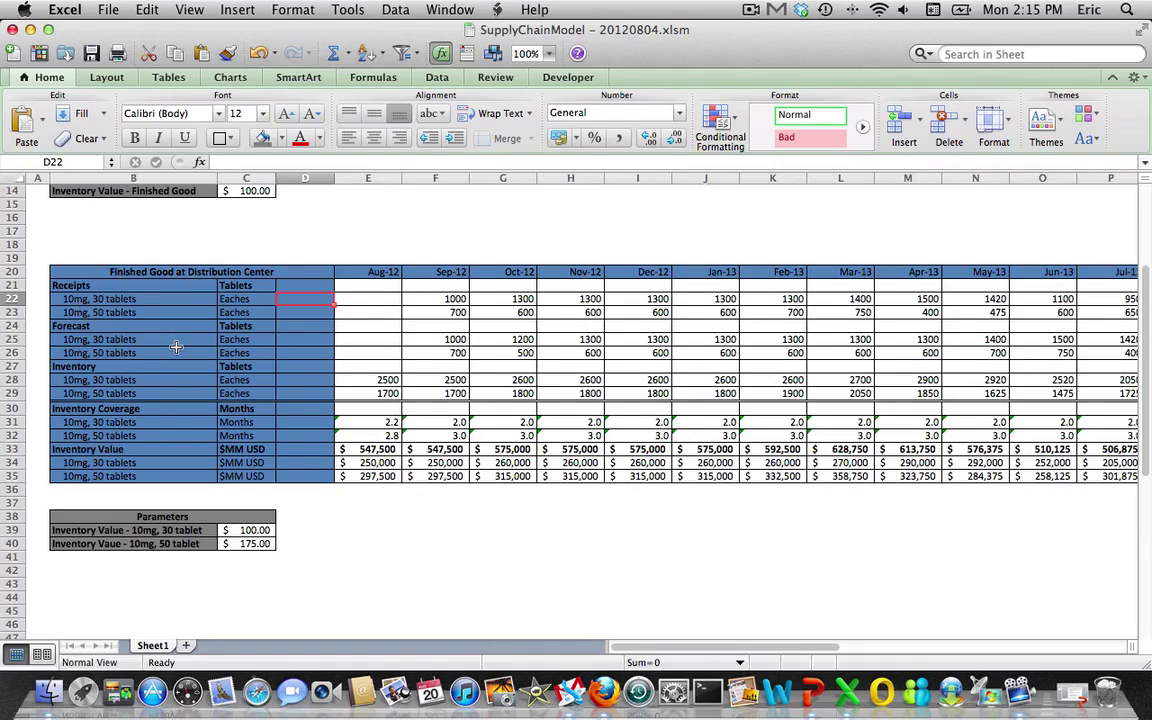
type("30")
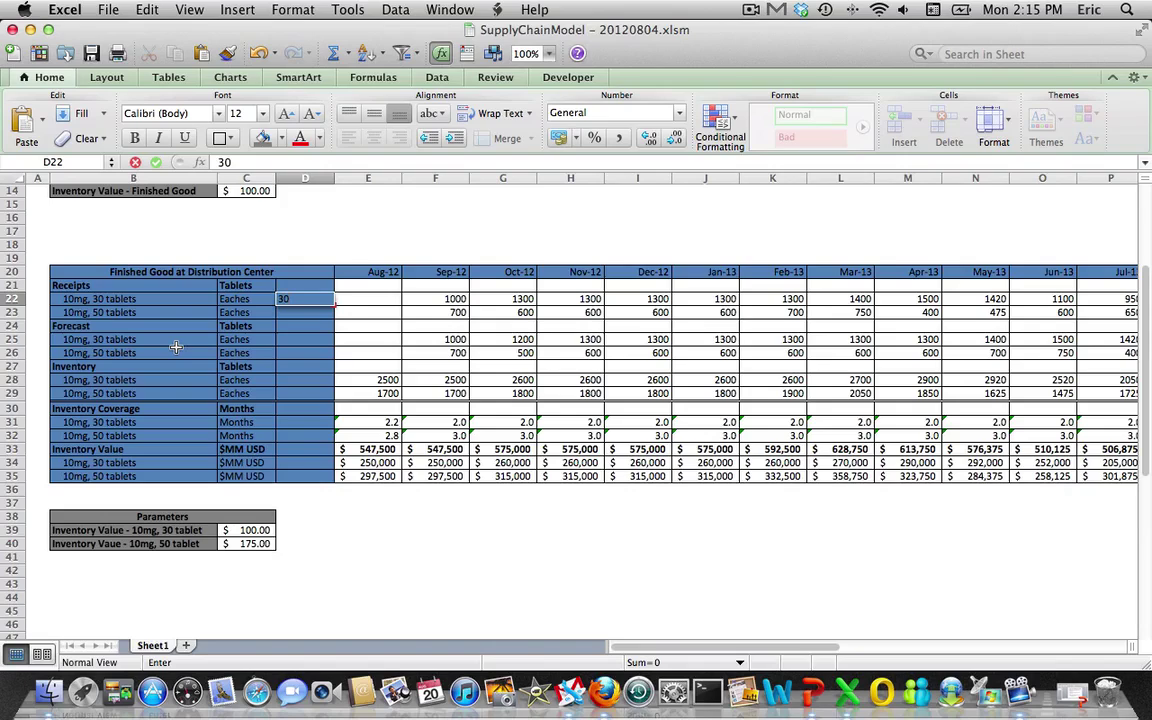
key("Return")
type("50")
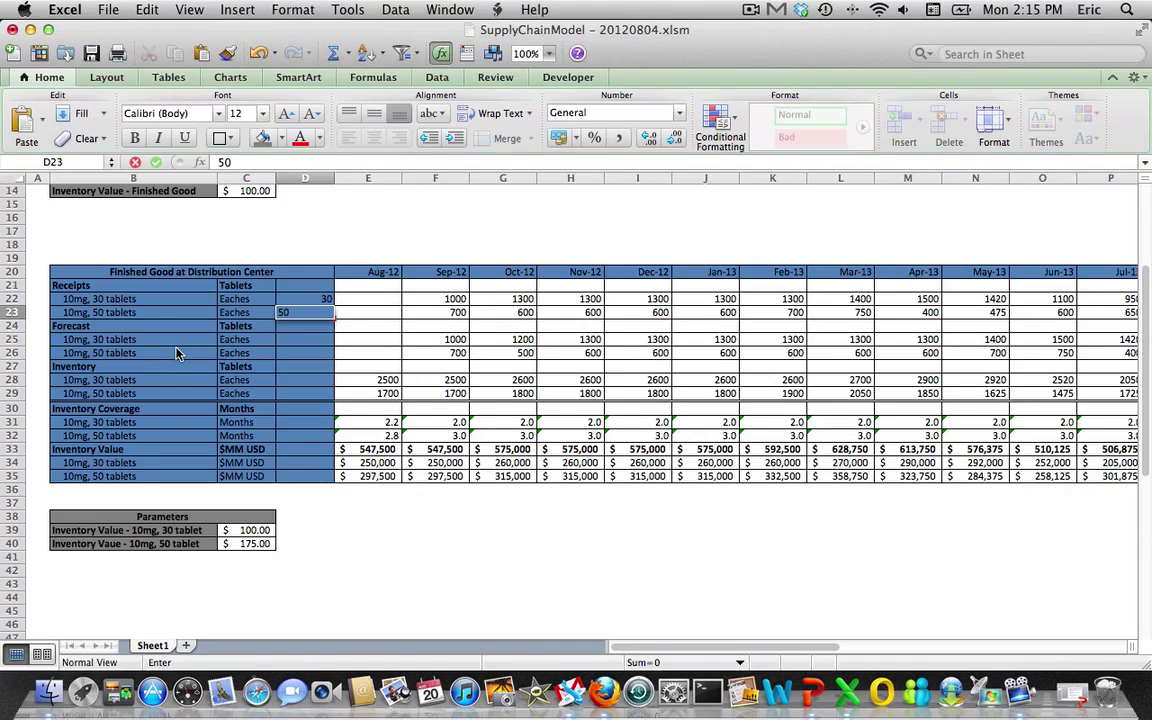
key("Return")
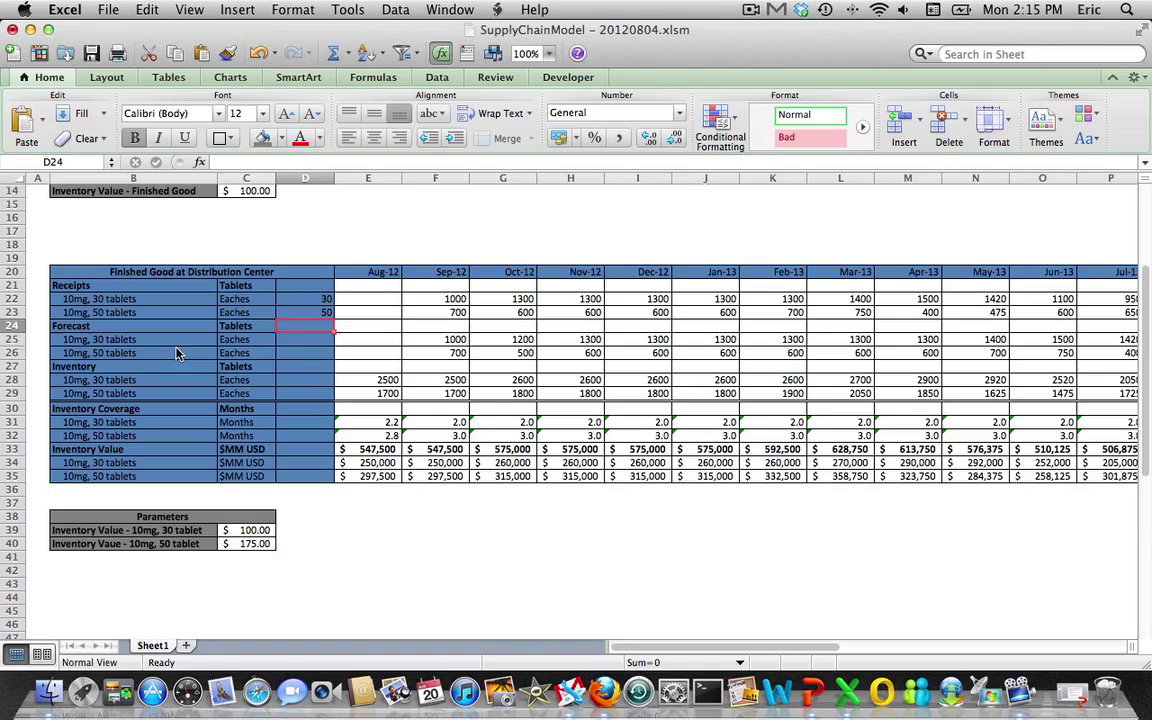
Link the forecast pack size in D25 with =D22 and copy the formula to D26, D28 and D29
key("Down")
type("=")
key("Up")
key("Up")
key("Up")
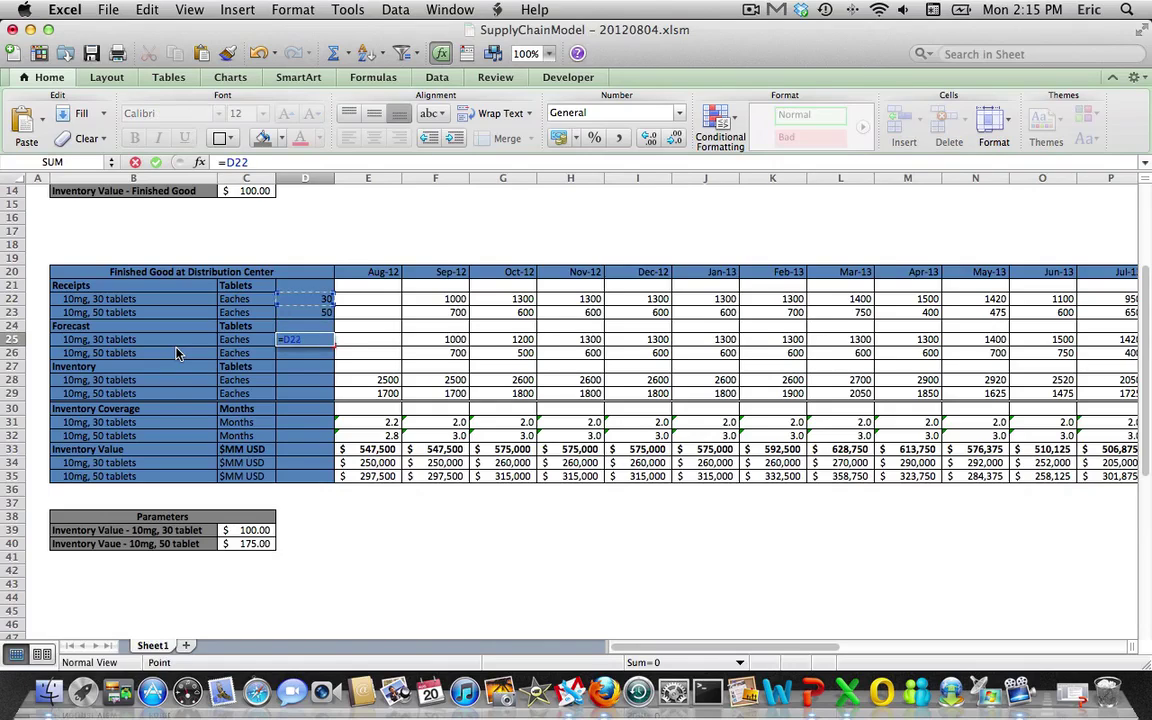
key("ctrl+Return")
key("super+c")
key("Down")
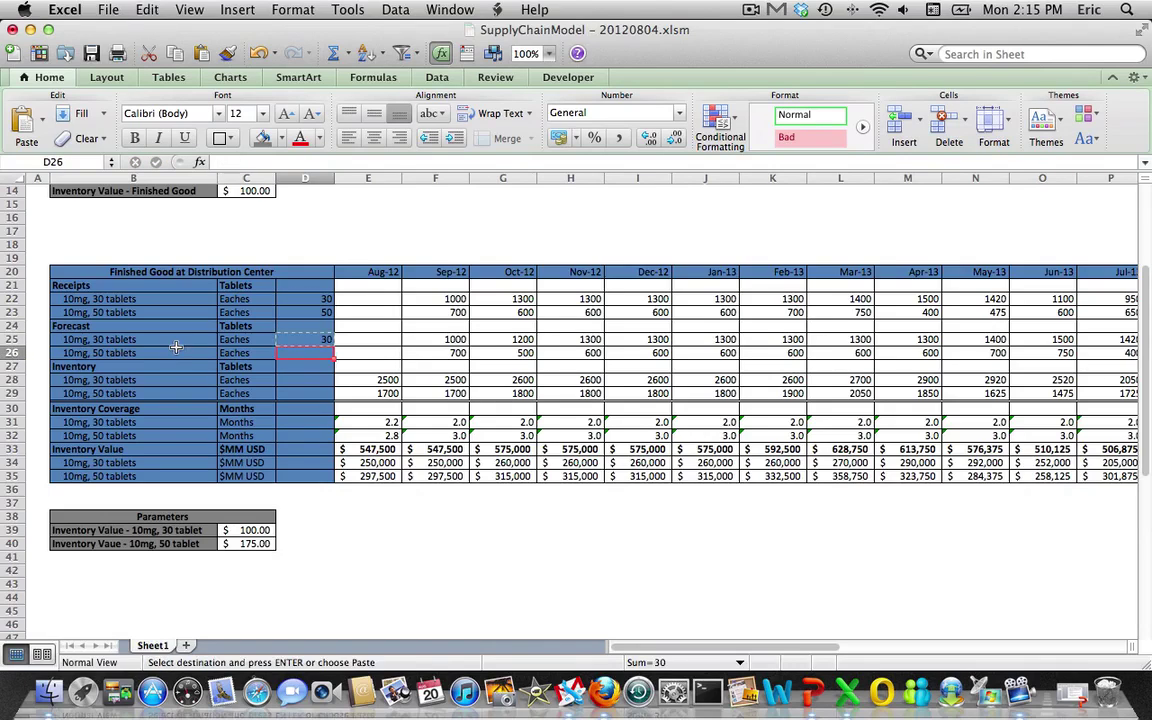
key("super+v")
key("Down")
key("Down")
key("super+v")
key("Down")
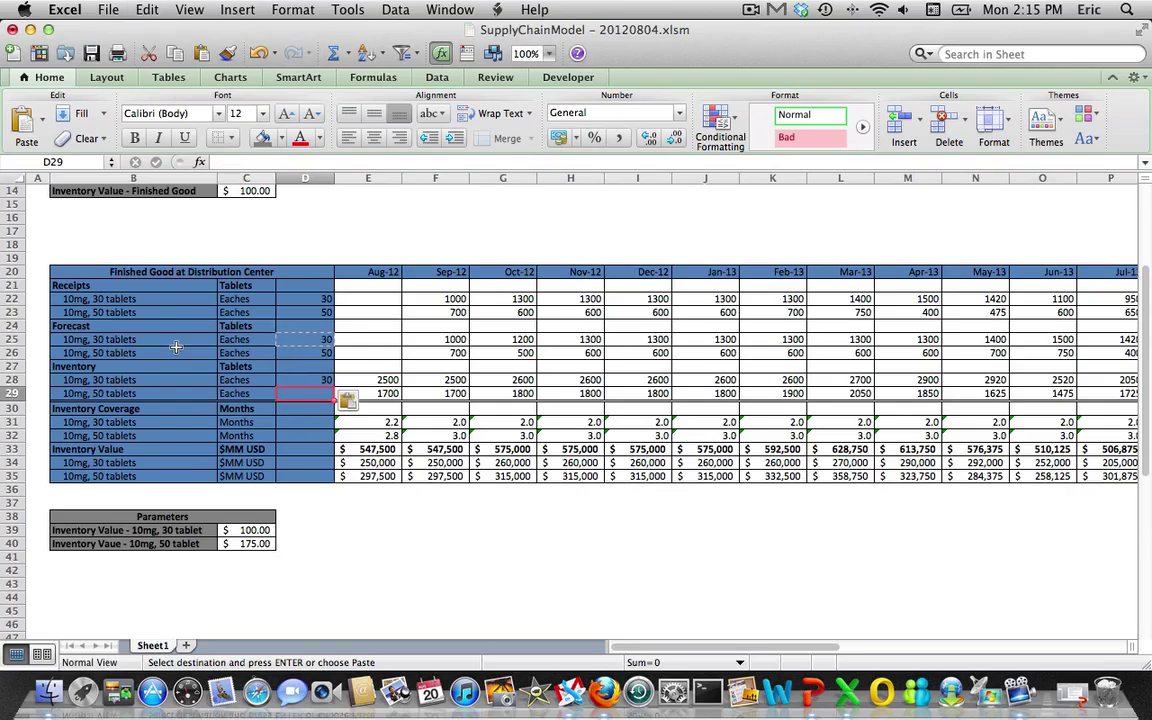
key("super+v")
Calculate the Sep-12 forecast in tablets in F24 with =F25*$D25+F26*$D26 and fill it across row 24 through Dec-13
key("Up")
key("Up")
key("Up")
key("Up")
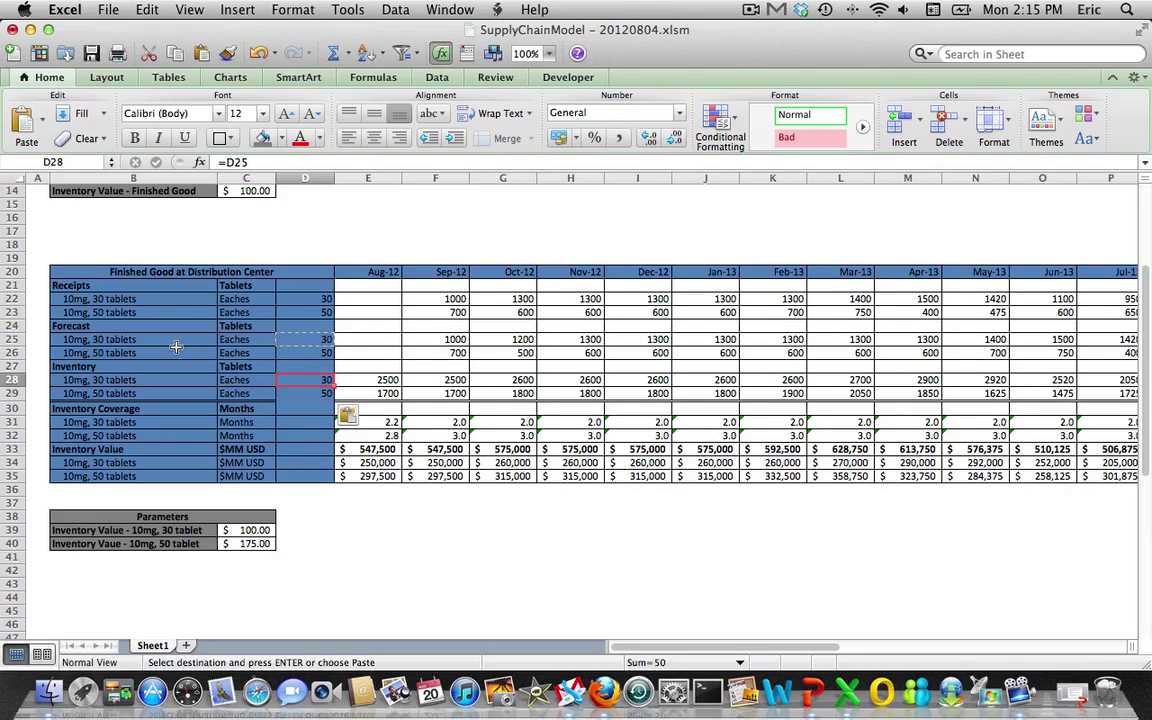
key("Right")
key("Up")
key("Right")
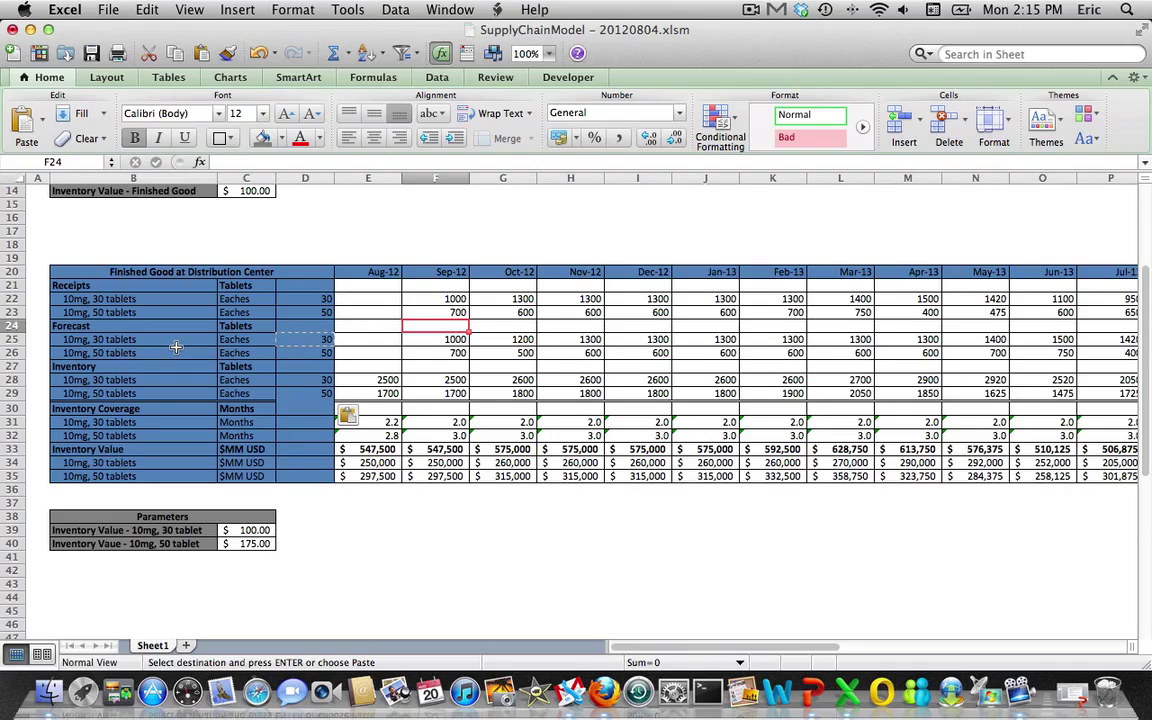
type("=")
key("Down")
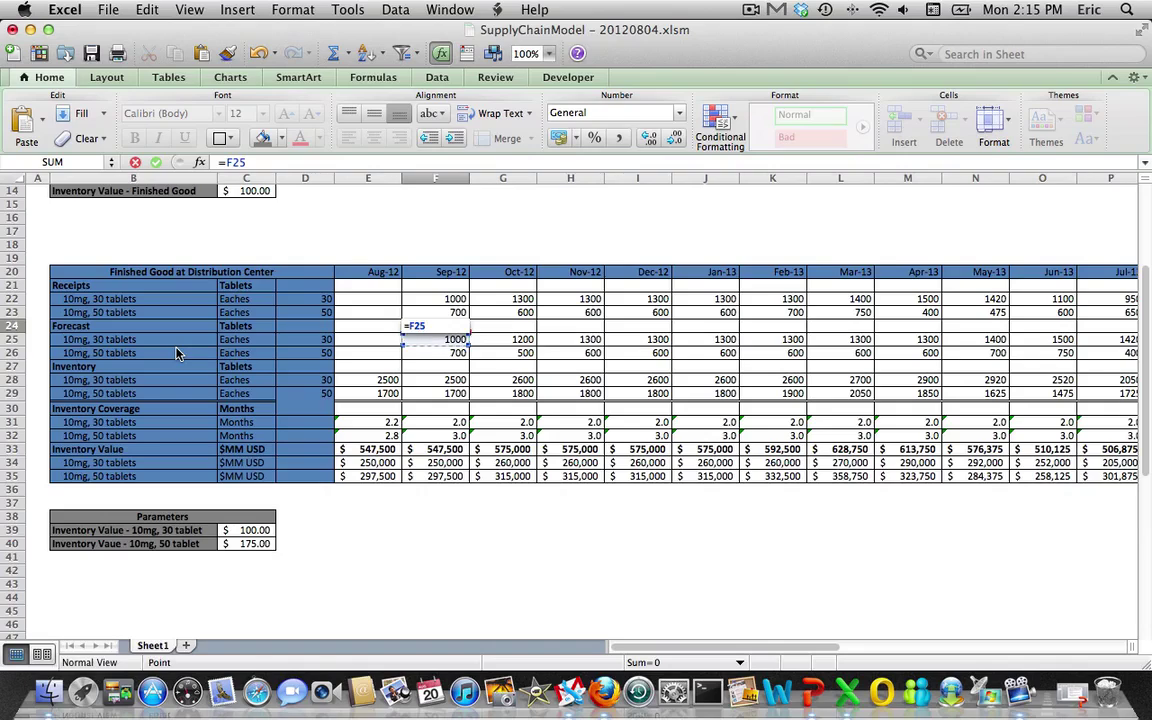
type("*")
left_click(312, 339)
type("+")
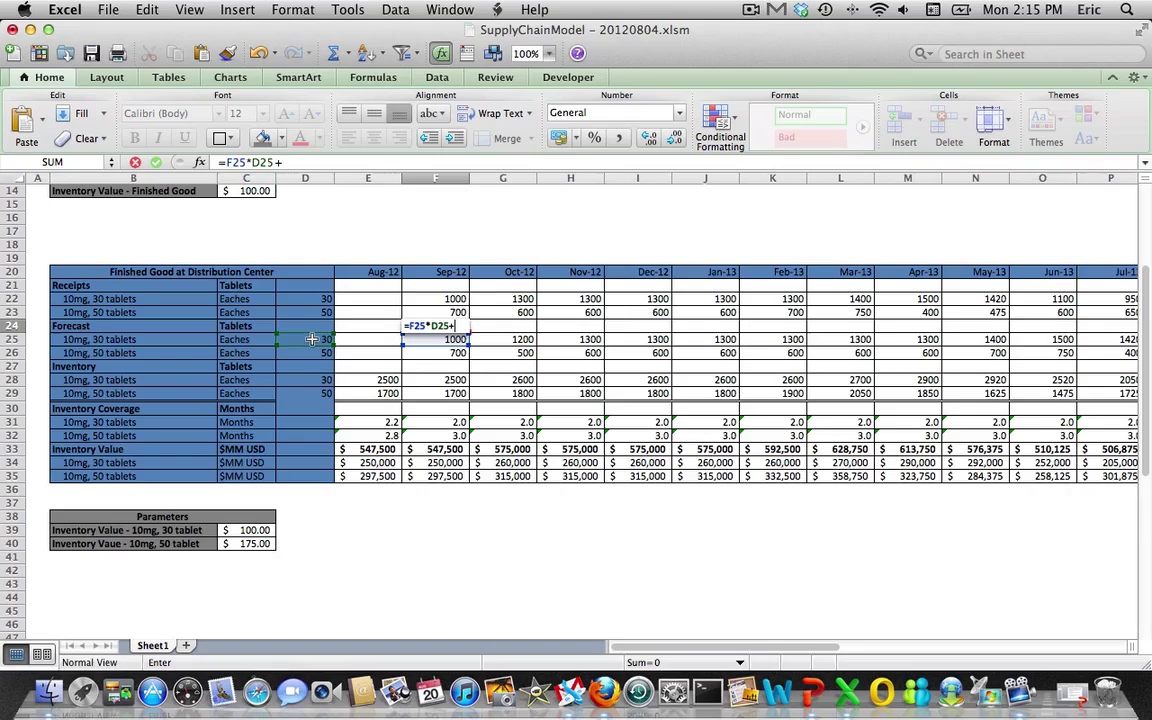
left_click(442, 353)
type("*")
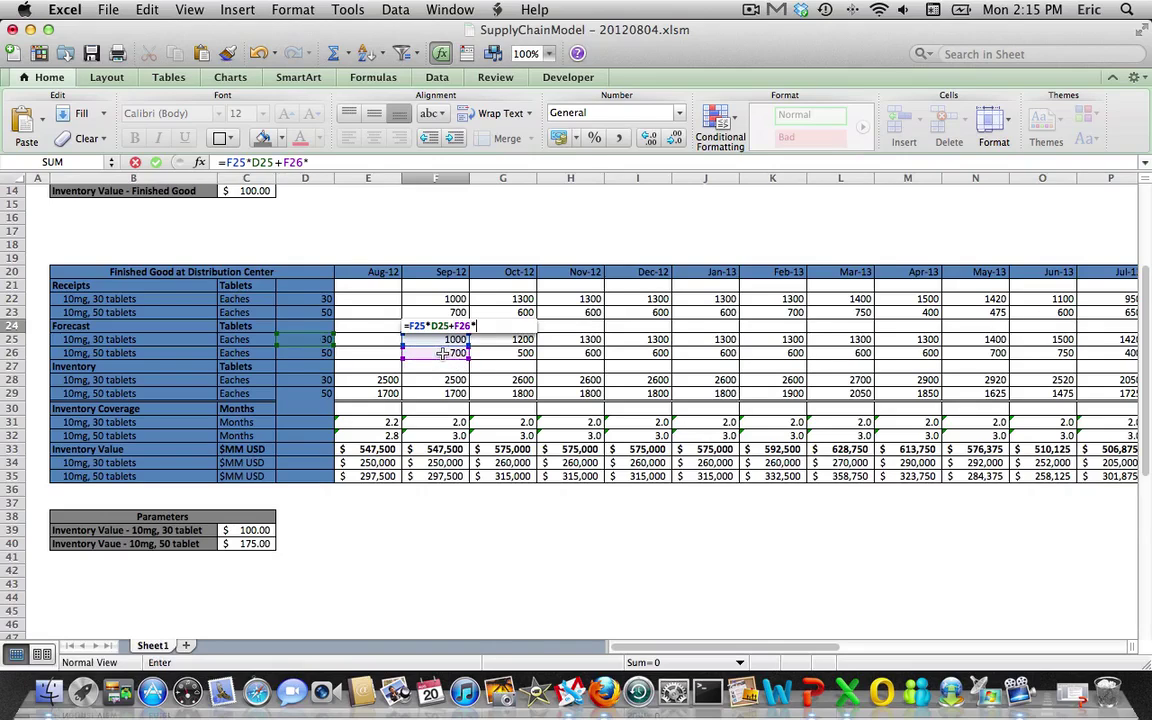
left_click(312, 353)
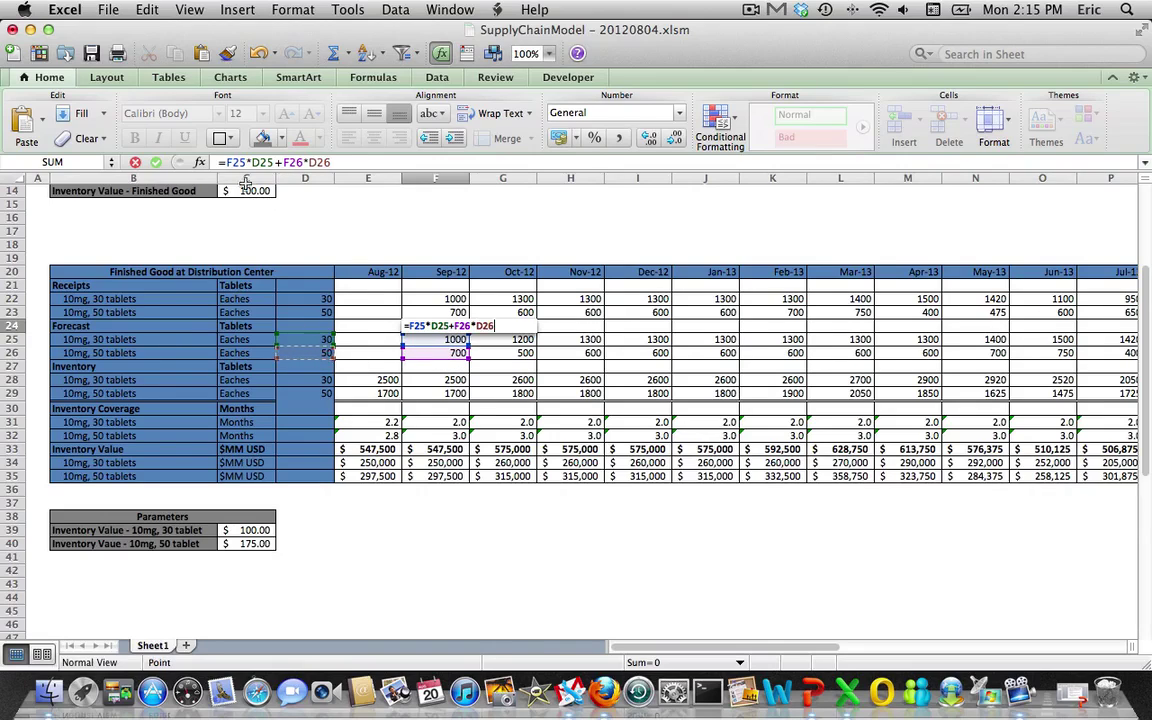
left_click(250, 162)
type("$")
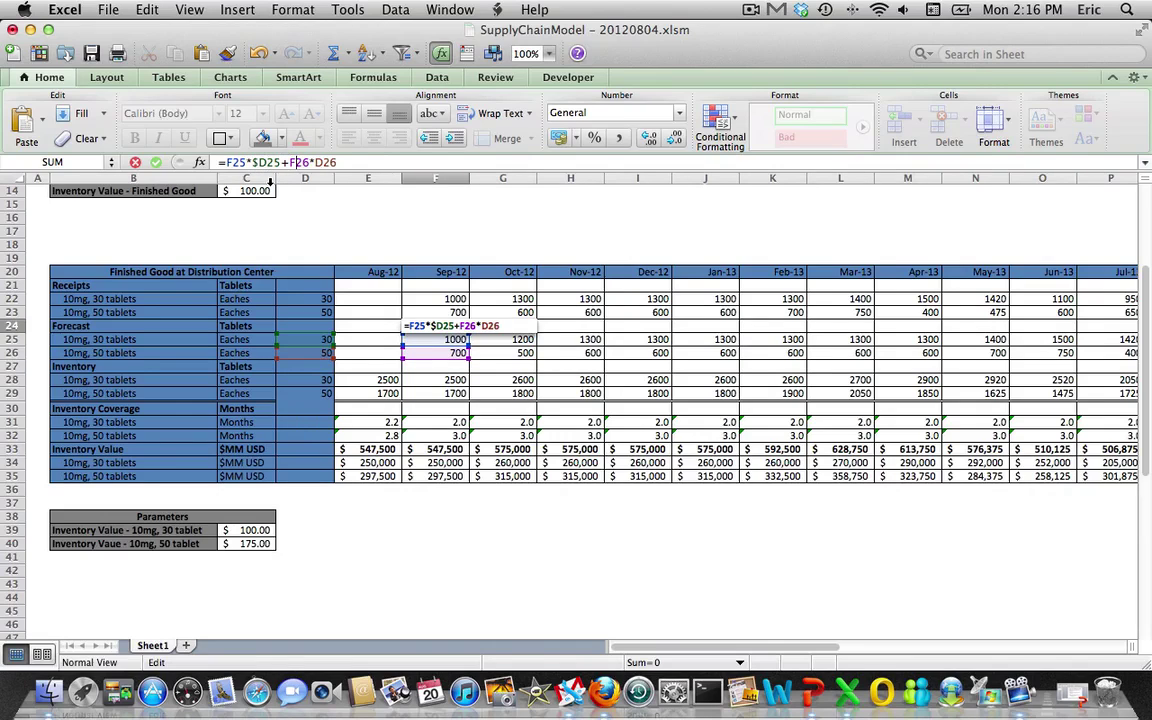
type("$")
key("Return")
key("Up")
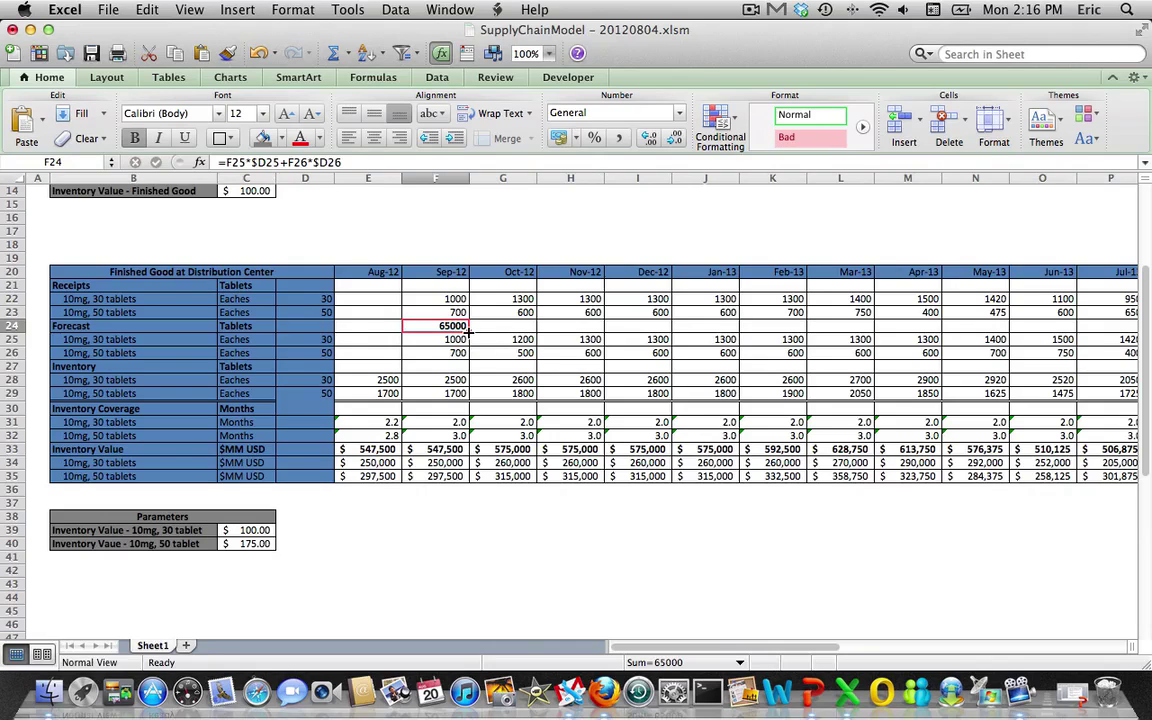
left_click_drag(467, 329, 772, 341)
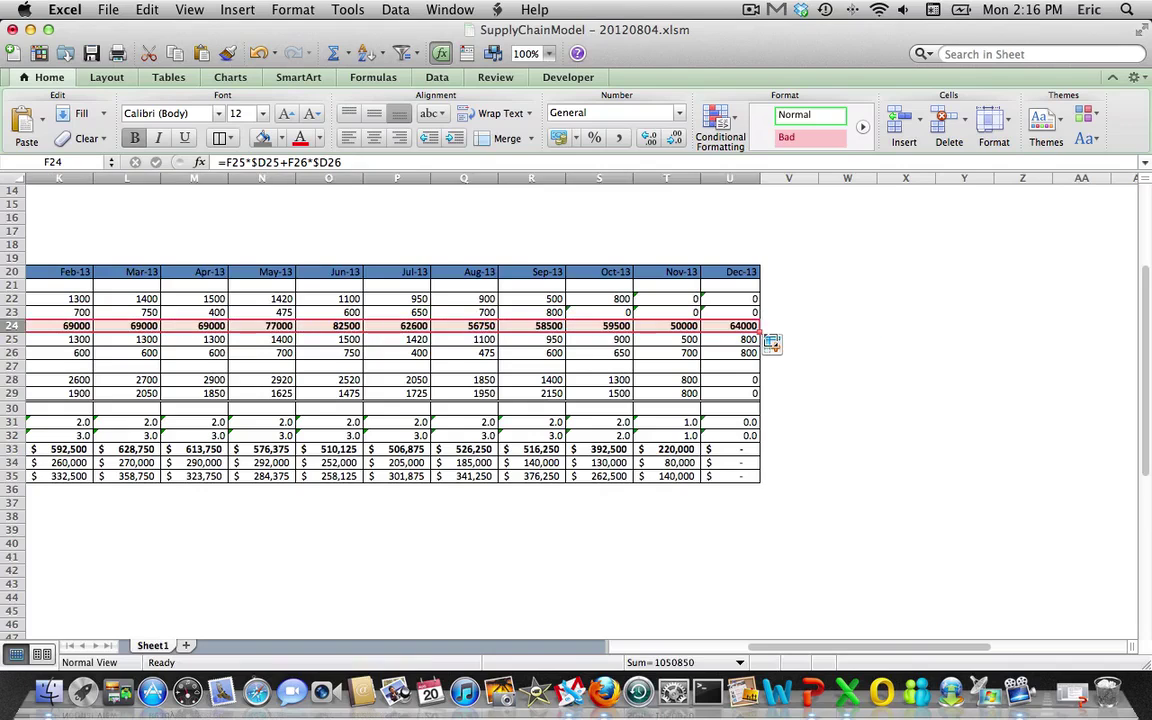
Copy the monthly forecast tablet totals F24:U24 into the Receipts heading row, starting at F21
key("Left")
key("Left")
key("Left")
key("Left")
key("Left")
key("Right")
key("Right")
key("Right")
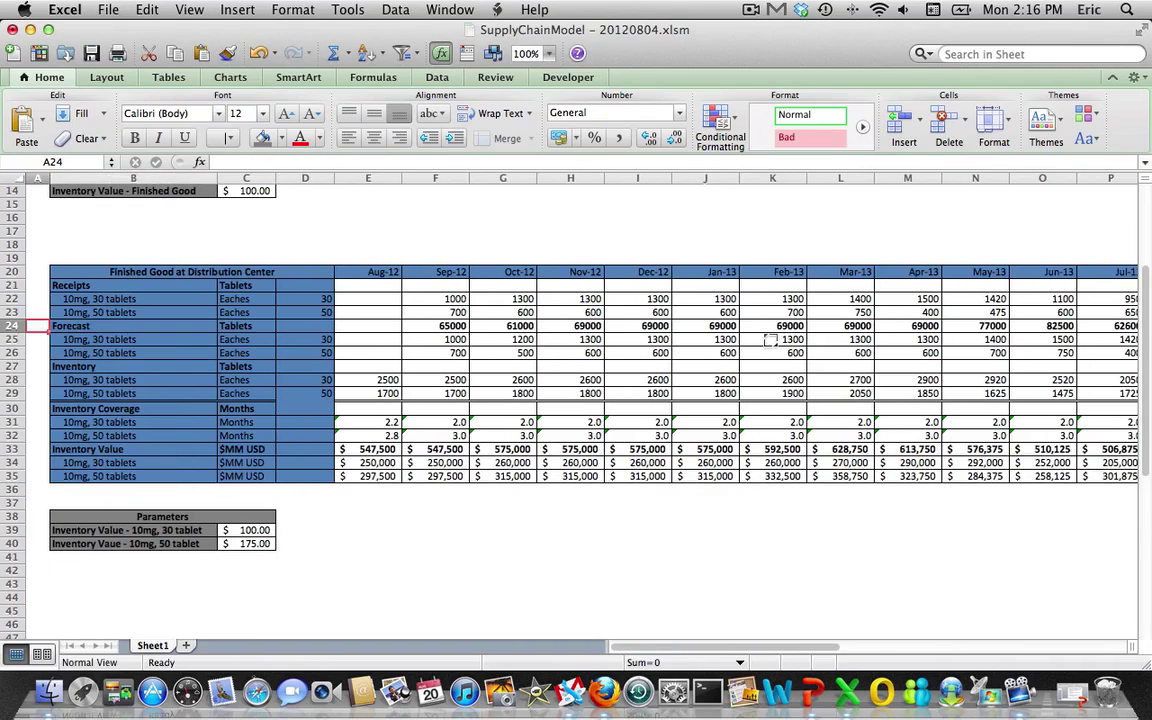
key("Right")
key("Right")
key("Up")
key("Up")
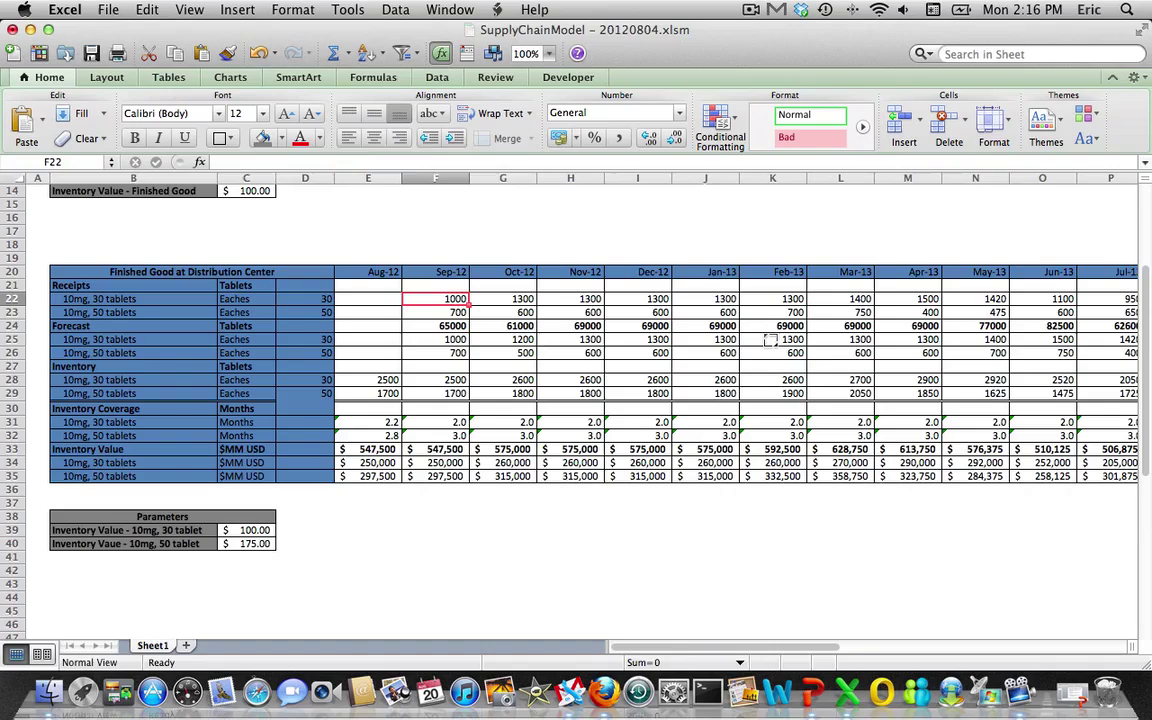
key("Down")
key("Down")
key("shift+Right")
key("shift+Right")
key("shift+Right")
key("shift+Right")
key("shift+Right")
key("shift+Right")
key("shift+Right")
key("shift+Right")
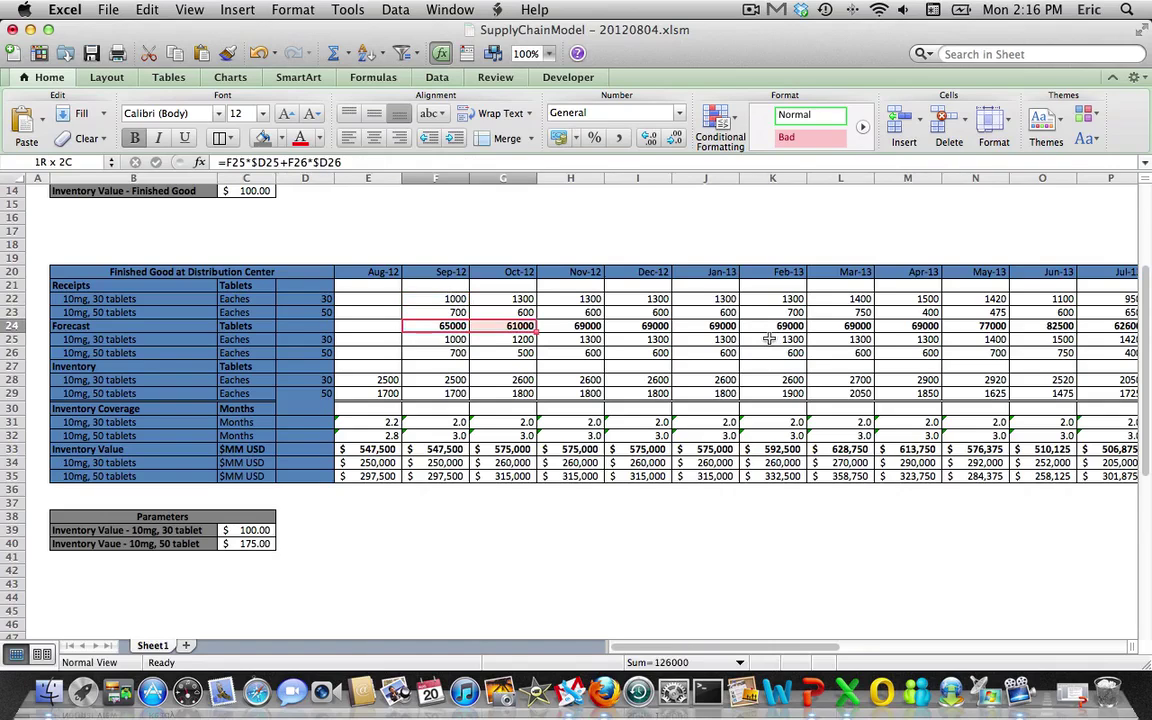
key("shift+Right")
key("shift+Right")
key("shift+Right")
key("shift+Right")
key("shift+Right")
key("shift+Right")
key("shift+Right")
key("shift+Right")
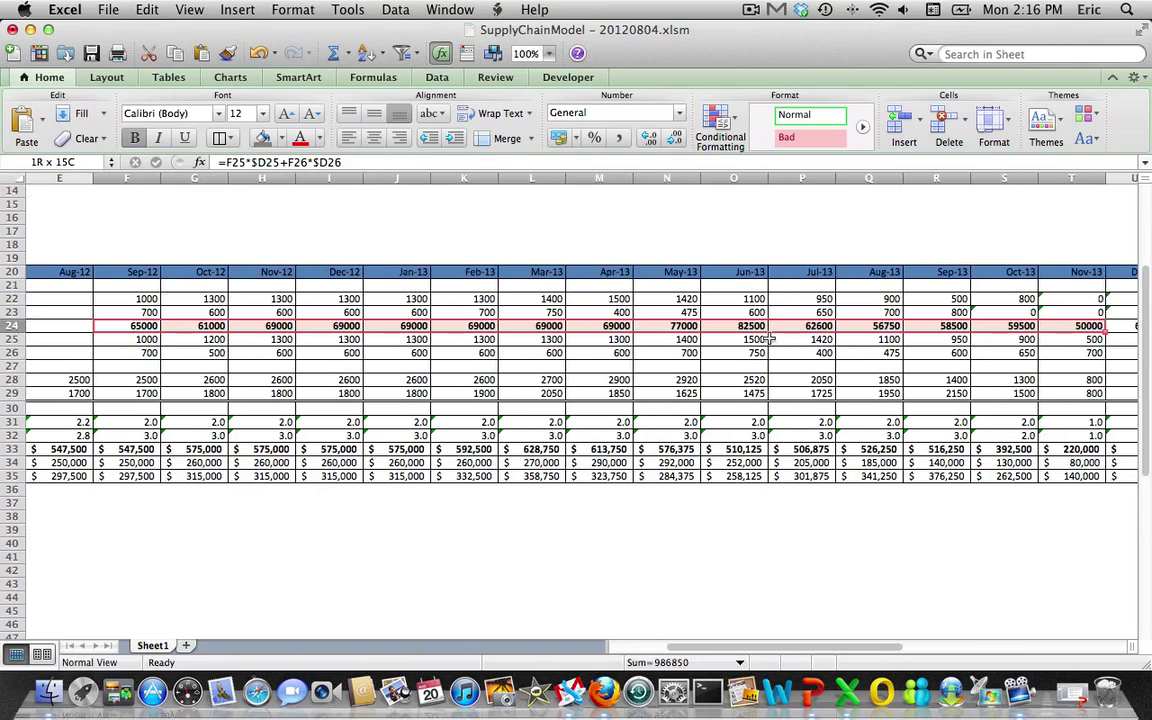
key("super+c")
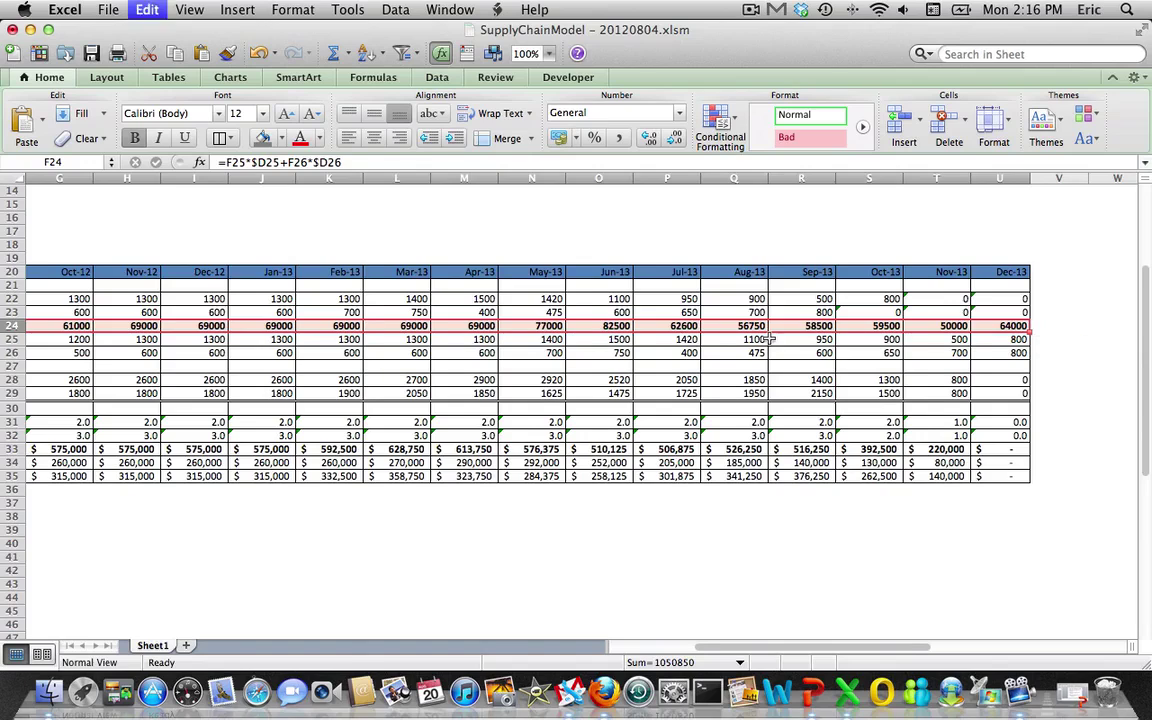
key("Up")
key("Up")
key("Up")
key("super+v")
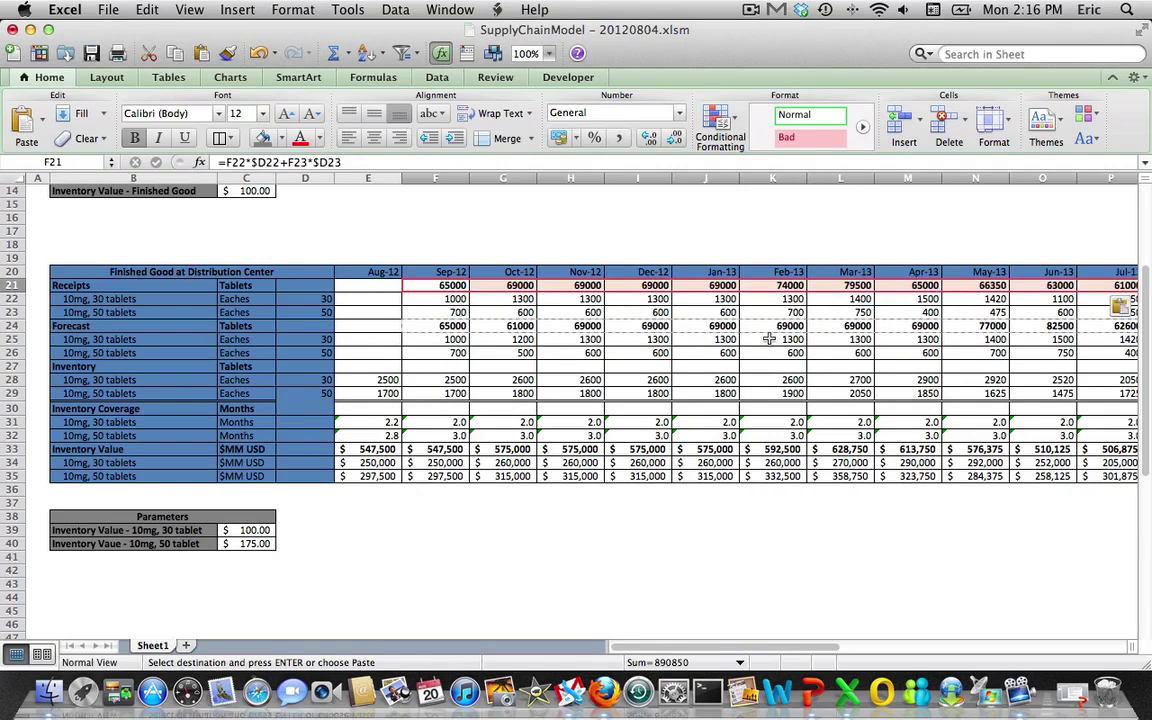
Check which pack sizes and receipt quantities the Sep-12 receipts formula in F21 references
key("Right")
key("Down")
key("Up")
key("Left")
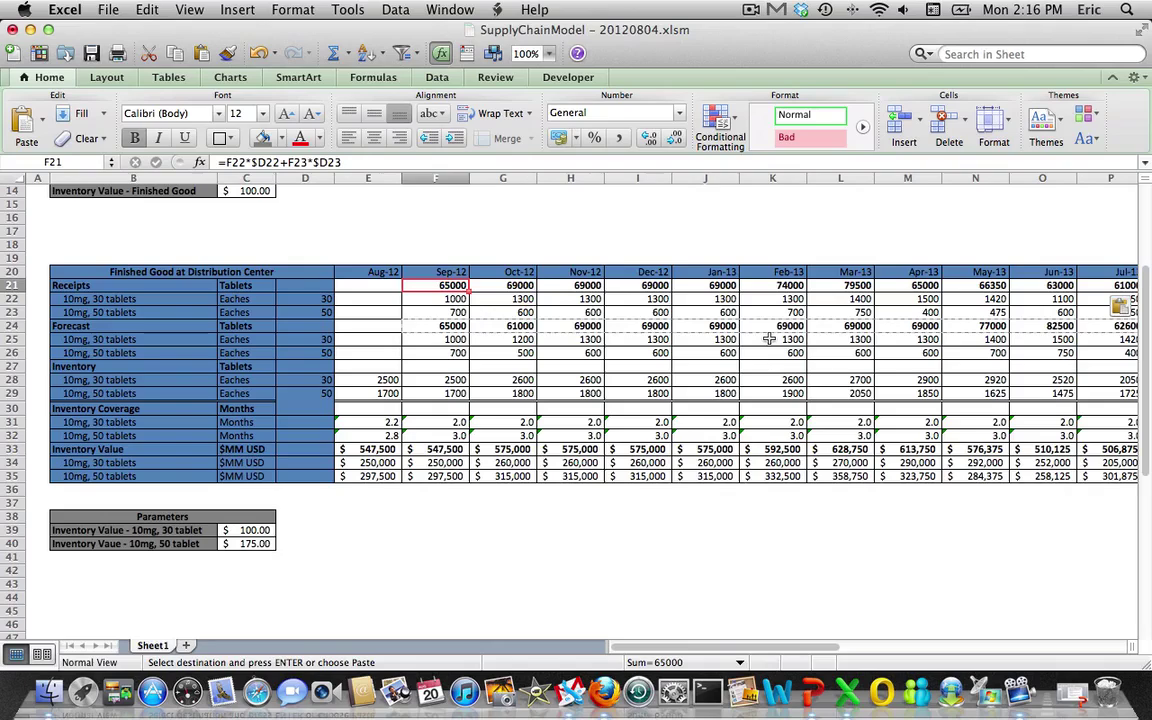
key("ctrl+u")
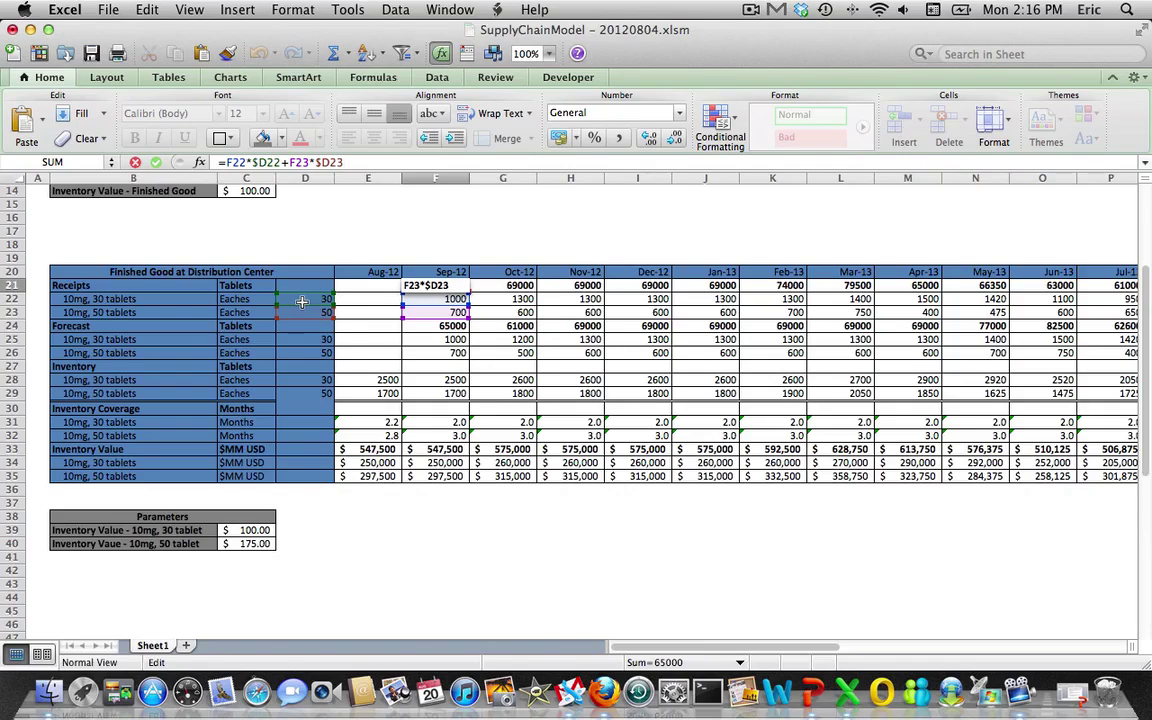
key("Return")
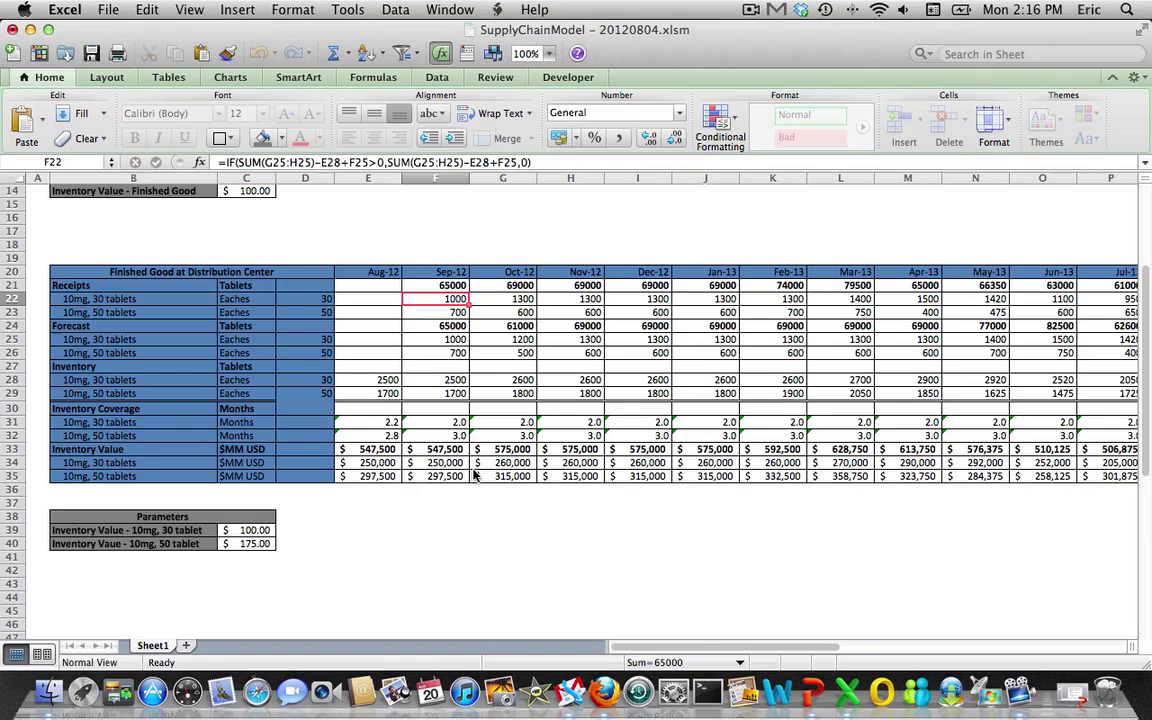
Copy the forecast tablet totals F24:U24 into the Inventory heading row, starting at F27
key("Down")
key("Down")
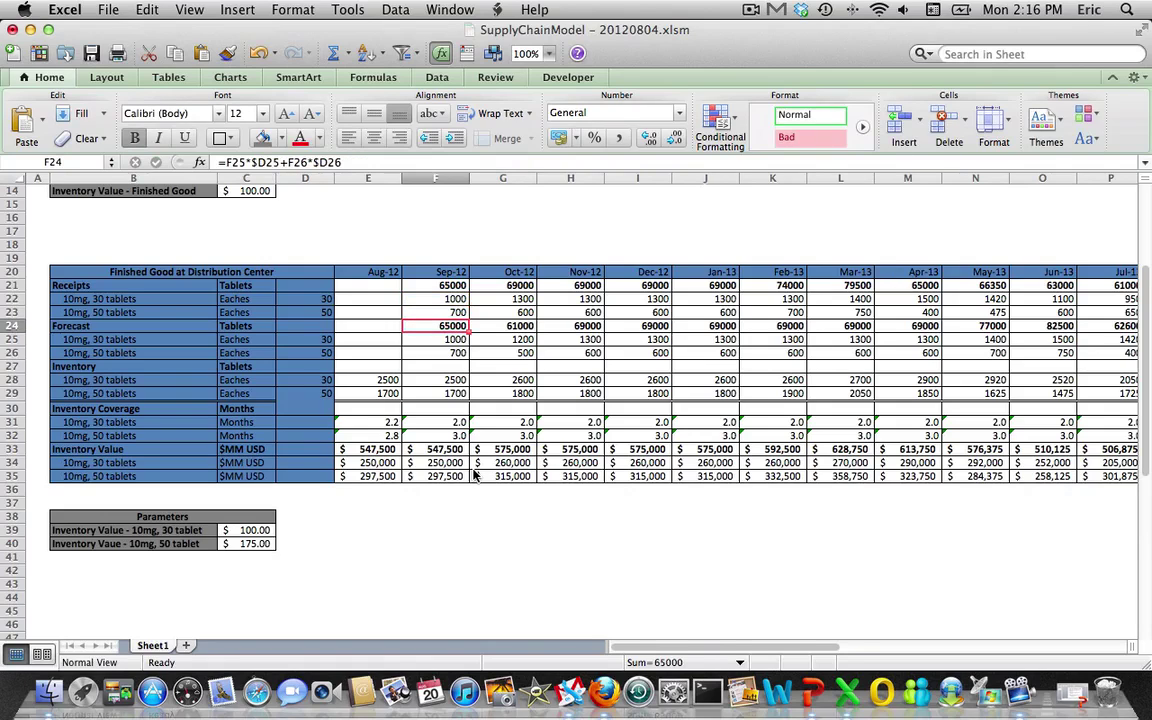
key("shift+Right")
key("shift+Right")
key("shift+Right")
key("shift+Right")
key("shift+Right")
key("shift+Right")
key("shift+Right")
key("shift+Right")
key("shift+Right")
key("shift+Right")
key("shift+Right")
key("shift+Right")
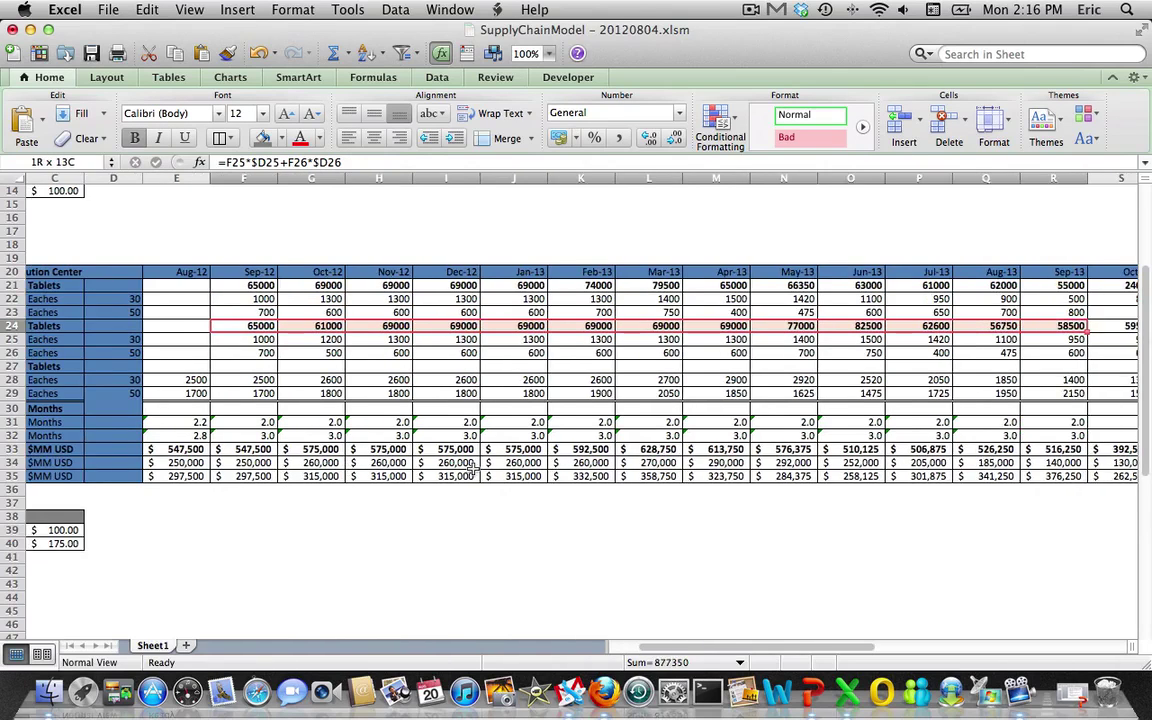
key("shift+Right")
key("shift+Right")
key("shift+Right")
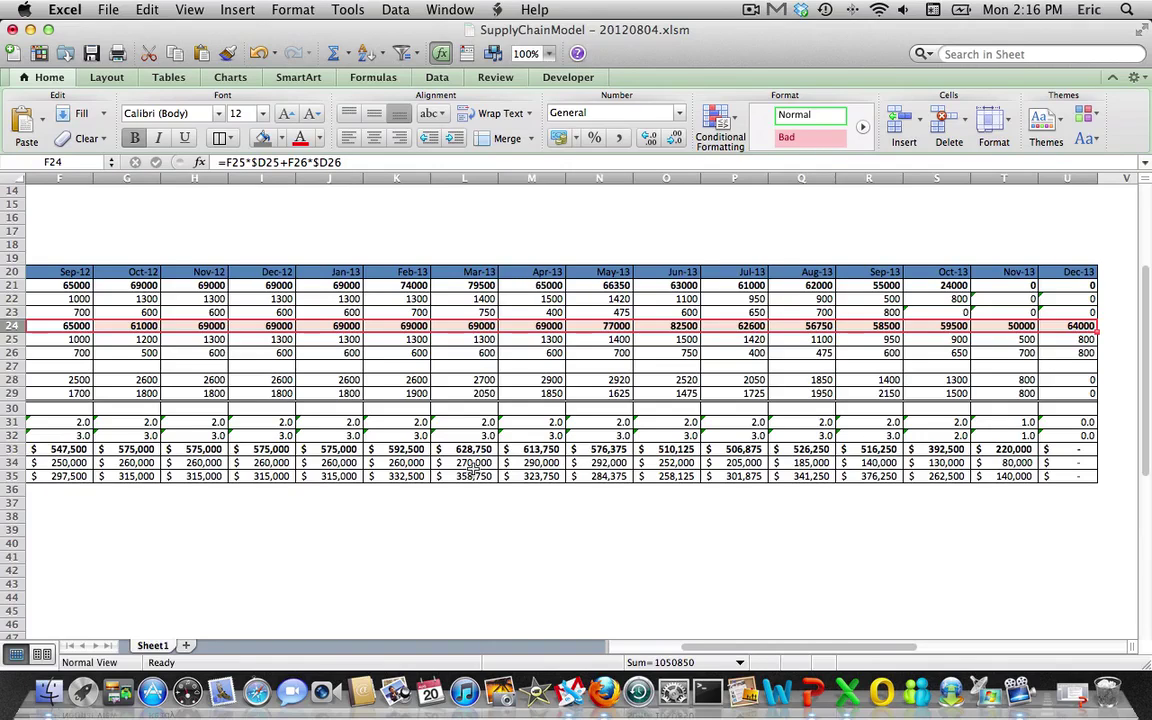
key("super+c")
key("Down")
key("Left")
key("Down")
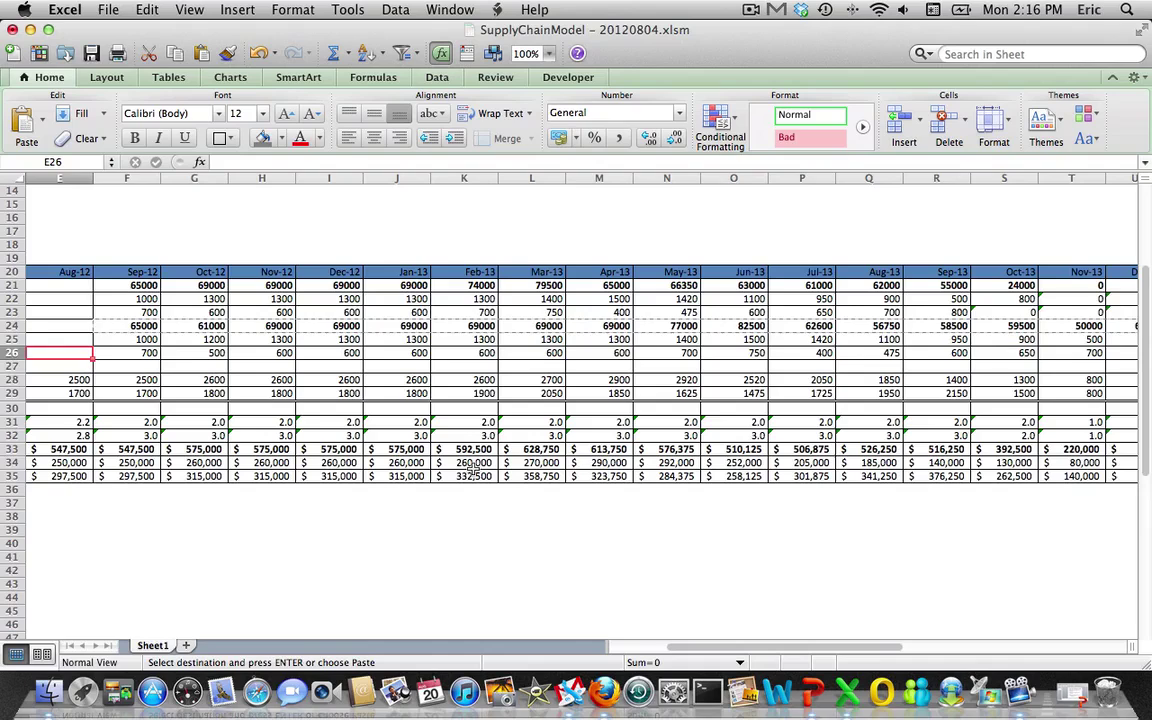
key("Down")
key("Right")
key("super+v")
Copy the Sep-12 inventory total formula in F27 to the Aug-12 cell E27
key("Left")
key("Left")
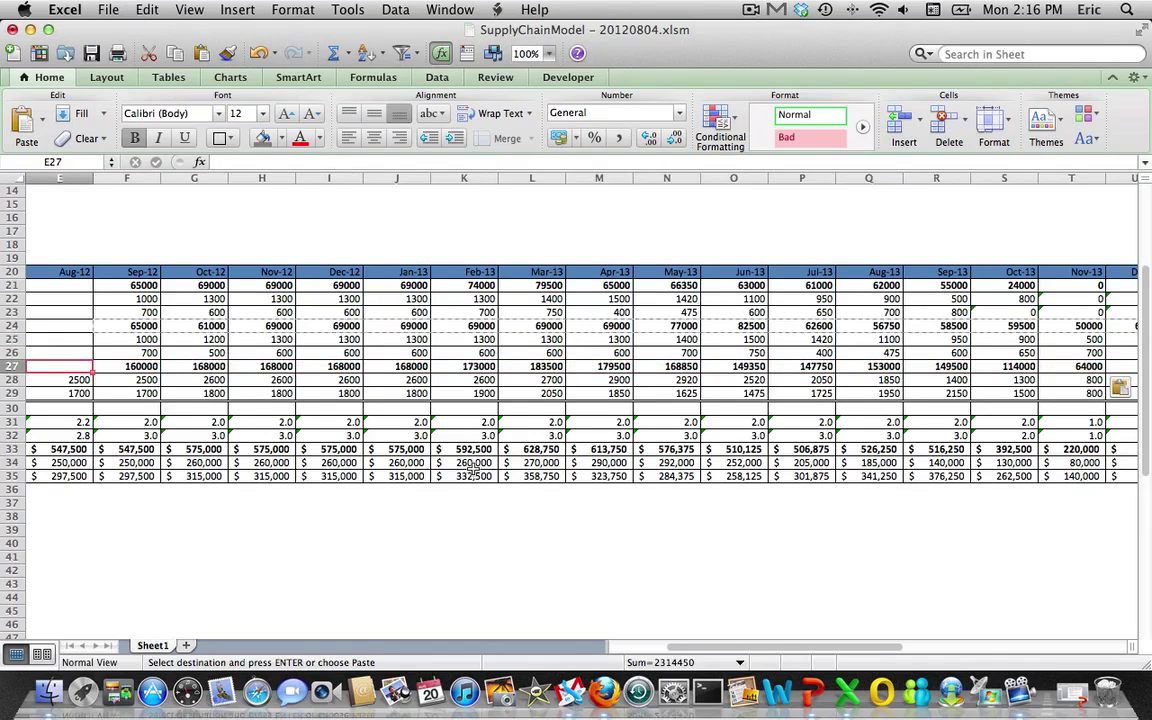
key("Right")
key("Right")
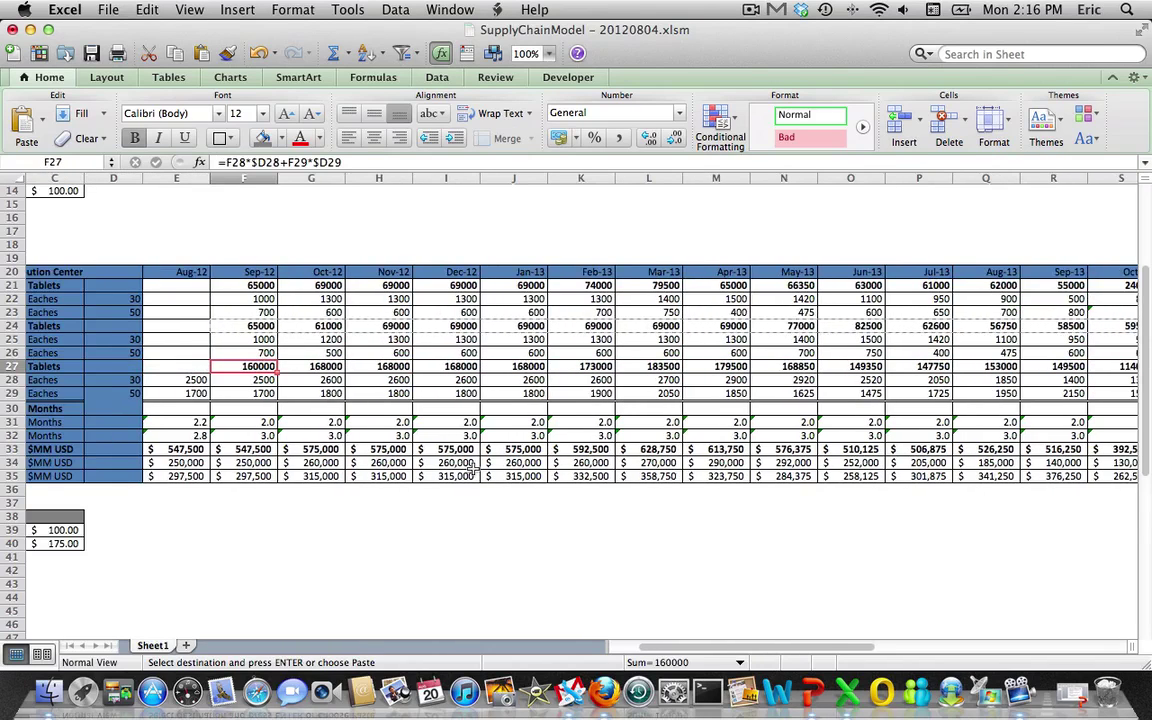
key("super+c")
key("Left")
key("super+v")
key("Left")
key("Left")
key("Left")
key("Left")
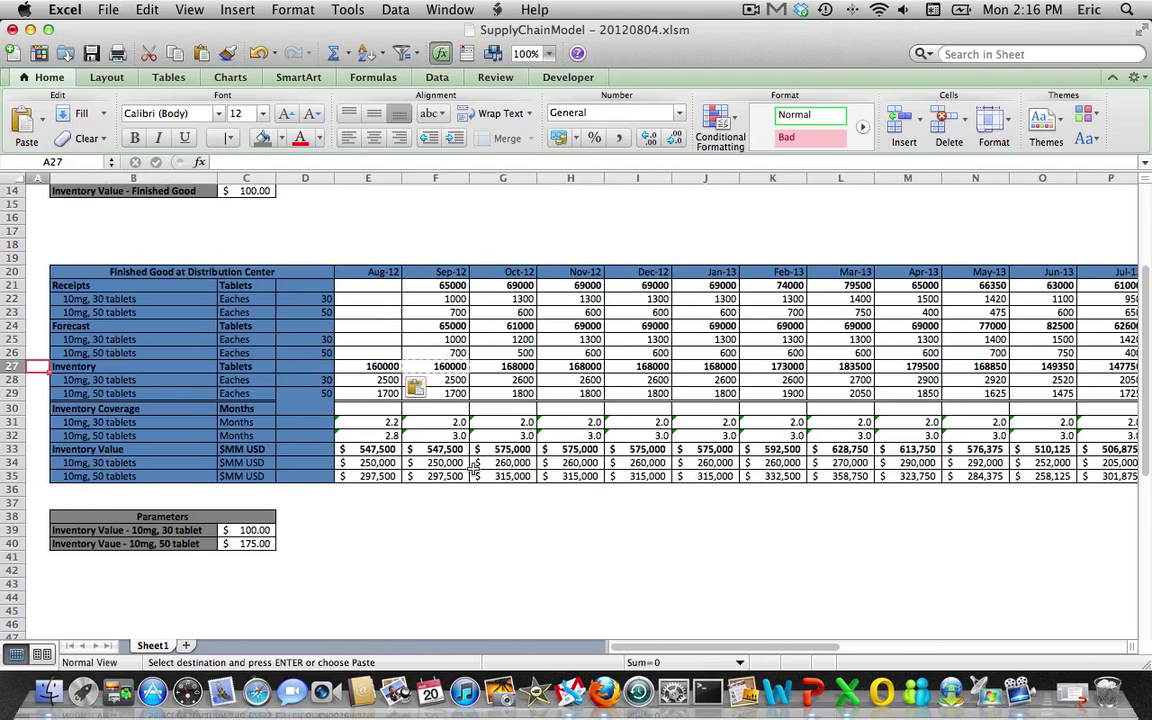
Format the Receipts, Forecast and Inventory values in E21:U29 as Accounting without decimal places
key("Right")
key("Right")
key("Right")
key("Right")
key("Up")
key("Up")
key("Up")
key("Up")
key("Up")
key("Up")
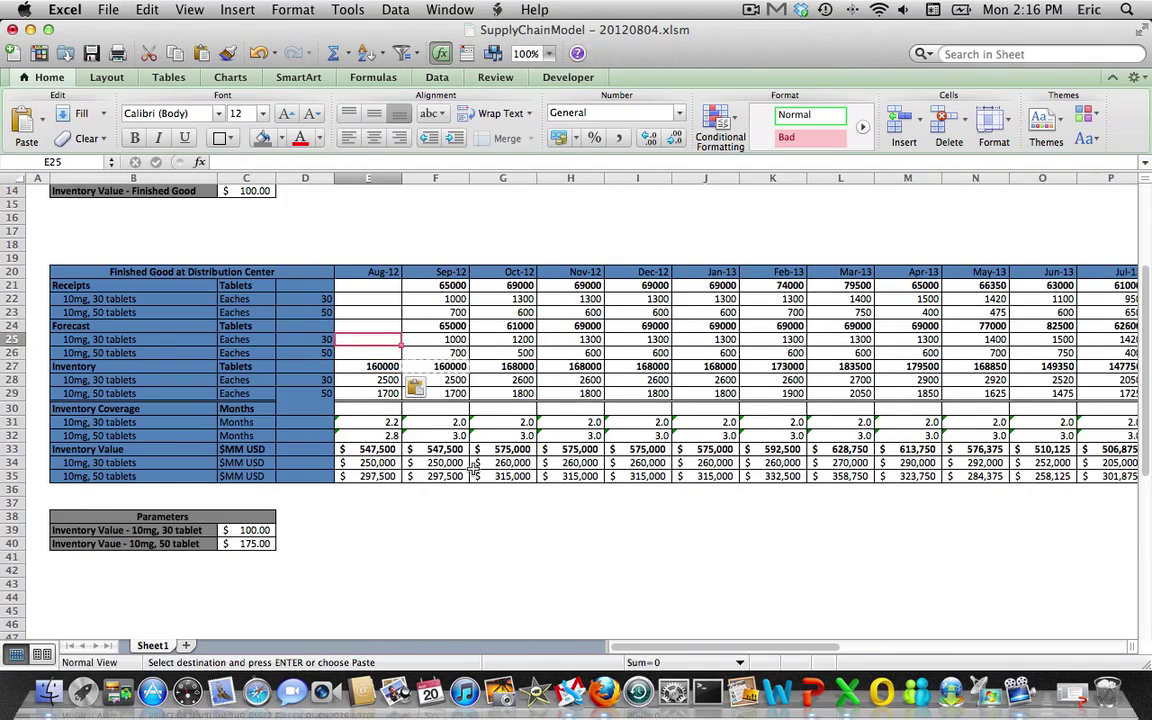
key("shift+Down")
key("shift+Down")
key("shift+Down")
key("shift+Down")
key("shift+Down")
key("shift+Down")
key("shift+Down")
key("shift+Down")
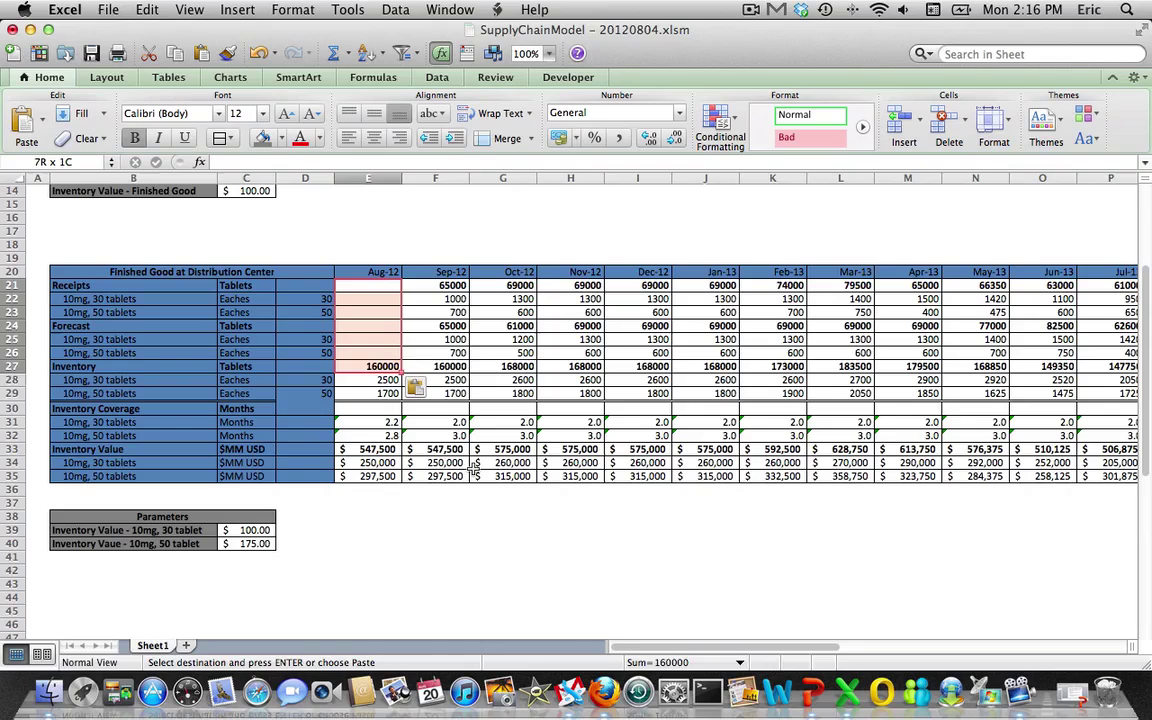
key("shift+Right")
key("shift+Right")
key("shift+Right")
key("shift+Right")
key("shift+Right")
key("shift+Right")
key("shift+Right")
key("shift+Right")
key("shift+Right")
key("shift+Right")
key("shift+Right")
key("shift+Right")
key("shift+Right")
key("shift+Right")
key("shift+Right")
key("shift+Right")
key("shift+Right")
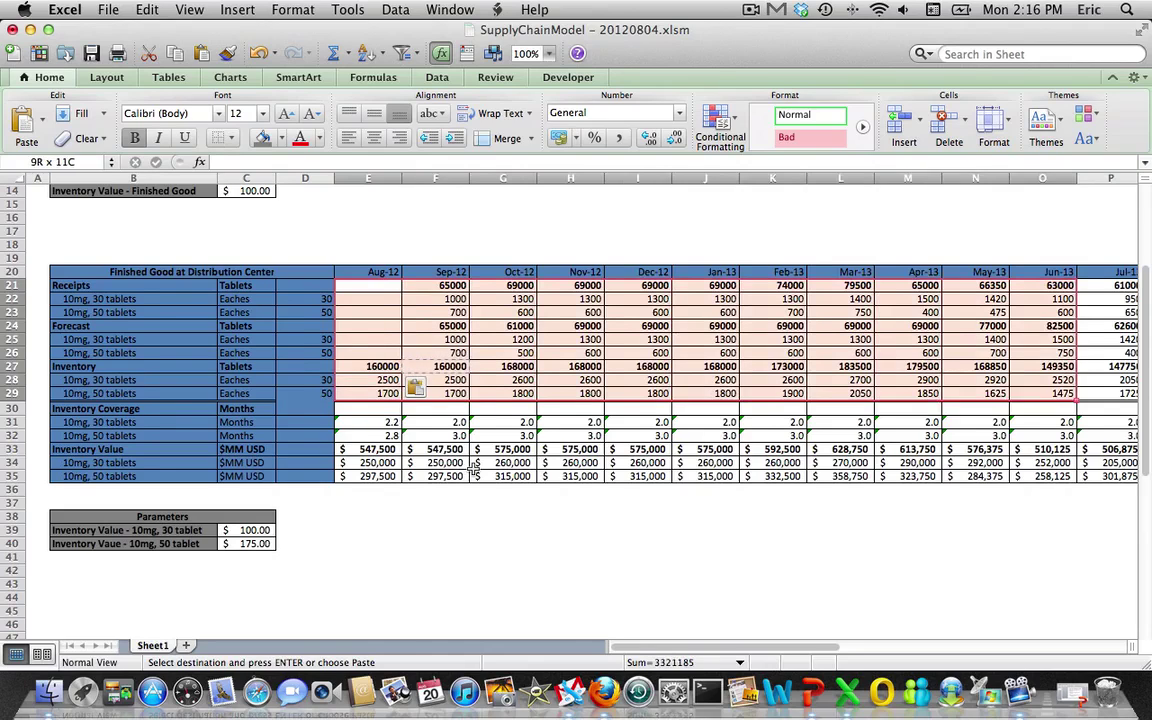
key("shift+Left")
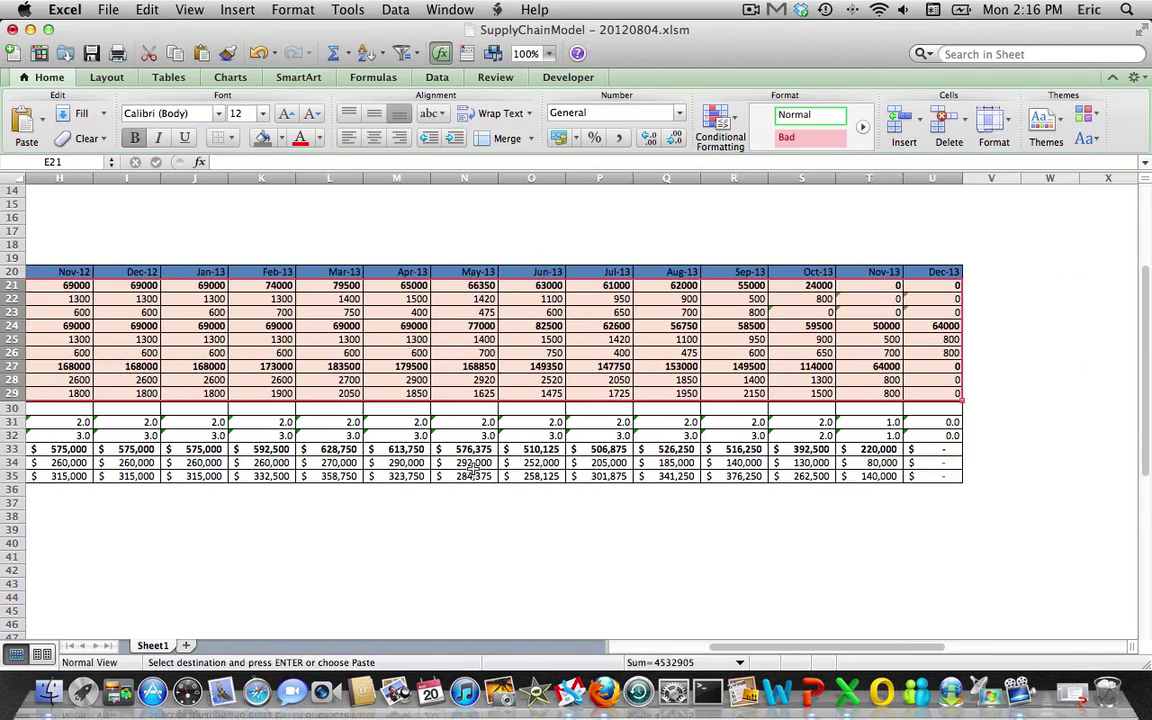
left_click(680, 113)
left_click(592, 188)
left_click(680, 113)
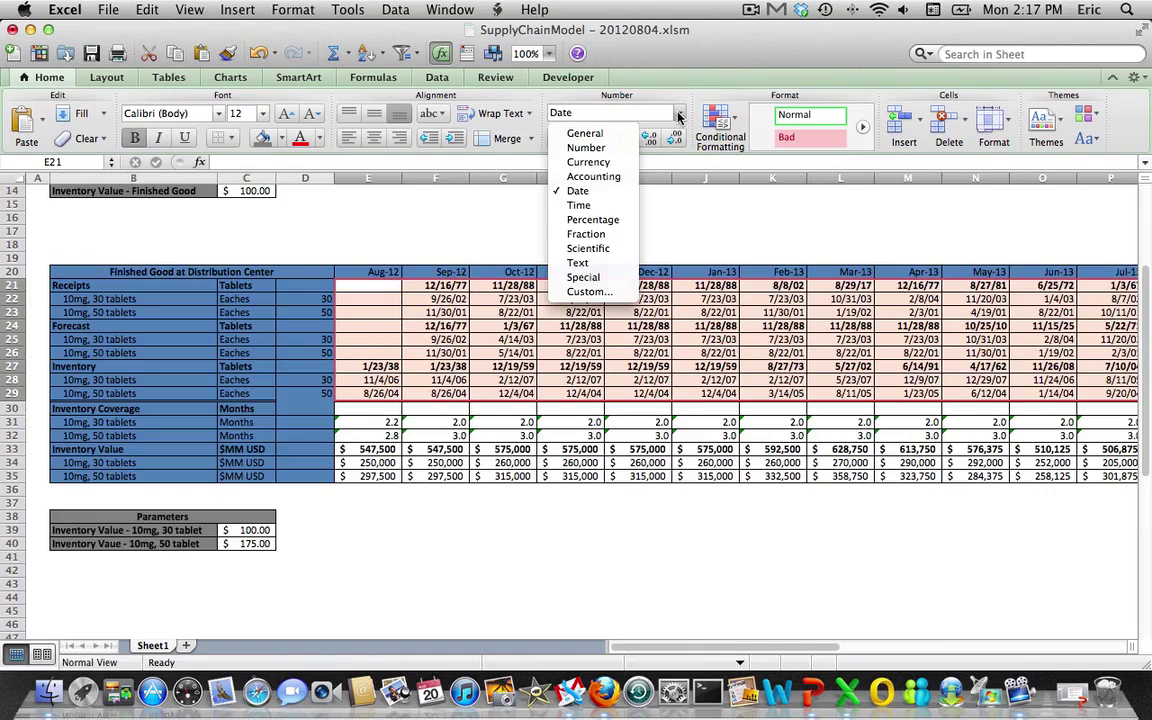
left_click(595, 176)
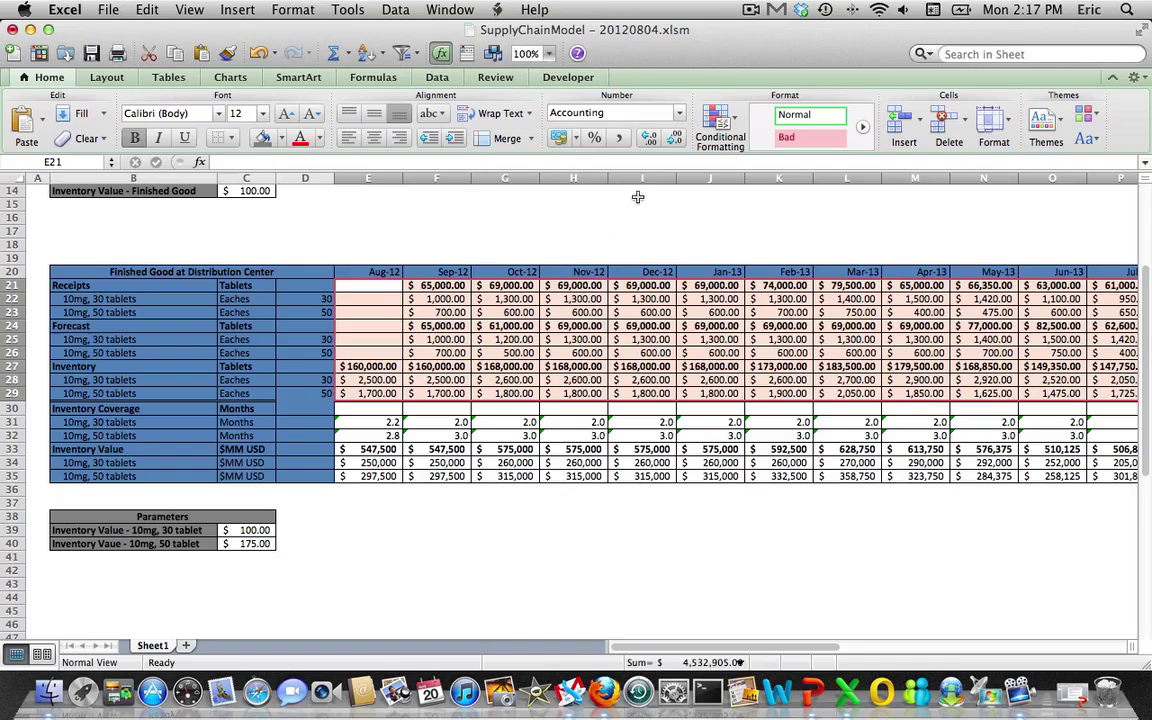
left_click(675, 139)
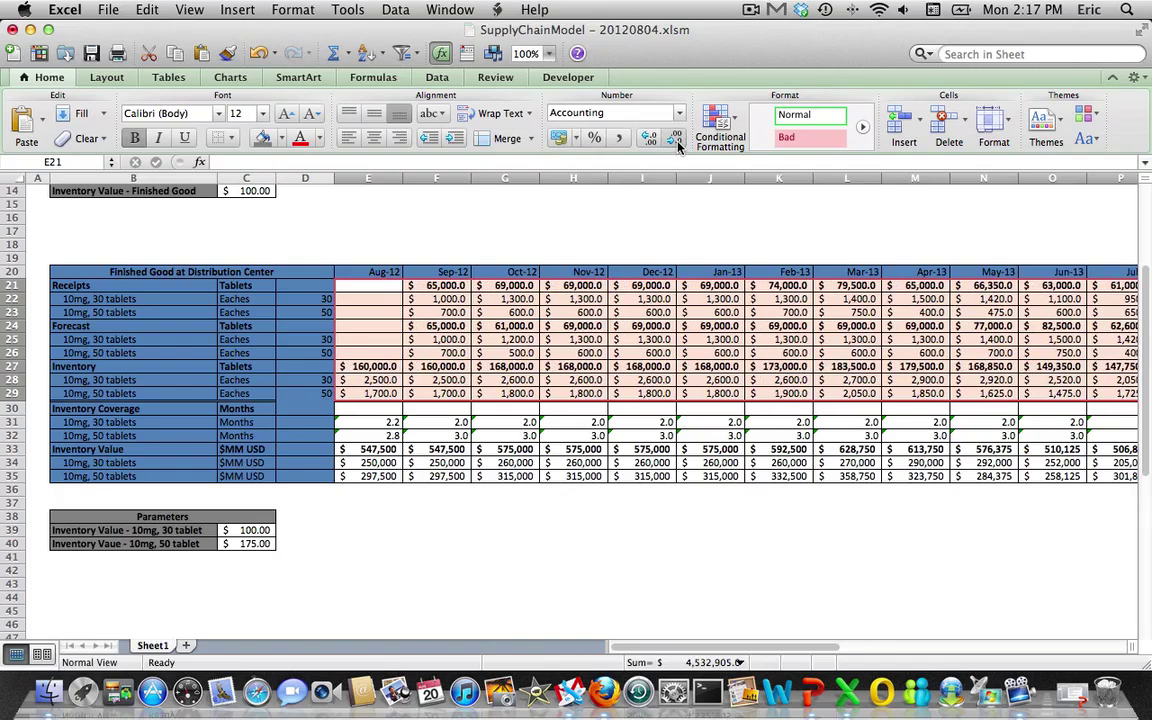
left_click(675, 139)
Remove the currency symbol from E21:U29 by setting the Accounting format to symbol None with 0 decimal places
left_click(681, 117)
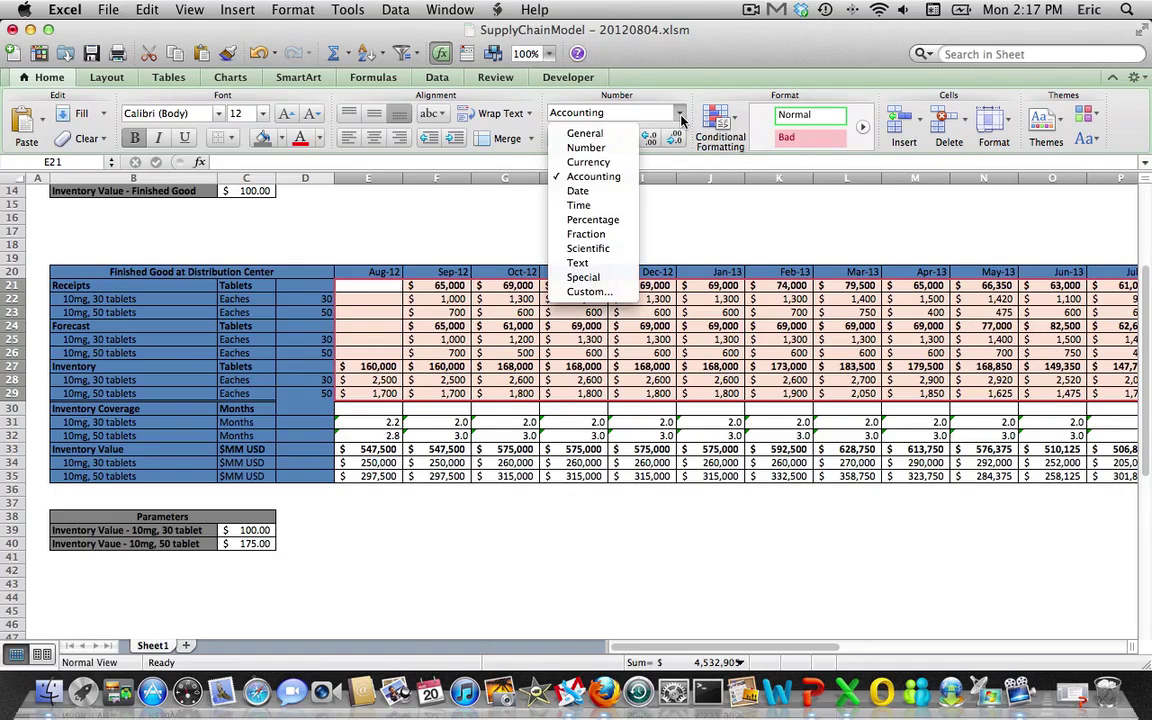
left_click(605, 292)
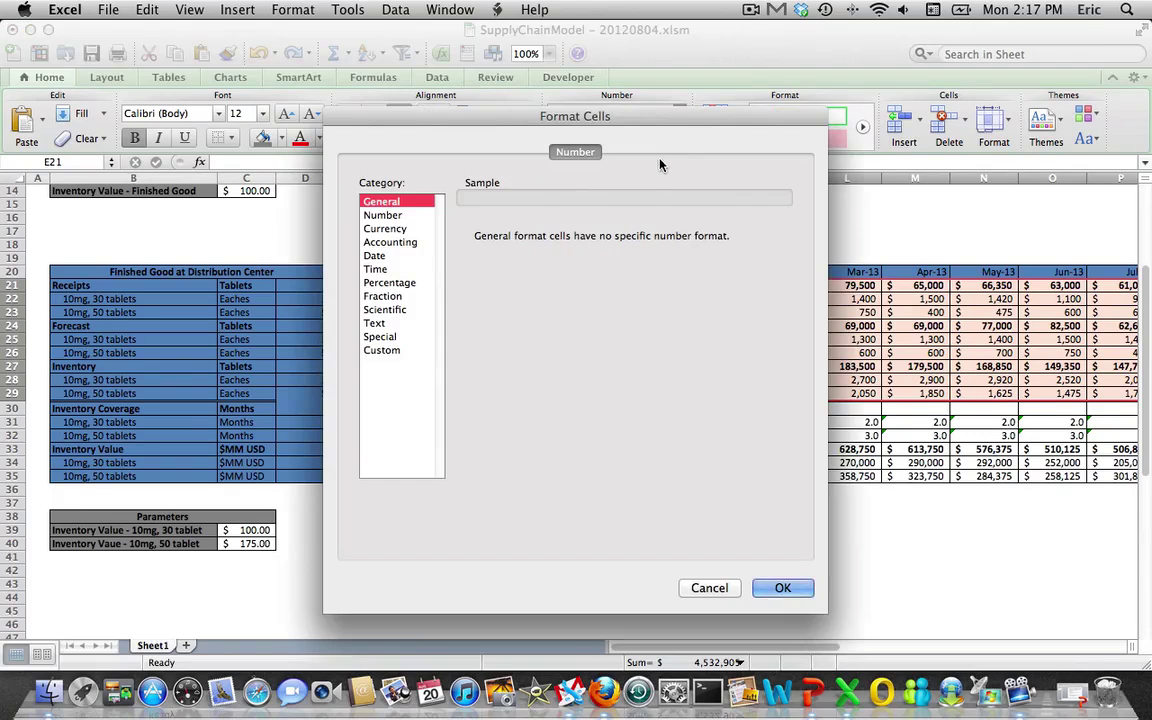
left_click(412, 245)
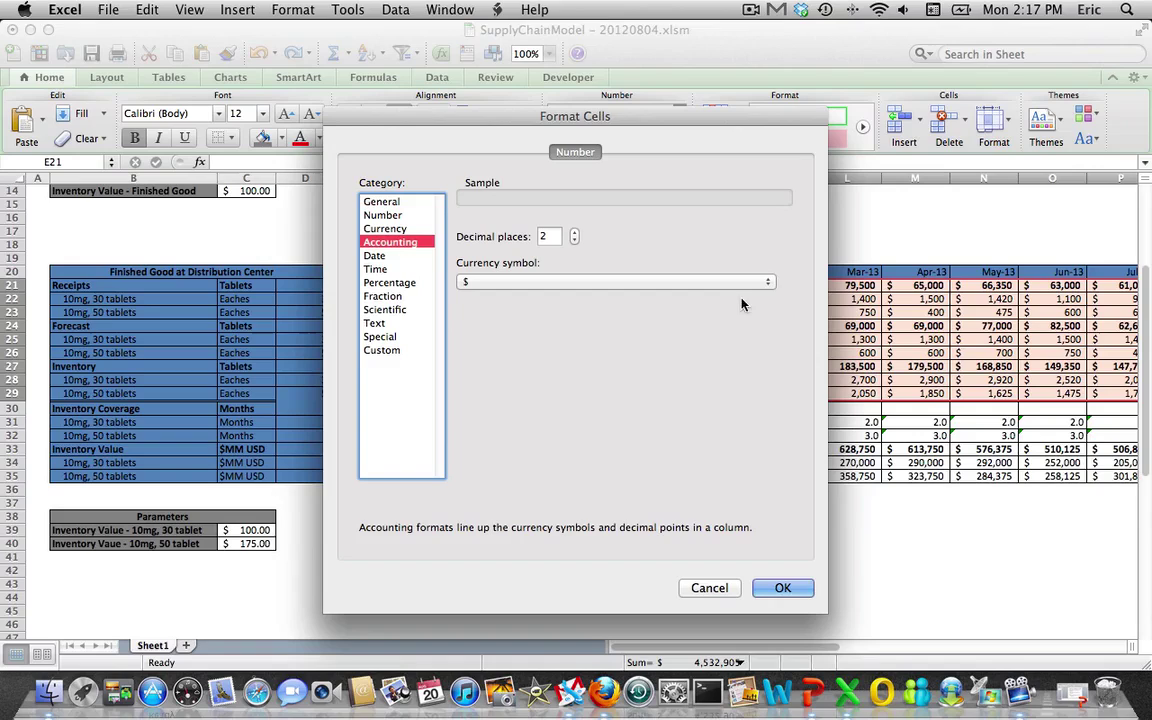
left_click(766, 282)
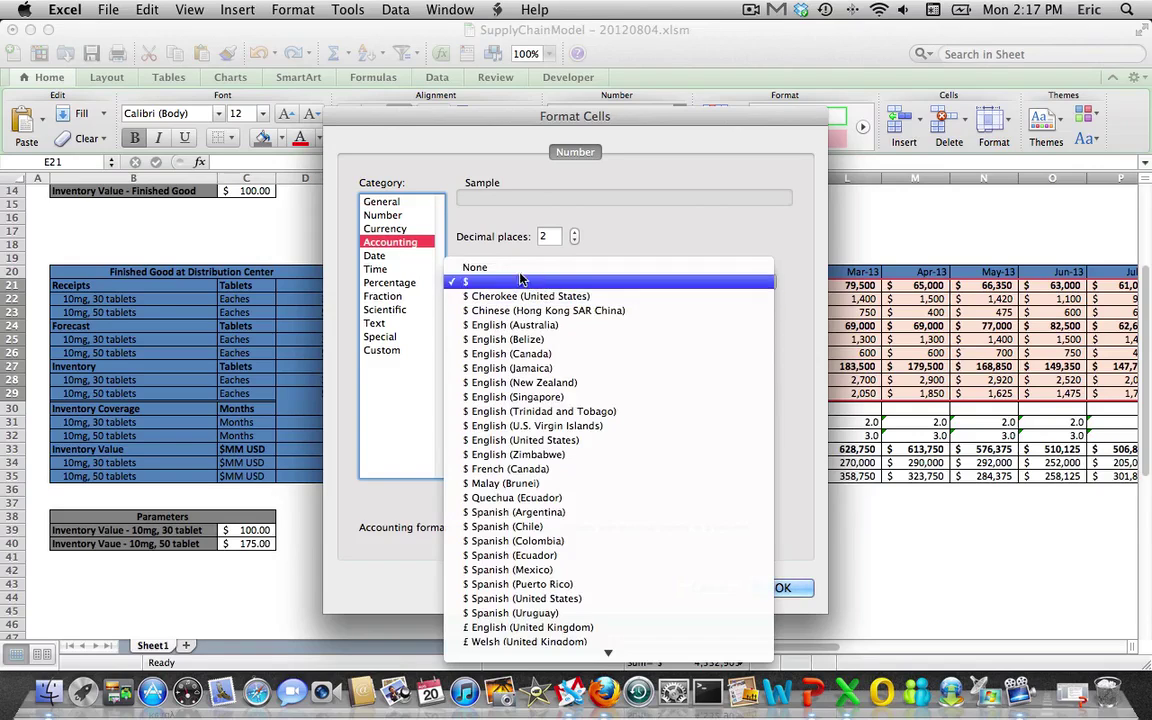
left_click(546, 237)
double_click(546, 237)
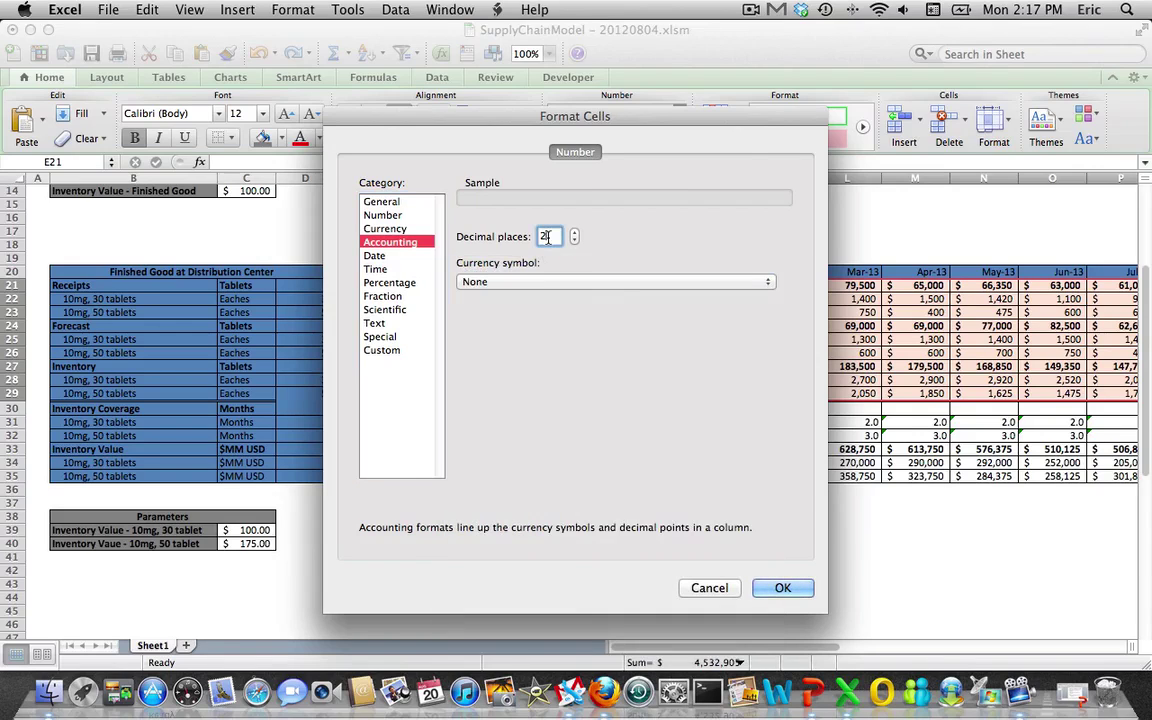
key("BackSpace")
type("0")
left_click(781, 589)
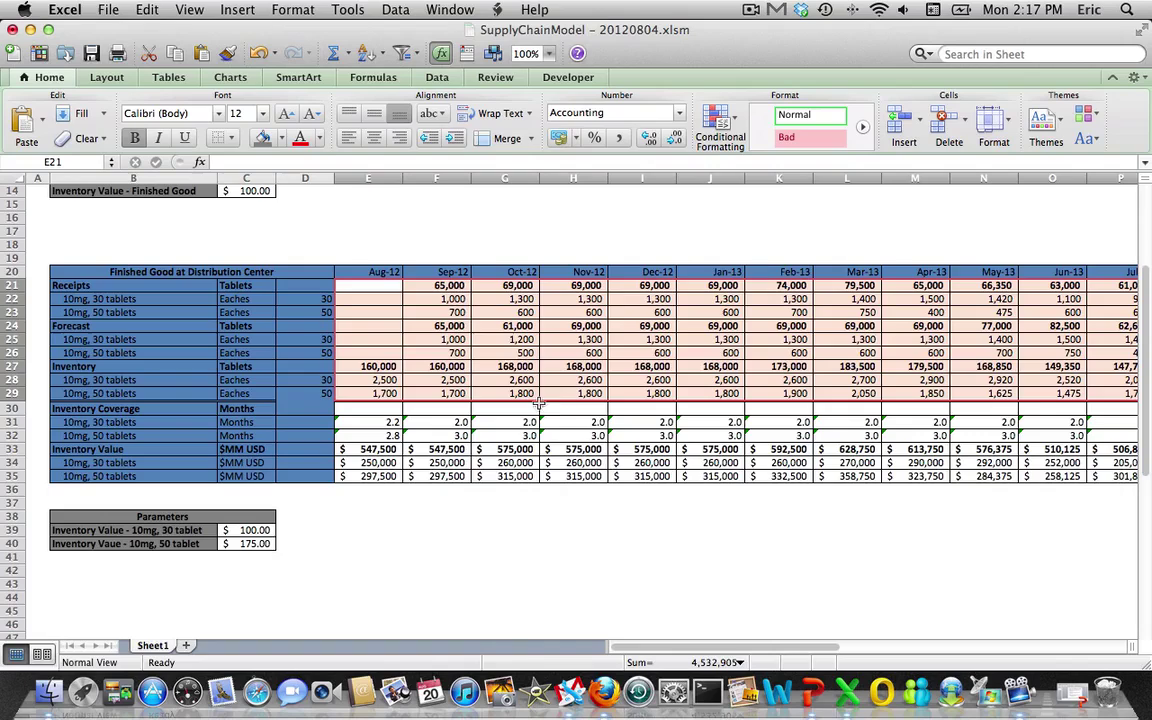
Apply a bottom double border to D29, the pack size of the 50-tablet inventory row
left_click(430, 286)
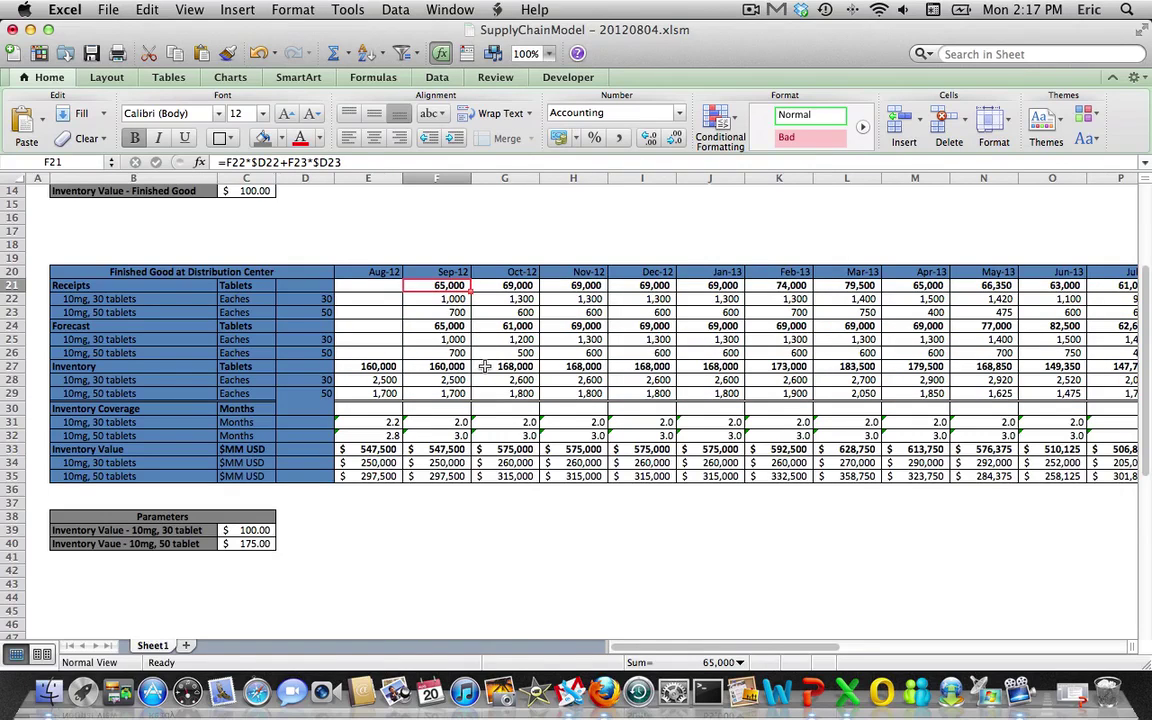
key("Down")
key("Left")
key("Left")
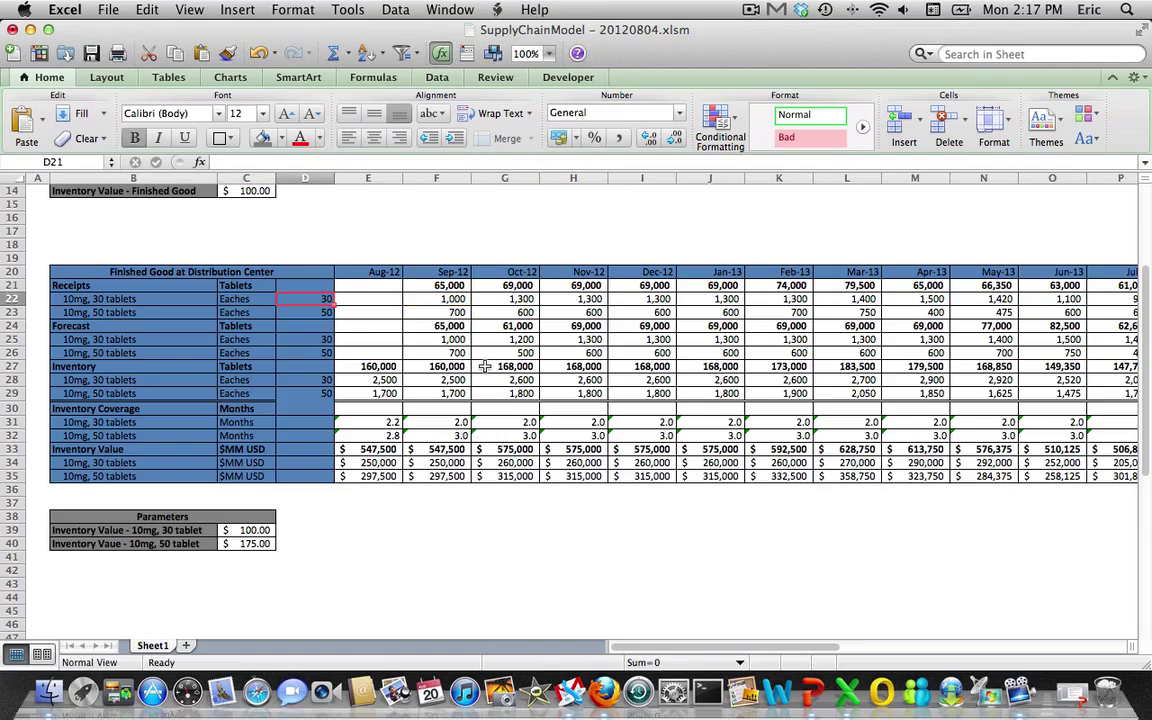
key("Down")
key("Down")
key("Down")
key("Down")
key("Down")
key("Down")
key("Down")
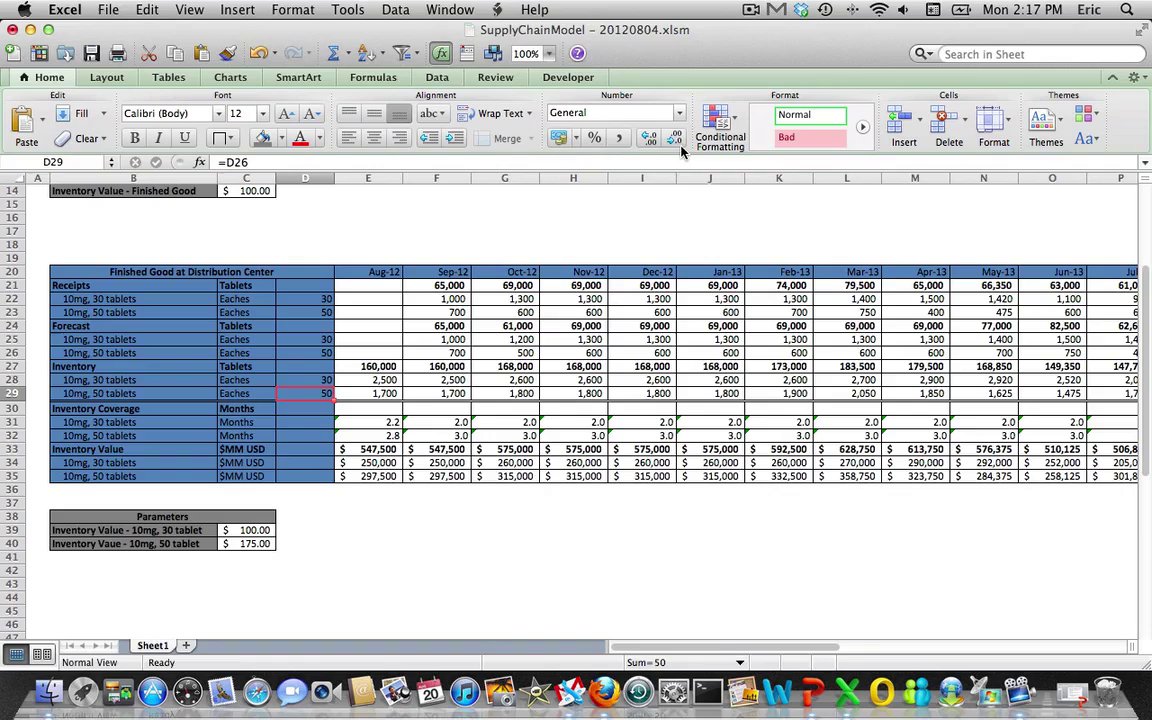
left_click(230, 138)
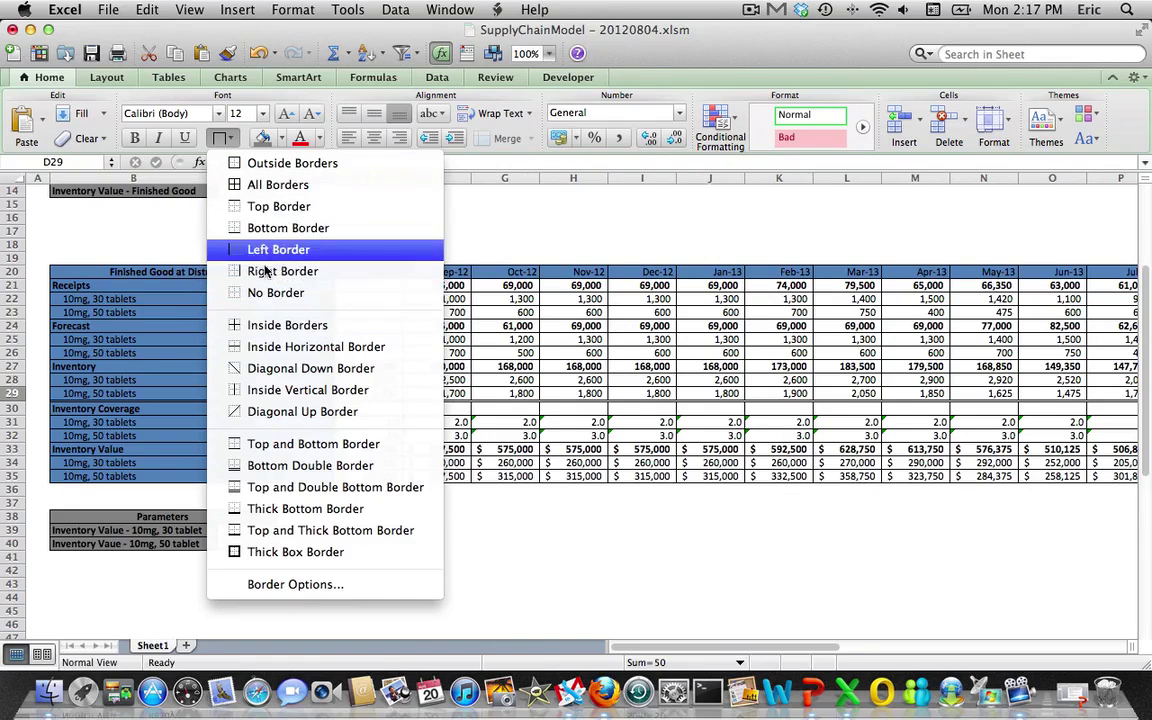
left_click(294, 466)
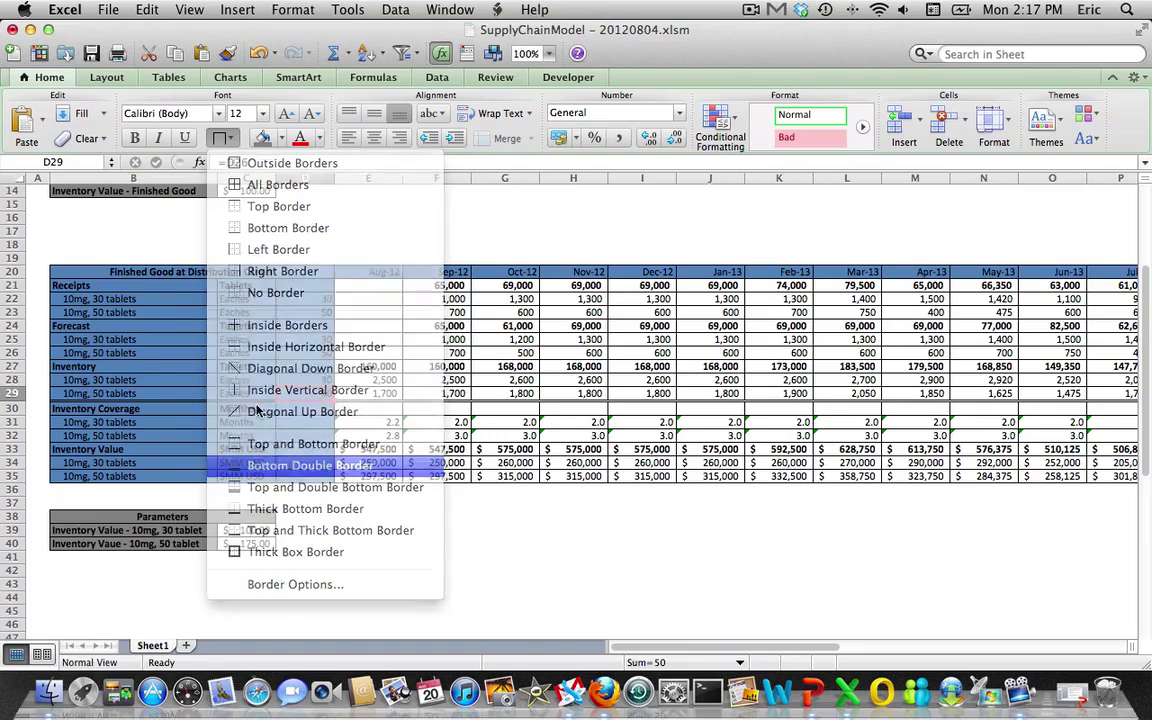
left_click(303, 380)
left_click(313, 439)
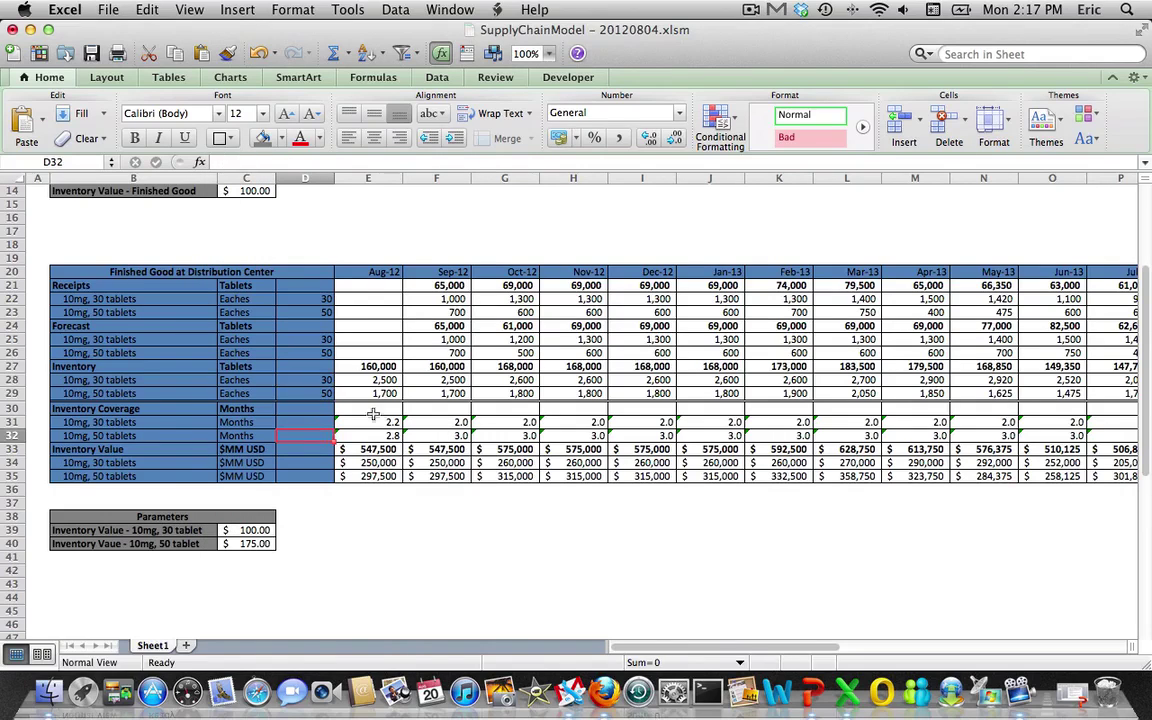
Examine the tablet-total formulas in the Inventory, Forecast and Receipts rows of the finished good table
left_click(408, 366)
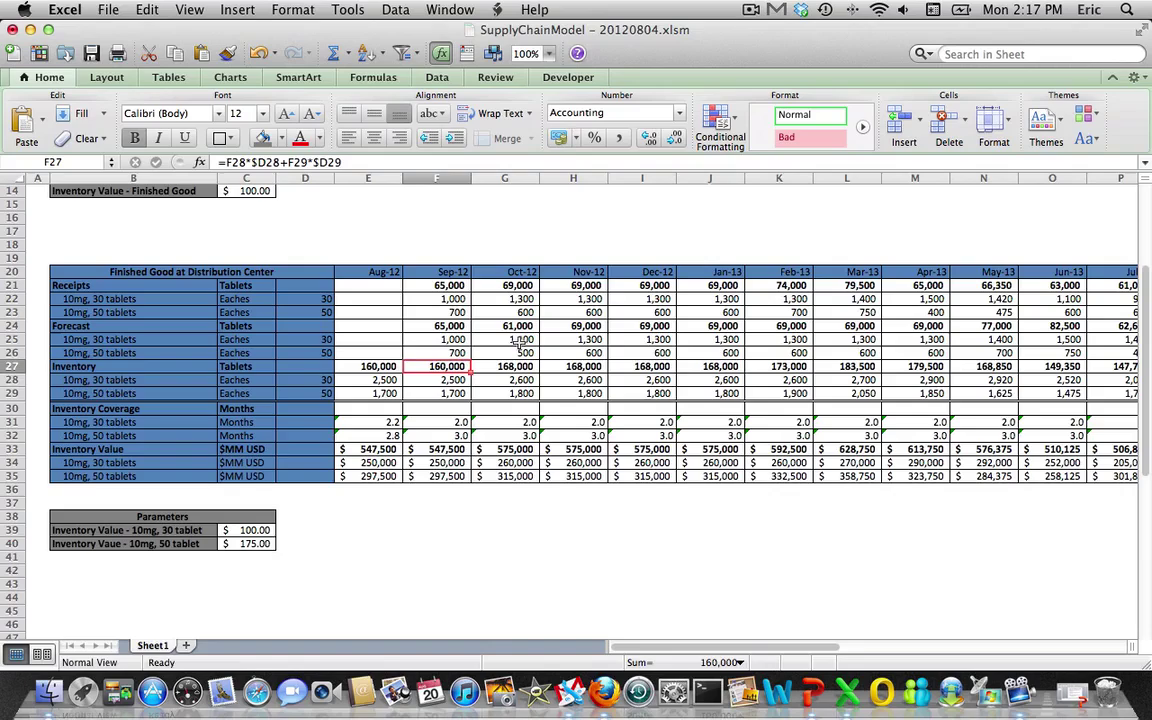
key("Left")
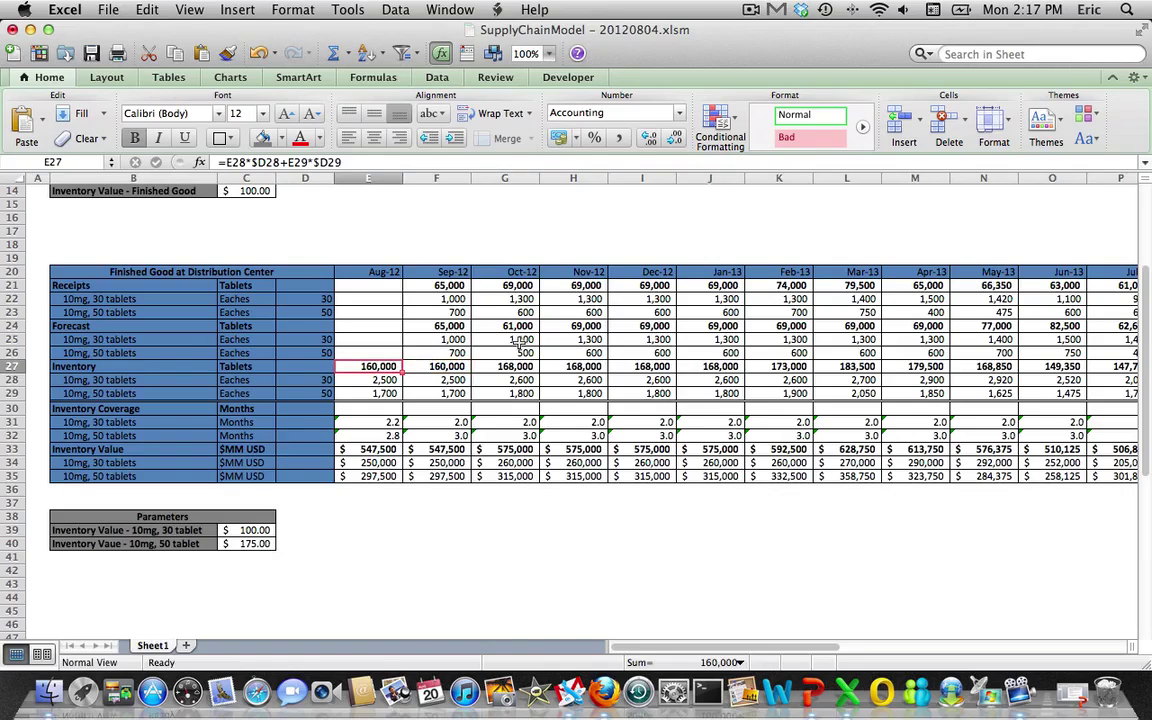
key("Left")
key("Left")
key("Left")
key("Left")
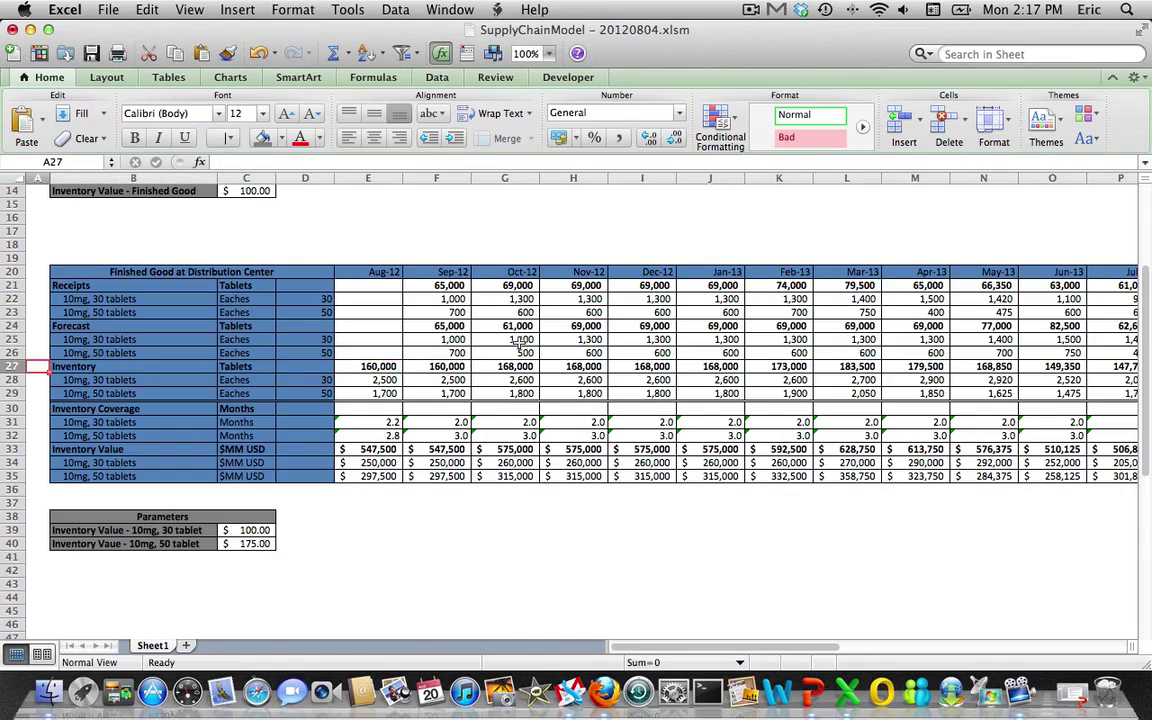
key("Right")
key("Right")
key("Right")
key("Right")
key("Right")
key("Up")
key("Up")
key("Up")
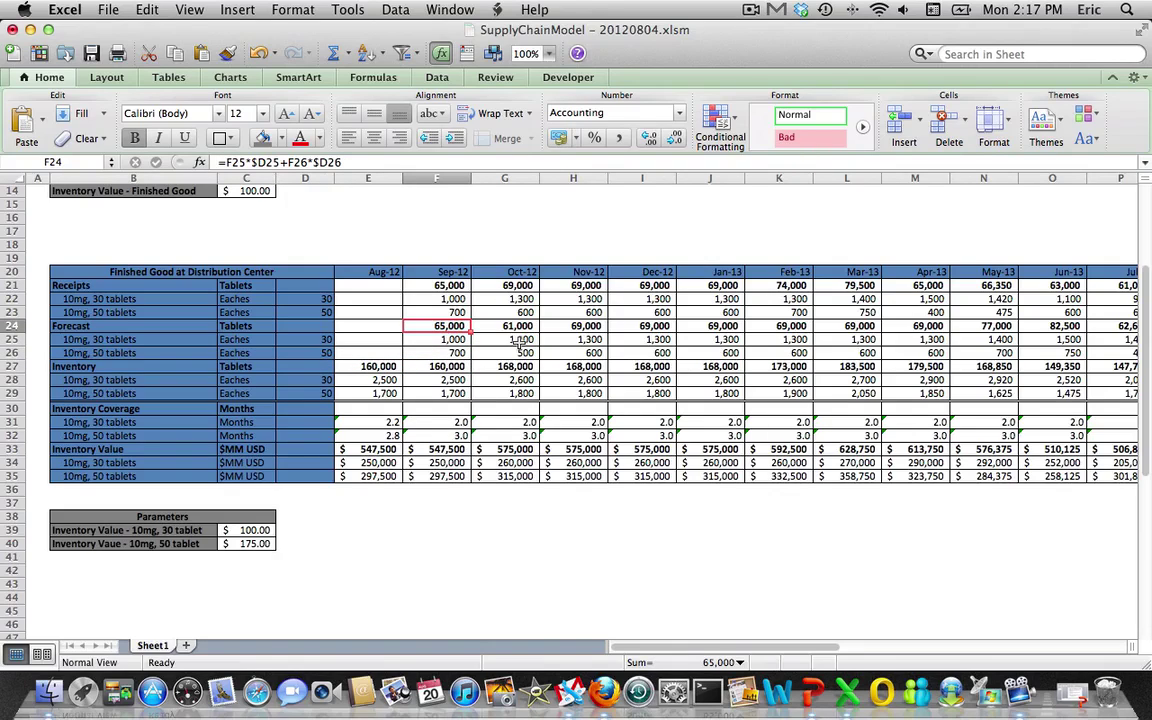
key("Right")
key("Right")
key("Right")
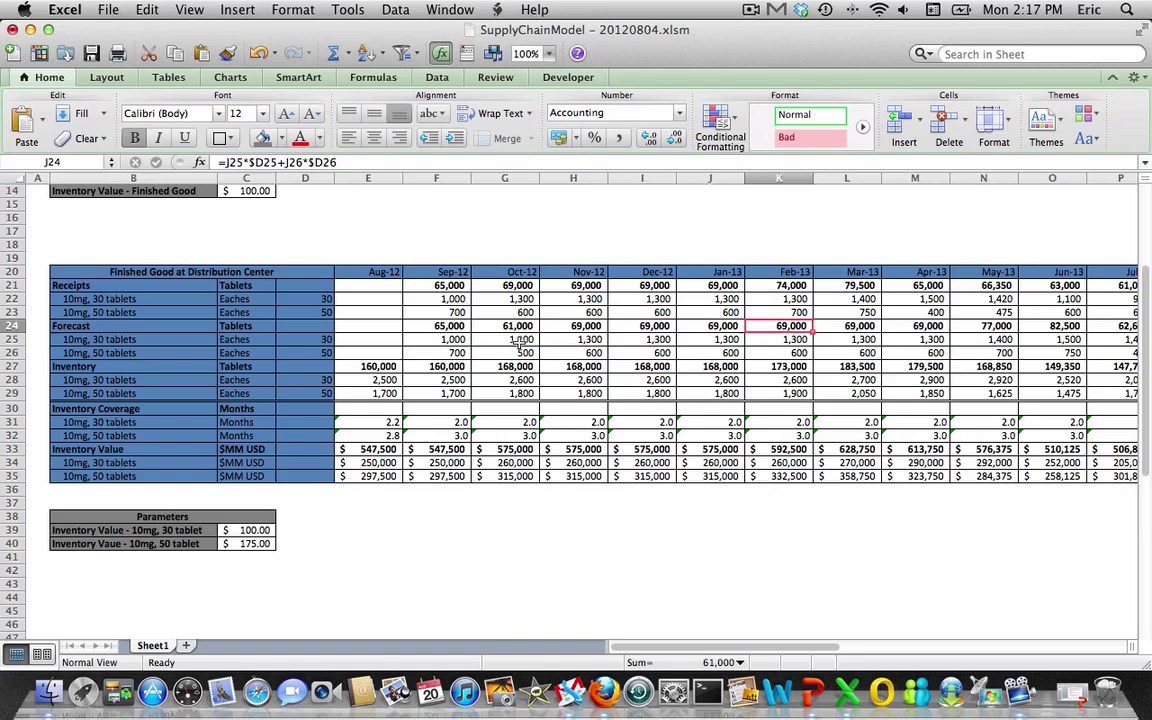
key("Left")
key("Left")
key("Left")
key("Up")
key("Up")
key("Up")
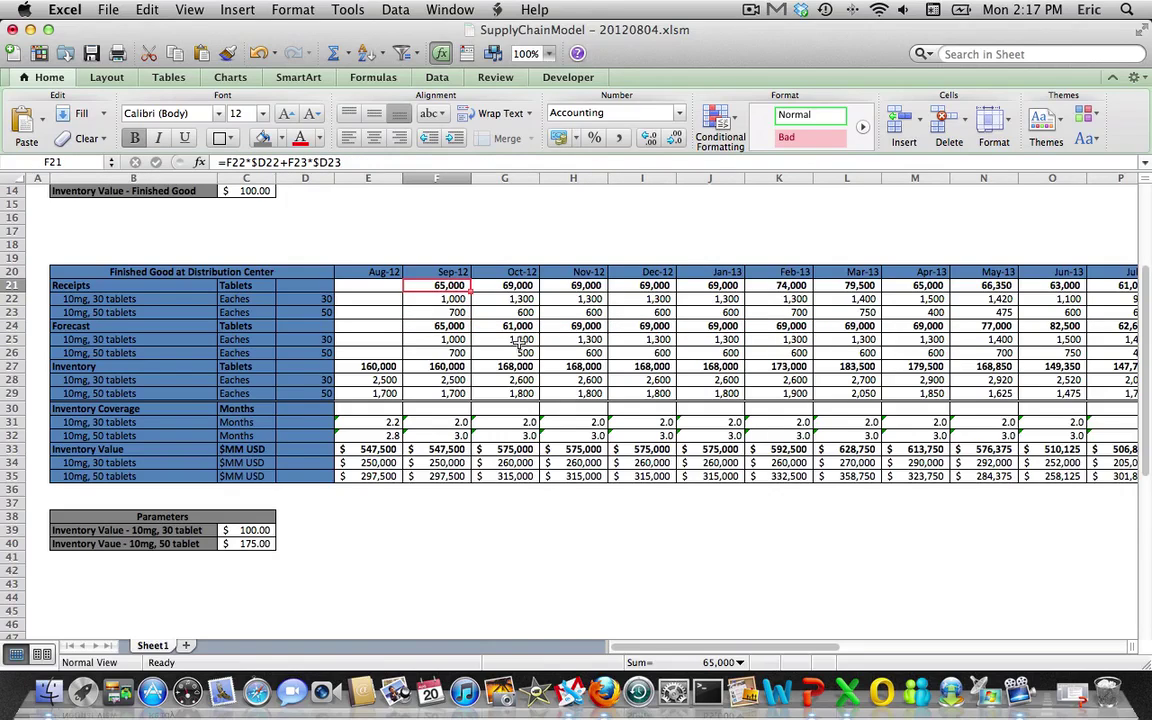
Examine the Inventory Value total formulas in row 33 across the first months
key("Down")
key("Down")
key("Down")
key("Down")
key("Down")
key("Down")
key("Down")
key("Down")
key("Down")
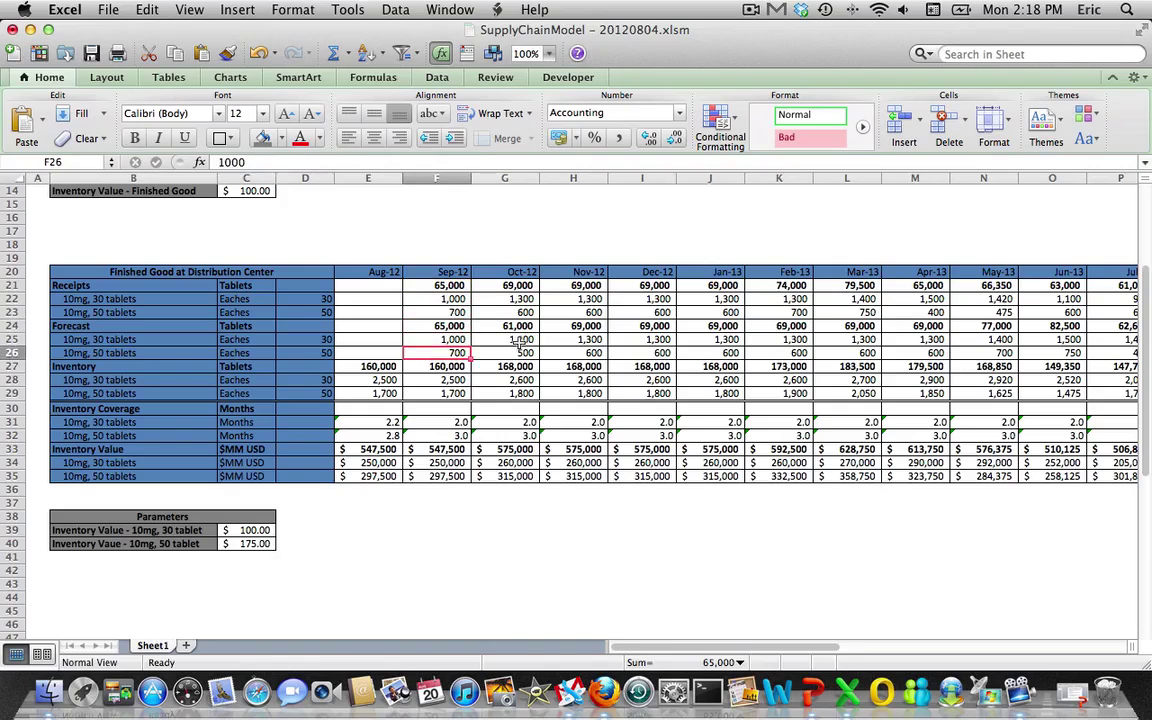
key("Down")
key("Down")
key("Down")
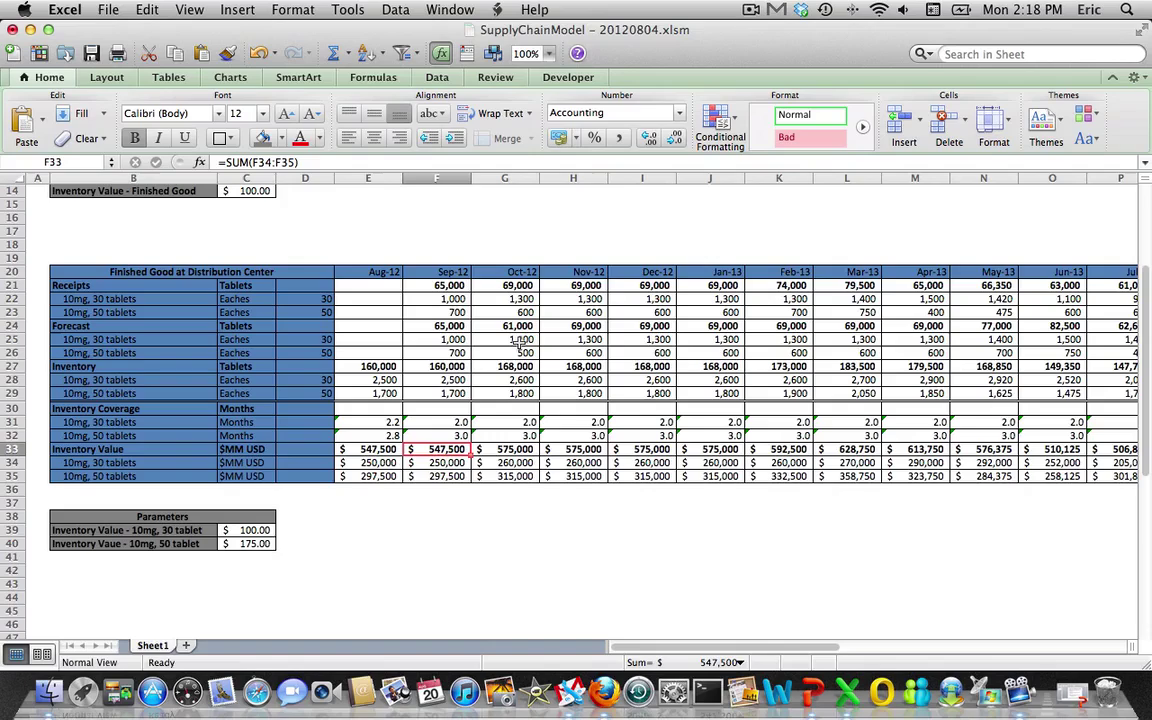
key("Right")
key("Right")
key("Right")
key("Left")
key("Left")
key("Left")
key("Left")
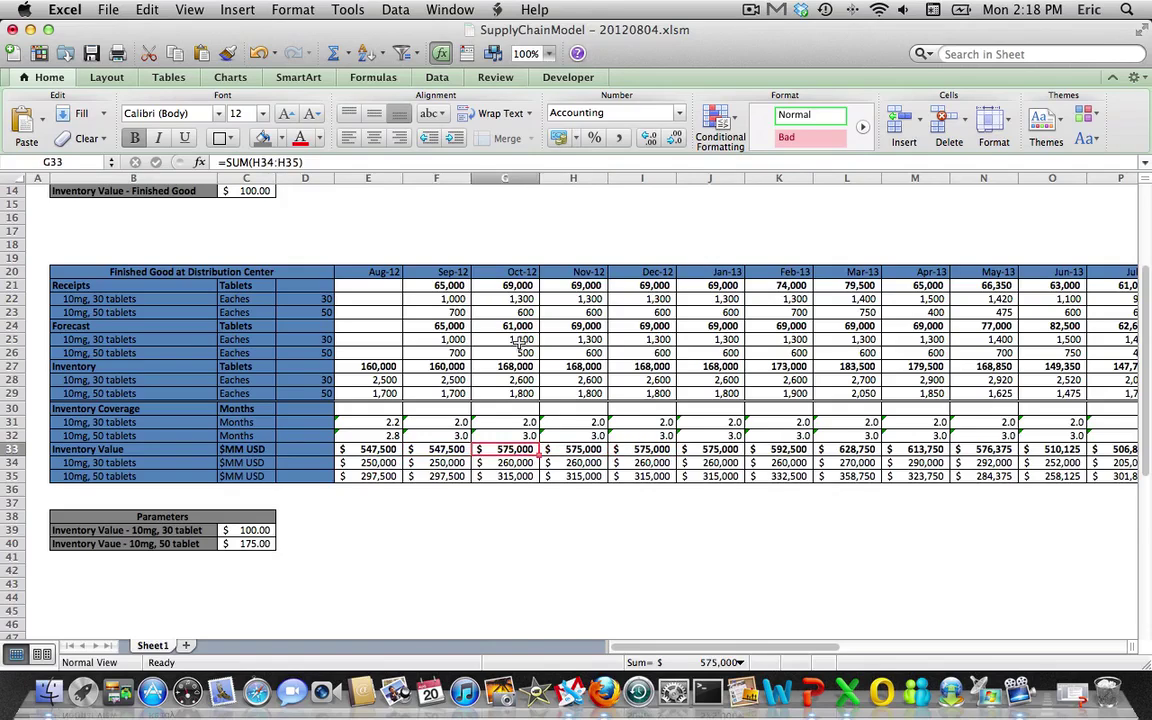
Enter =poc(E27,F24:K24) in E30 to calculate the total Aug-12 inventory coverage in months
key("Up")
key("Up")
key("Up")
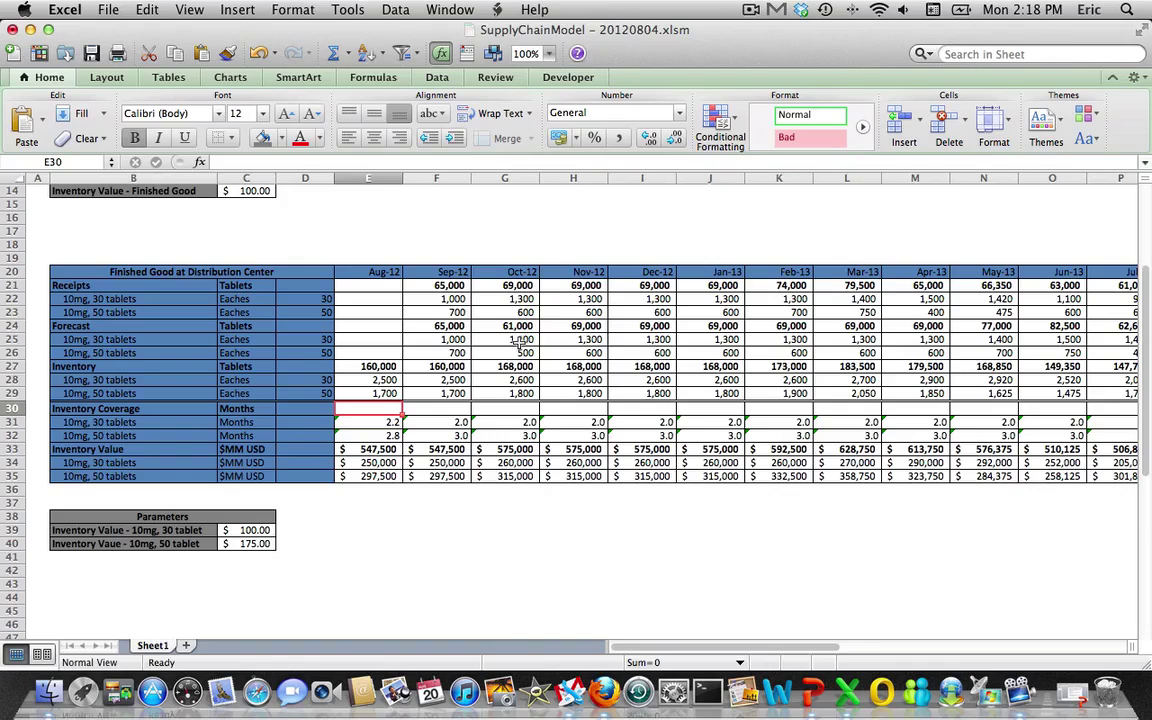
type("=poc")
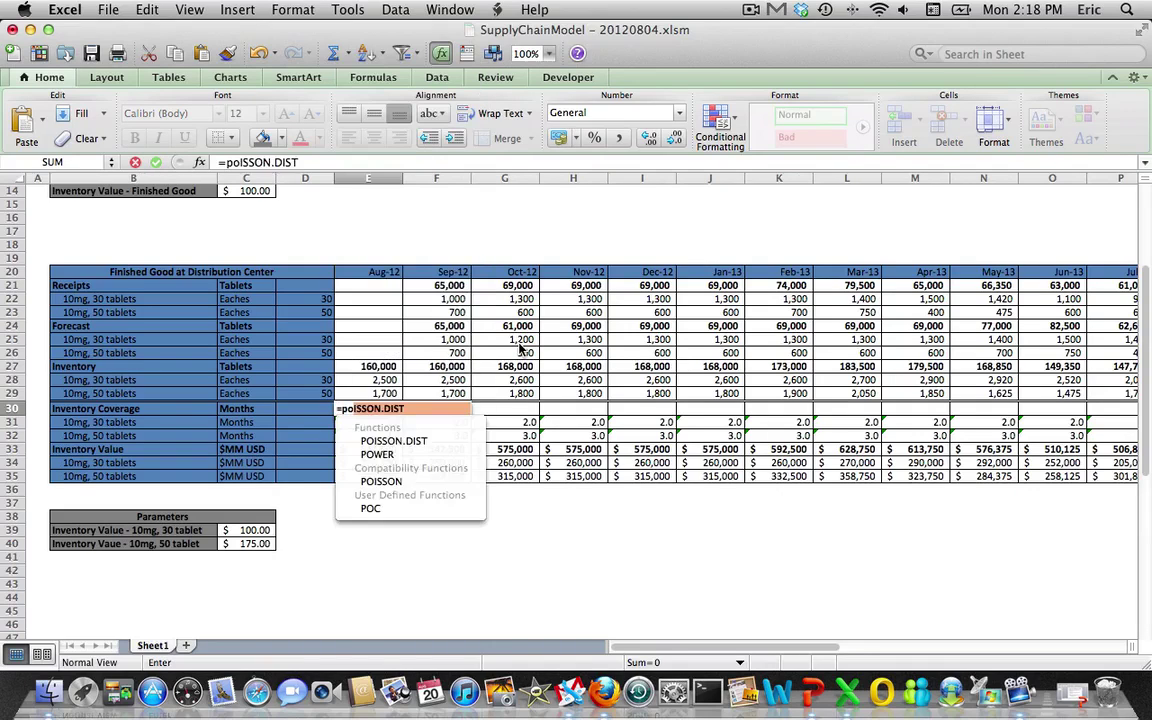
type("(")
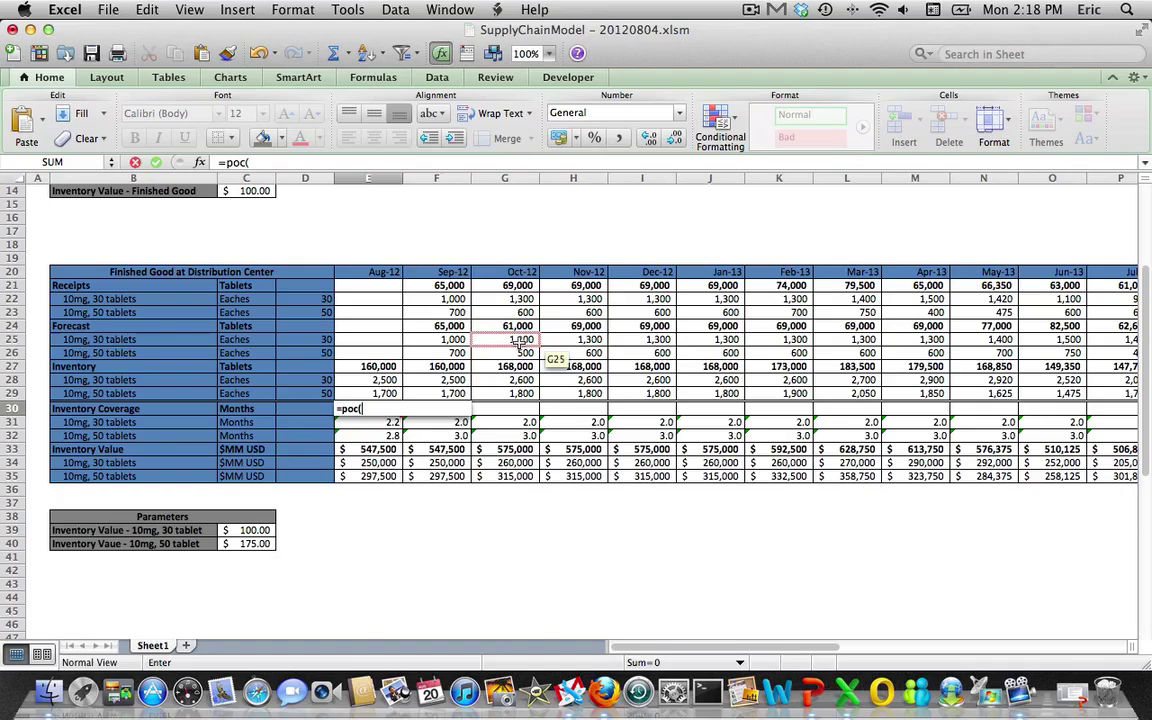
key("Up")
key("Up")
key("Up")
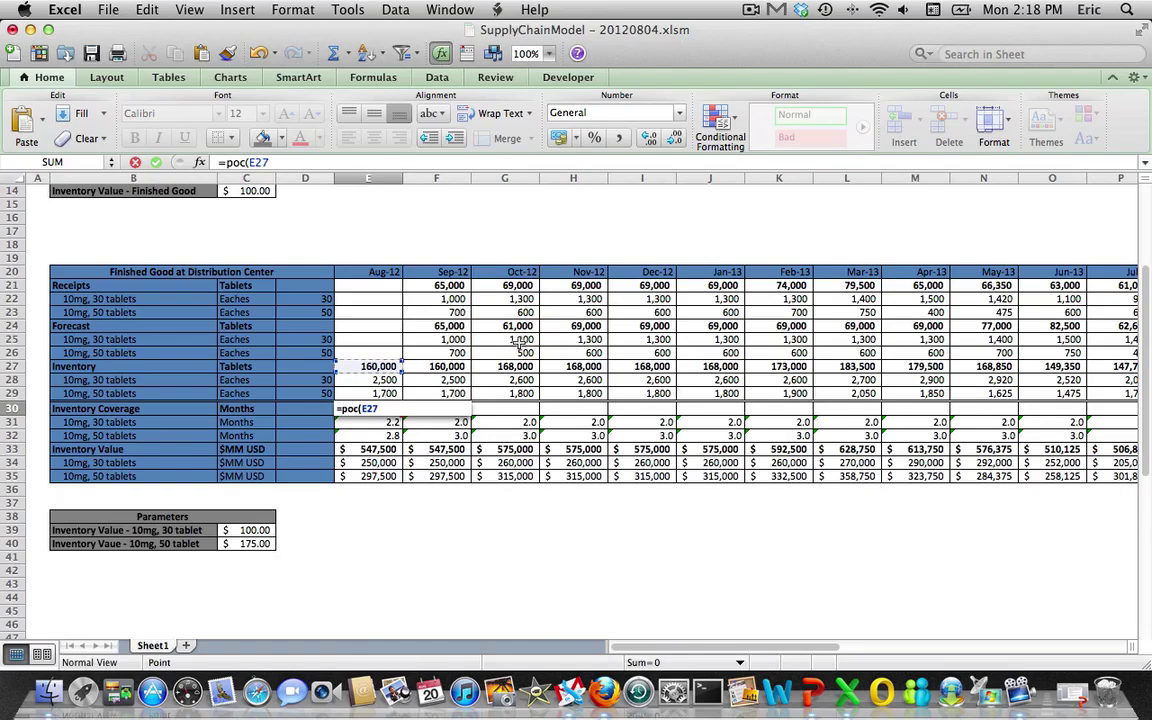
type(",")
key("Right")
key("Up")
key("Up")
key("Up")
key("Up")
key("Up")
key("Up")
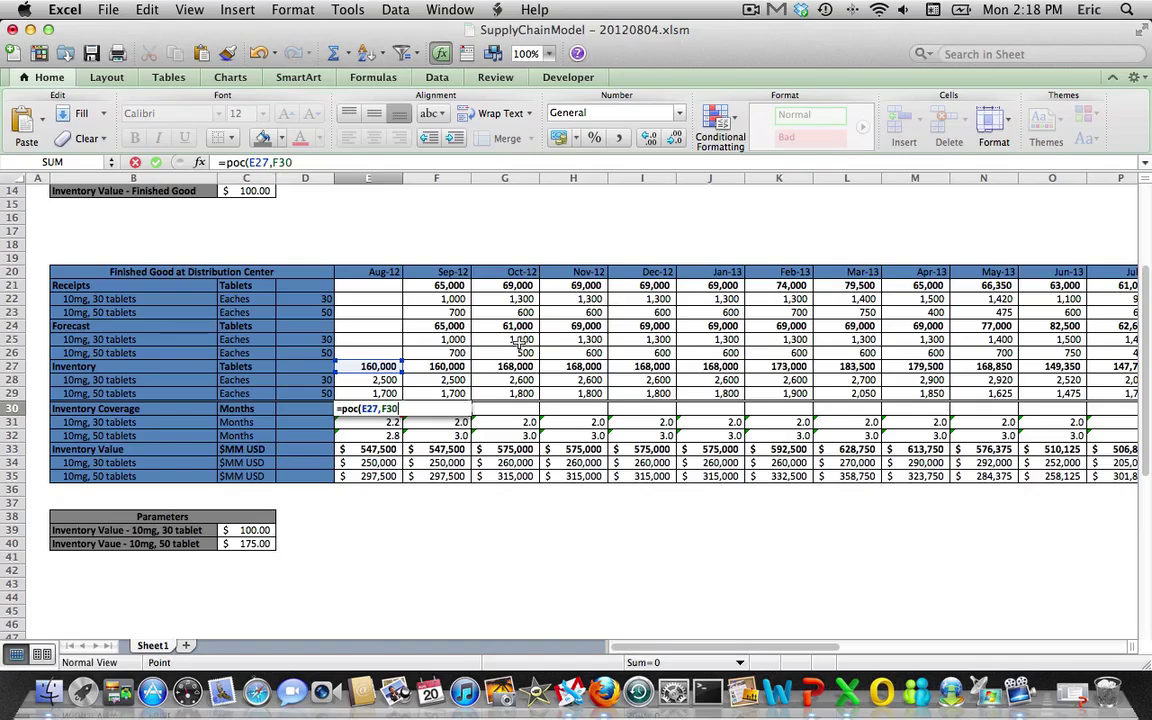
key("shift+Right")
key("shift+Right")
key("shift+Right")
key("shift+Right")
key("shift+Right")
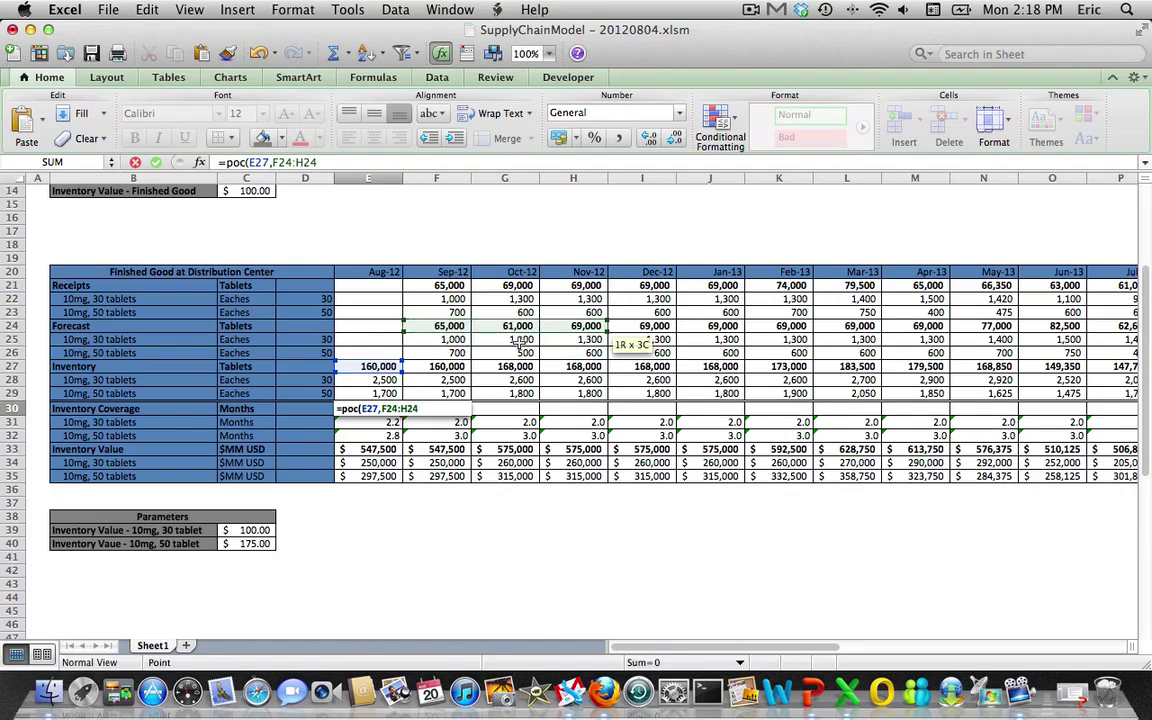
type(")")
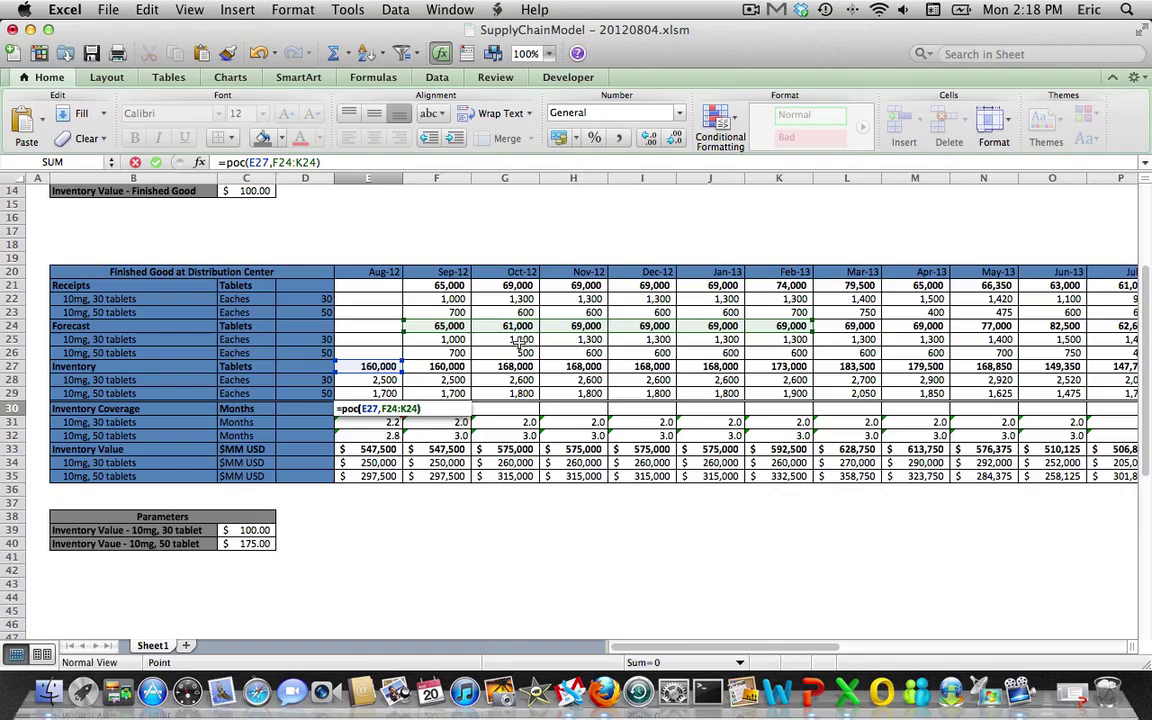
key("Return")
Format the Aug-12 total inventory coverage in E30 to show one decimal place
key("Up")
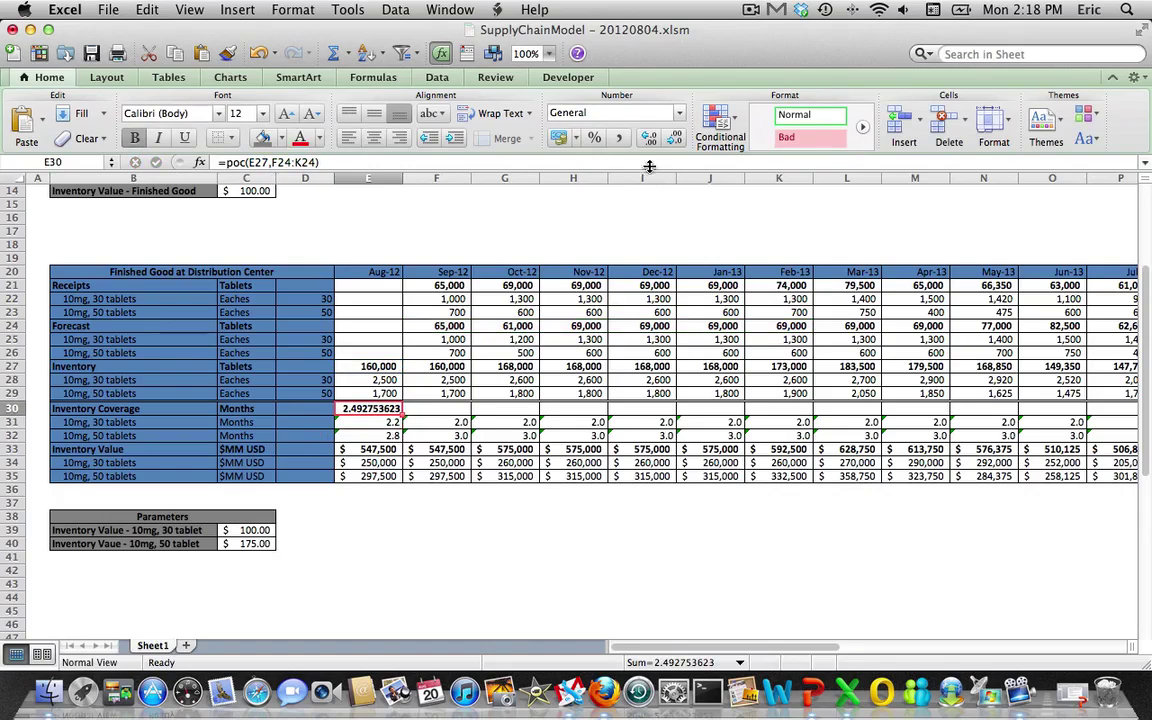
left_click(674, 139)
left_click(674, 139)
left_click(674, 139)
left_click(674, 139)
left_click(674, 139)
left_click(674, 139)
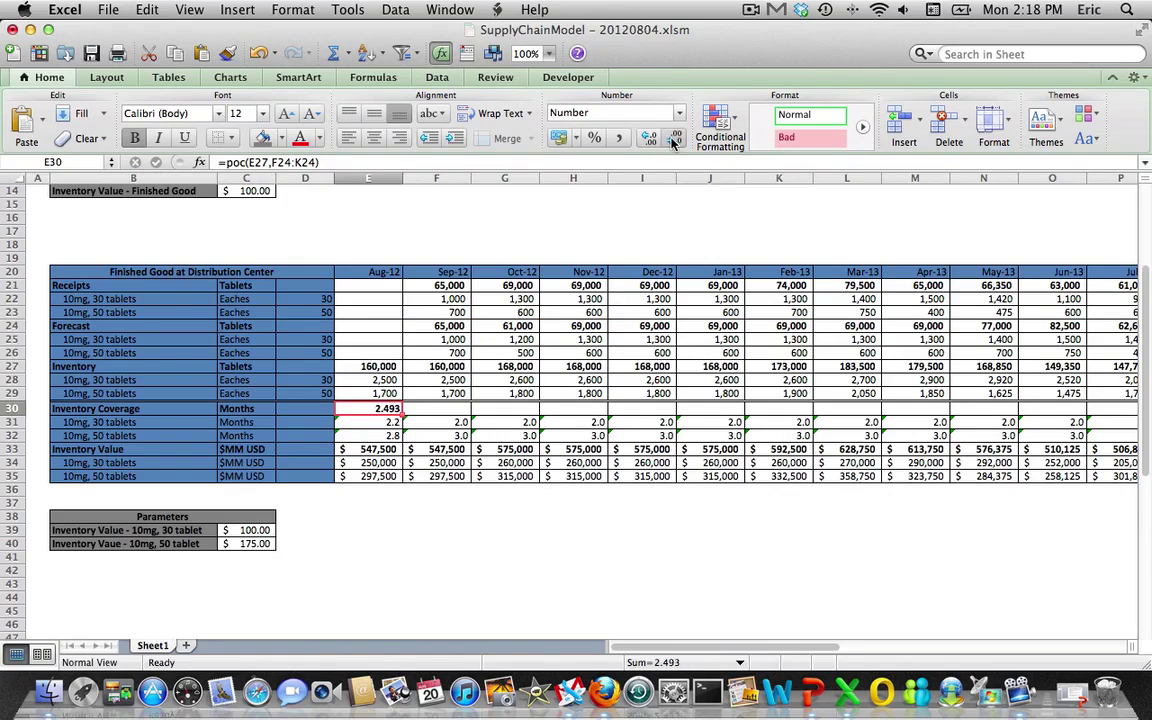
left_click(674, 139)
left_click(674, 139)
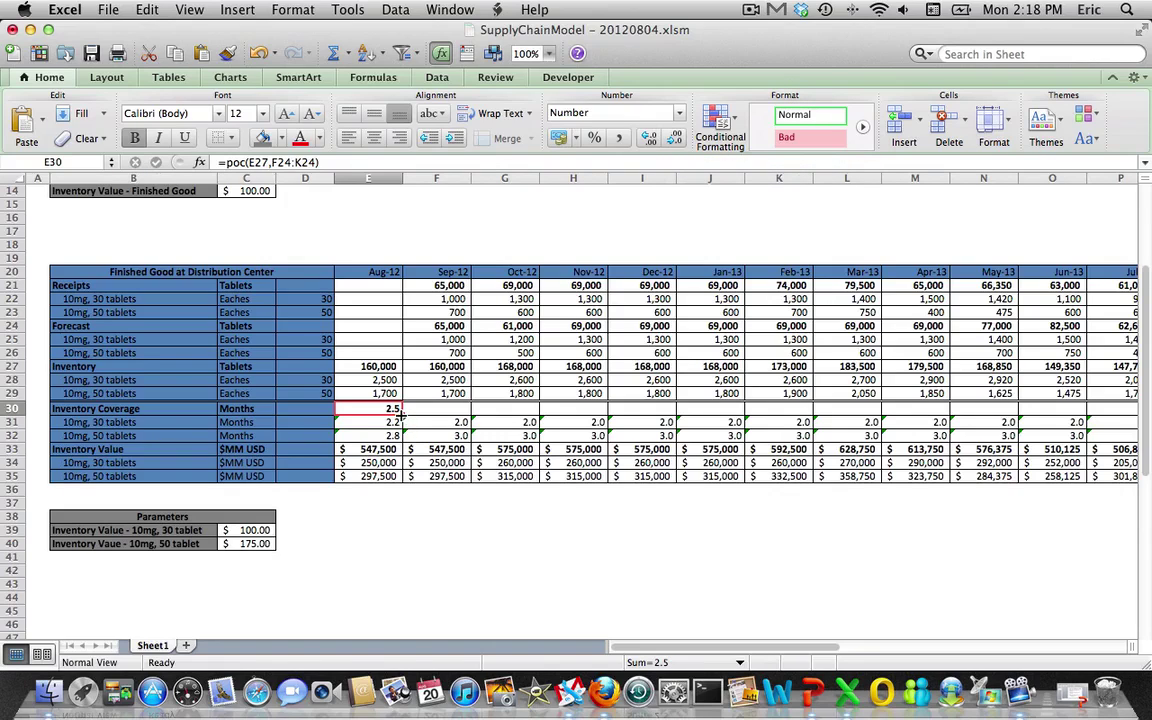
Fill the total inventory coverage formula from E30 across to the Dec-13 column, U30
left_click_drag(398, 411, 560, 395)
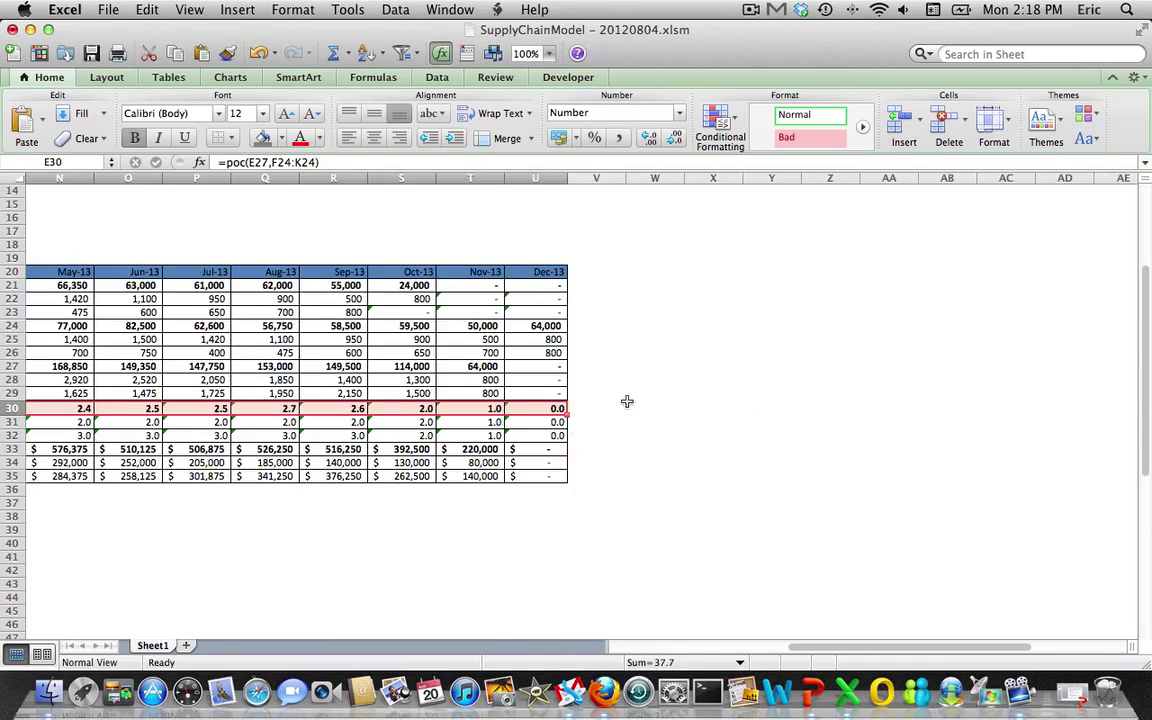
key("Home")
key("Right")
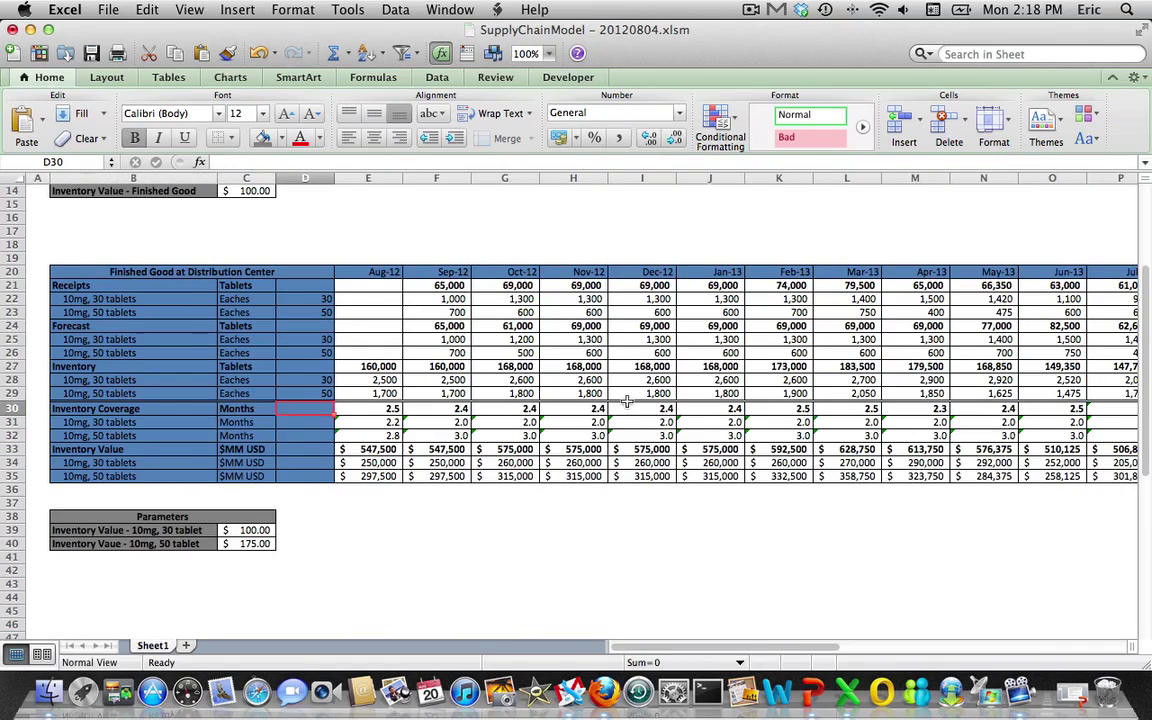
Review the finished good table across all months through Dec-13, including the final months' coverage
key("Right")
key("Right")
key("Down")
key("Down")
key("Down")
key("Right")
key("Down")
key("Down")
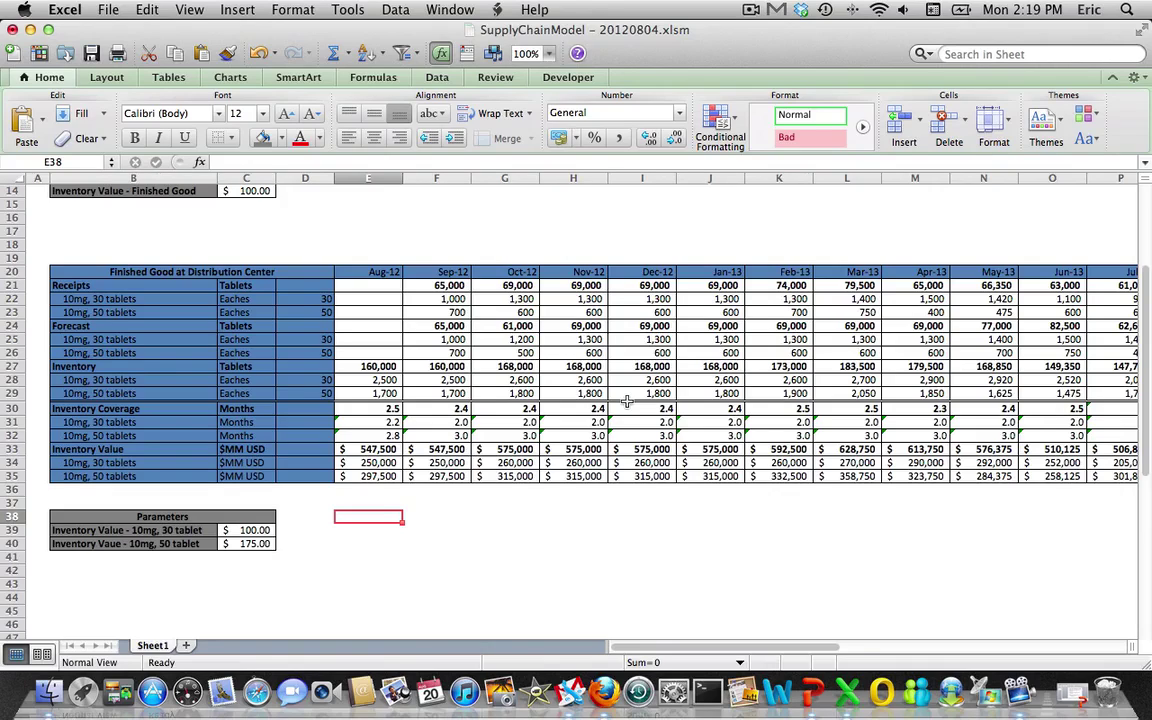
key("Right")
key("Right")
key("Right")
key("Right")
key("Right")
key("Right")
key("Right")
key("Right")
key("Right")
key("Right")
key("Right")
key("Right")
key("Right")
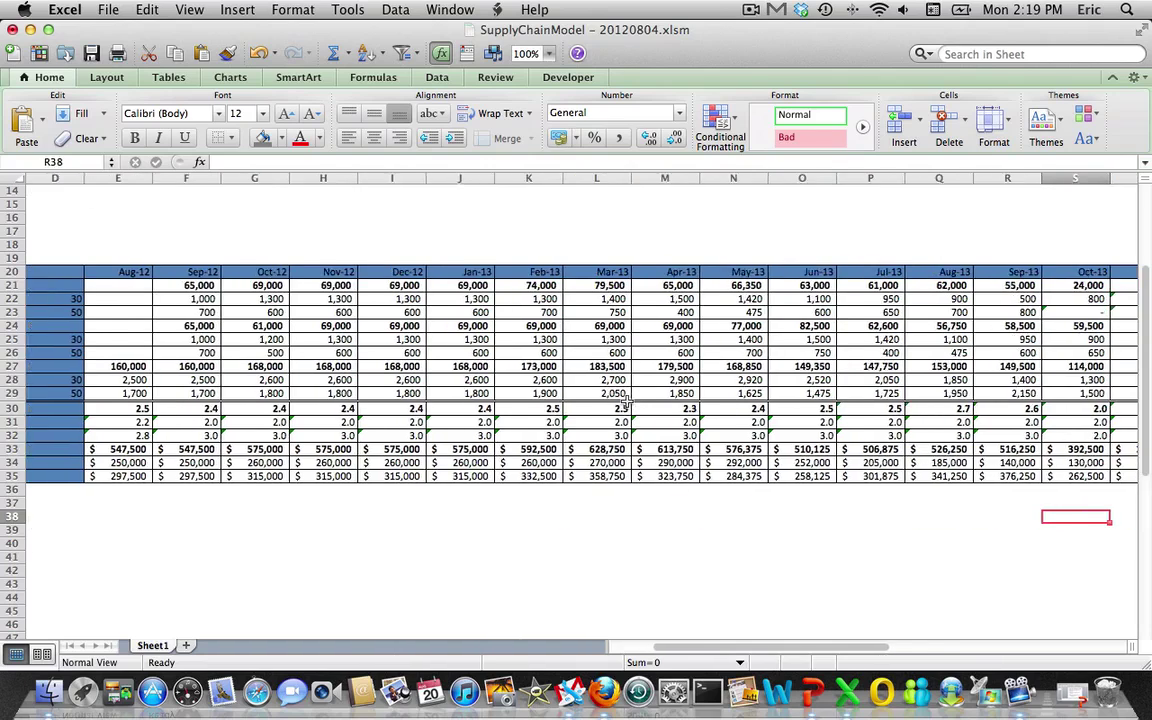
key("Right")
key("Right")
key("Right")
key("Right")
key("Right")
key("Right")
key("Left")
key("Left")
key("Left")
key("Up")
key("Up")
key("Up")
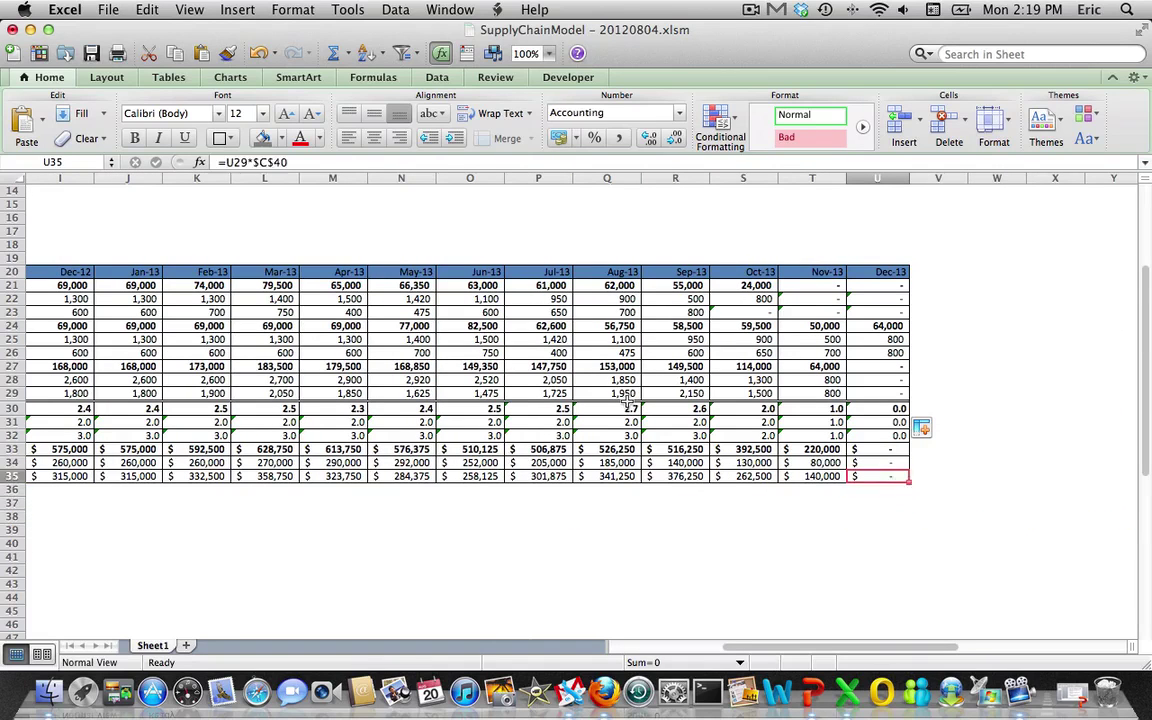
Extend both pack forecasts beyond Dec-13 by linking V25 to U25 and V26 to U26
key("Up")
key("Up")
key("Up")
key("Up")
key("Up")
key("Up")
key("Up")
key("Up")
key("Up")
key("Up")
key("Right")
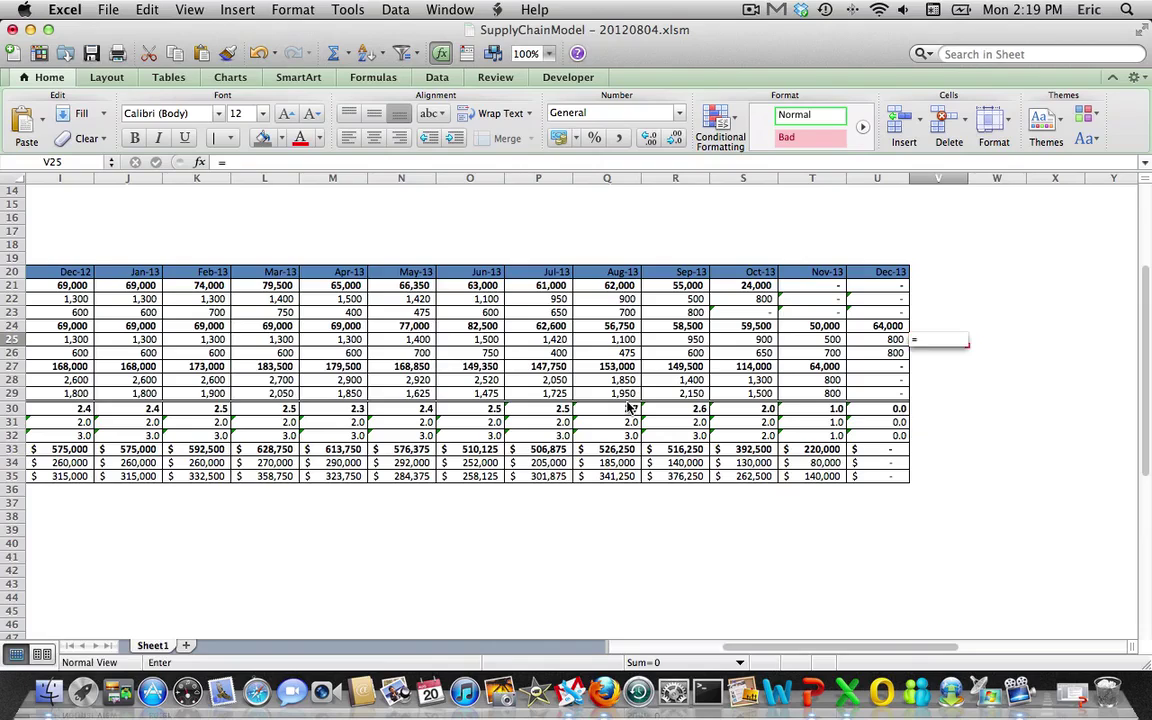
type("=")
key("Left")
key("Return")
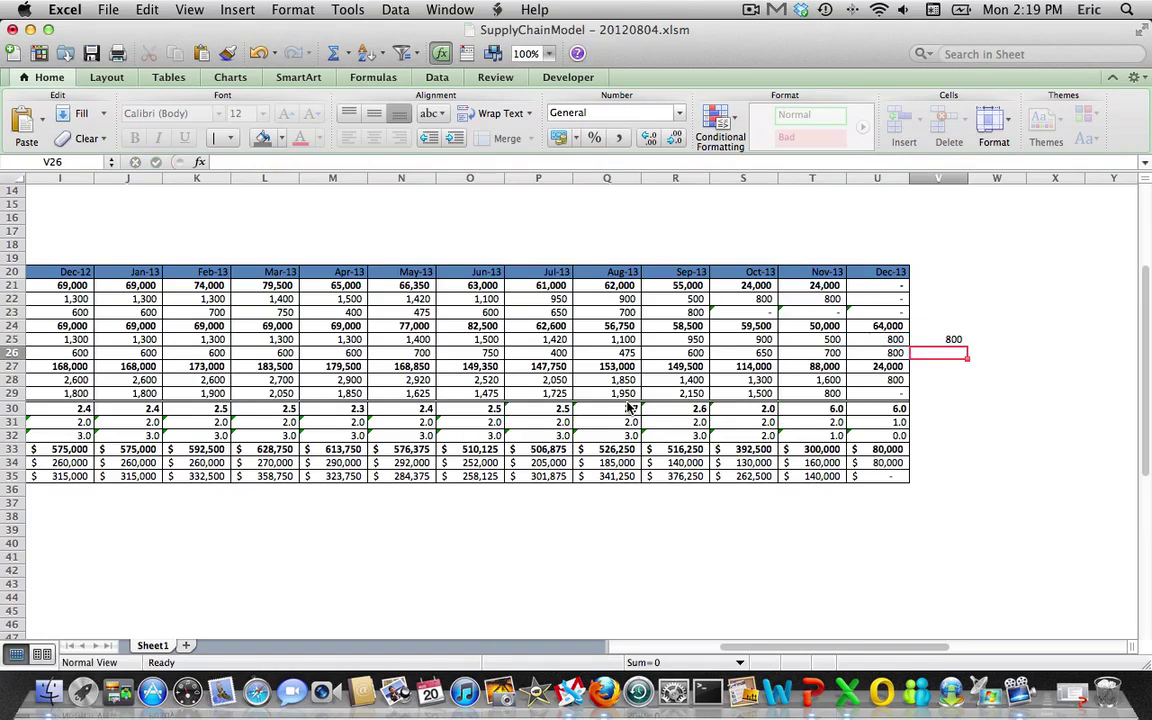
type("=")
key("Left")
key("Return")
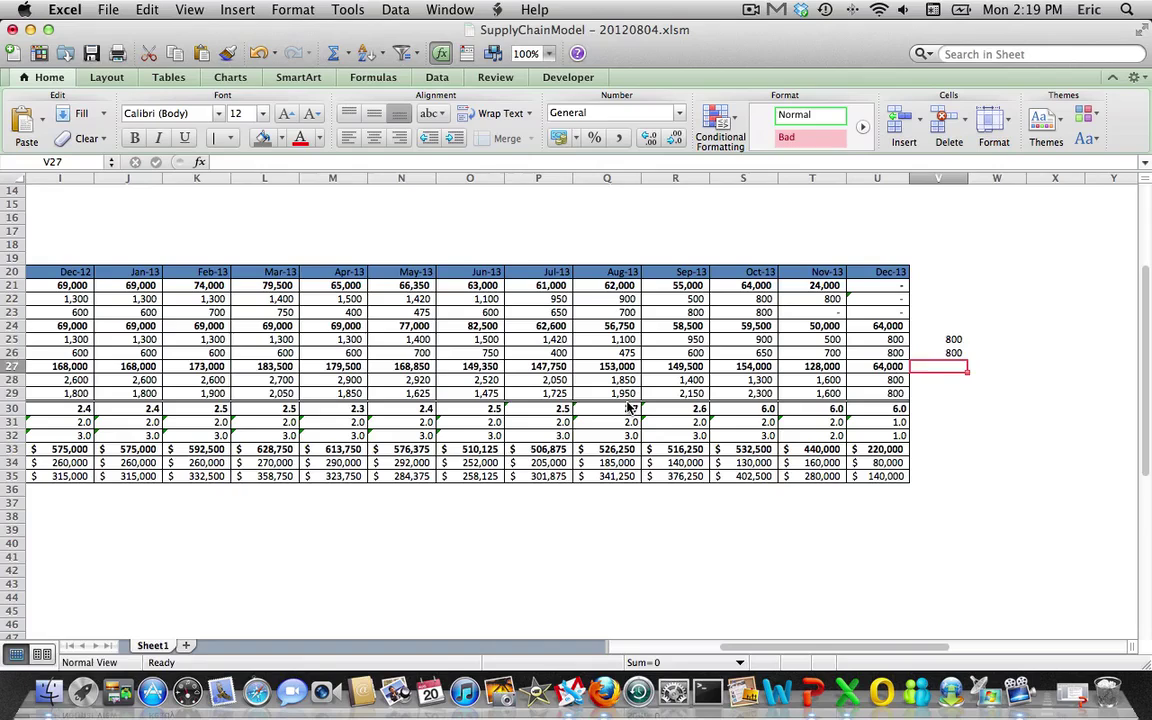
Add a second forecast month past Dec-13 by linking W25 to V25 and W26 to V26
key("Up")
key("Up")
key("Right")
type("=")
key("Left")
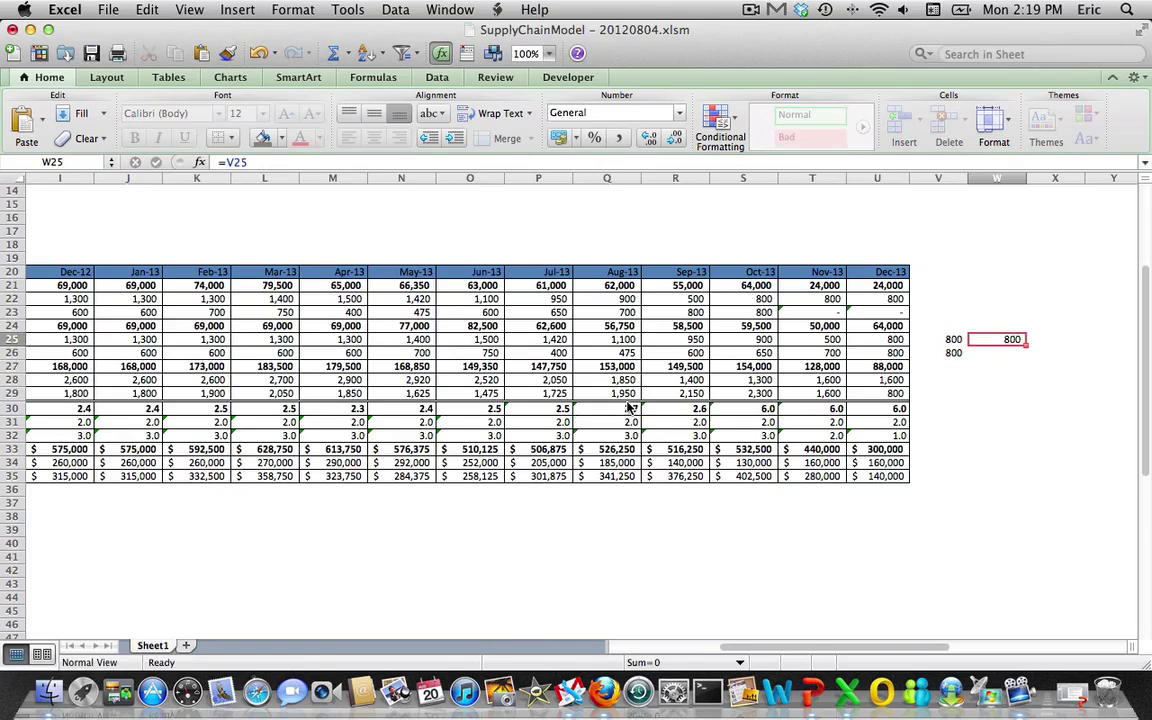
key("Return")
type("=")
key("Left")
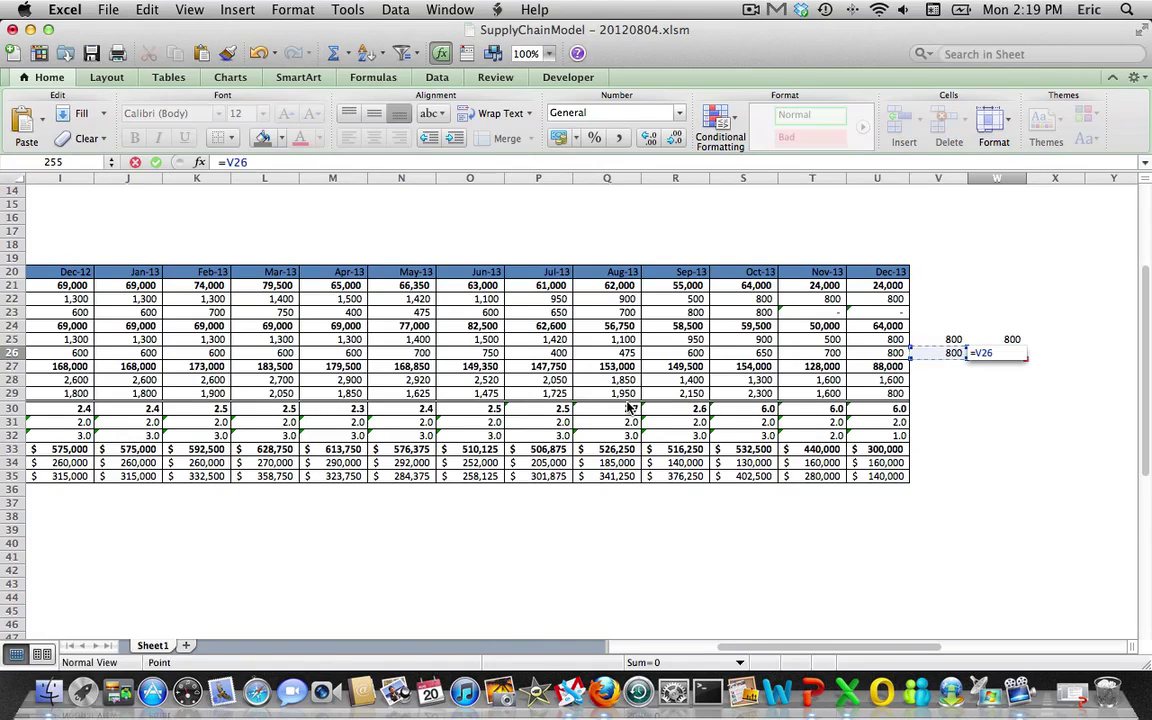
key("Return")
Add a third forecast month past Dec-13 by linking X25 to W25 and X26 to W26
key("Up")
key("Up")
key("Right")
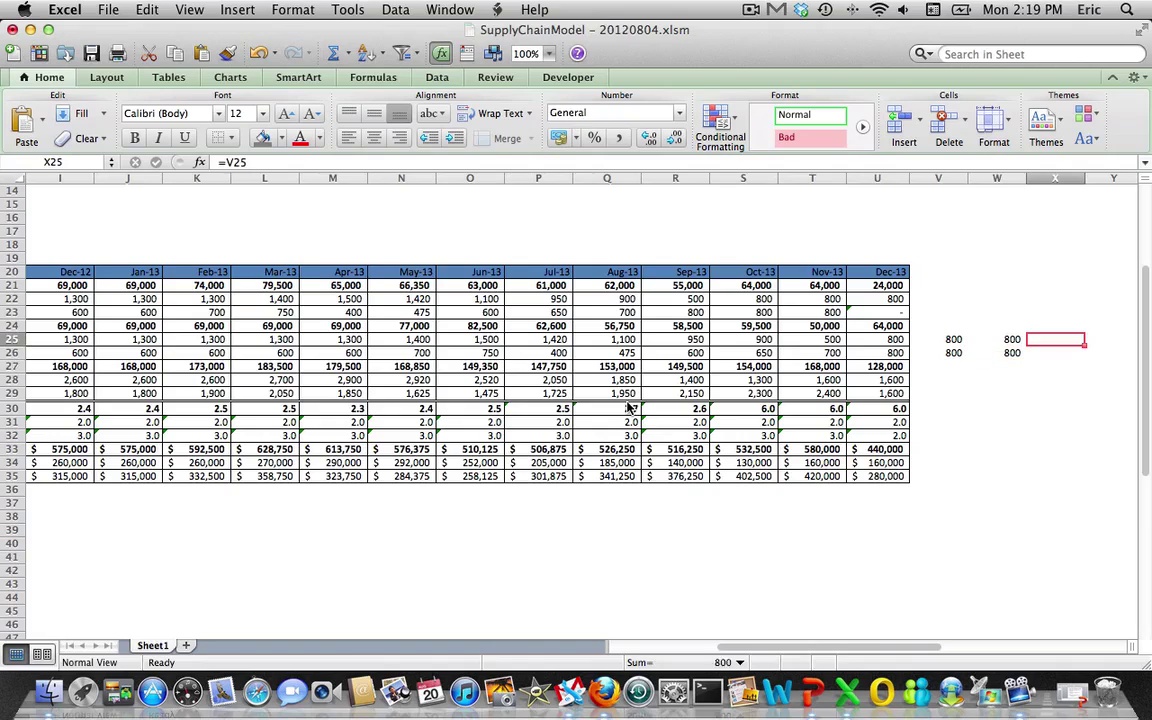
type("=")
key("Left")
key("Return")
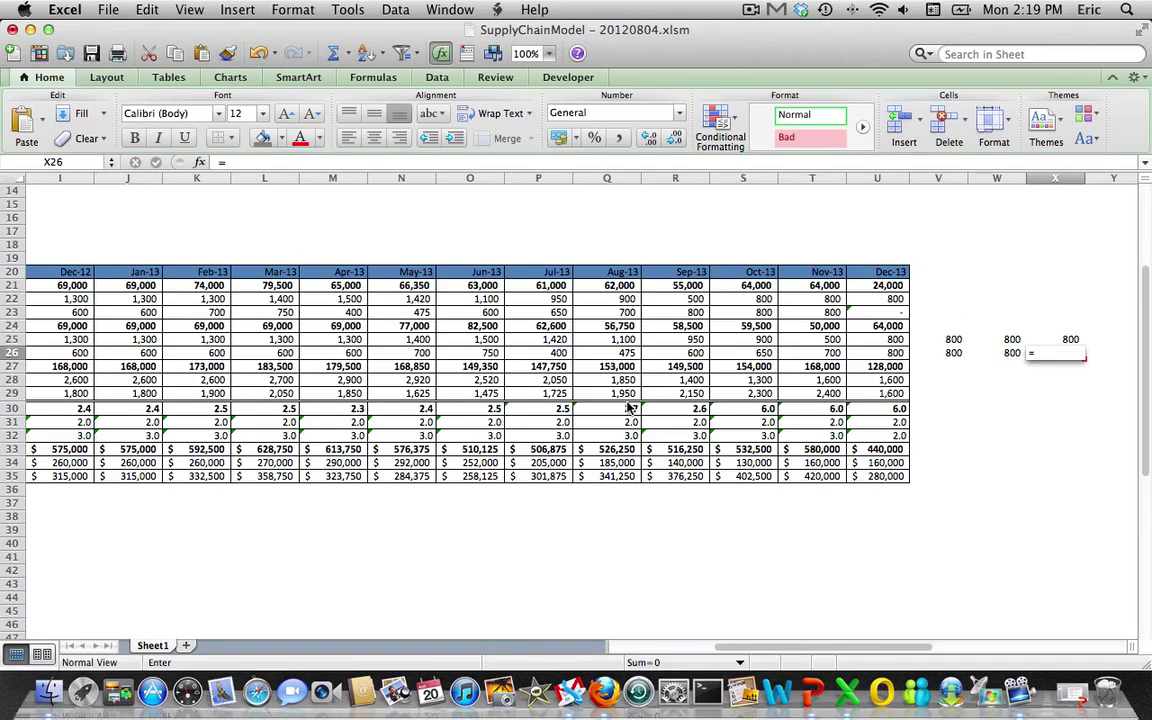
type("=")
key("Left")
key("Return")
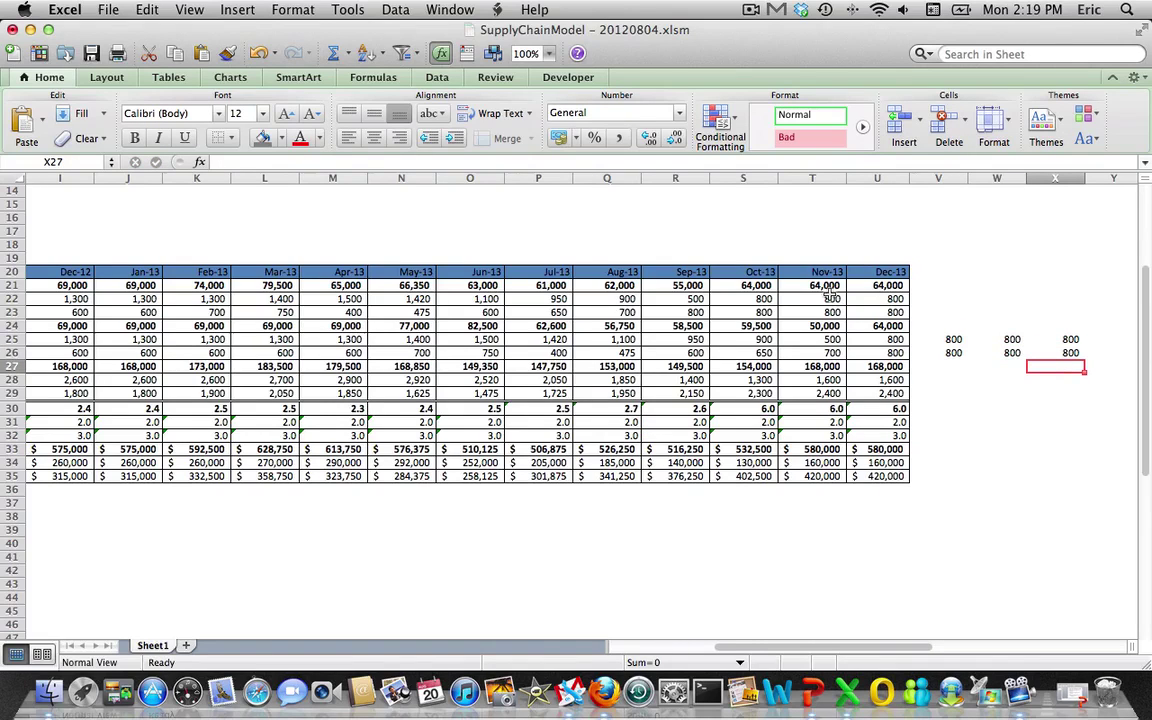